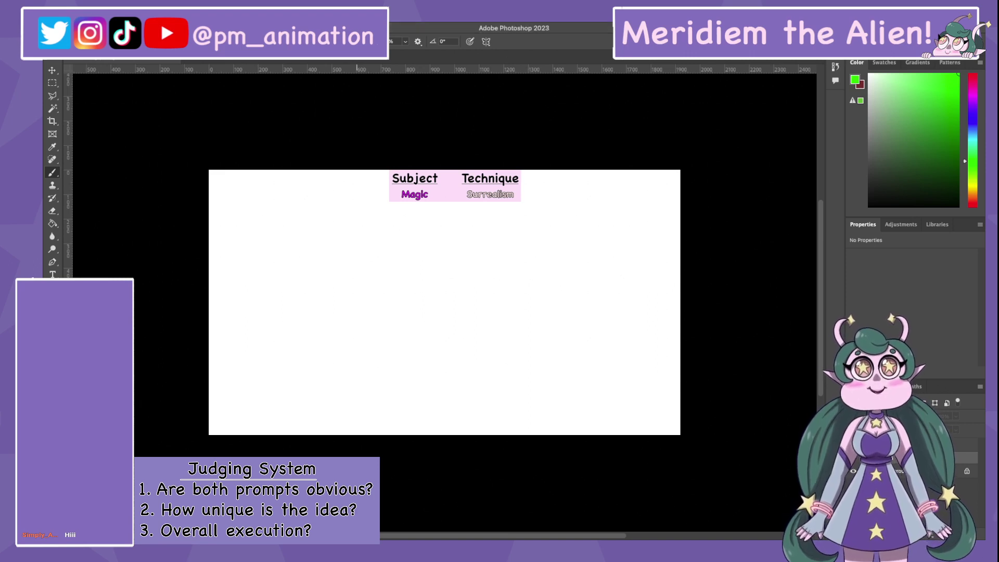
Nudge the Subject/Technique heading layer slightly left with the Move tool
key(super)
key(v)
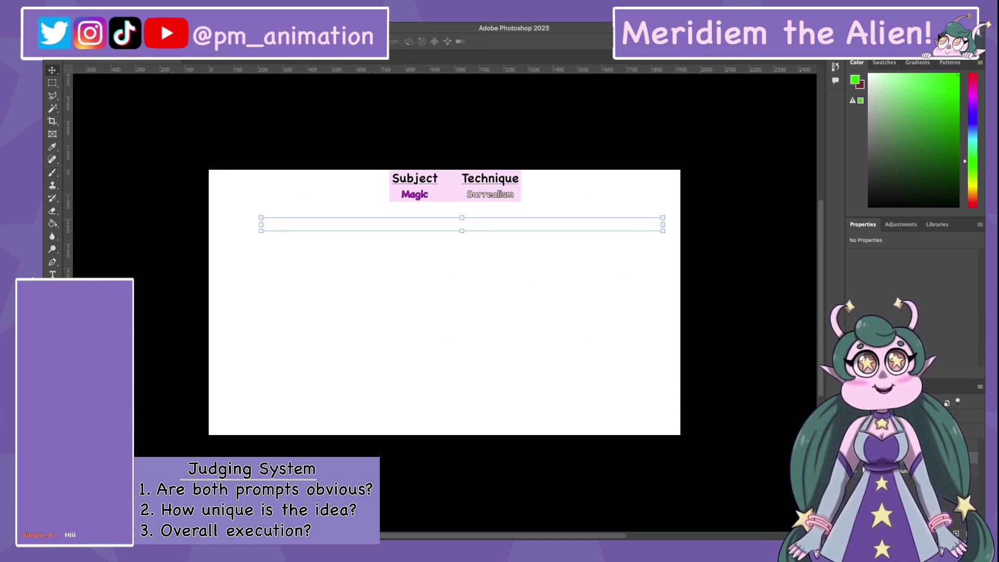
drag(470, 181, 465, 181)
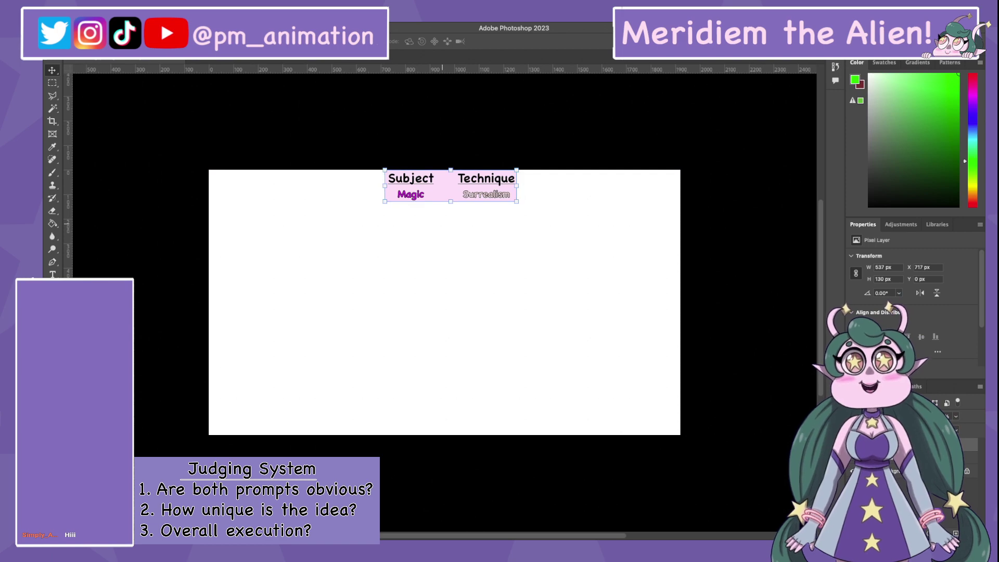
scroll(465, 181, left, 3)
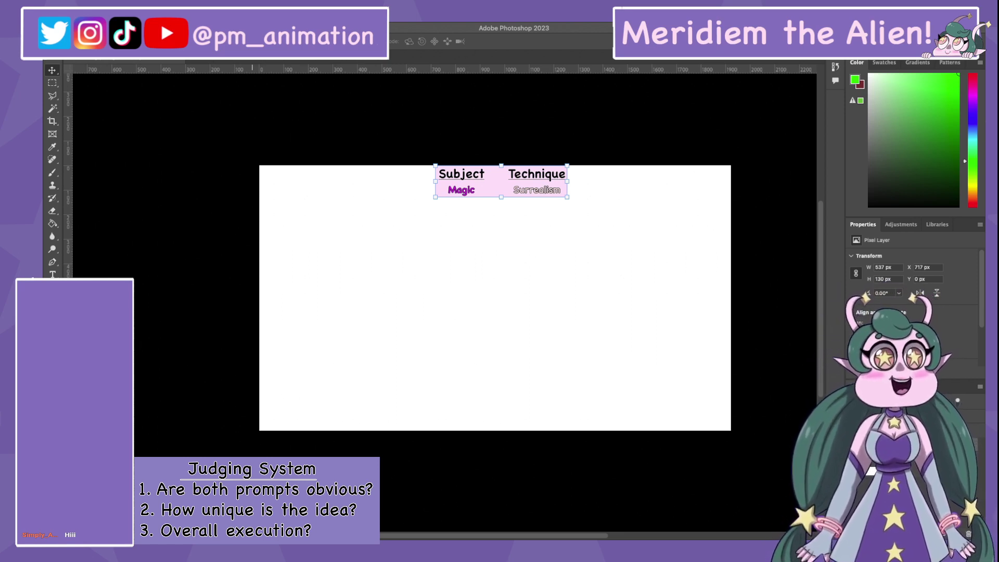
Switch to the Brush tool and zoom in on the canvas
key(b)
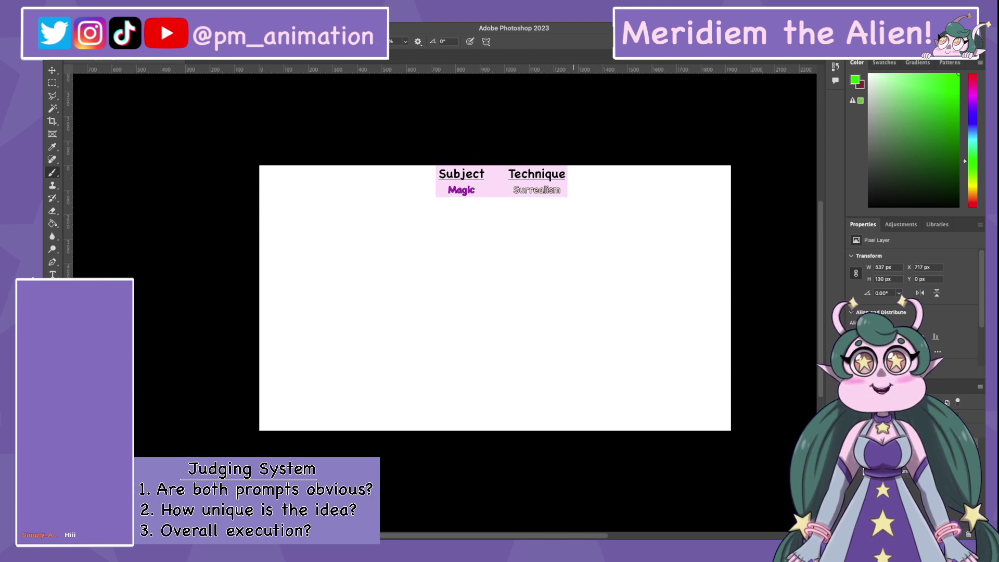
key(ctrl+plus)
scroll(442, 167, up, 2)
scroll(442, 167, right, 2)
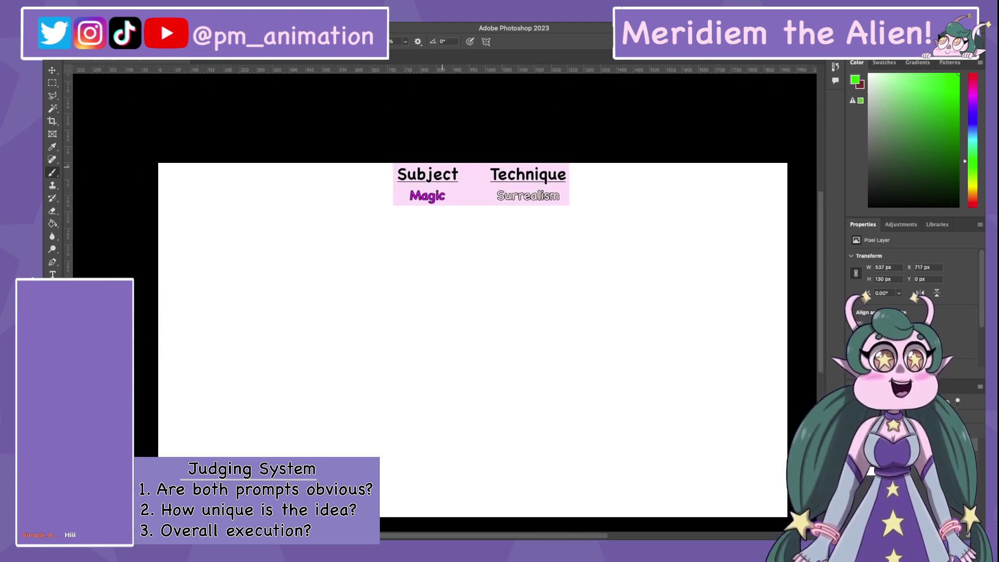
scroll(442, 167, up, 1)
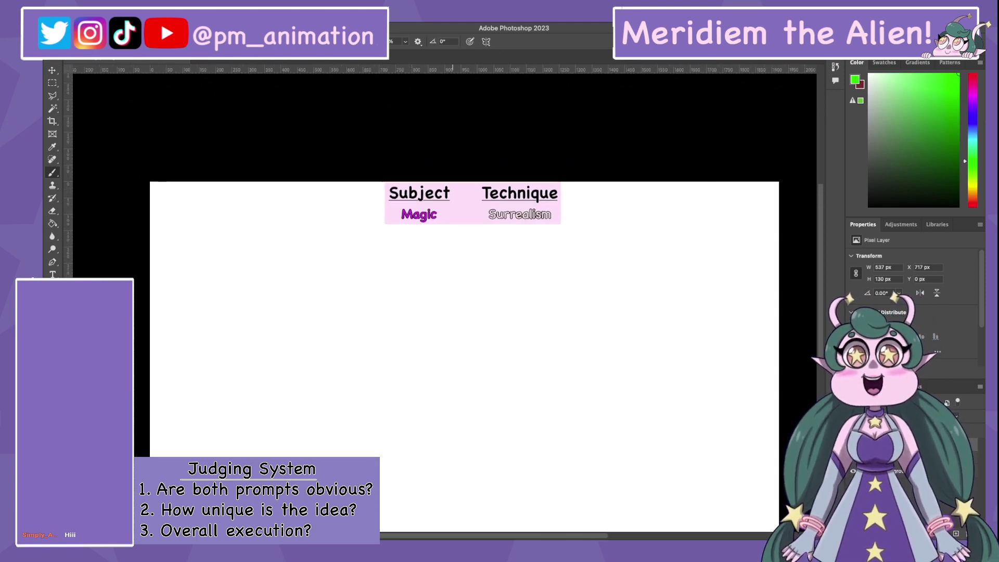
Fit the whole canvas in the window with Cmd 0
key(super+0)
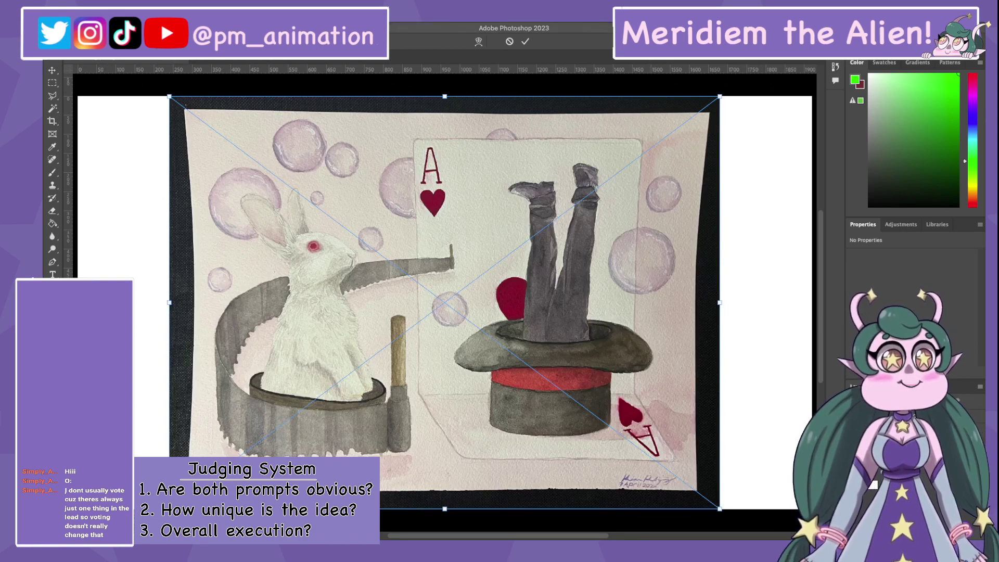
Commit the placed watercolour painting and check its transform with the Move tool
key(Return)
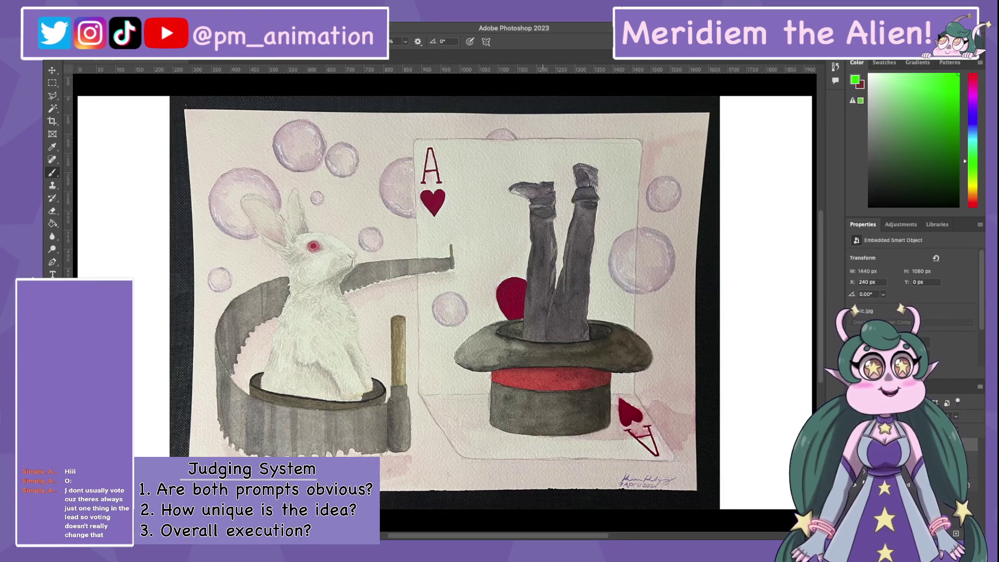
key(v)
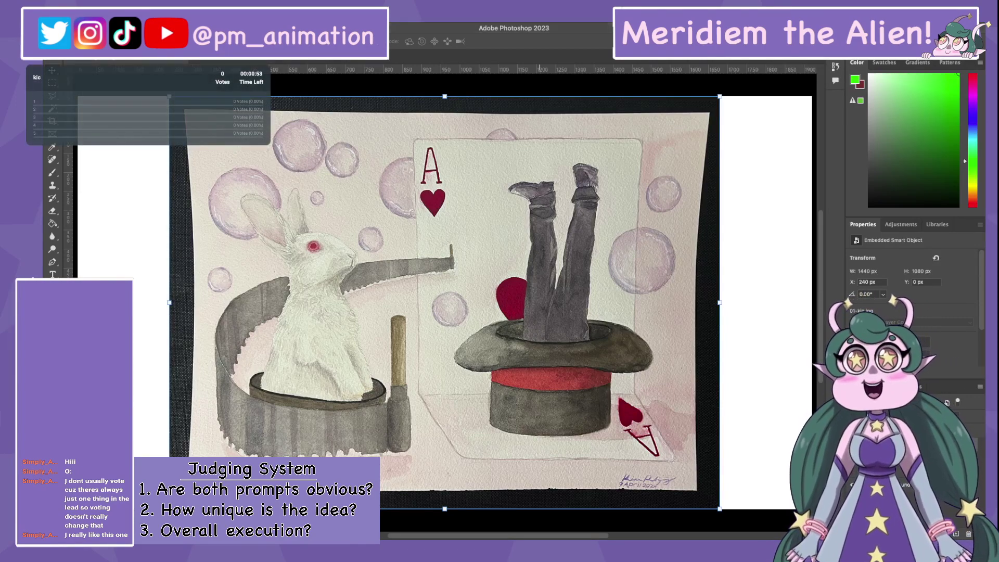
Pan the view of the painting right and add an empty layer above it
key(b)
drag(556, 312, 600, 315)
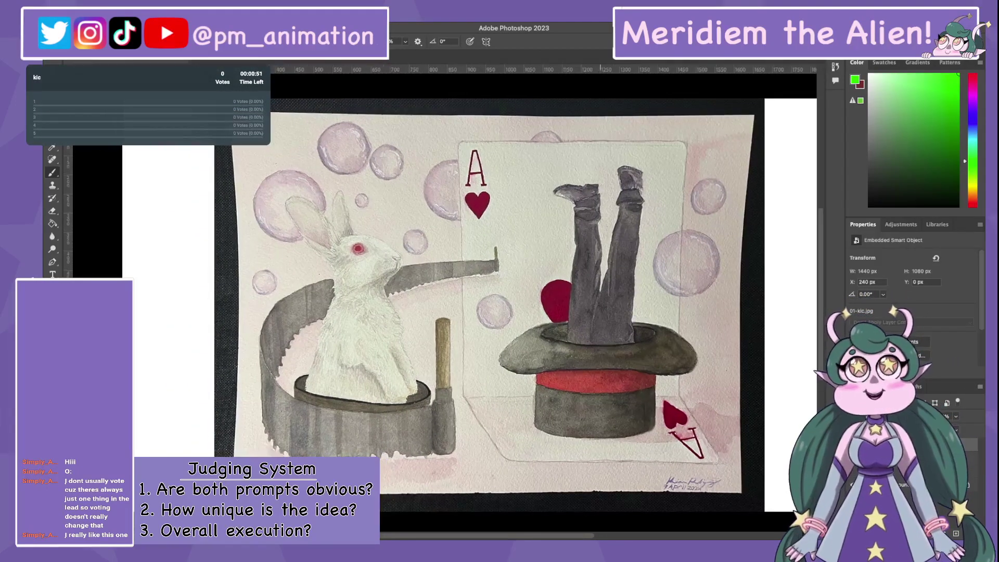
scroll(455, 301, right, 1)
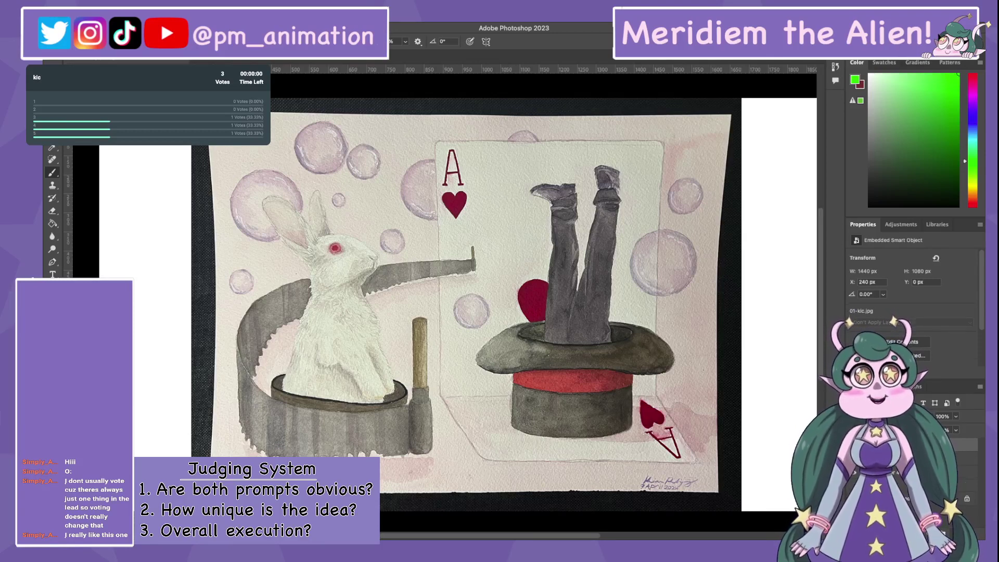
click(955, 534)
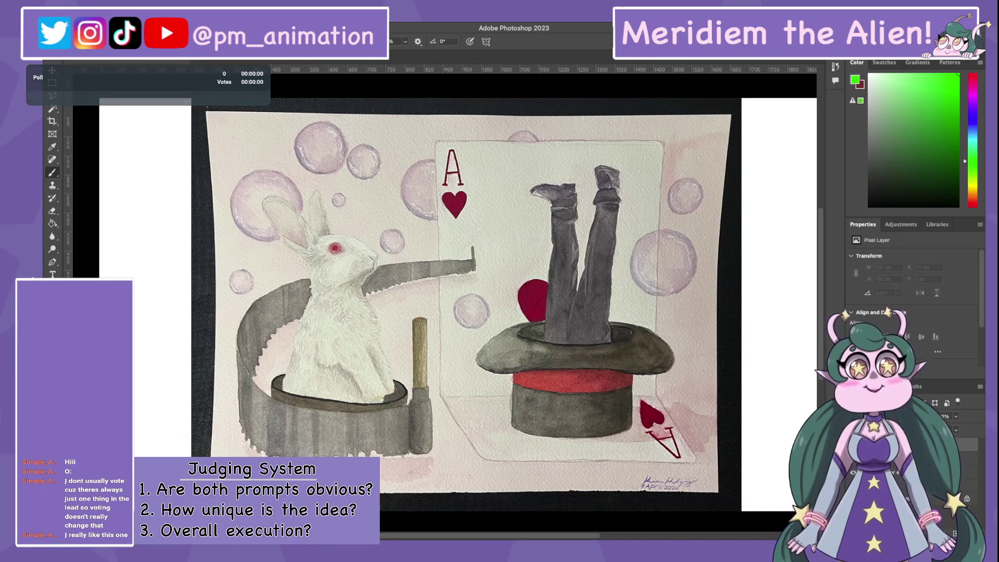
Pick red, brush marks along the card's edge and beside the hat, then undo the hat strokes
click(973, 74)
mouse_move(443, 371)
mouse_down()
mouse_move(464, 422)
mouse_move(536, 390)
mouse_up()
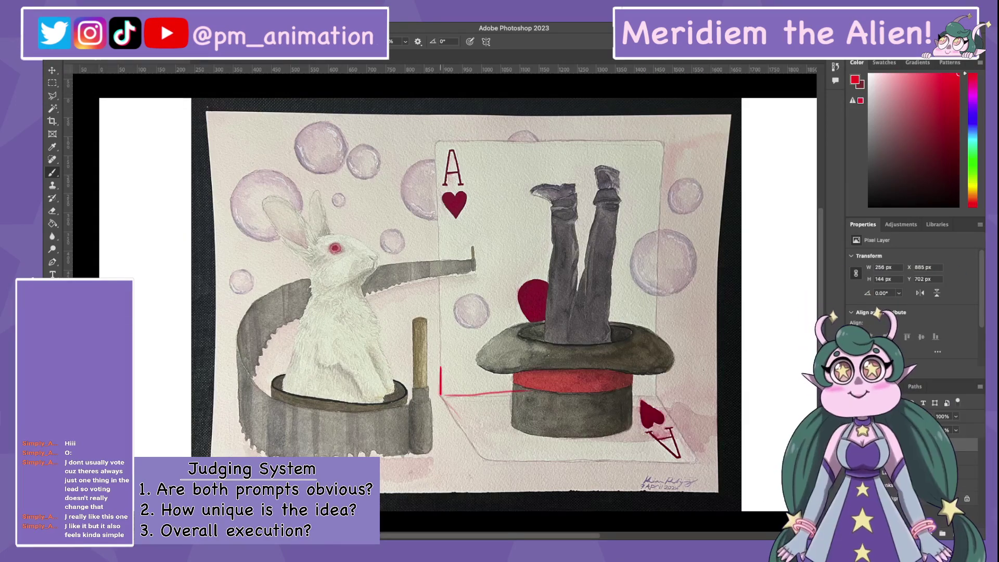
mouse_move(441, 367)
mouse_down()
mouse_move(478, 400)
mouse_move(466, 429)
mouse_up()
key(super+z)
key(super+z)
key(super+z)
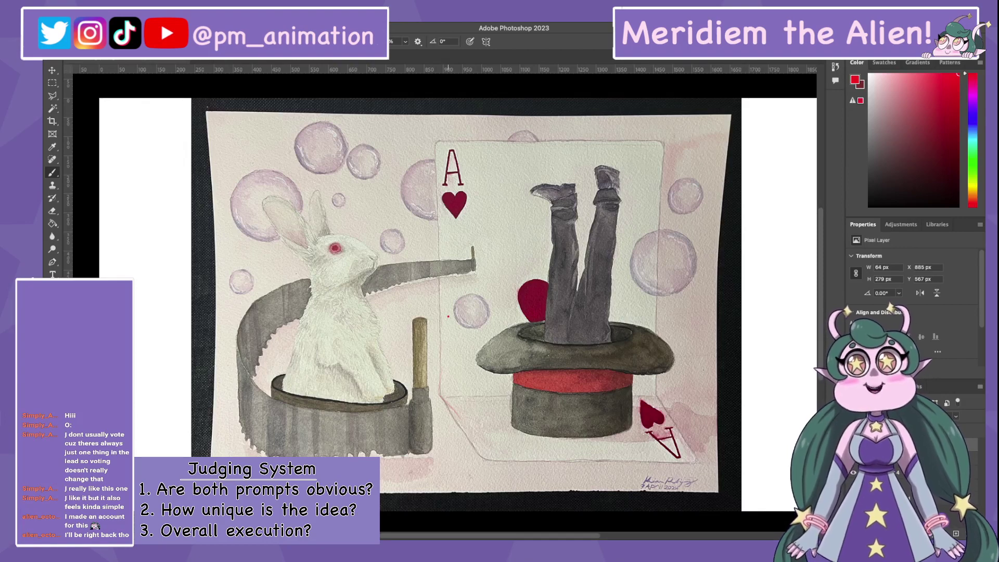
Zoom out to view the whole canvas, then zoom back in on the painting
key(super+minus)
key(super+minus)
key(super+minus)
key(super+minus)
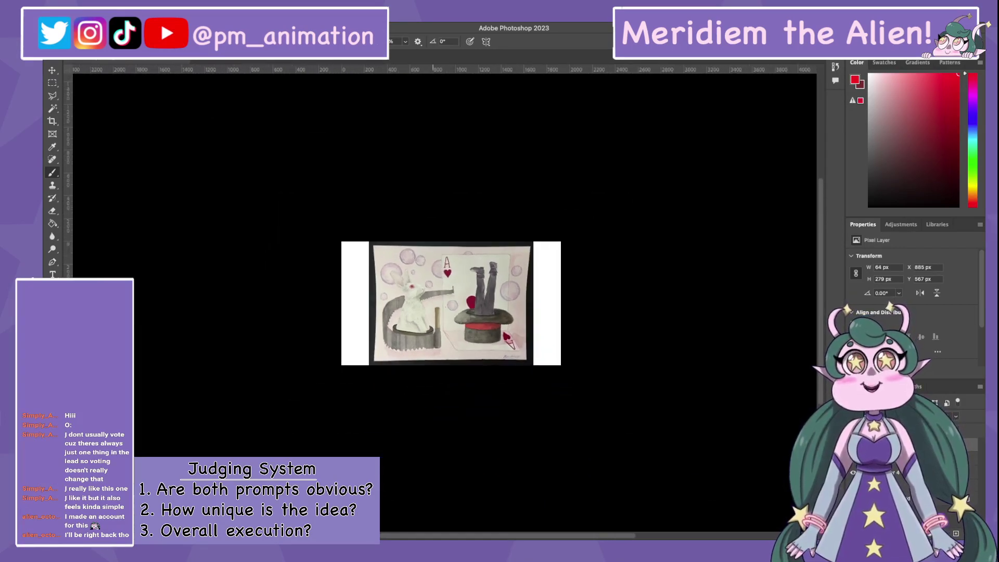
scroll(436, 302, up, 5)
scroll(436, 302, down, 8)
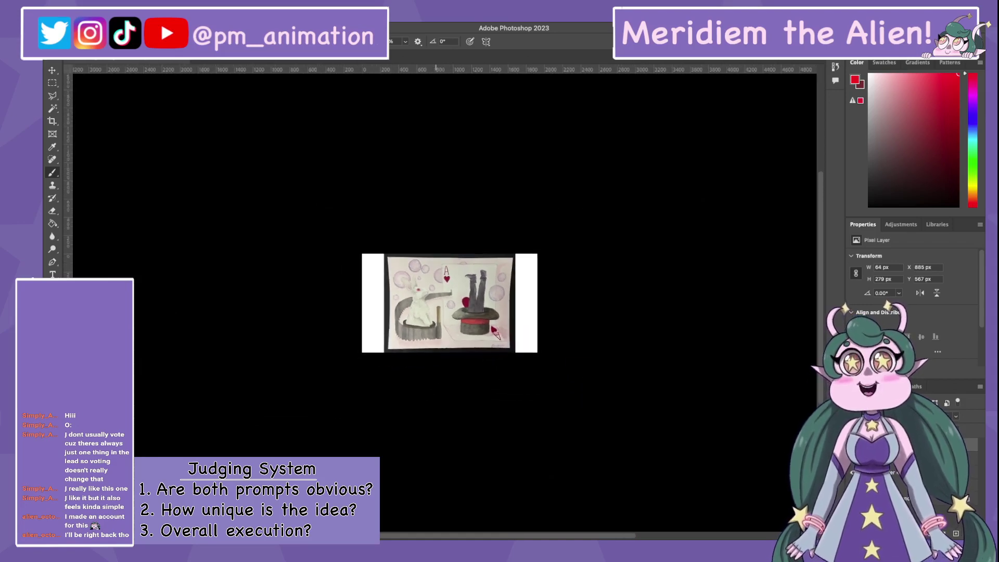
key(ctrl+plus)
key(ctrl+plus)
key(ctrl+plus)
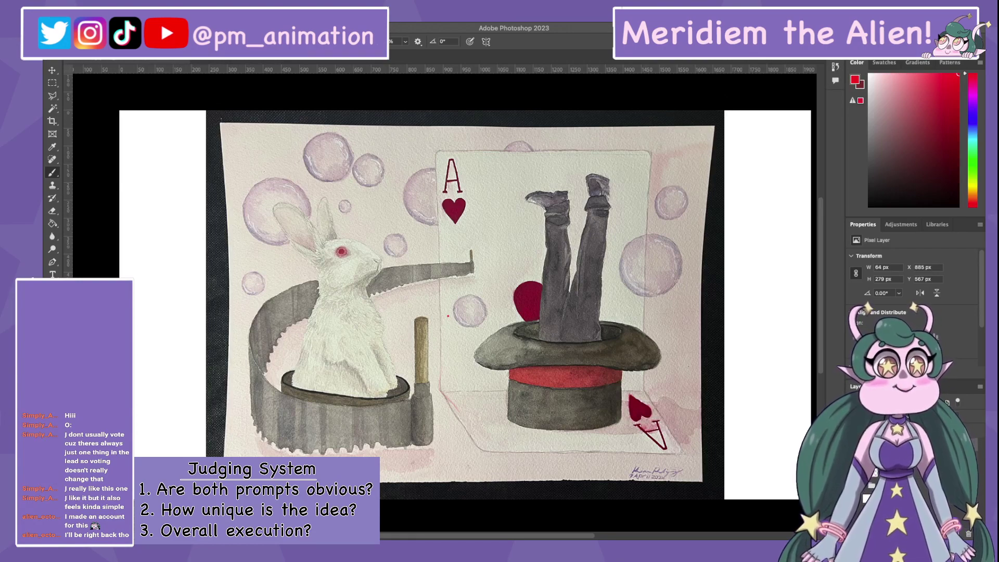
Undo the red dot and marking layer, then shrink the painting to a top-left thumbnail
key(super+z)
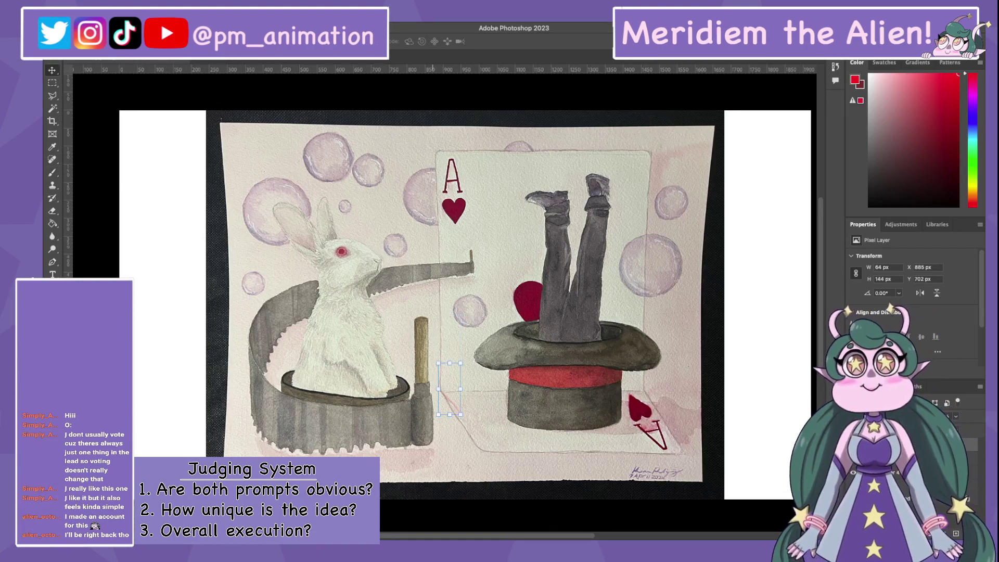
key(super+z)
key(super+z)
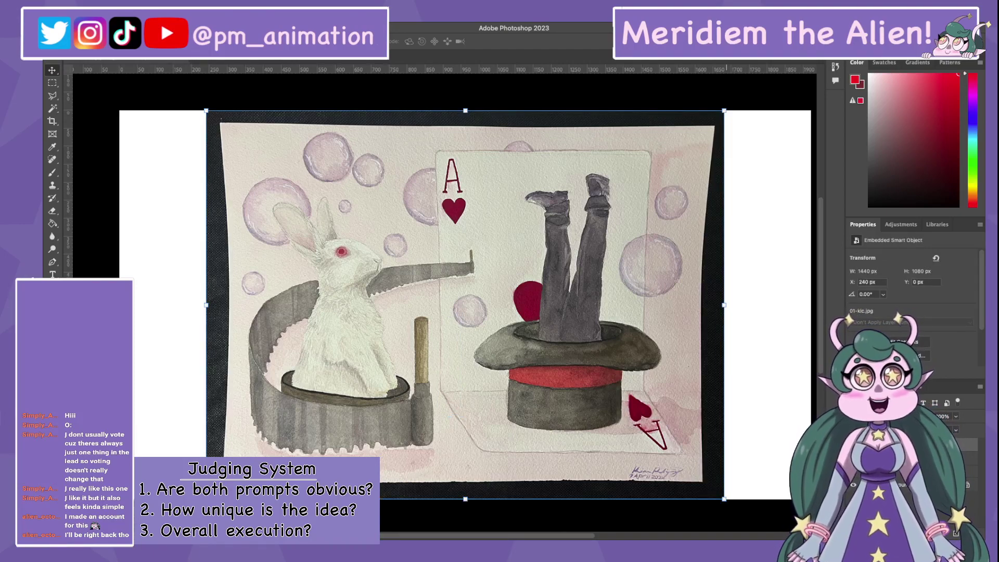
mouse_move(729, 497)
mouse_down()
mouse_move(572, 356)
mouse_move(439, 284)
mouse_move(329, 200)
mouse_move(234, 244)
mouse_move(231, 227)
mouse_up()
key(Return)
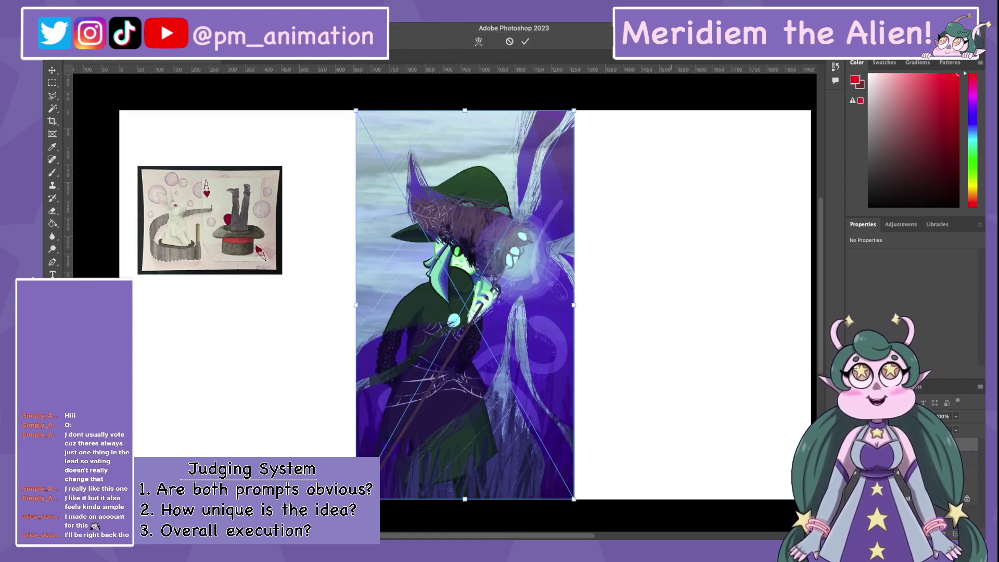
Commit the witch artwork as a 608 × 1080 px embedded smart object
key(Return)
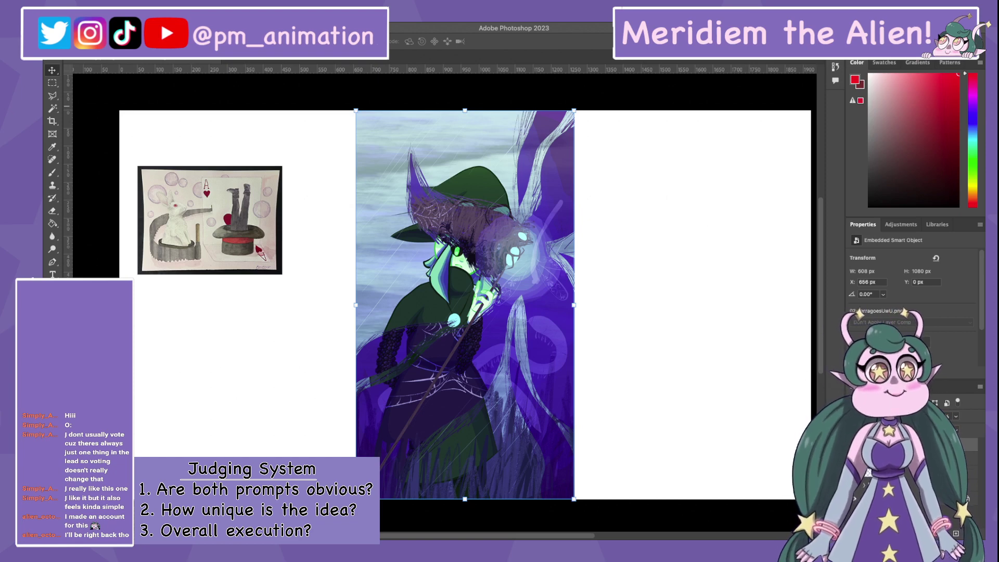
Drag the witch artwork slightly right to X 717 px
key(b)
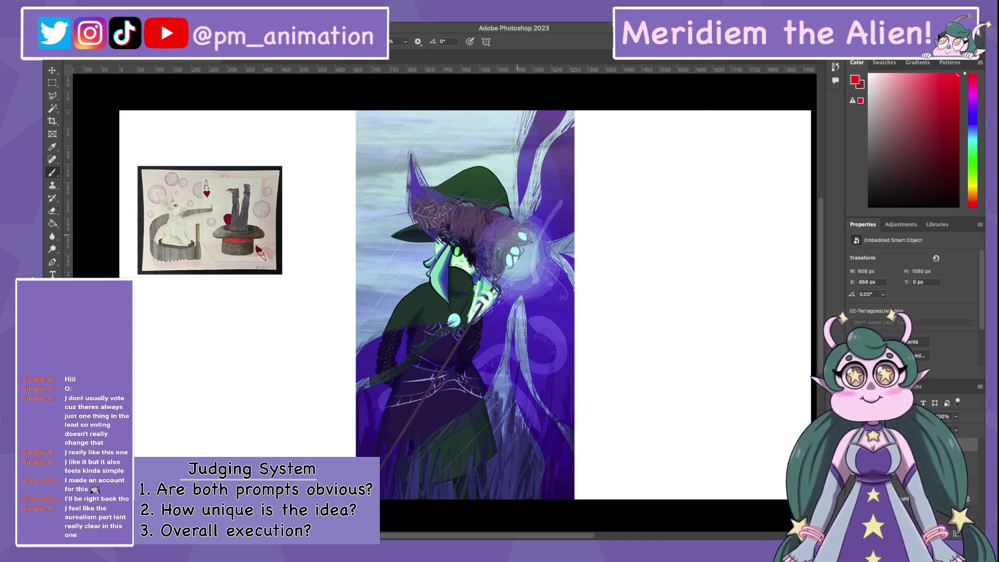
key(v)
mouse_move(482, 312)
mouse_down()
mouse_move(508, 312)
mouse_move(487, 305)
mouse_up()
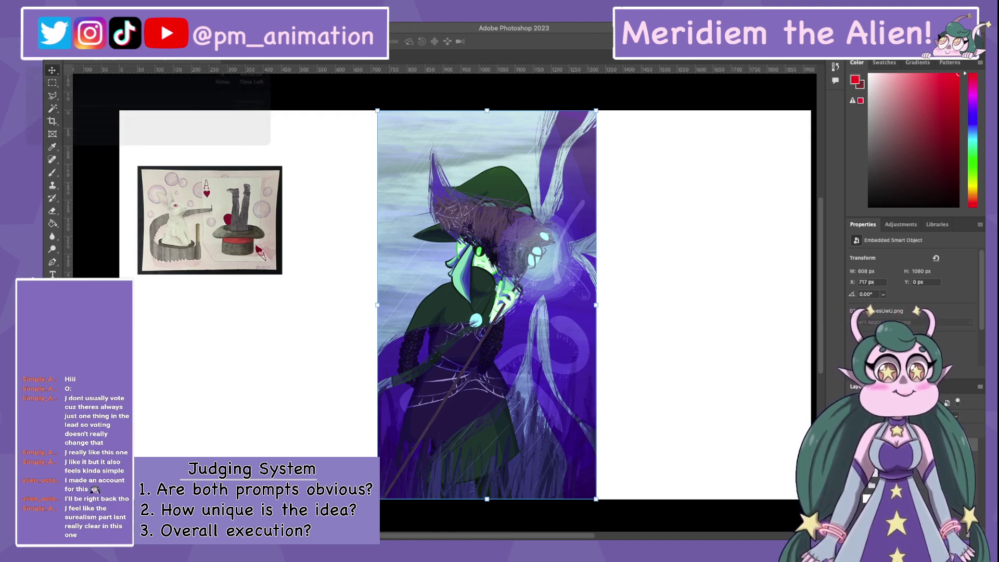
key(ctrl+plus)
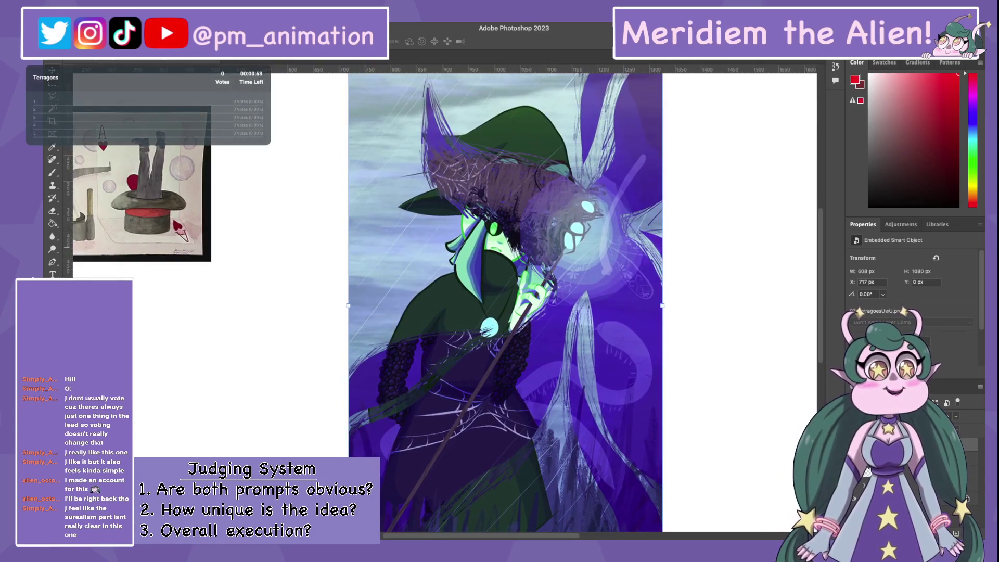
scroll(666, 197, up, 5)
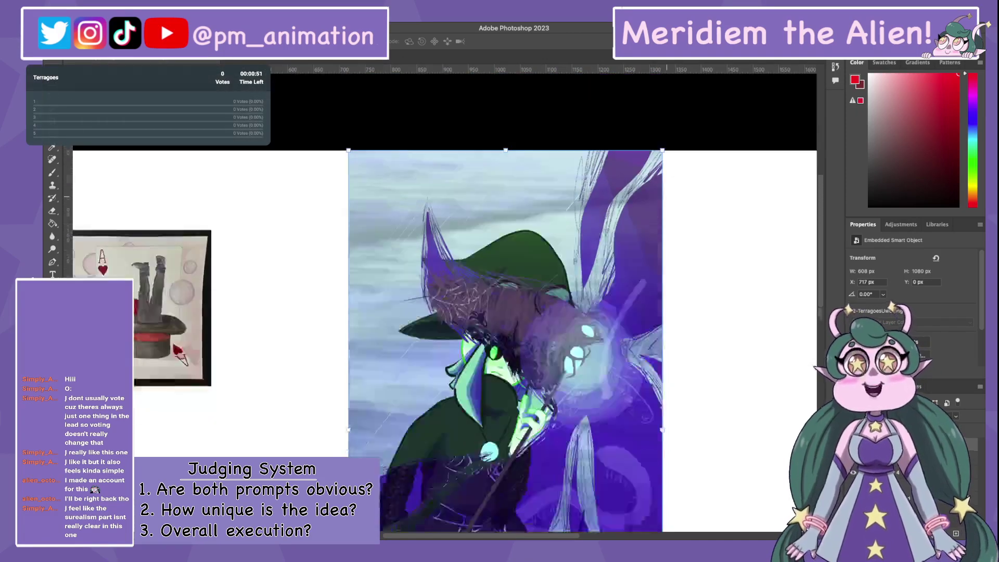
scroll(667, 196, down, 5)
scroll(498, 302, down, 3)
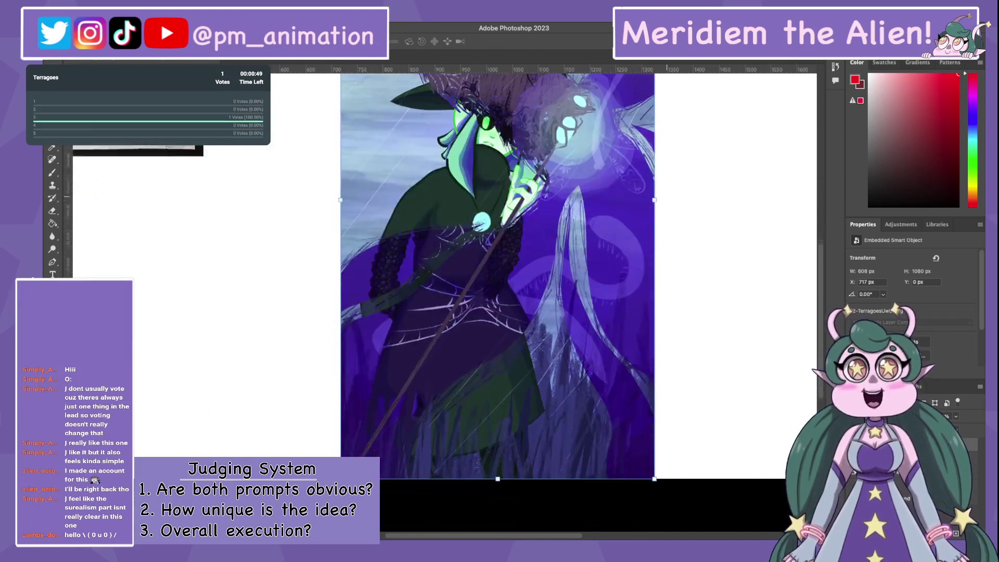
scroll(660, 281, up, 2)
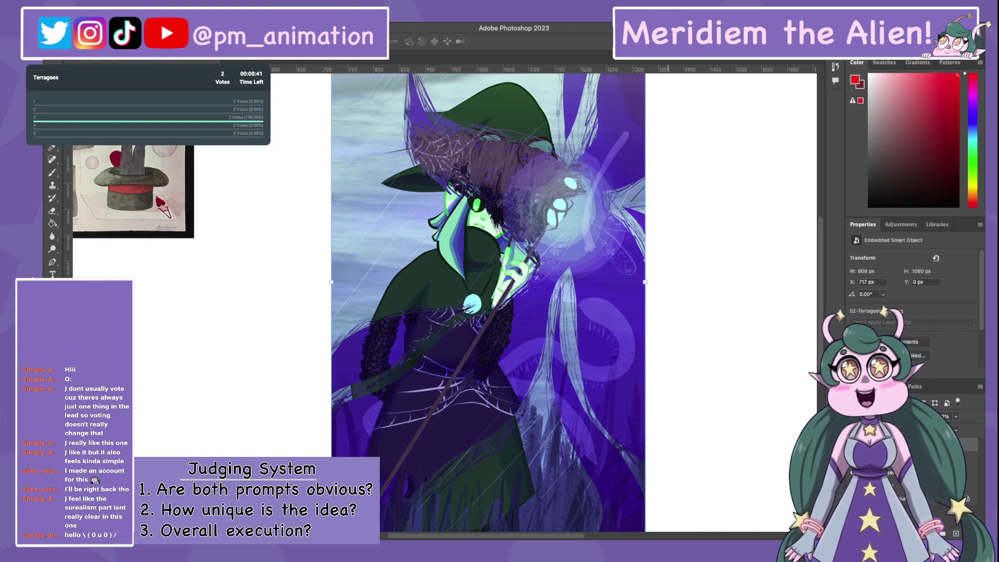
scroll(668, 281, down, 5)
scroll(668, 281, up, 10)
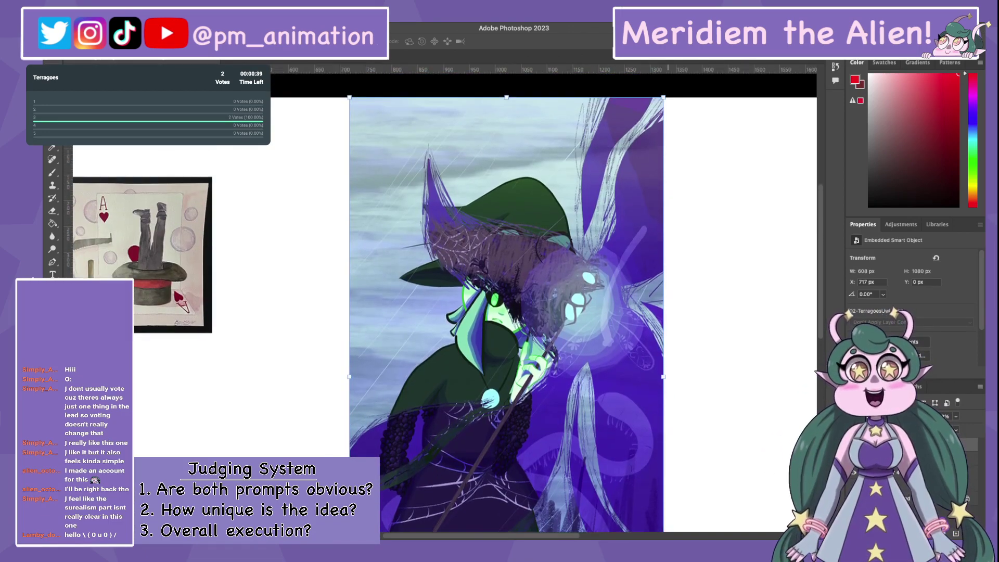
scroll(669, 281, up, 1)
scroll(669, 281, down, 3)
scroll(640, 281, down, 2)
scroll(639, 281, left, 1)
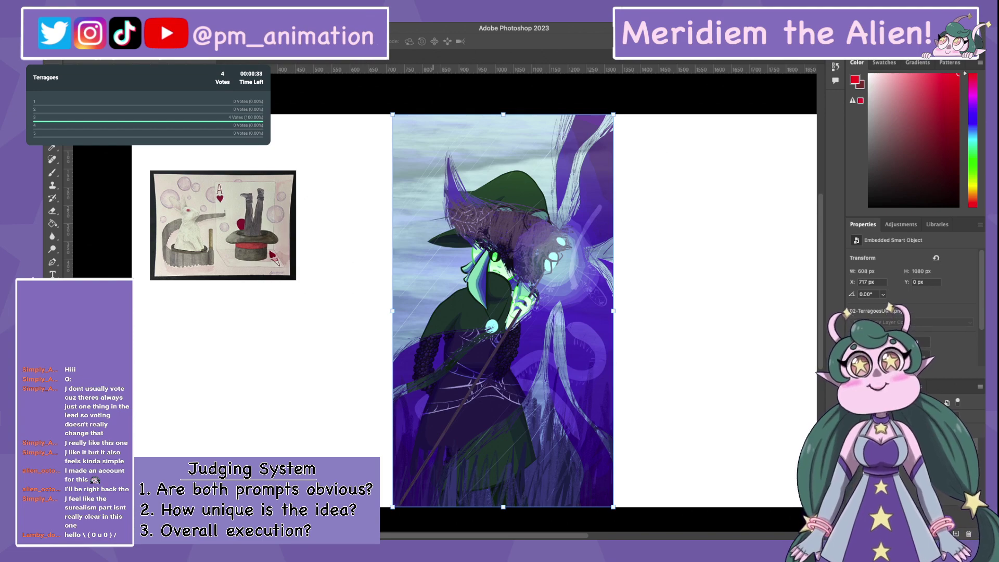
key(super+plus)
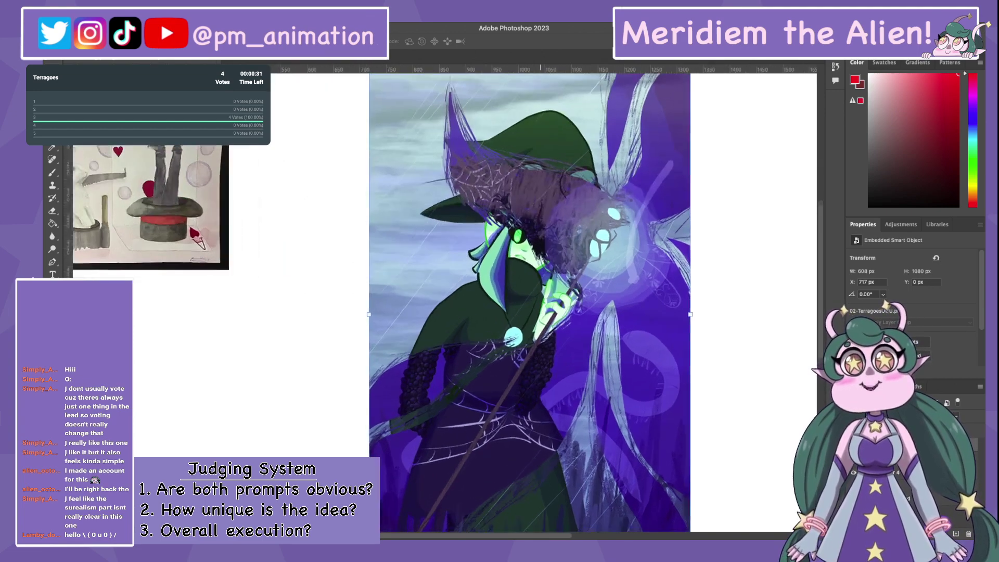
scroll(540, 280, right, 4)
scroll(579, 281, up, 3)
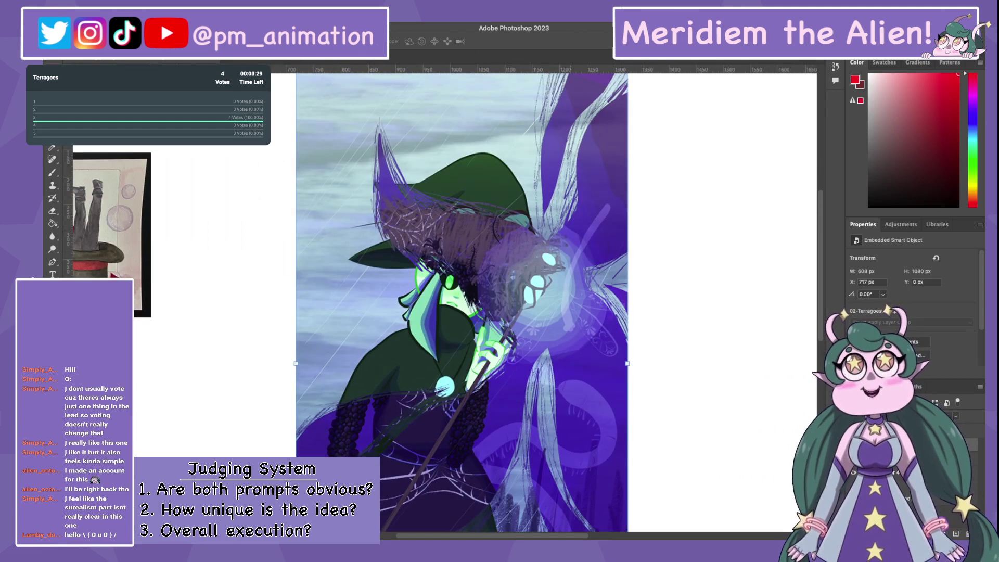
On a new layer, circle the glowing orb in red and stroke along the antler and creature
key(b)
click(956, 534)
mouse_move(527, 236)
mouse_down()
mouse_move(545, 252)
mouse_move(551, 333)
mouse_up()
mouse_move(579, 148)
mouse_down()
mouse_move(545, 325)
mouse_move(612, 177)
mouse_up()
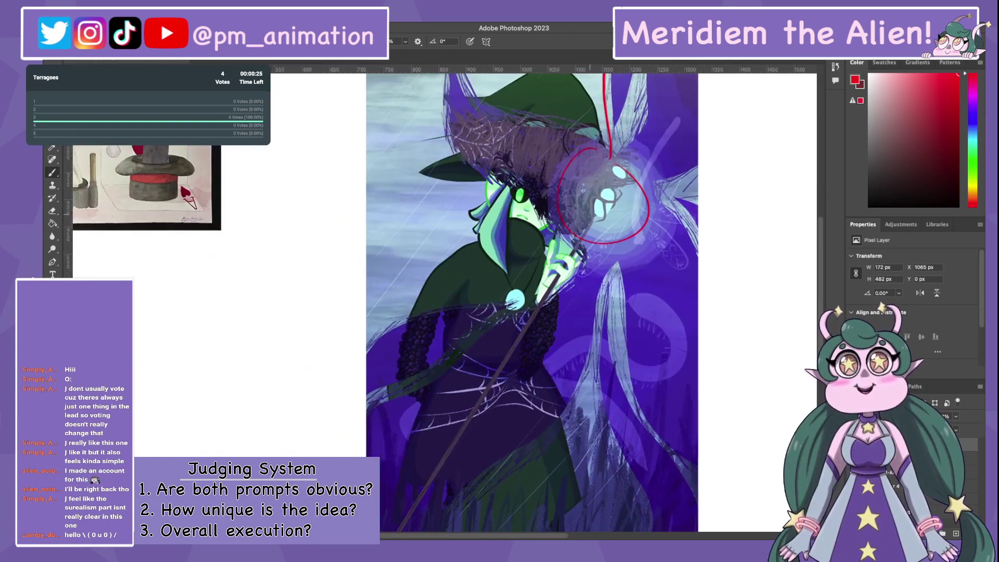
mouse_move(585, 216)
mouse_down()
mouse_move(406, 311)
mouse_move(334, 392)
mouse_up()
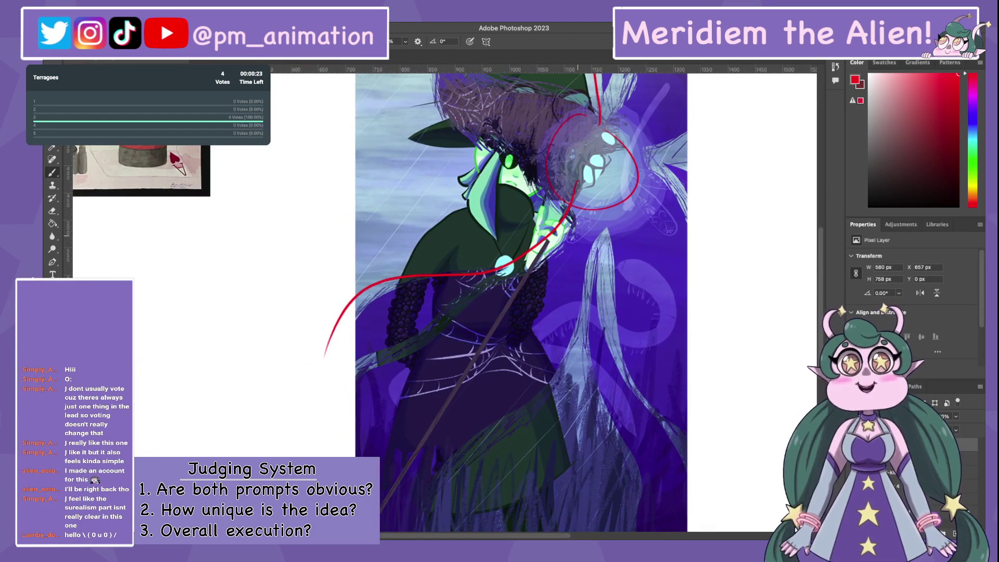
Loop red around both of the figure's arms and trace the worm with a thin line
drag(414, 300, 398, 364)
mouse_move(531, 275)
mouse_down()
mouse_move(521, 297)
mouse_move(543, 301)
mouse_up()
mouse_move(549, 377)
mouse_down()
mouse_move(392, 457)
mouse_move(427, 341)
mouse_up()
scroll(520, 302, down, 2)
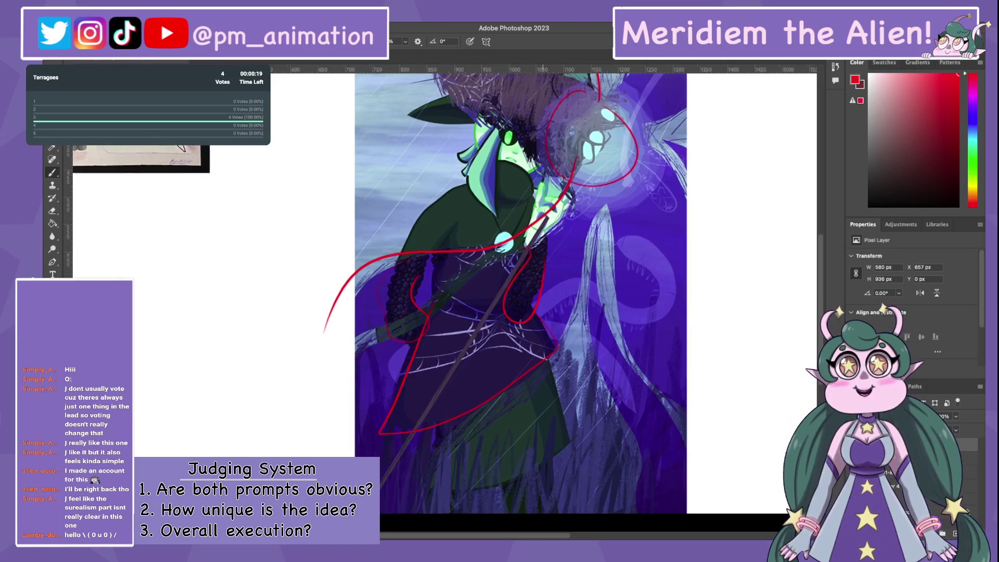
scroll(515, 302, up, 5)
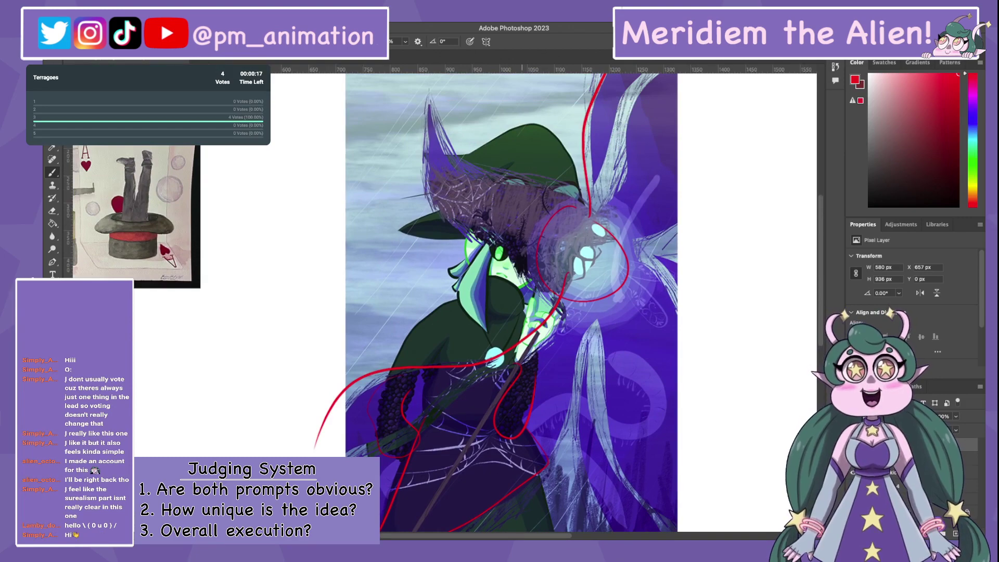
mouse_move(522, 415)
mouse_down()
mouse_move(609, 419)
mouse_move(610, 356)
mouse_up()
scroll(619, 354, up, 3)
scroll(619, 354, down, 5)
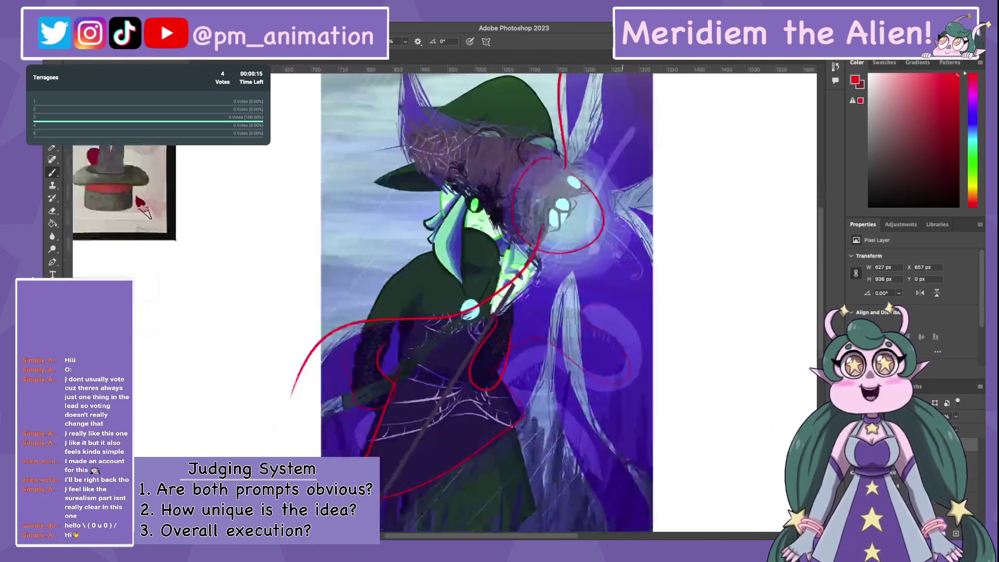
scroll(622, 353, down, 2)
scroll(622, 353, down, 4)
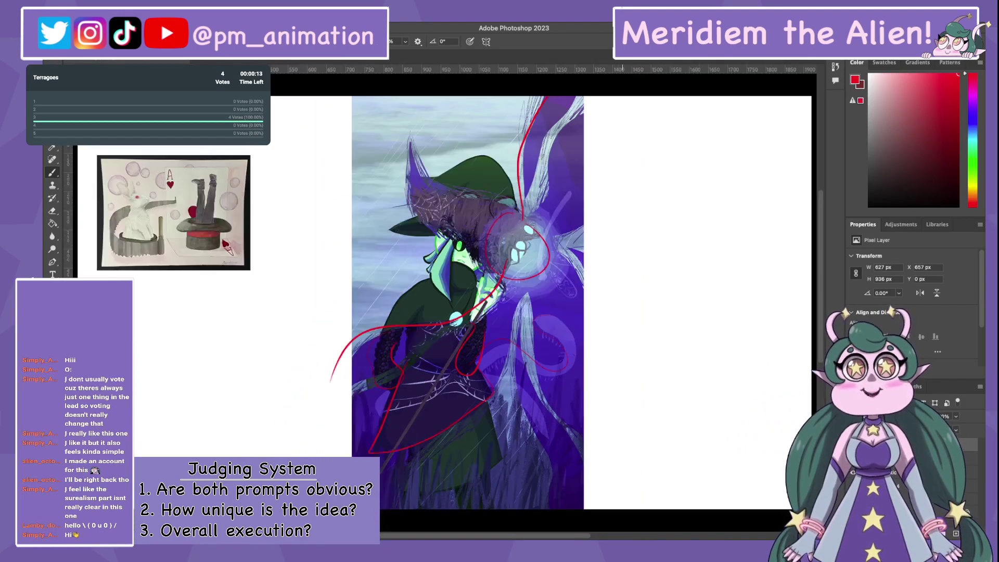
Delete the red sketch layer so the witch painting is unmarked, then switch to the Move tool
key(Delete)
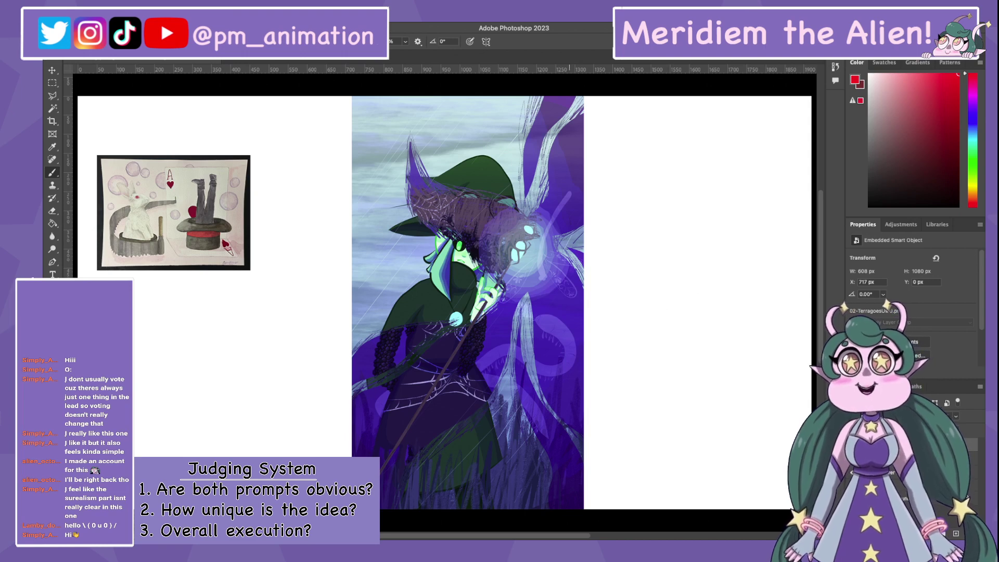
key(v)
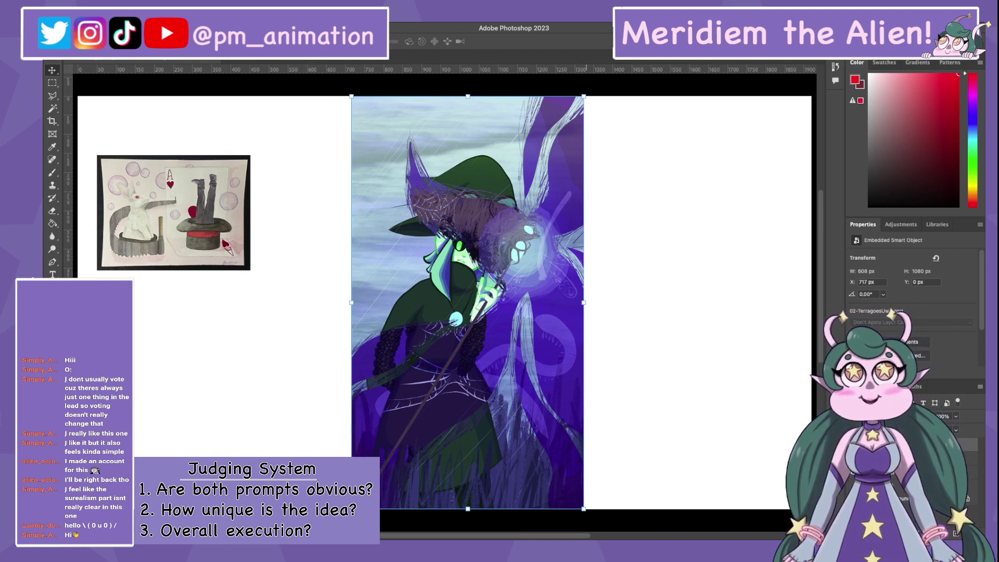
Scale the witch painting down to 170 × 302 px and place it at X 452, Y 154 beside the rabbit
drag(584, 510, 424, 226)
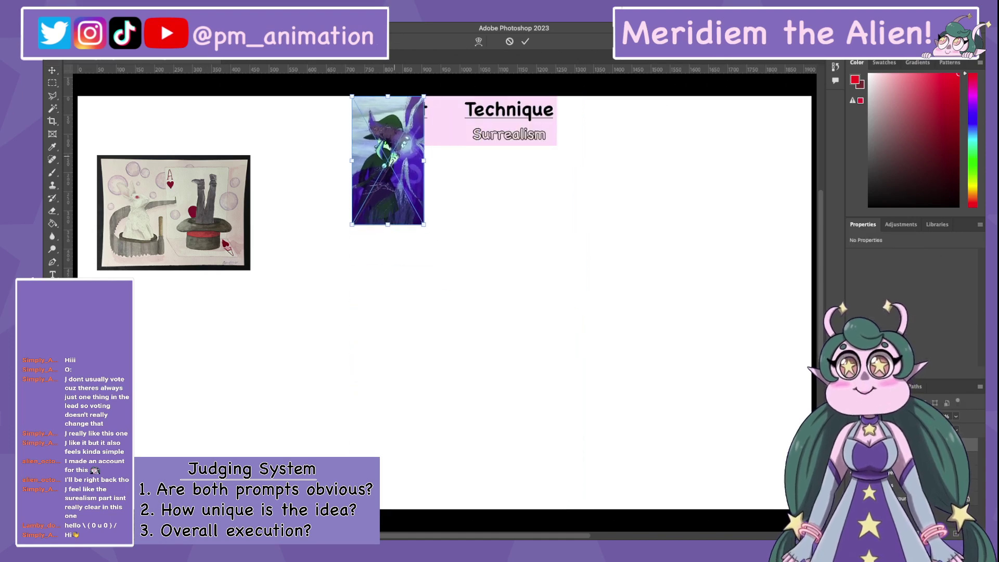
drag(387, 160, 287, 219)
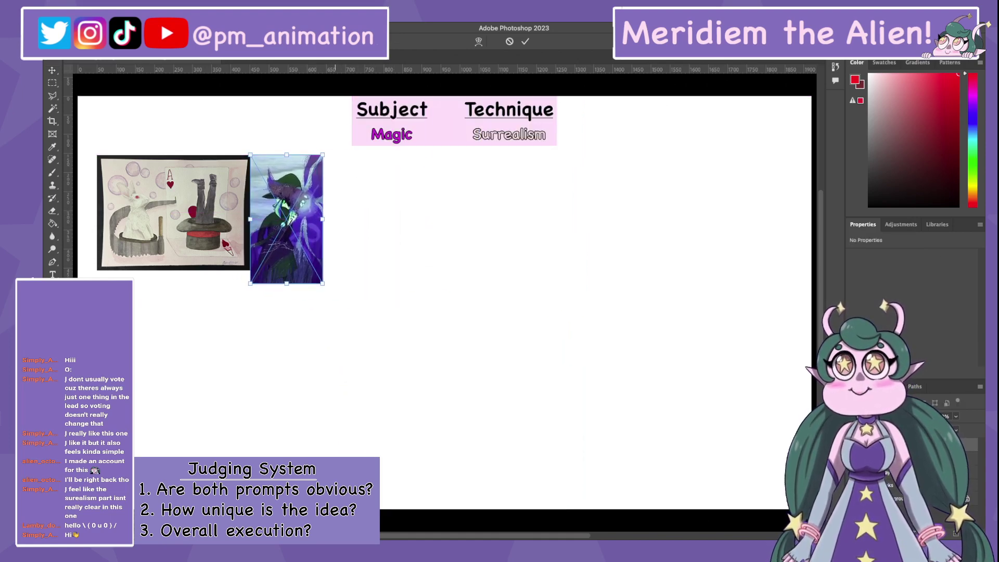
drag(322, 283, 315, 270)
key(Return)
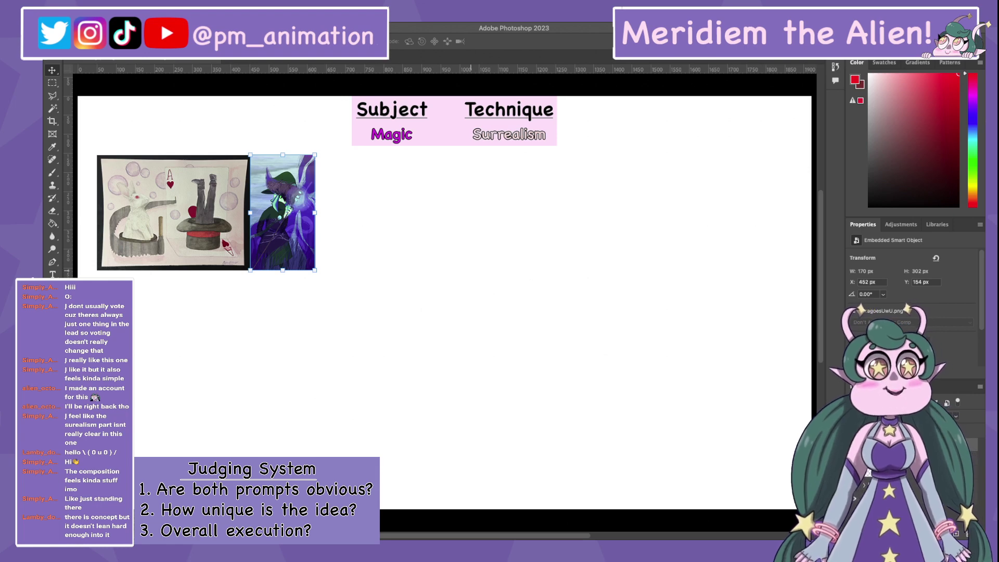
Place the rainbow-haloed wizard artwork (1338 × 1080 px) as a smart object and hide the rabbit layer
key(Return)
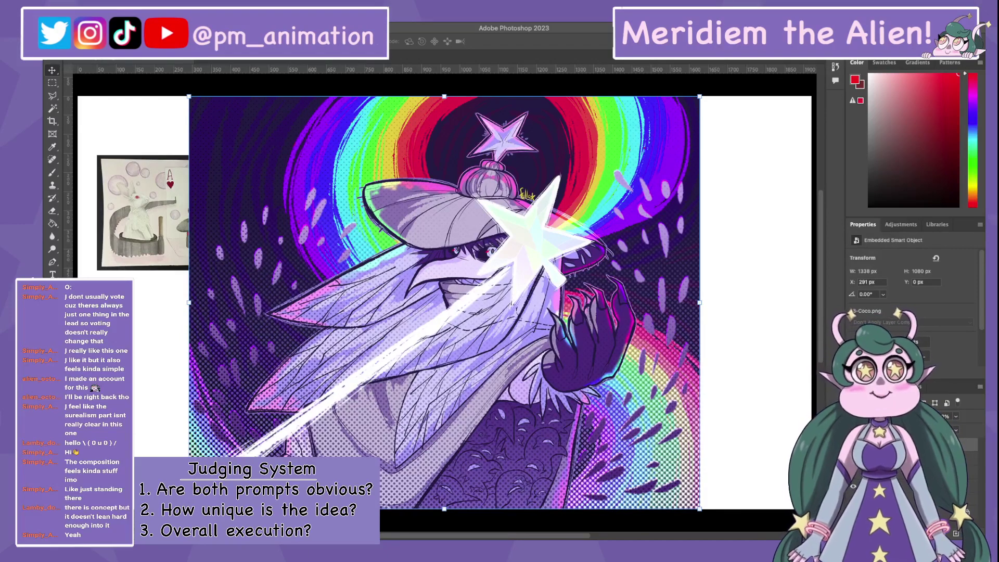
click(853, 458)
click(853, 458)
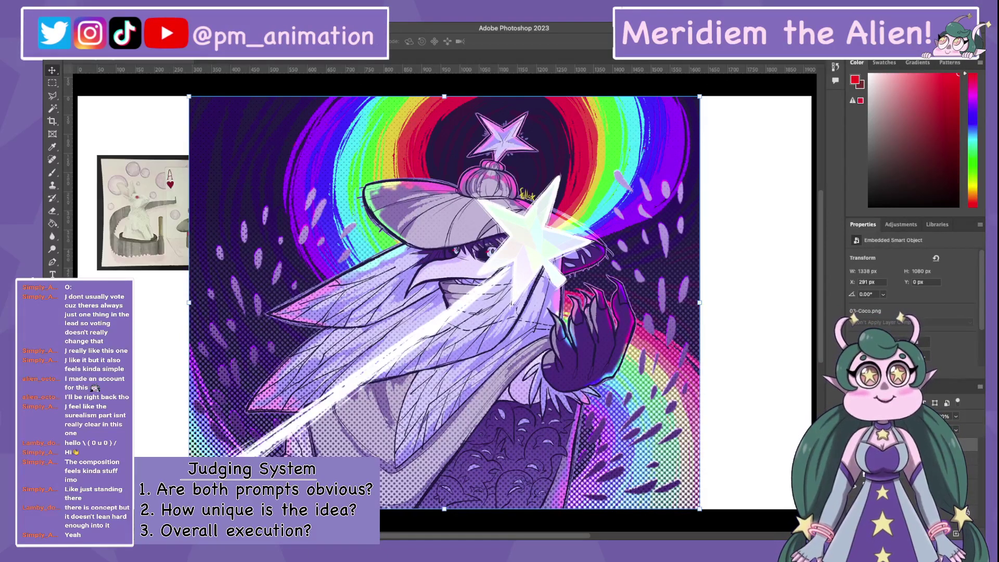
click(895, 458)
shift+click(895, 486)
key(alt+bracketleft)
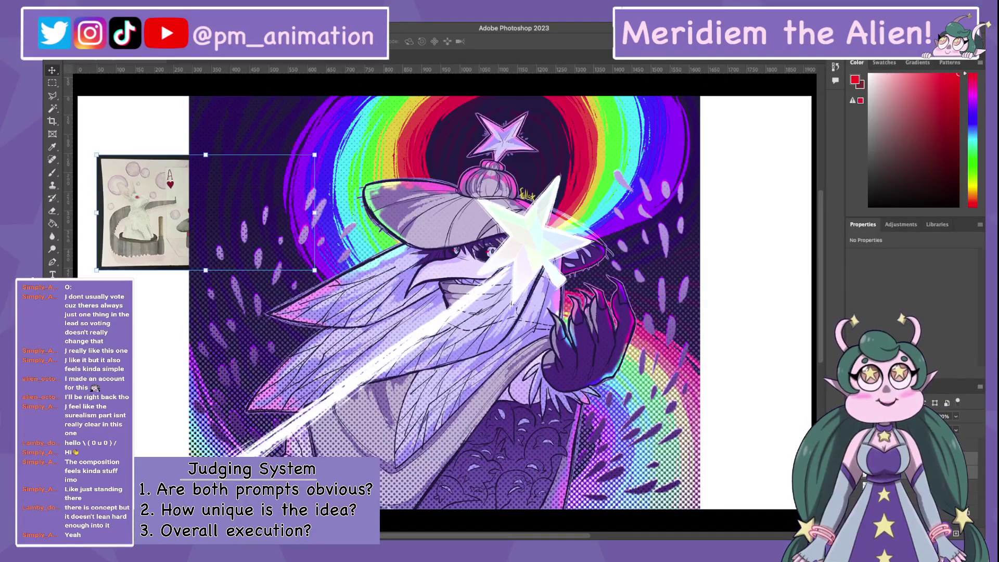
key(ctrl+comma)
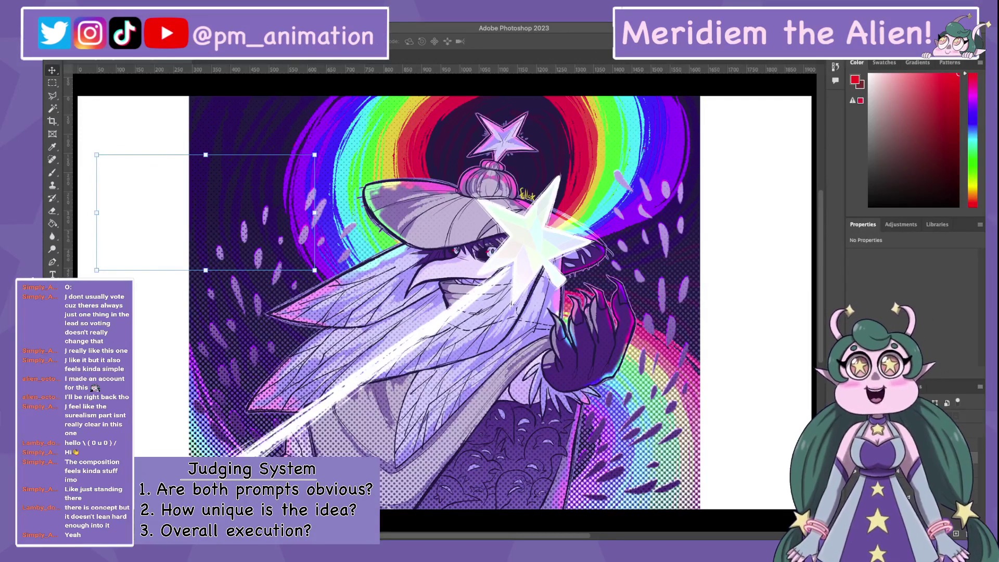
key(alt+bracketleft)
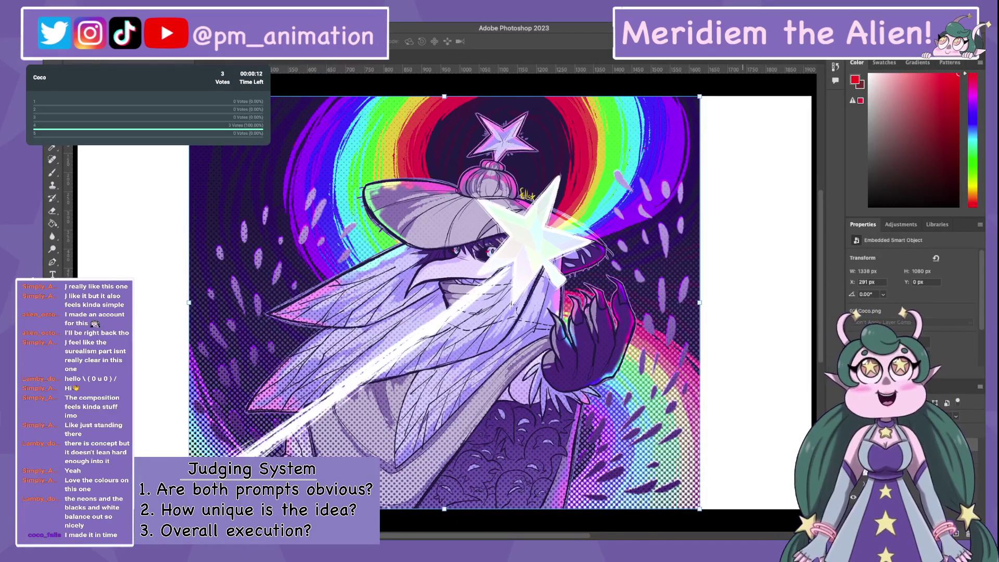
scroll(445, 294, down, 1)
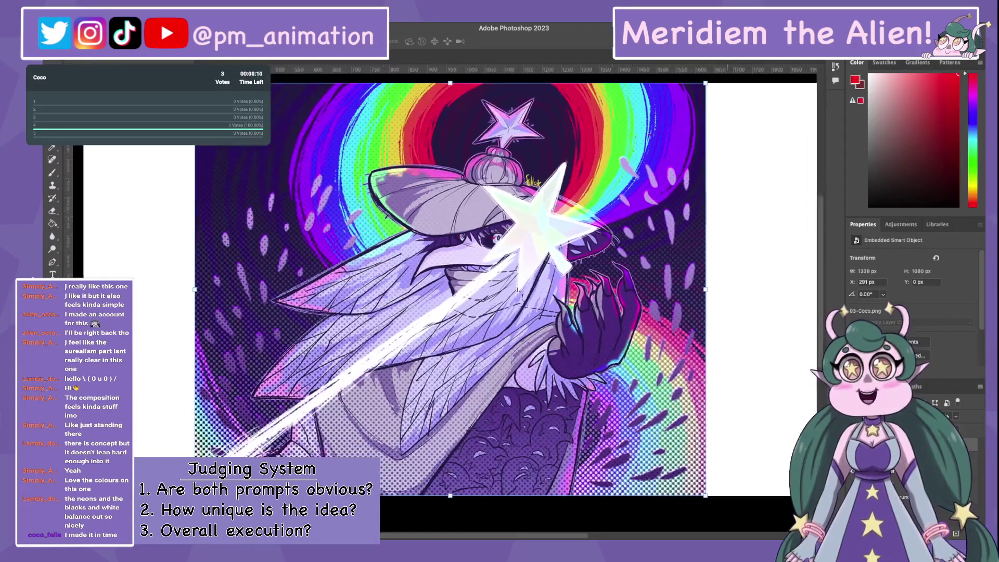
scroll(444, 294, up, 1)
scroll(445, 294, down, 1)
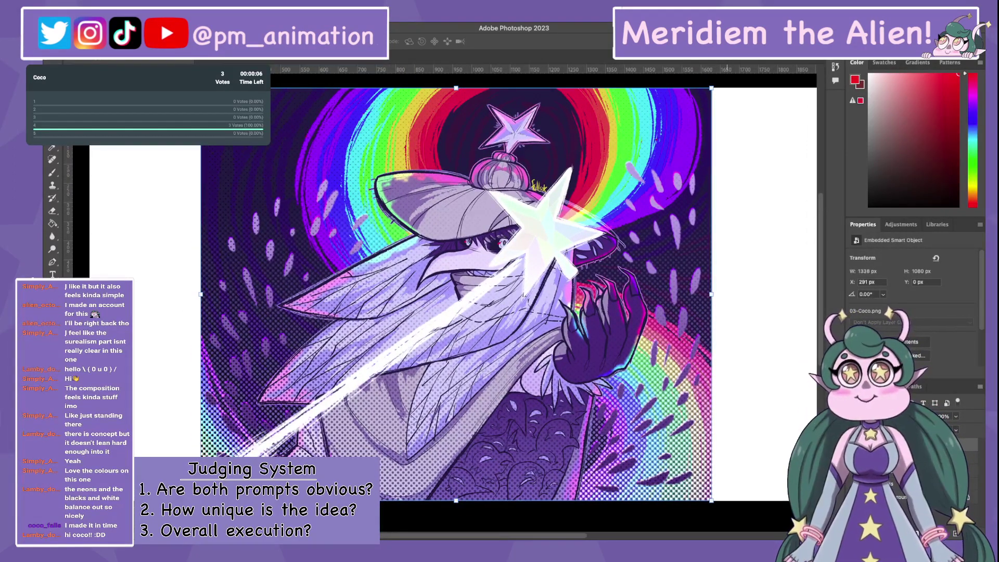
scroll(445, 294, up, 1)
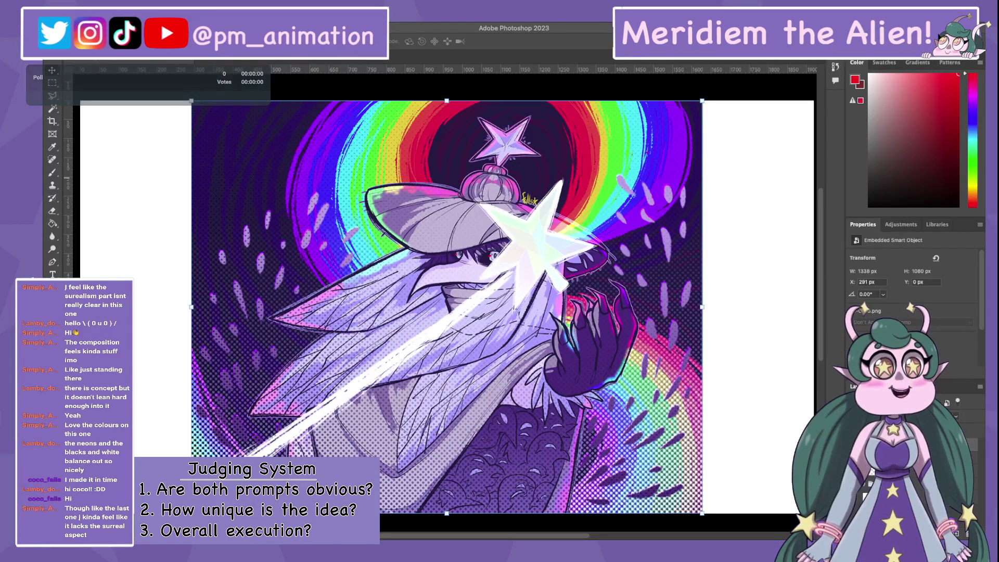
scroll(589, 178, left, 4)
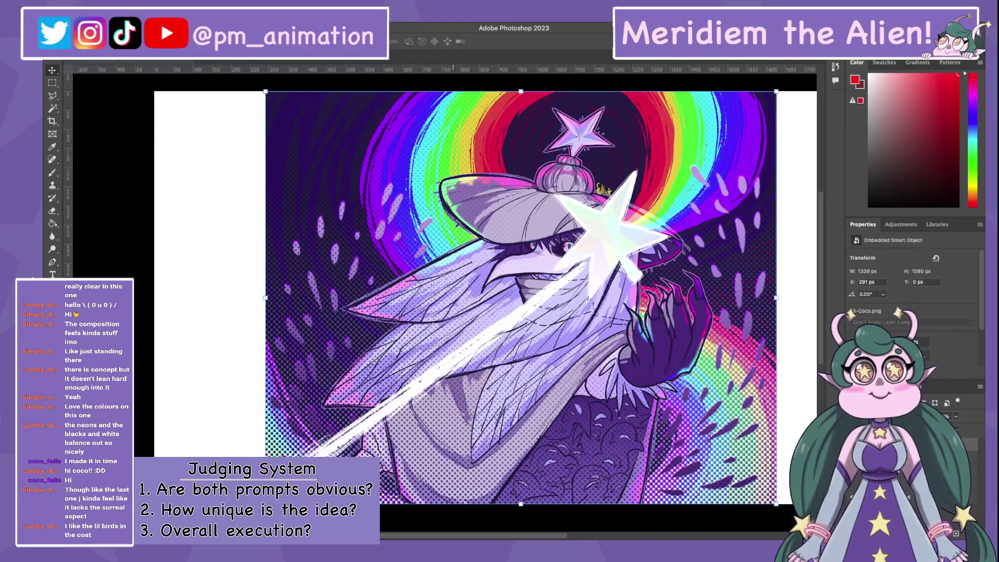
scroll(447, 307, right, 2)
scroll(447, 307, up, 1)
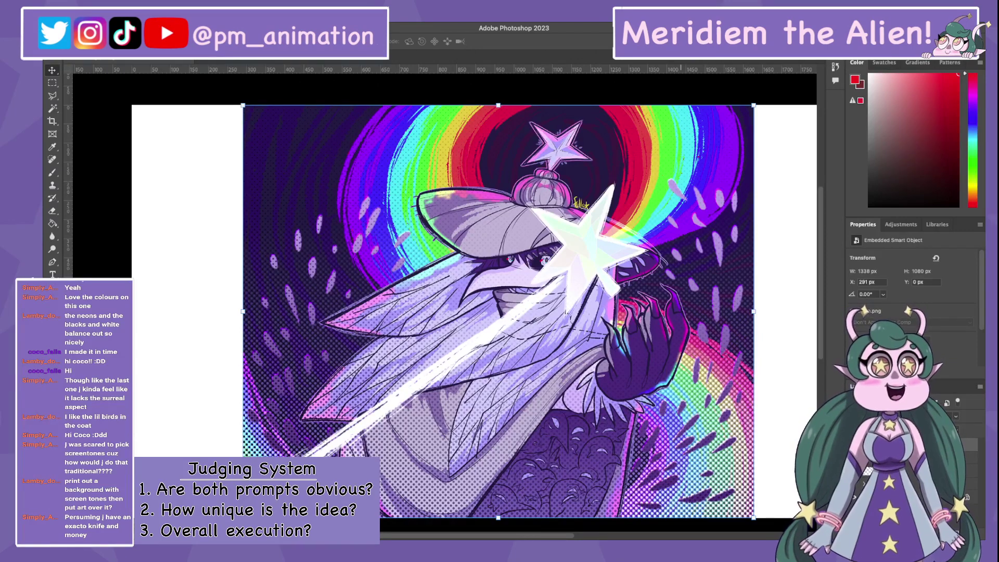
Commit the rainbow artwork's placement and reveal the earlier entries behind it
scroll(626, 144, right, 2)
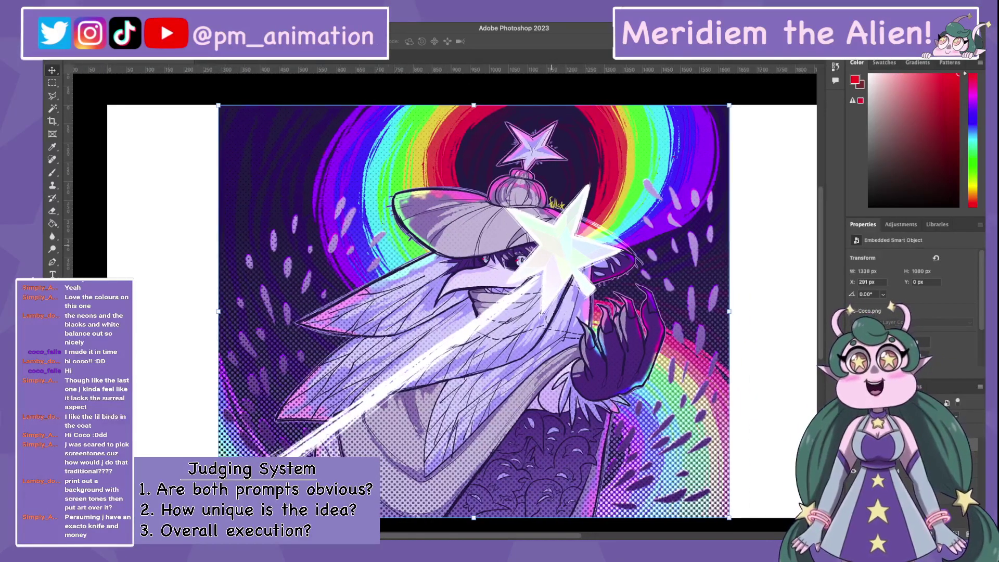
key(Return)
key(b)
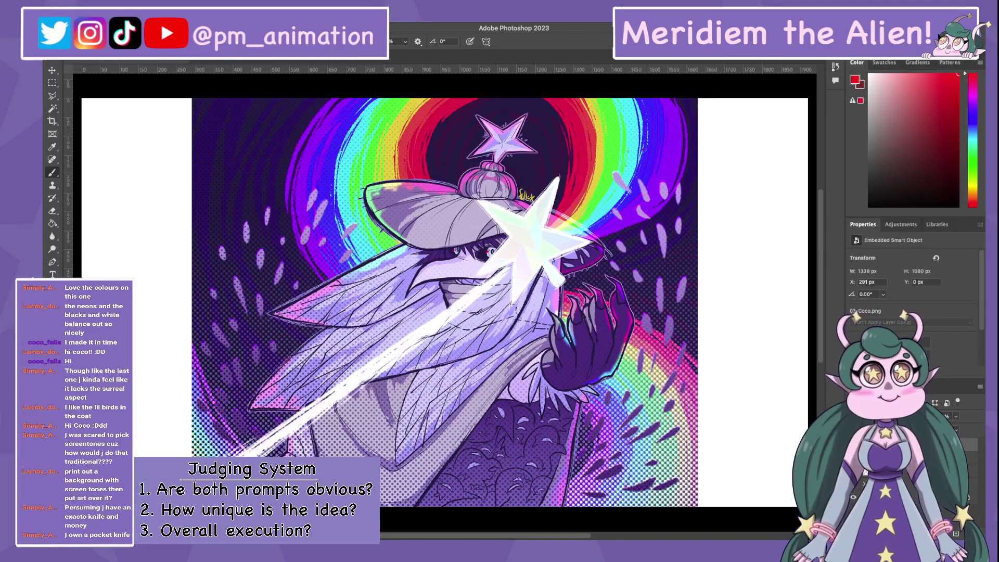
click(853, 471)
key(v)
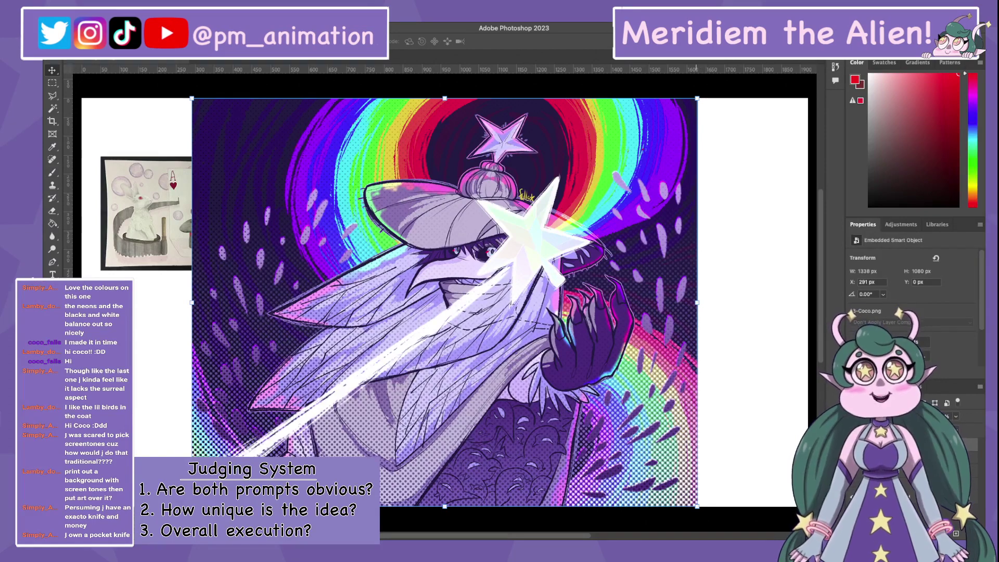
Shrink the rainbow artwork into the row beside the witch image, group it, and place the pencil drawing
drag(696, 506, 347, 224)
drag(269, 162, 394, 219)
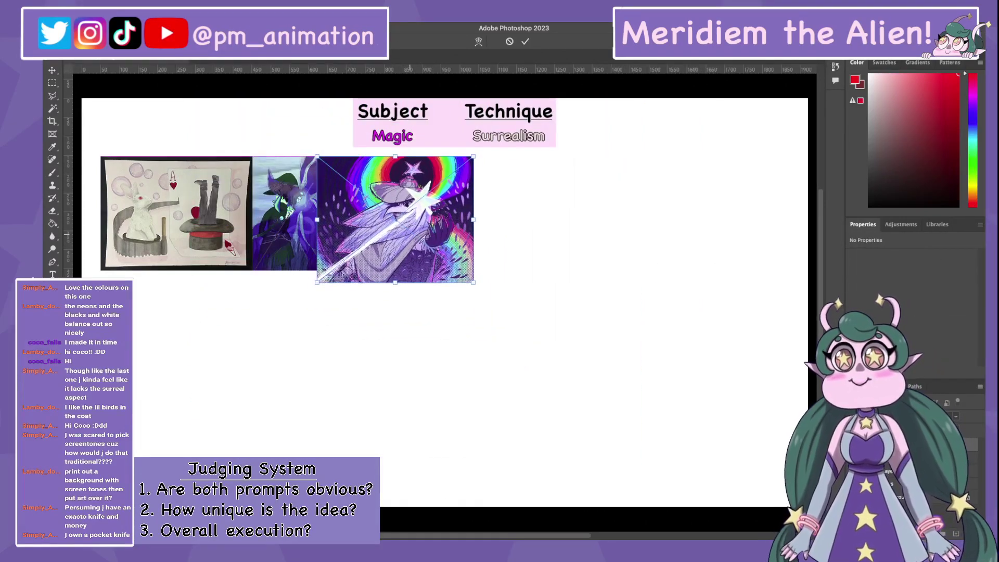
drag(473, 282, 459, 270)
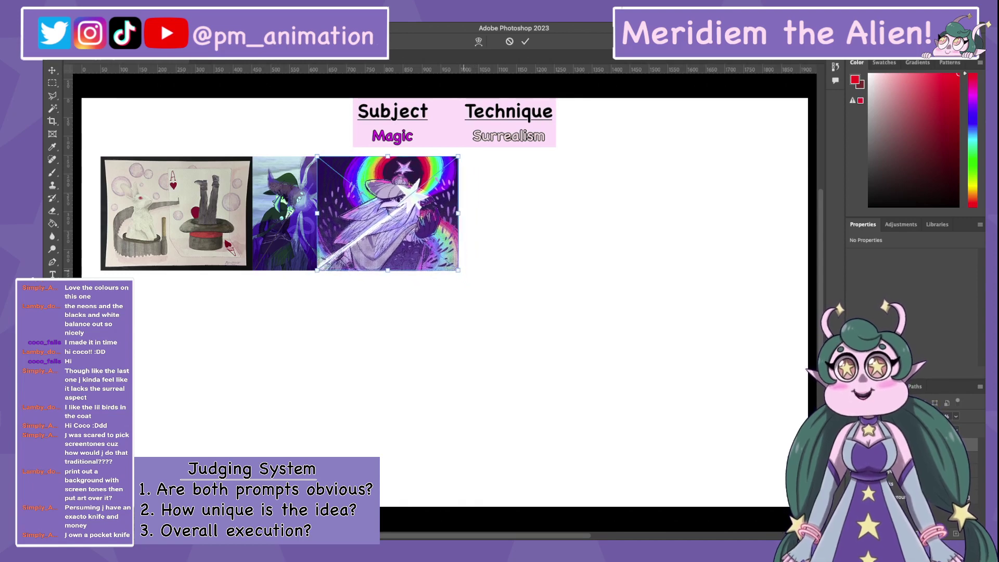
key(Return)
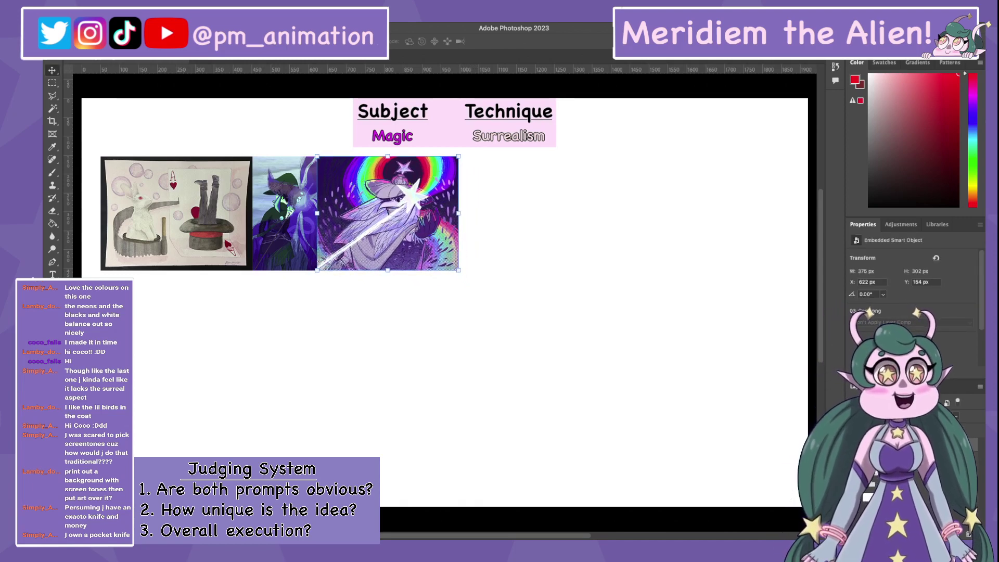
drag(905, 444, 905, 457)
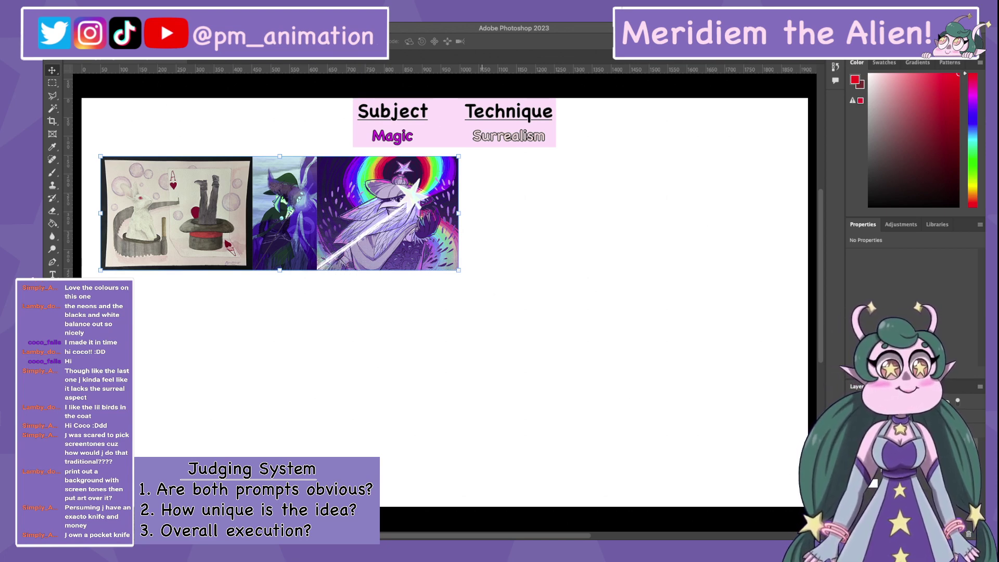
key(Return)
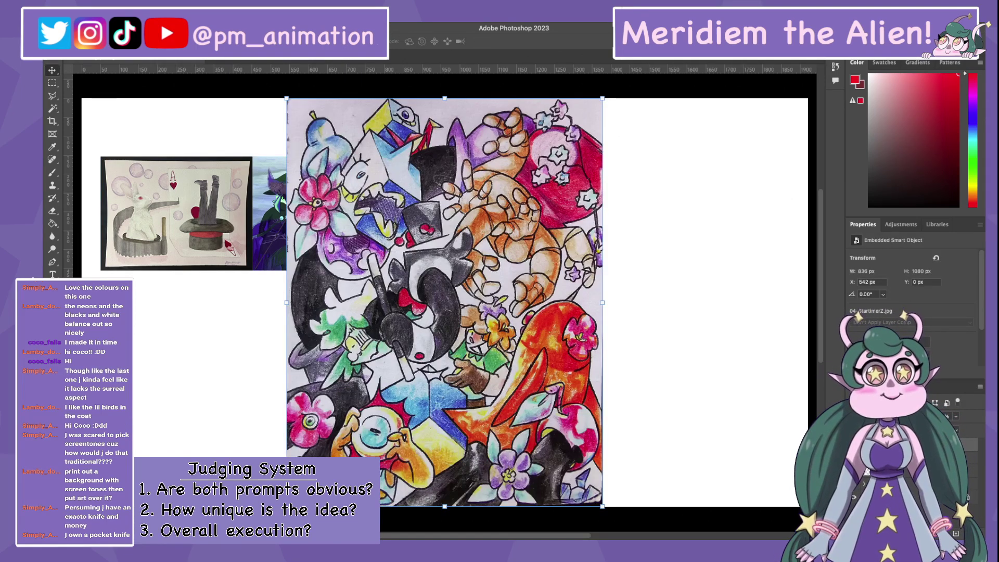
Hide the earlier row of entries so only the colourful pencil drawing shows
click(854, 496)
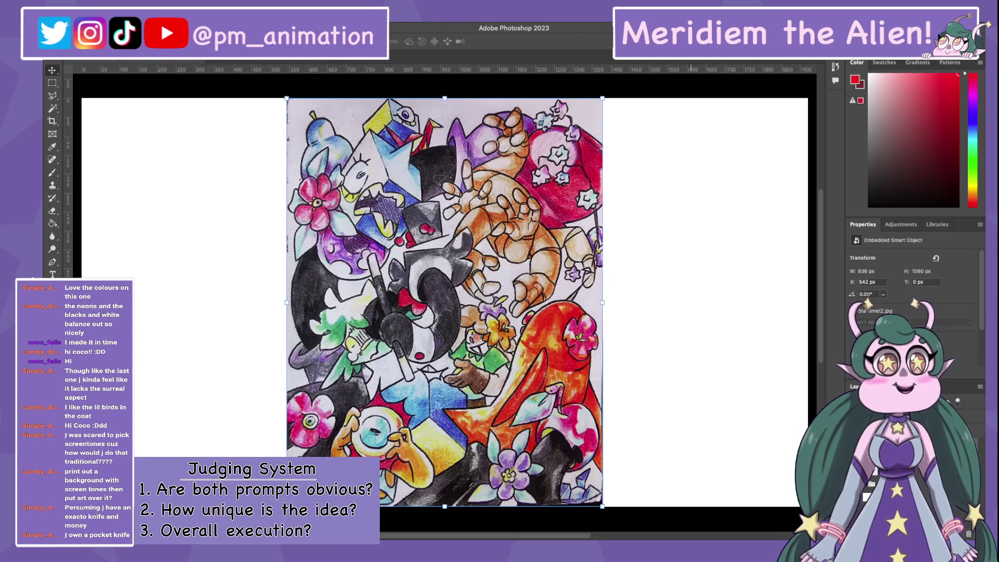
scroll(445, 301, left, 4)
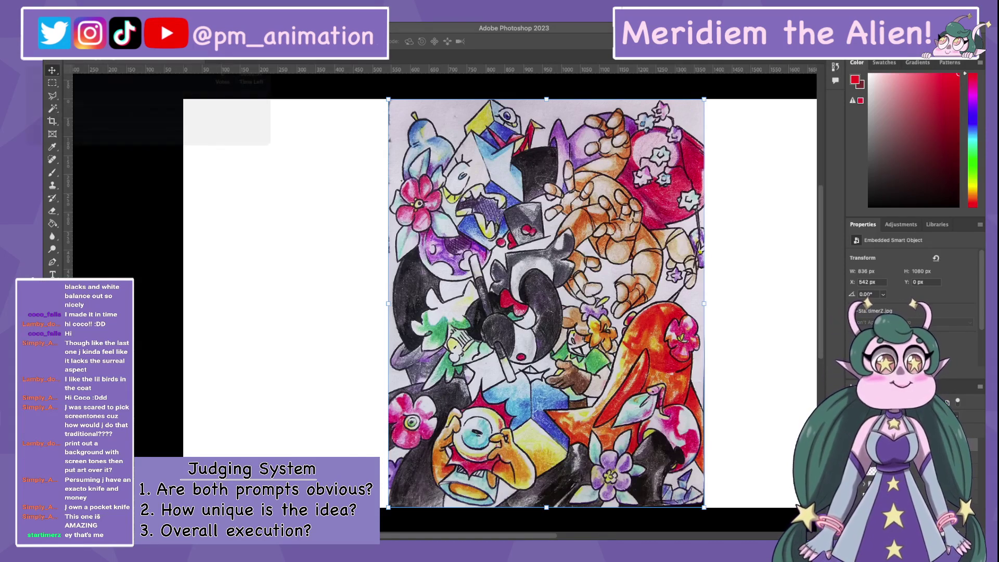
Add a blank pixel layer for notes over the colourful pencil drawing
key(b)
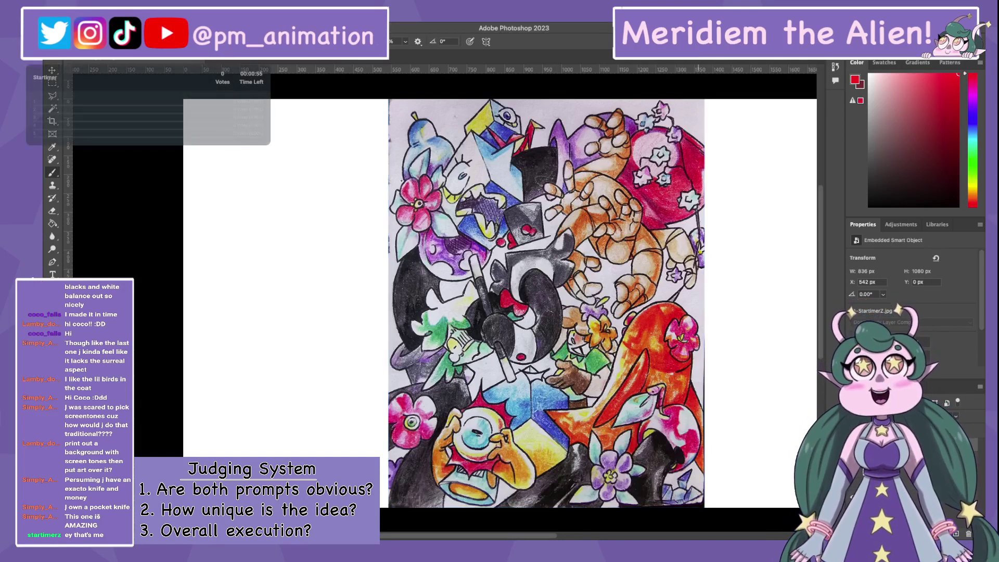
scroll(764, 291, right, 1)
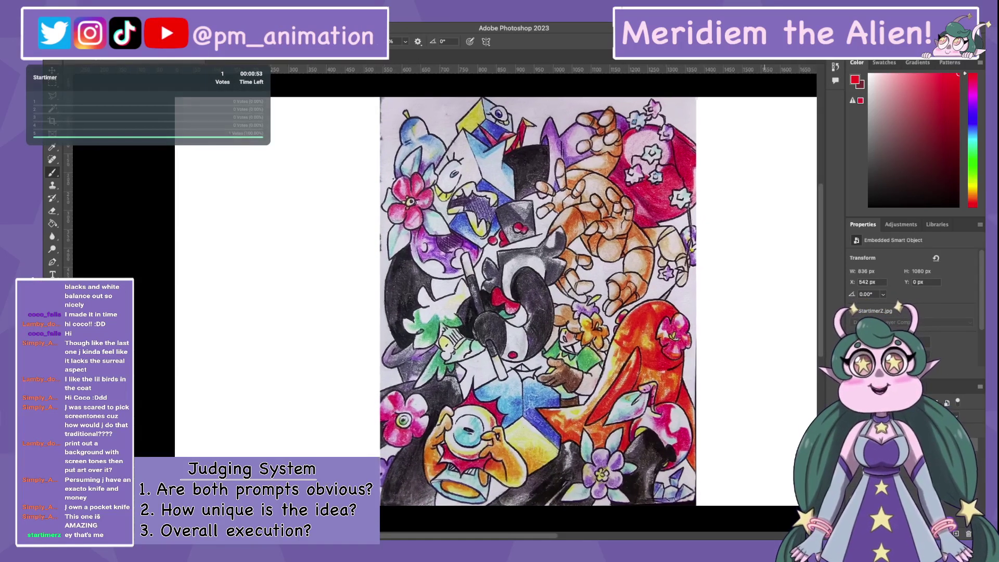
scroll(764, 291, right, 1)
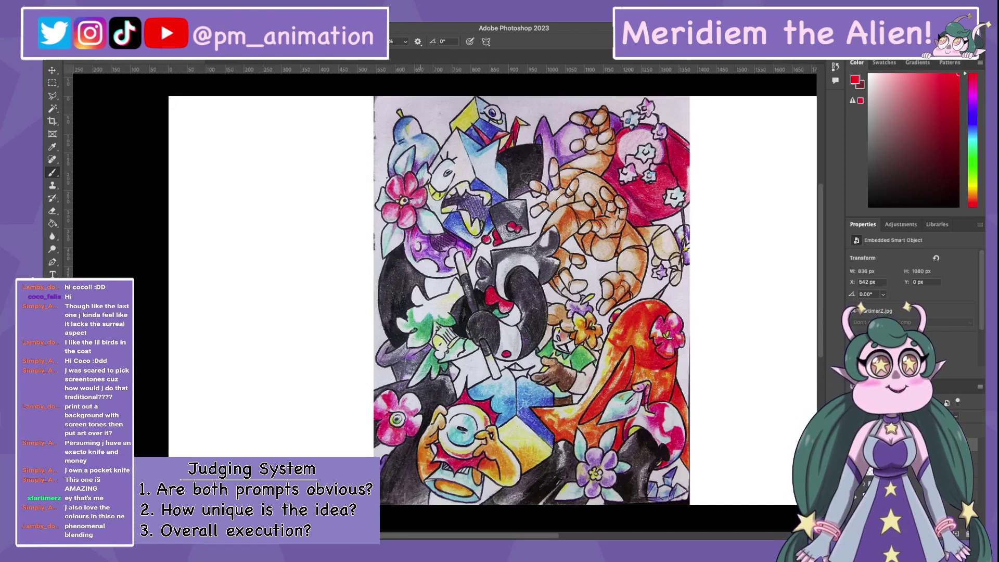
key(Delete)
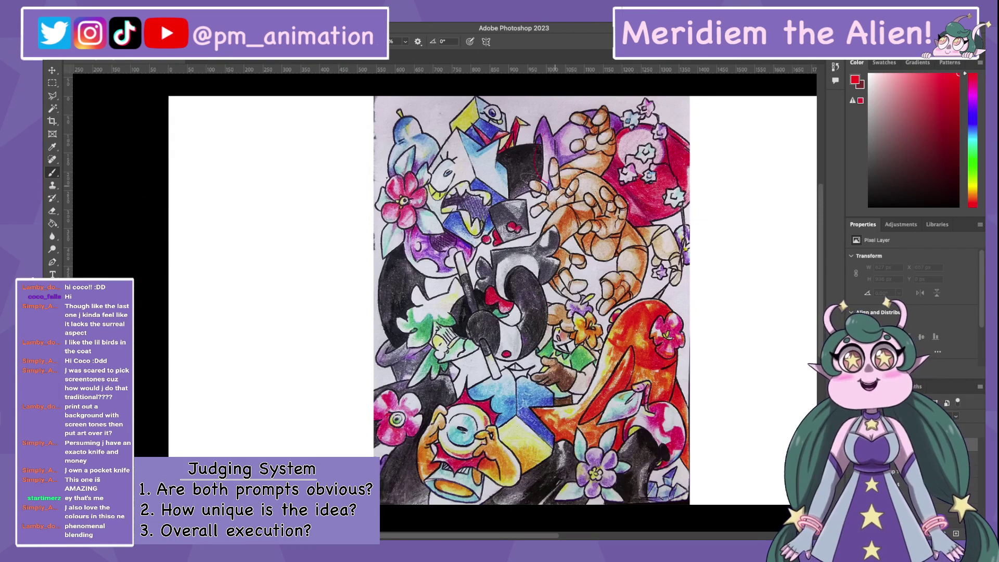
mouse_move(555, 186)
mouse_down()
mouse_move(576, 193)
mouse_move(536, 158)
mouse_move(425, 243)
mouse_move(438, 376)
mouse_move(390, 394)
mouse_up()
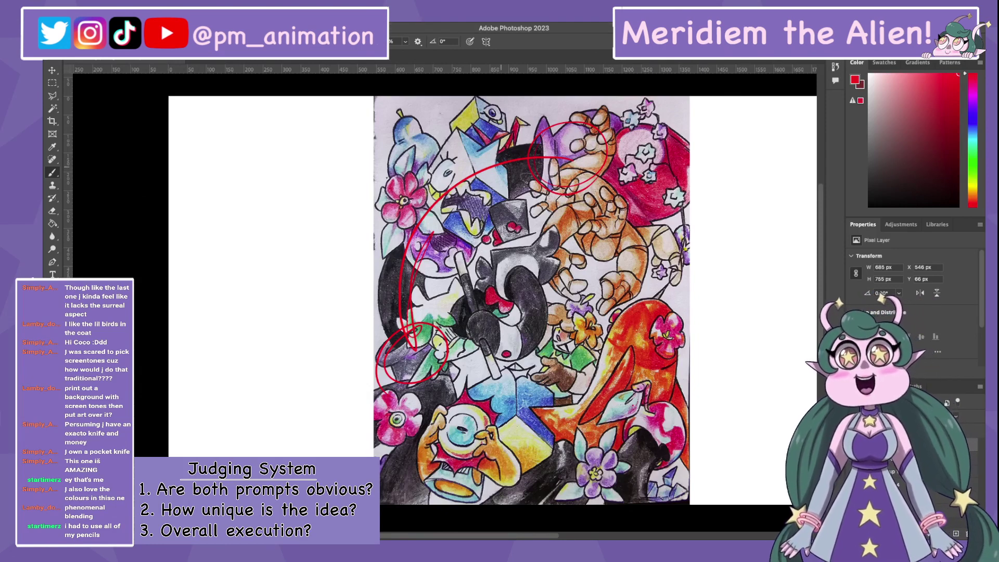
mouse_move(427, 137)
mouse_down()
mouse_move(514, 177)
mouse_move(445, 134)
mouse_up()
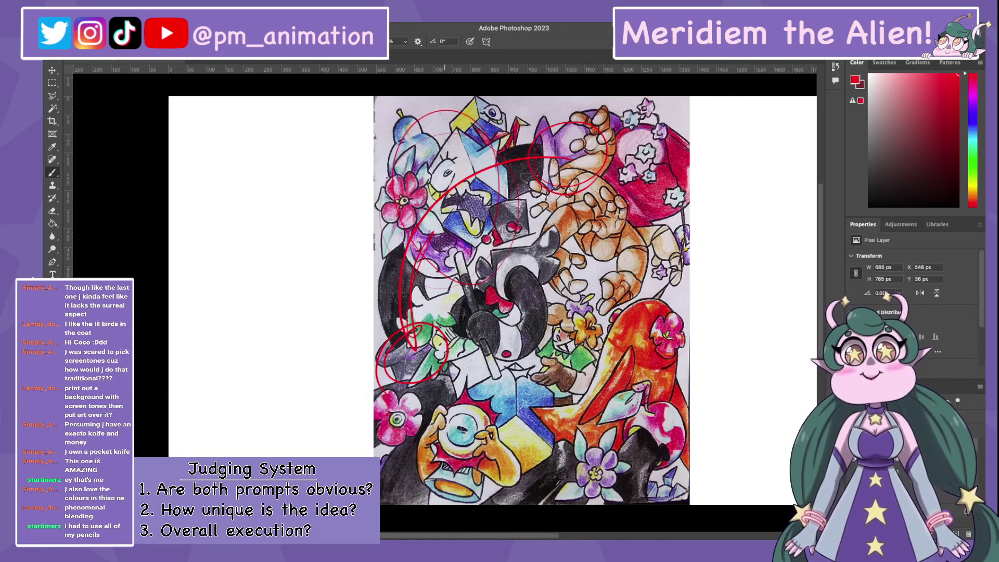
key(ctrl+z)
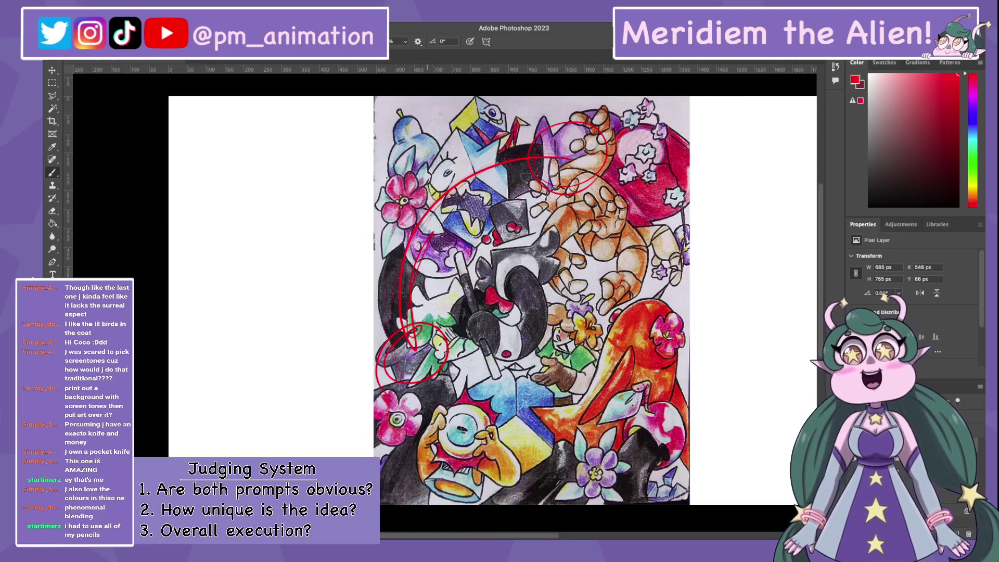
key(ctrl+a)
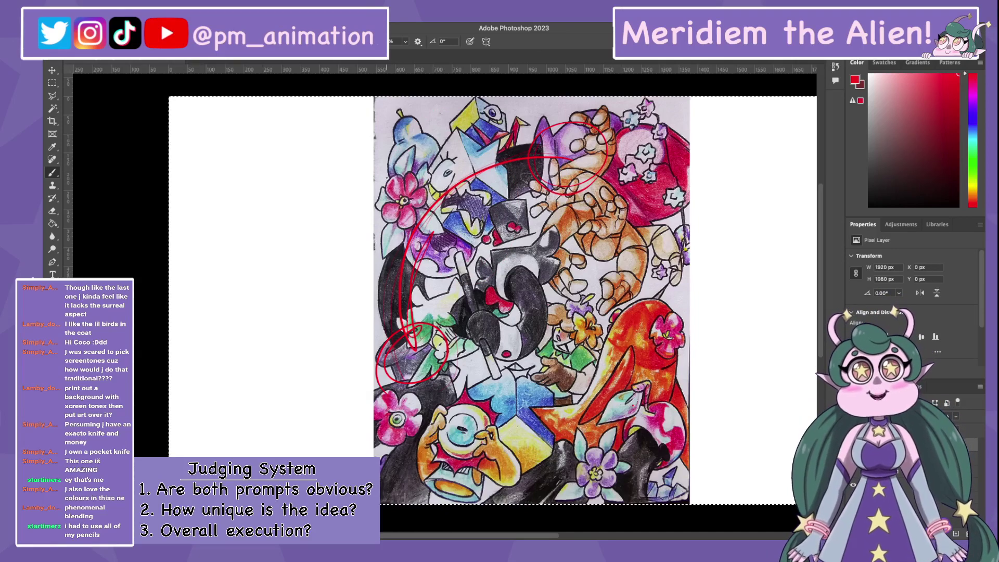
key(Delete)
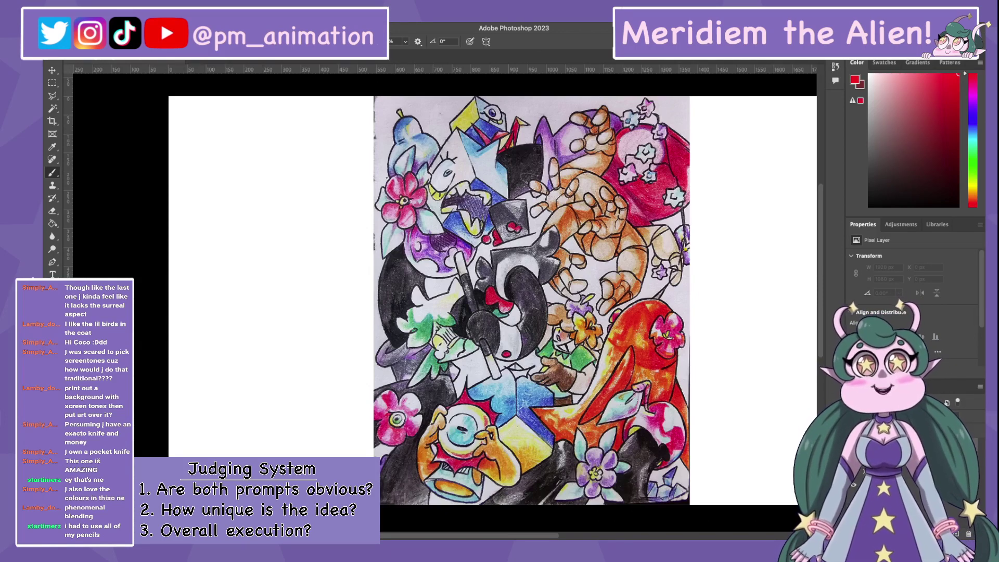
key(v)
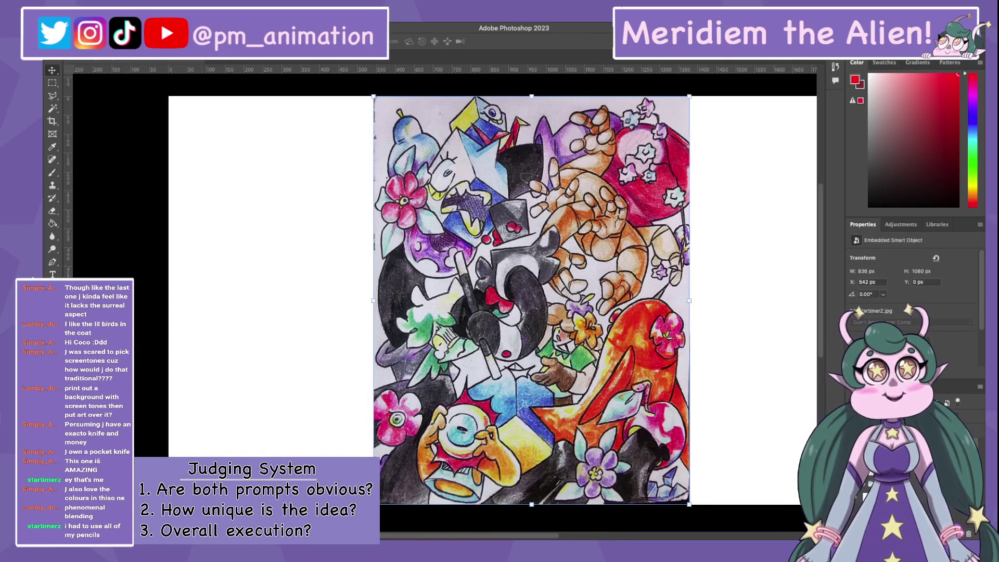
Shrink the pencil drawing to the row's right end, add it to the group, and place 05-Wah.jpg
click(853, 484)
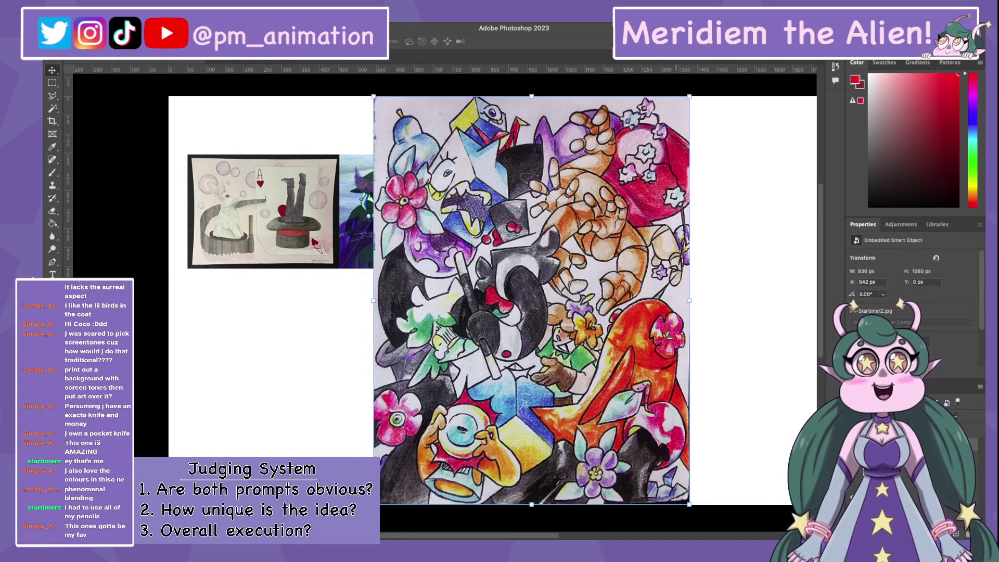
drag(690, 504, 476, 229)
drag(452, 196, 624, 255)
drag(649, 287, 633, 268)
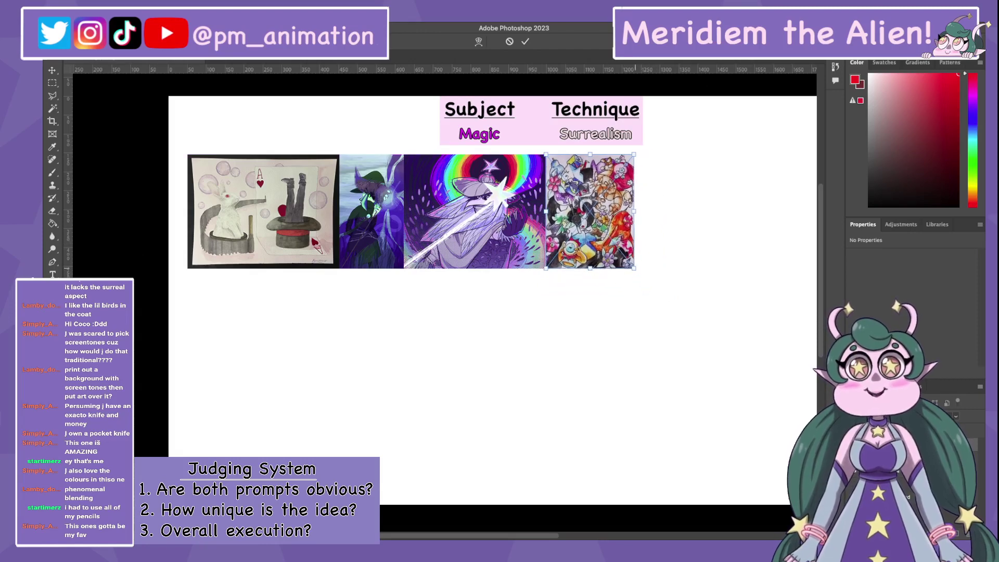
key(Return)
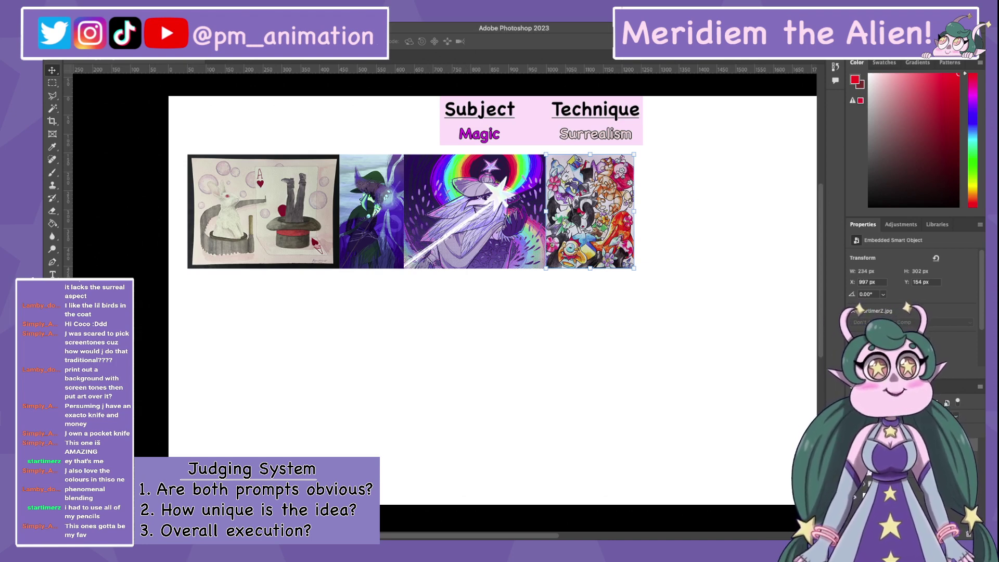
drag(903, 445, 903, 458)
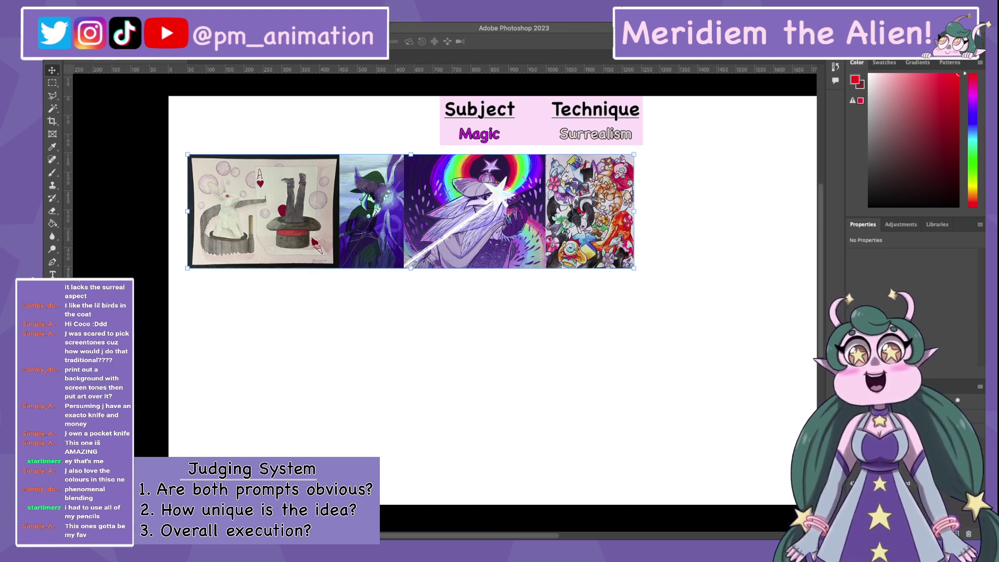
key(Return)
key(Return)
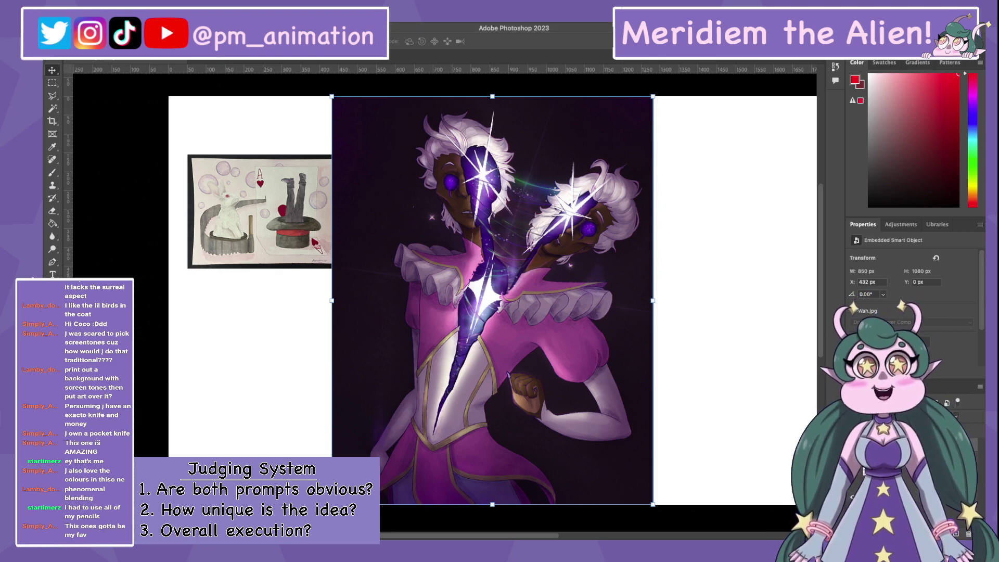
Hide the earlier entries' layer so only the pink two-headed portrait shows
click(853, 471)
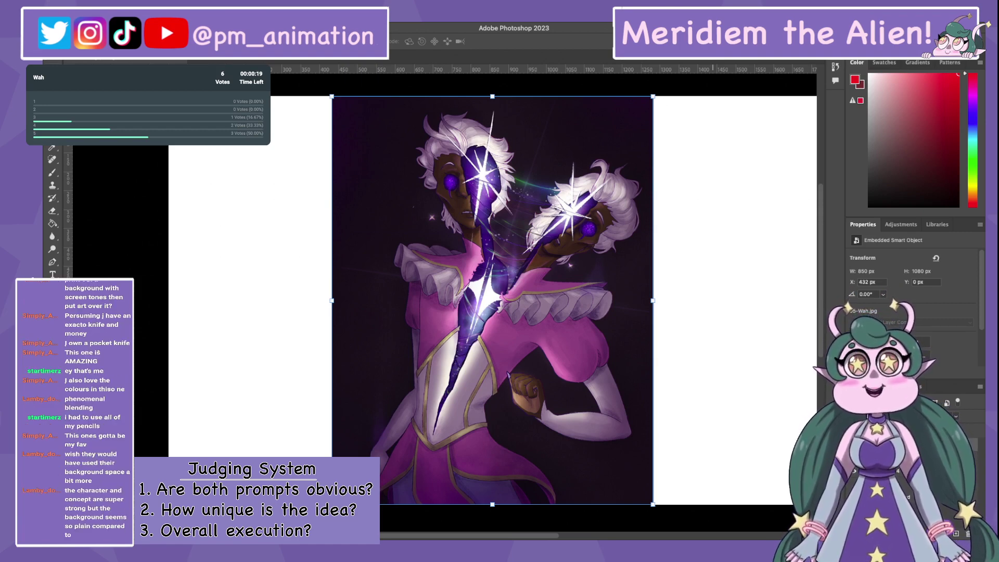
Zoom in and pan across the portrait's starry faces, then fit the whole document on screen
key(super+plus)
key(super+plus)
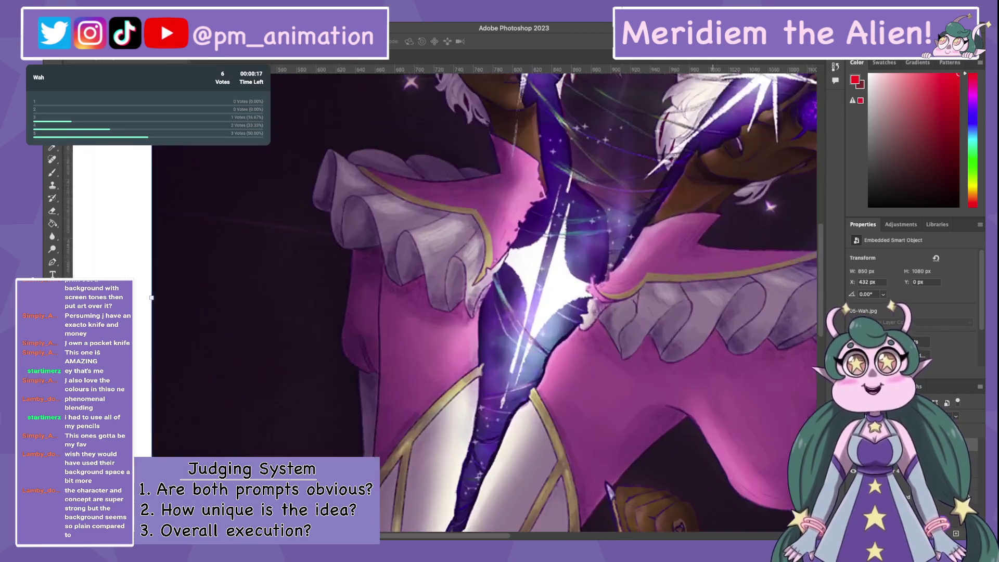
drag(597, 249, 517, 460)
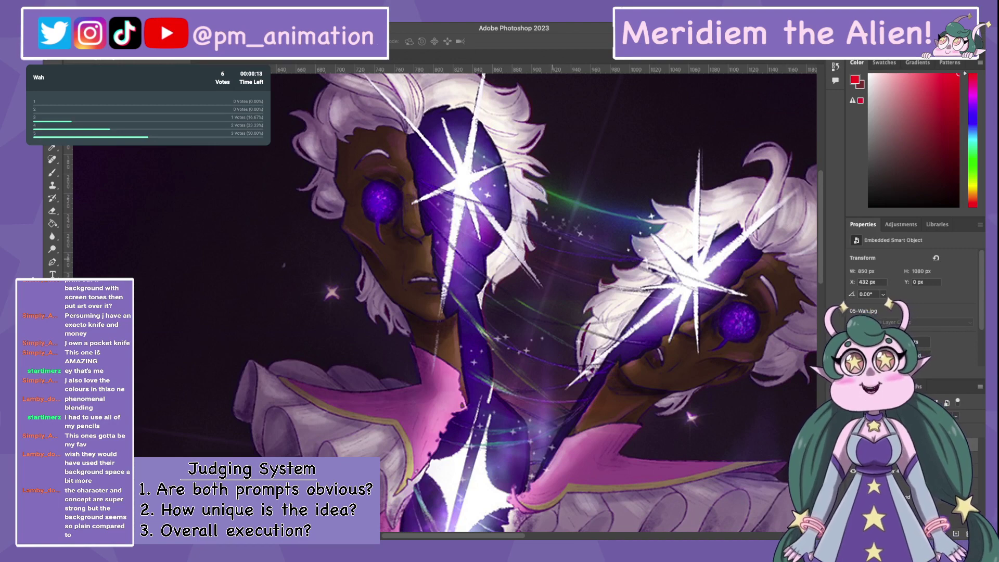
scroll(444, 303, up, 3)
mouse_move(596, 307)
mouse_down()
mouse_move(514, 352)
mouse_move(549, 349)
mouse_up()
scroll(444, 302, down, 15)
scroll(443, 301, left, 3)
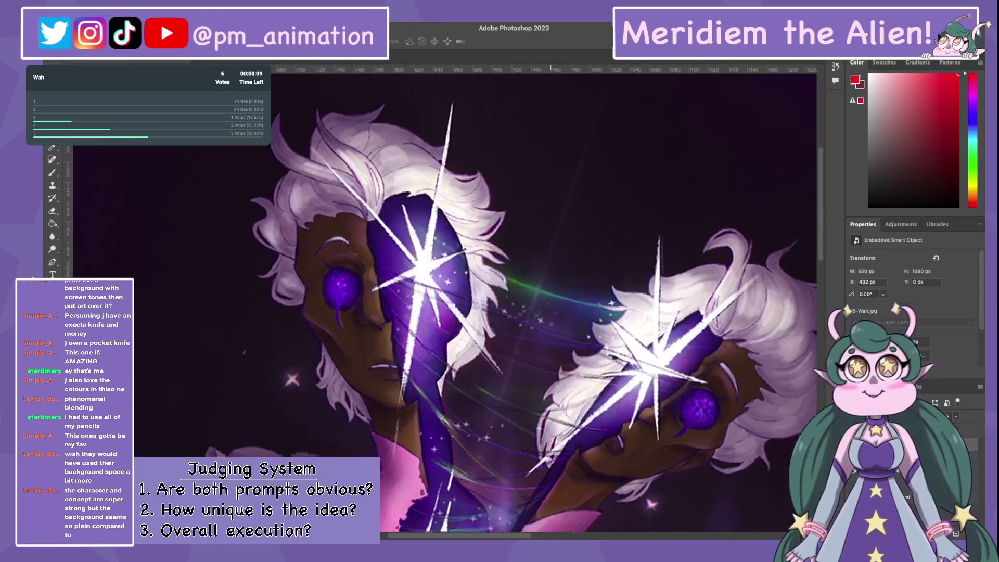
scroll(567, 303, down, 2)
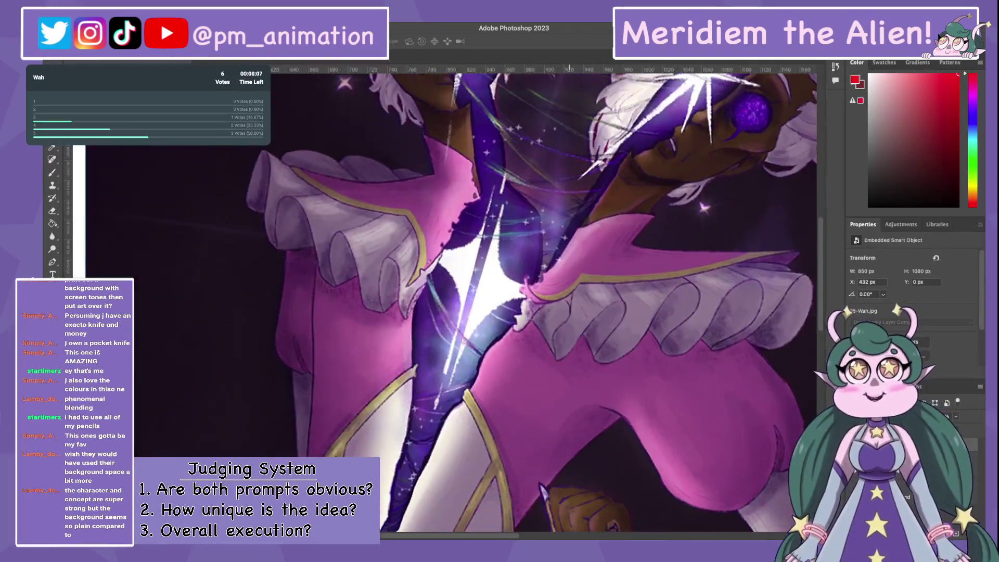
key(super+0)
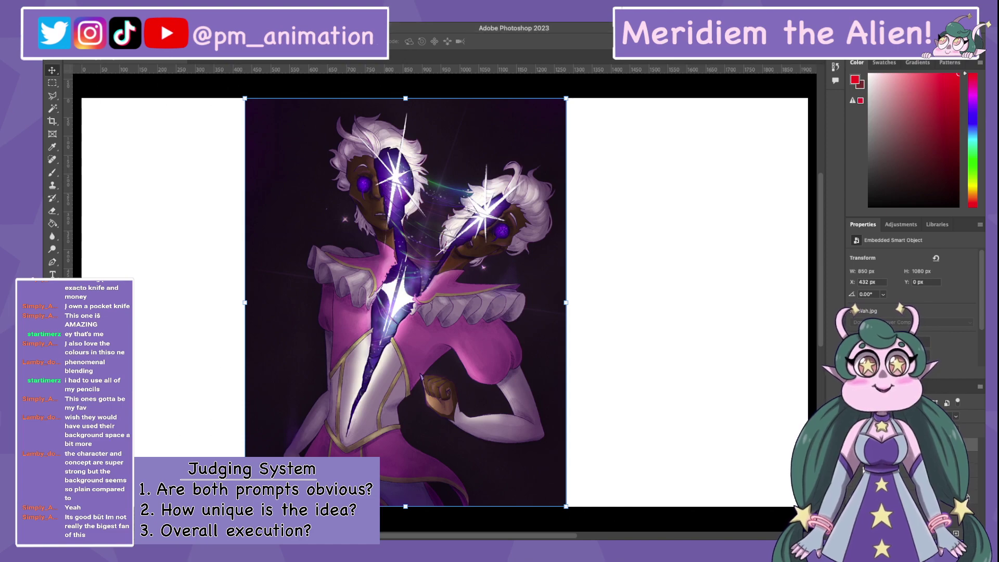
Reveal the thumbnail row and shift the two-faced artwork right, checking the thumbnails
click(852, 471)
drag(404, 333, 689, 333)
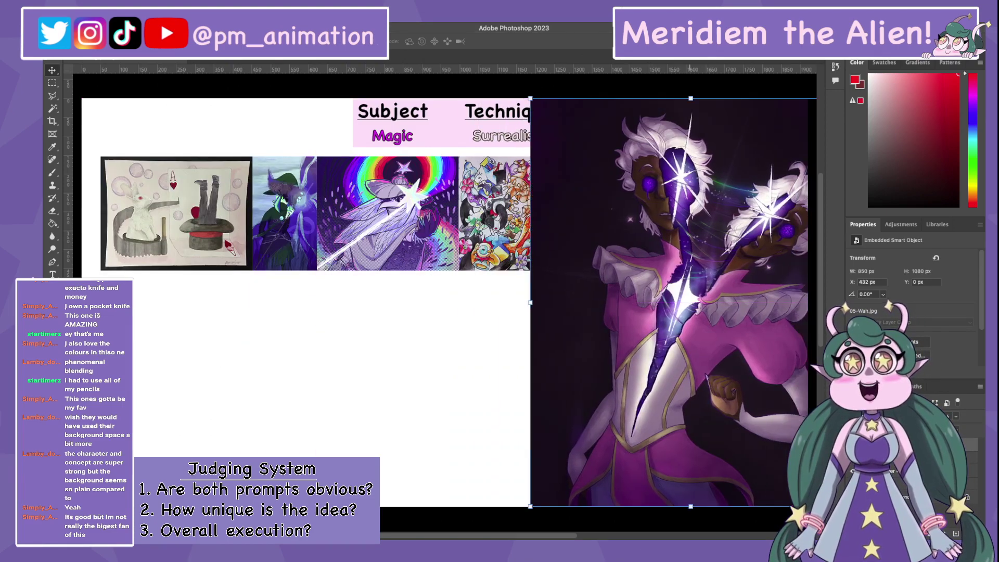
scroll(690, 333, up, 3)
scroll(689, 333, left, 3)
scroll(441, 302, up, 8)
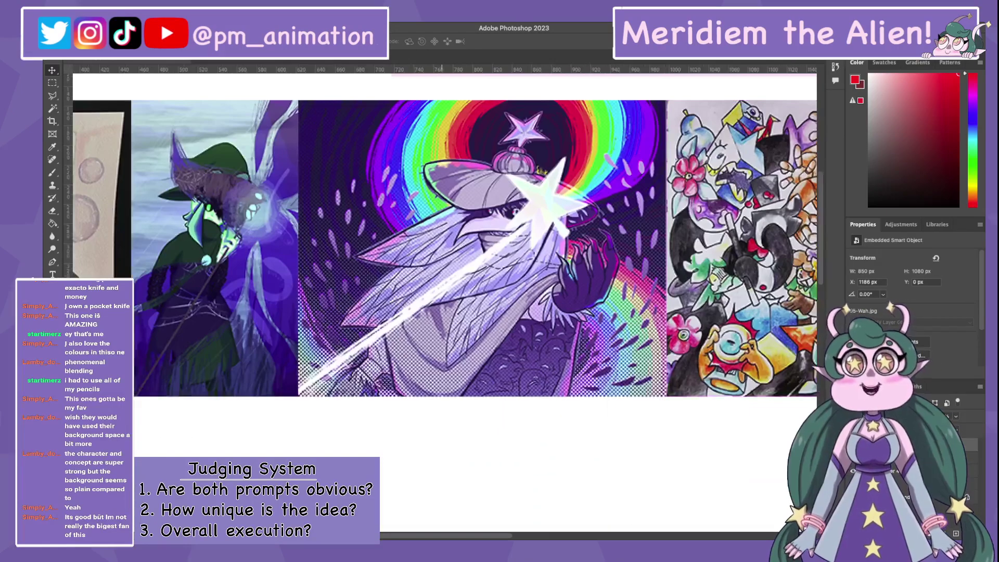
scroll(445, 243, right, 3)
scroll(446, 243, up, 2)
scroll(443, 250, left, 5)
scroll(442, 249, up, 1)
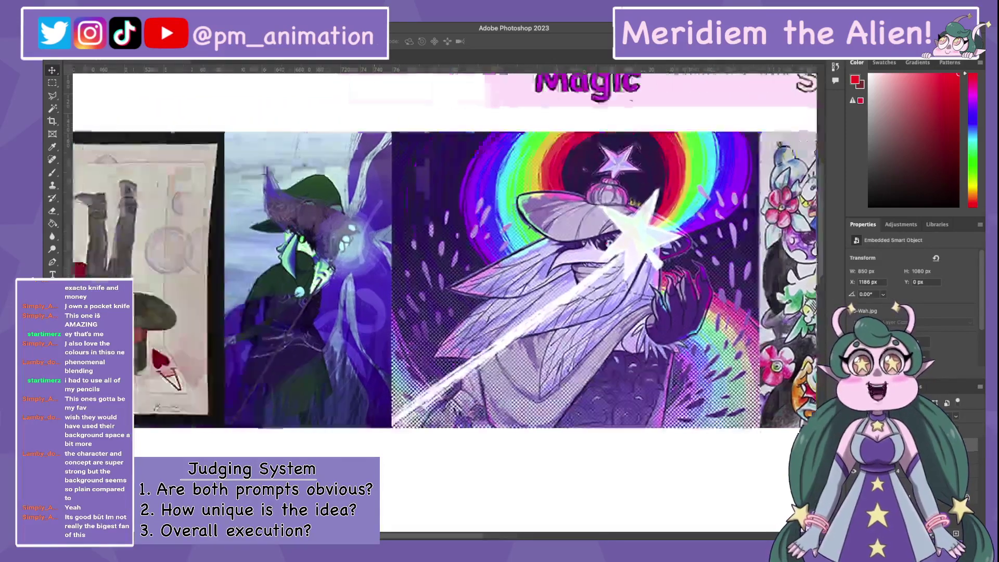
scroll(443, 250, left, 2)
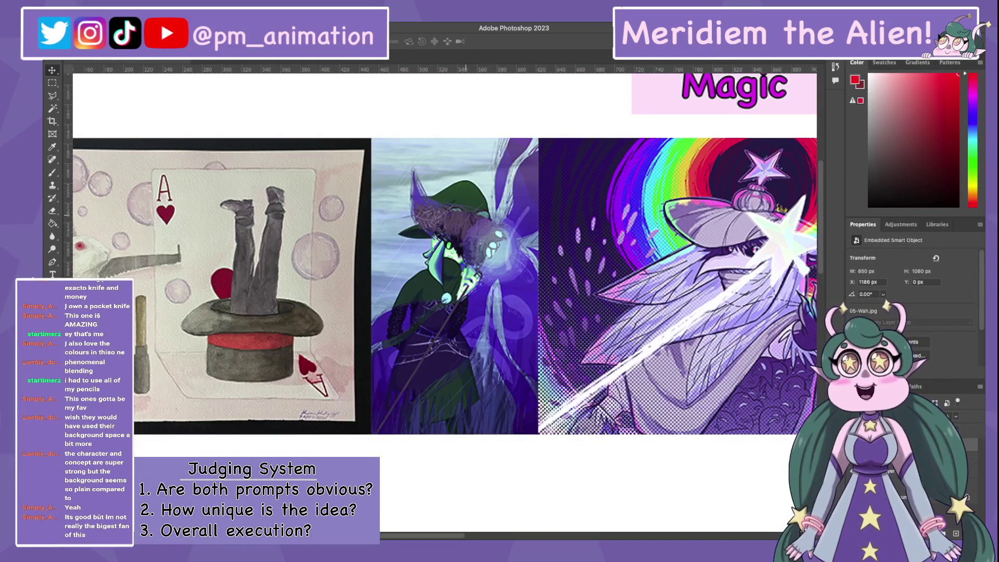
key(ctrl+0)
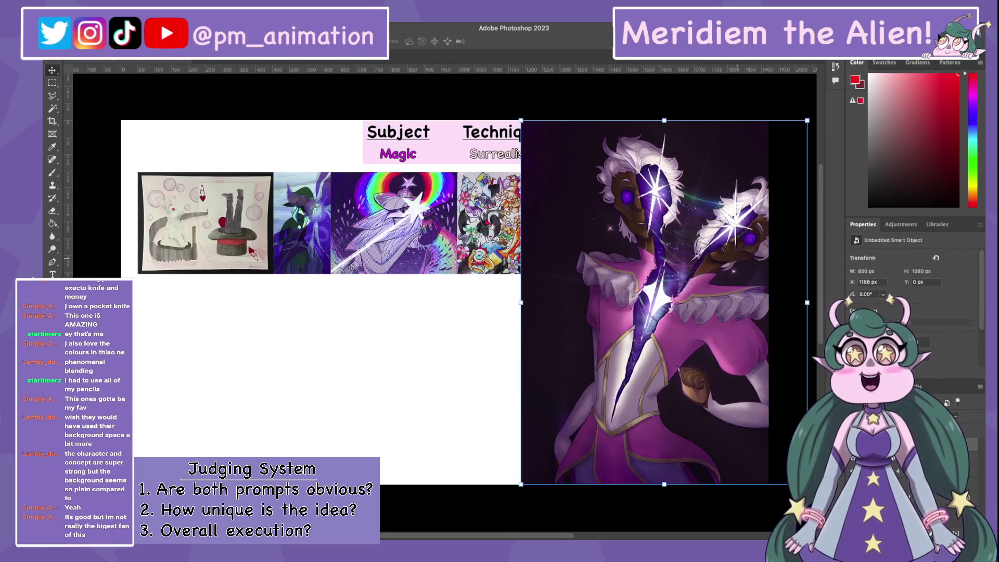
Reposition the two-faced artwork to X 960 px beside the thumbnail row
drag(678, 367, 601, 367)
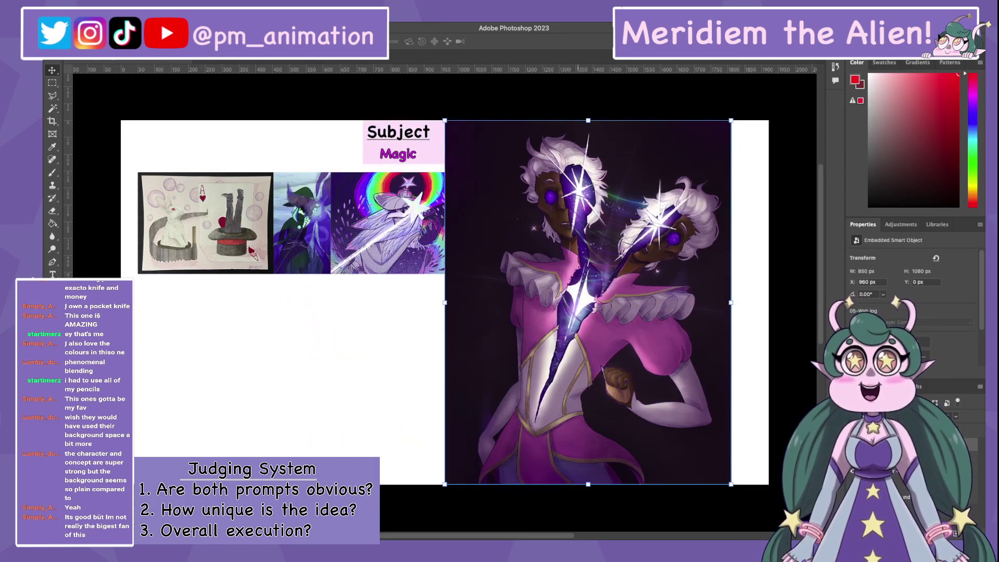
scroll(578, 343, up, 2)
scroll(567, 344, down, 1)
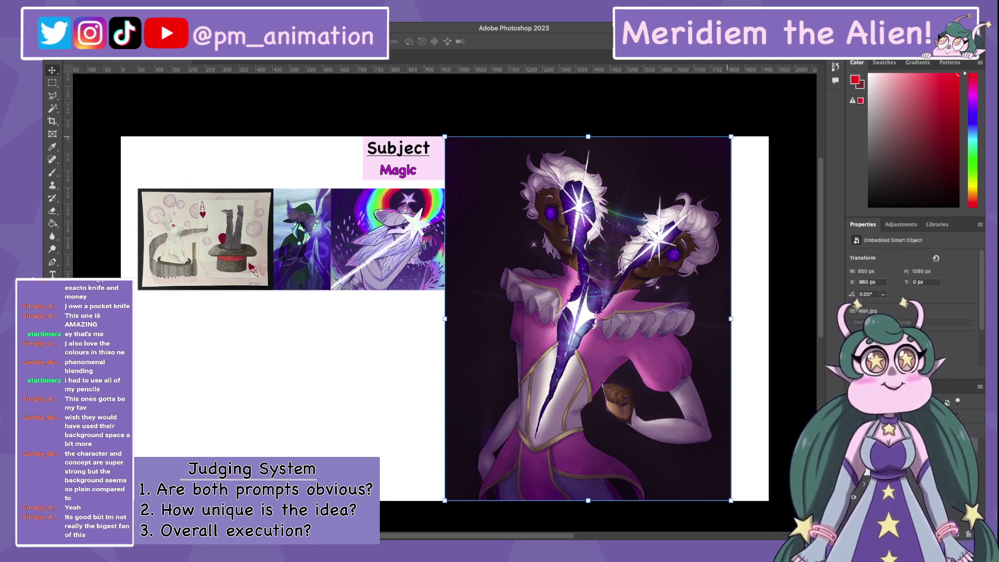
Trial-resize the two-faced artwork: shrink it, move it toward the page centre, then enlarge it again
drag(731, 136, 697, 180)
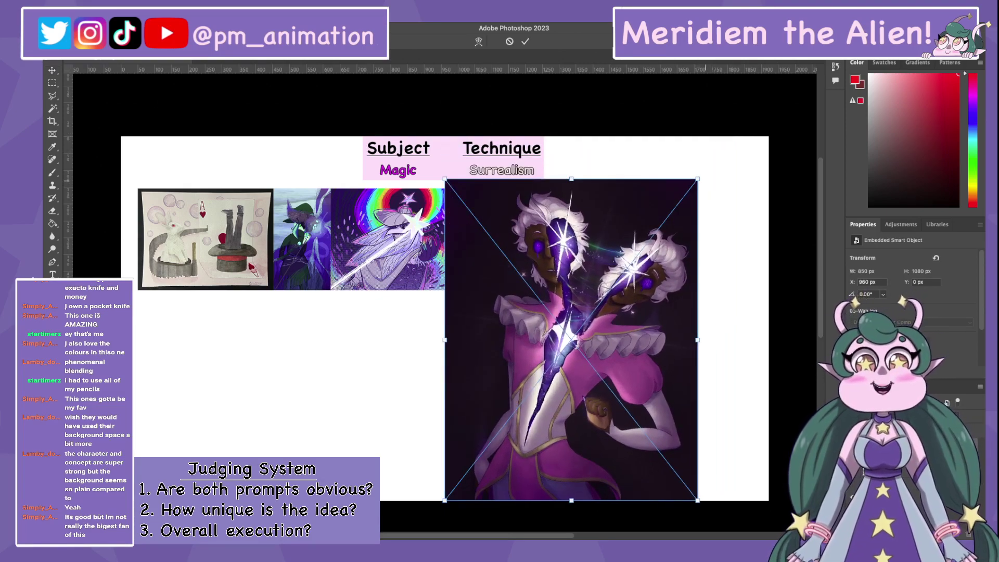
drag(623, 279, 693, 243)
key(Return)
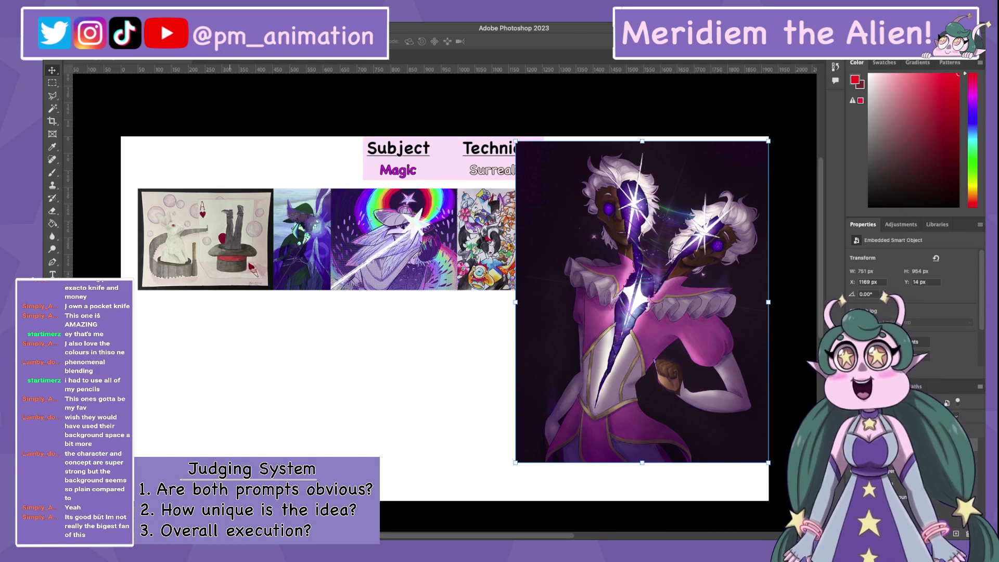
drag(645, 301, 481, 303)
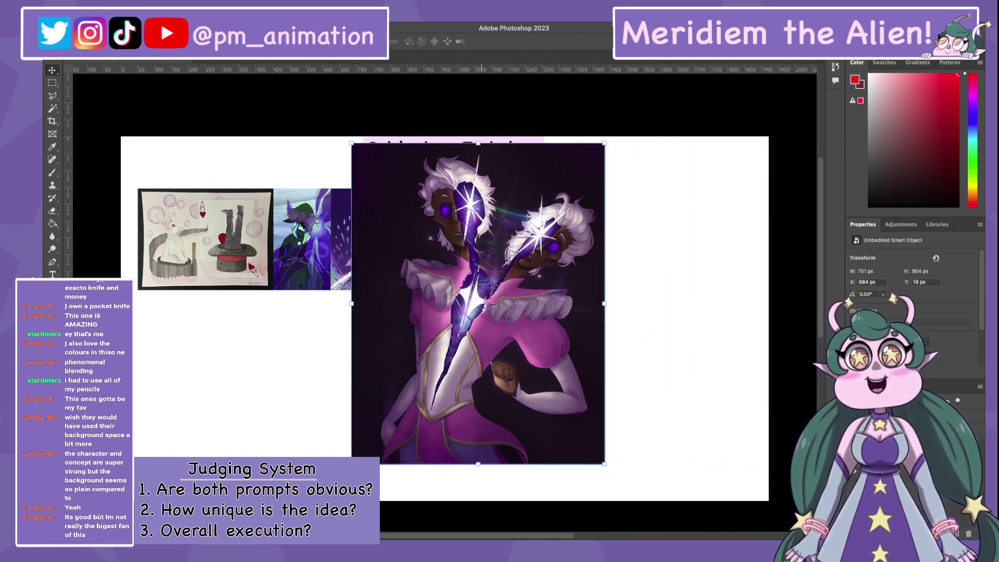
drag(604, 463, 630, 496)
key(Return)
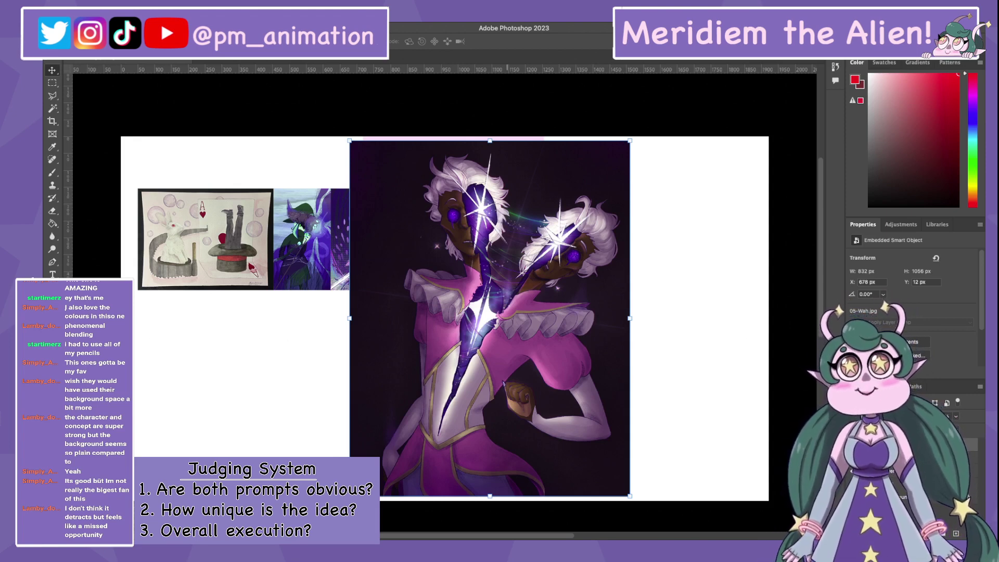
Copy a rectangular marquee of the artwork's centre to a new layer, then scale and shift it
key(m)
drag(387, 149, 685, 516)
key(super+j)
key(v)
click(853, 458)
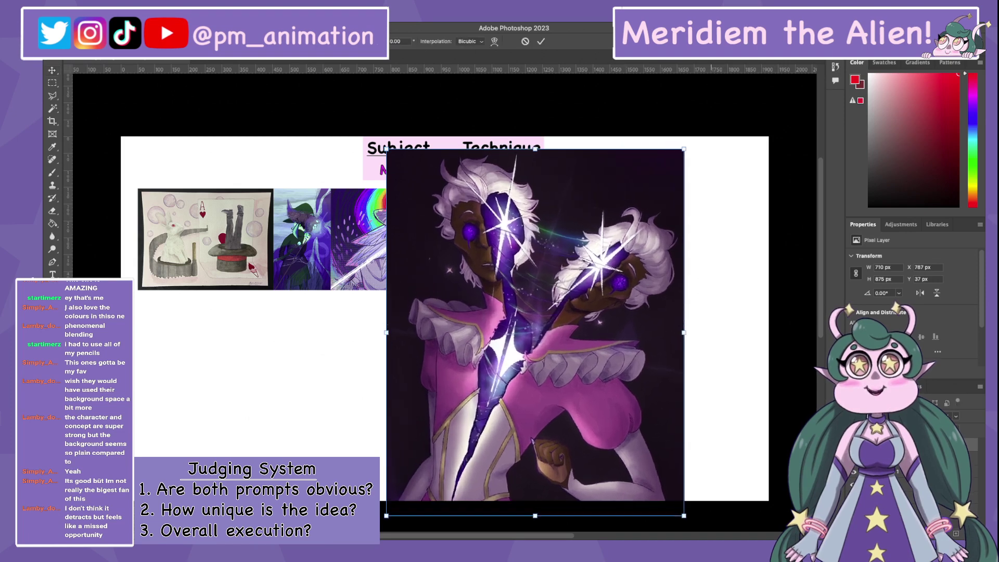
drag(643, 458, 610, 445)
key(Return)
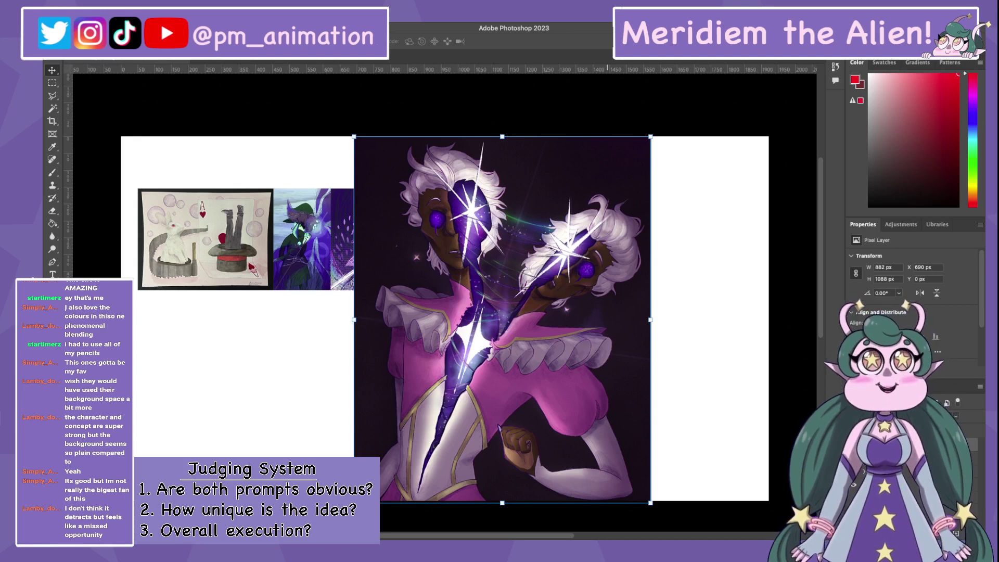
drag(534, 320, 600, 320)
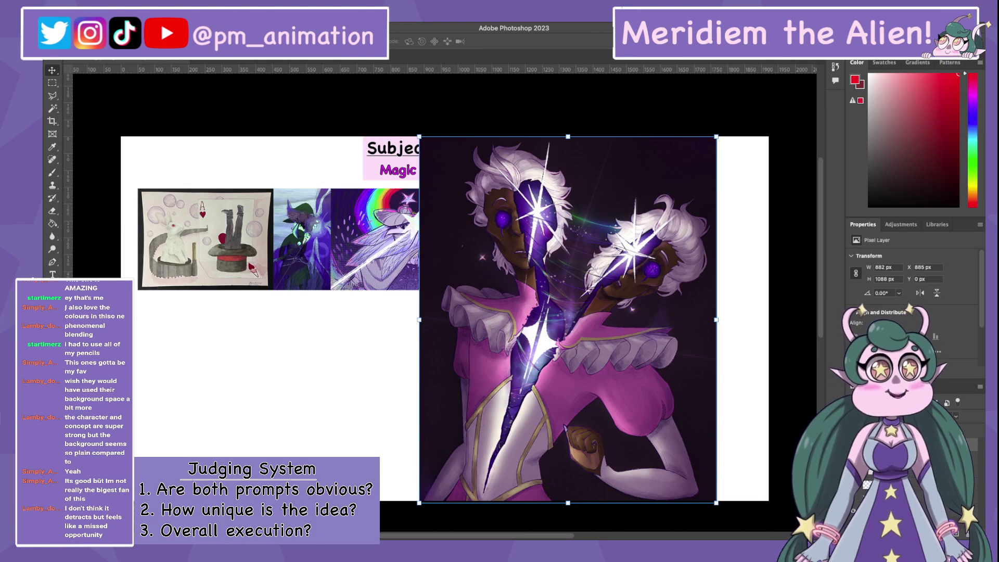
Make the original two-faced artwork visible again and delete the cropped copy
click(905, 458)
click(853, 458)
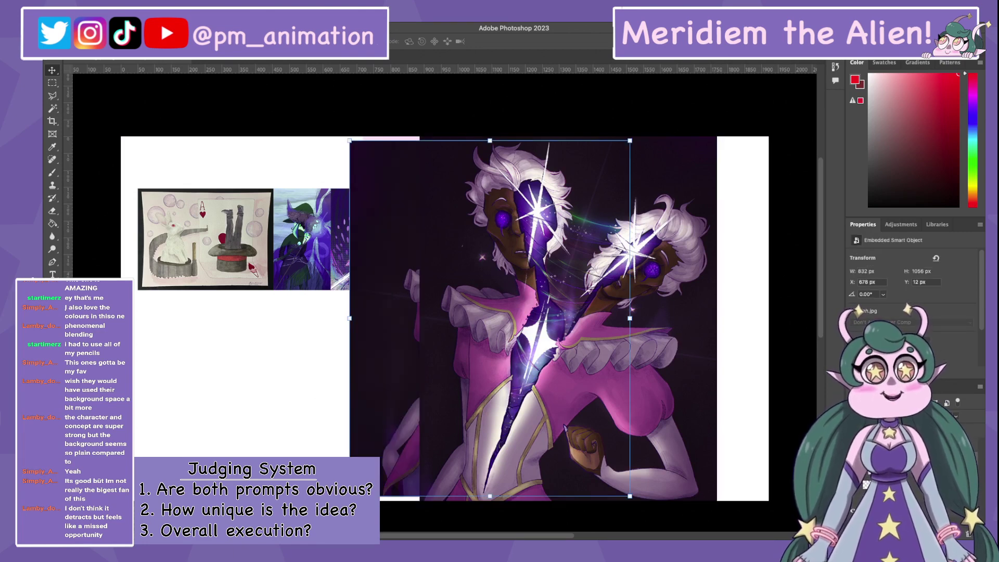
click(905, 443)
key(Delete)
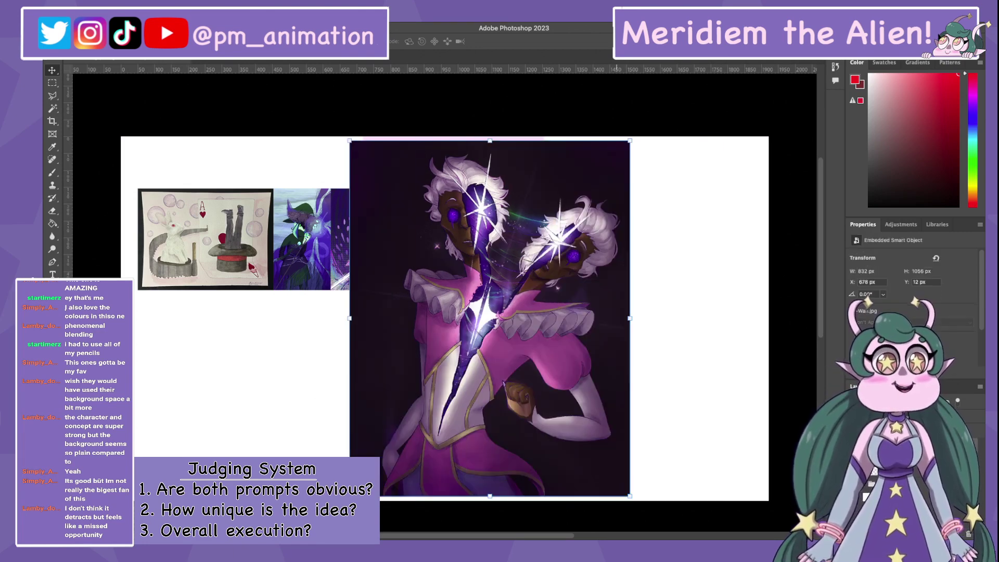
Scale the two-faced artwork into a thumbnail at the row's end, then place 06-Golds.png
drag(569, 353, 699, 353)
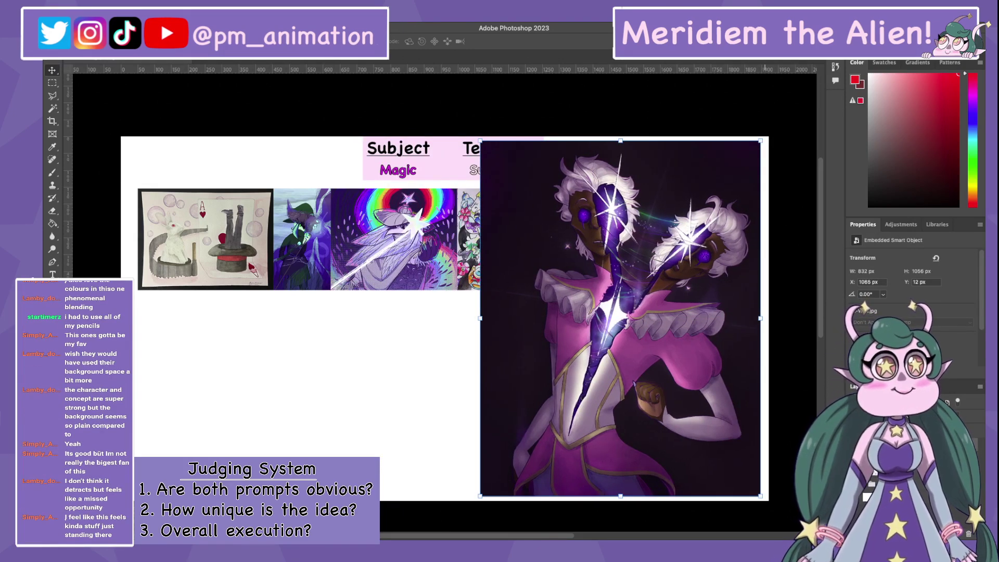
drag(761, 496, 573, 258)
drag(530, 206, 583, 246)
drag(628, 305, 616, 290)
key(Return)
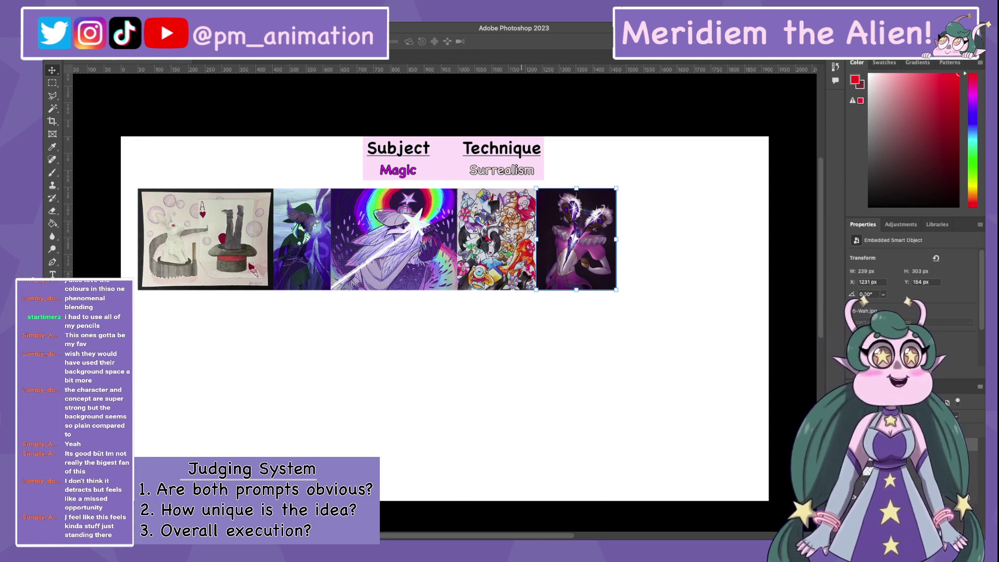
key(b)
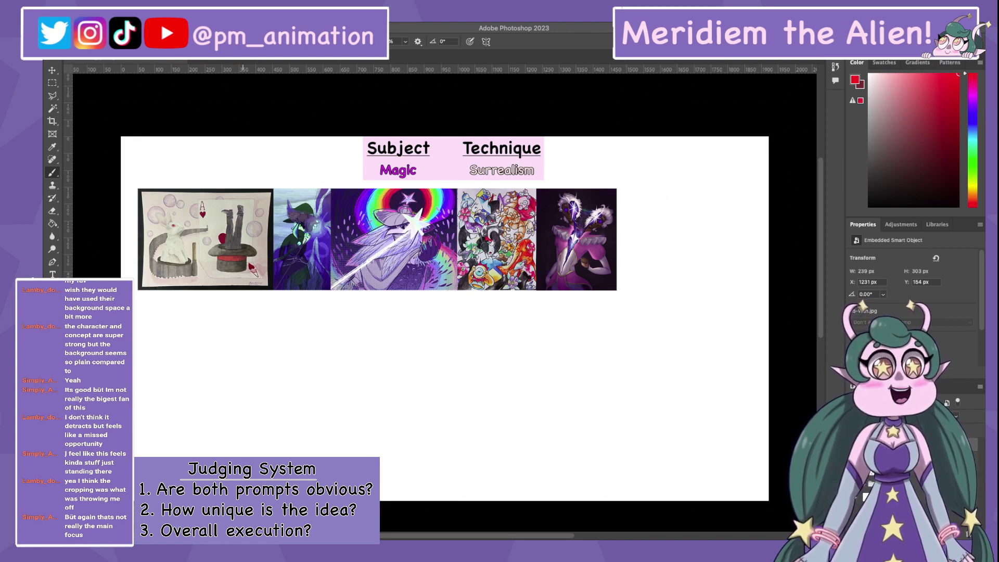
key(Return)
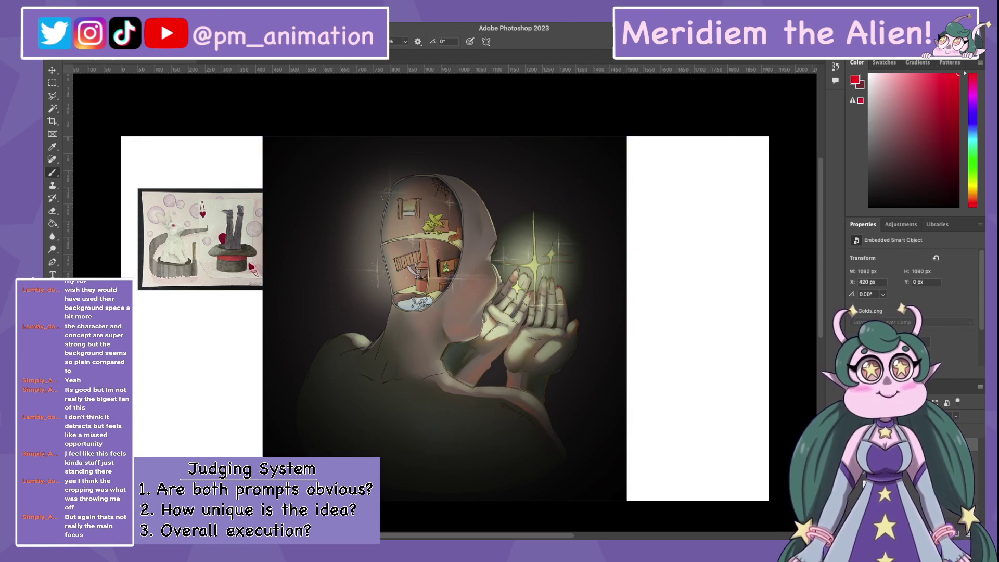
Hide the thumbnail row group, then shift it and the hooded-figure artwork to the right
click(906, 457)
click(853, 457)
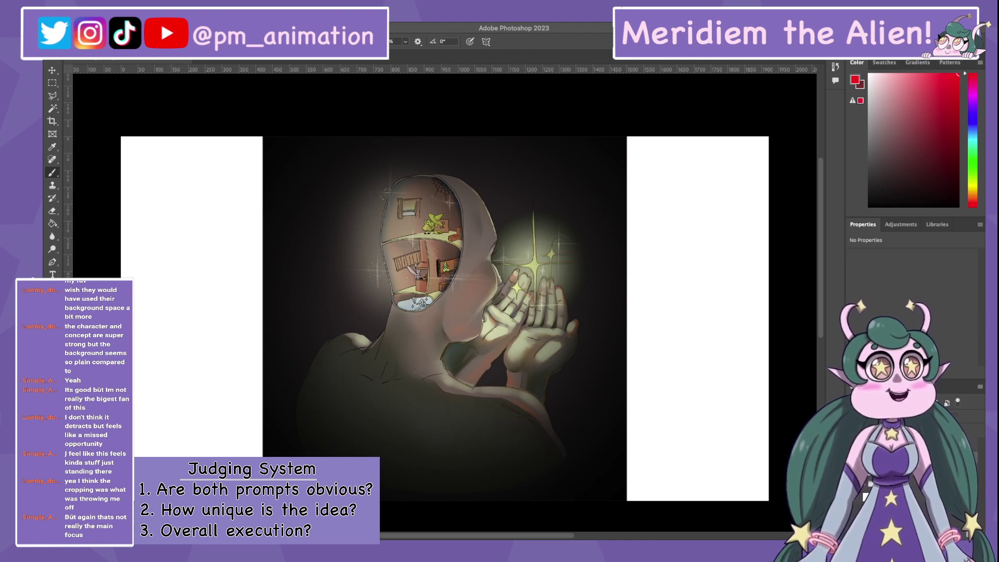
key(v)
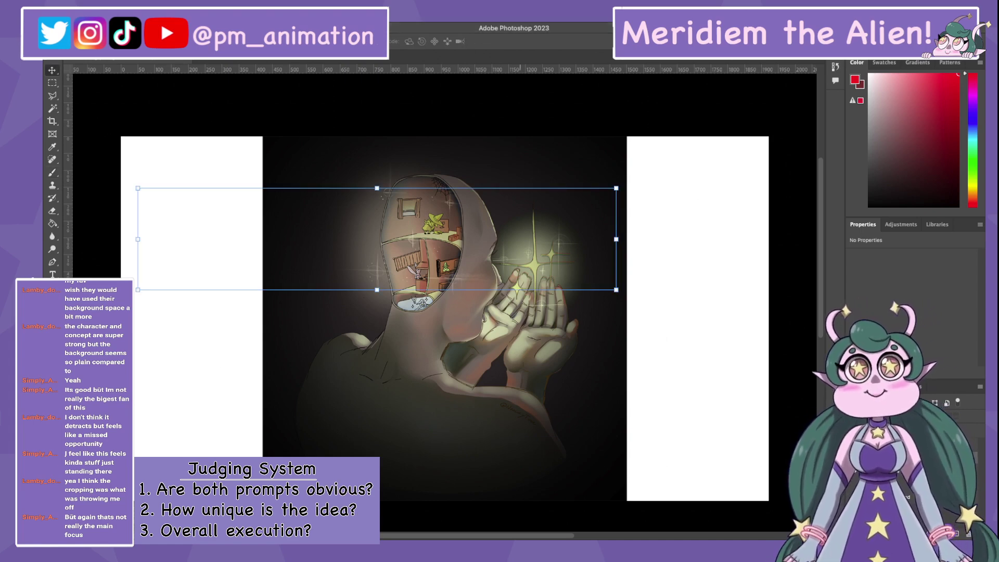
drag(377, 239, 453, 238)
click(969, 445)
drag(445, 319, 545, 319)
key(b)
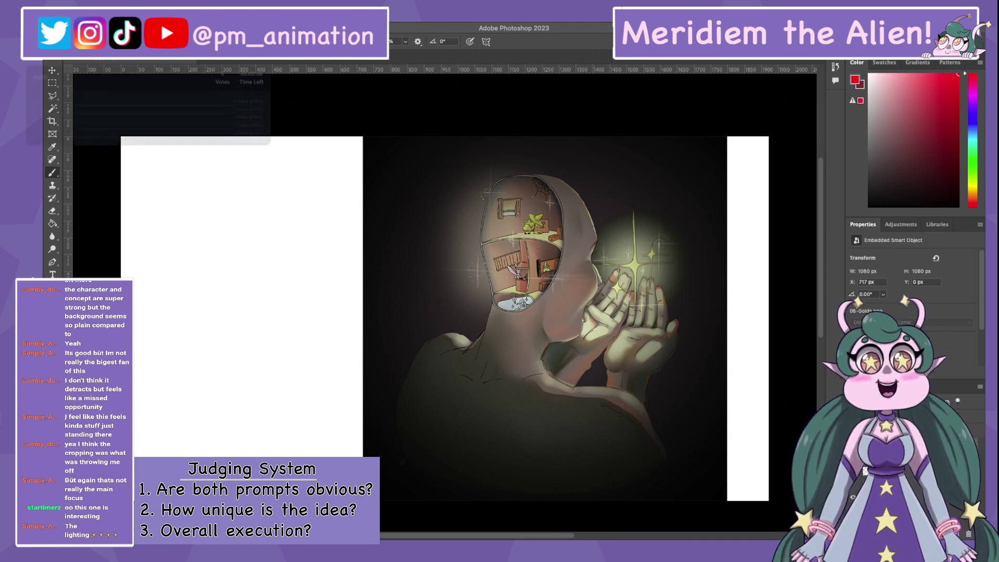
scroll(442, 302, right, 3)
scroll(442, 301, down, 1)
key(super+plus)
key(super+plus)
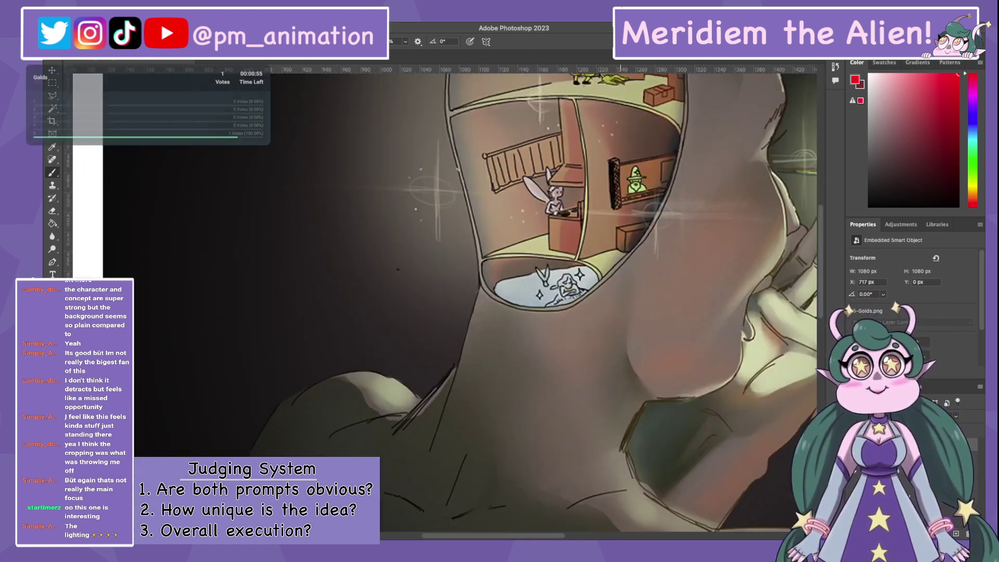
scroll(445, 303, up, 5)
scroll(445, 303, right, 2)
scroll(520, 301, up, 4)
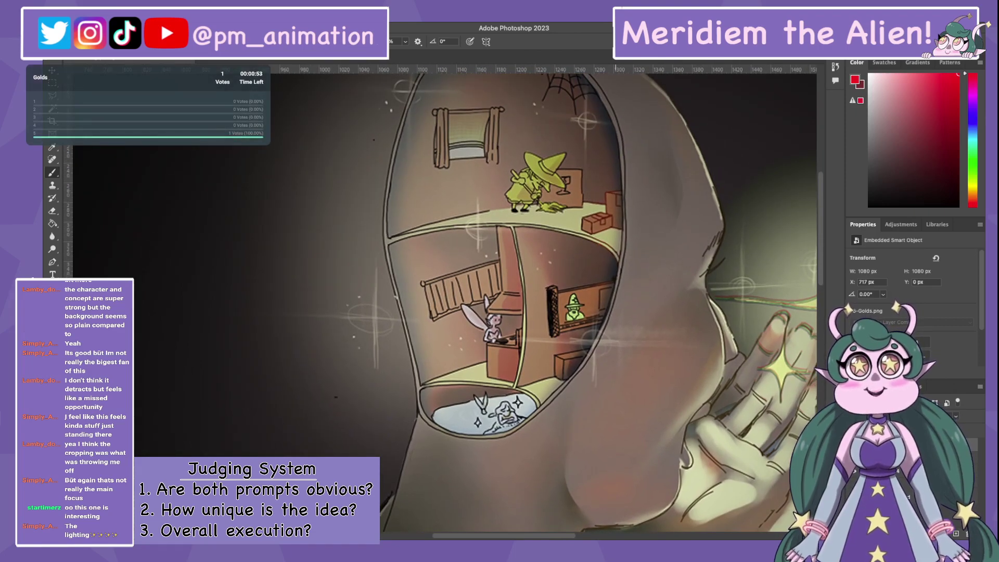
scroll(442, 302, down, 1)
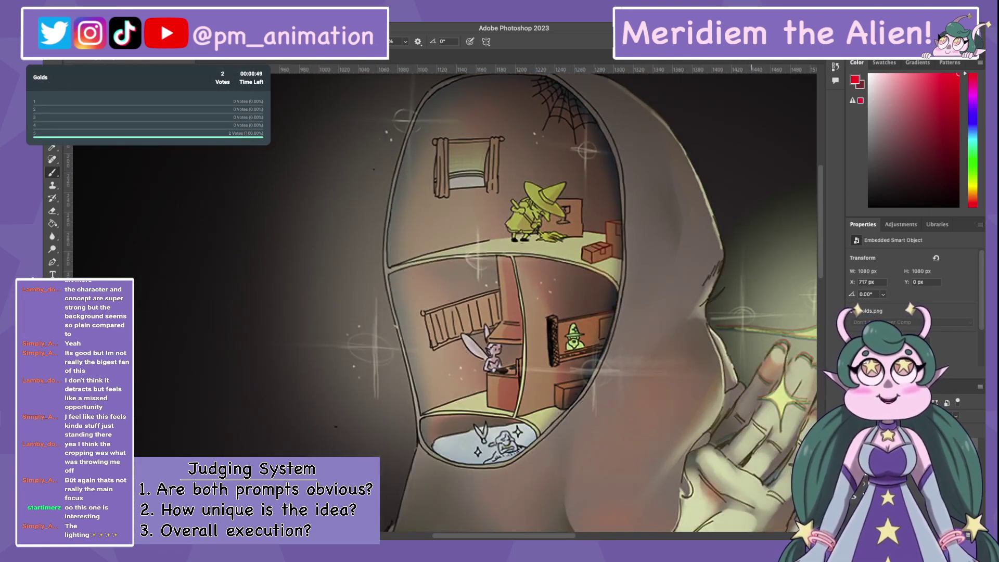
scroll(445, 303, down, 4)
scroll(445, 303, right, 6)
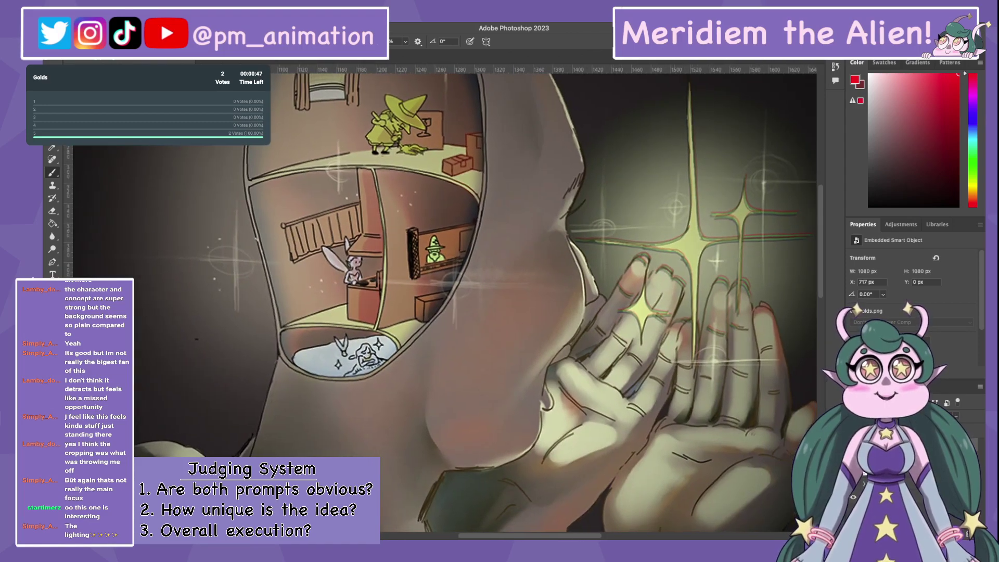
scroll(443, 302, up, 3)
scroll(443, 302, up, 1)
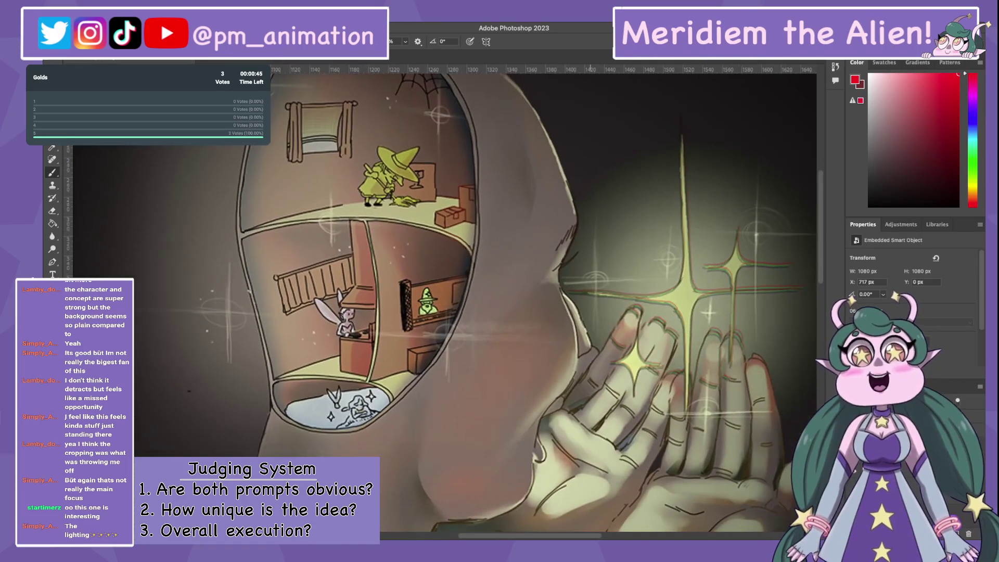
scroll(442, 302, down, 14)
drag(519, 251, 615, 449)
key(ctrl+0)
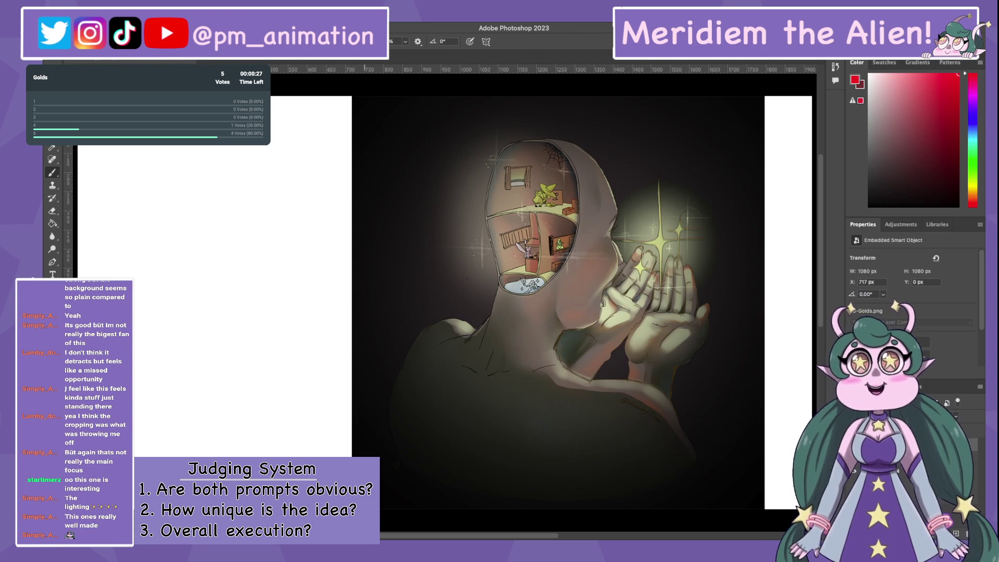
key(v)
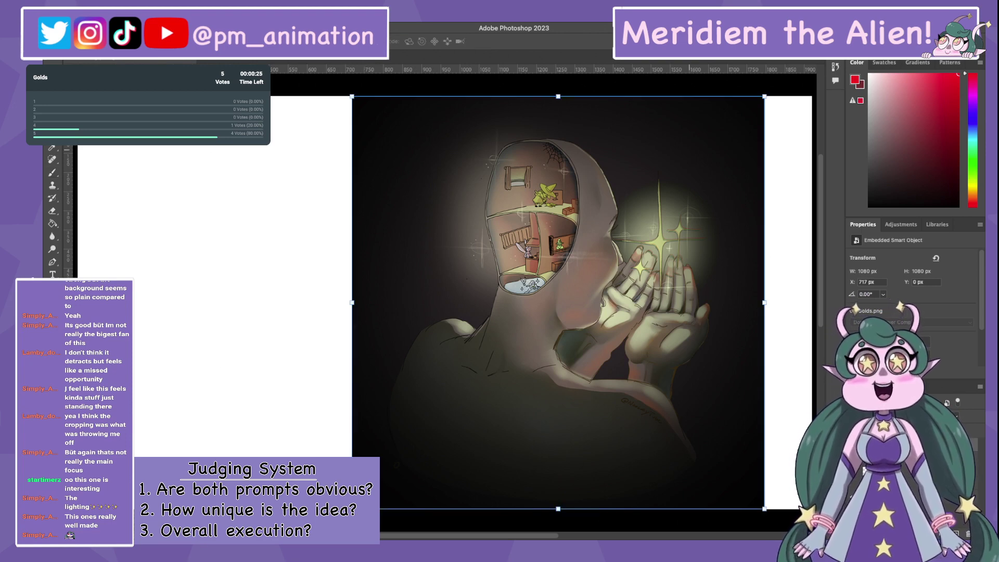
key(b)
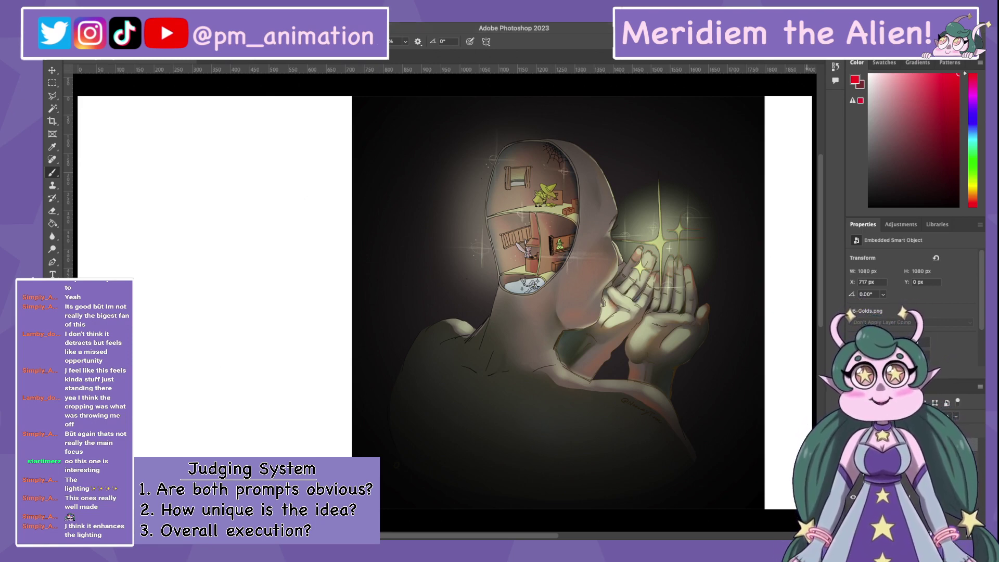
mouse_move(653, 312)
mouse_down()
mouse_move(627, 314)
mouse_move(636, 322)
mouse_up()
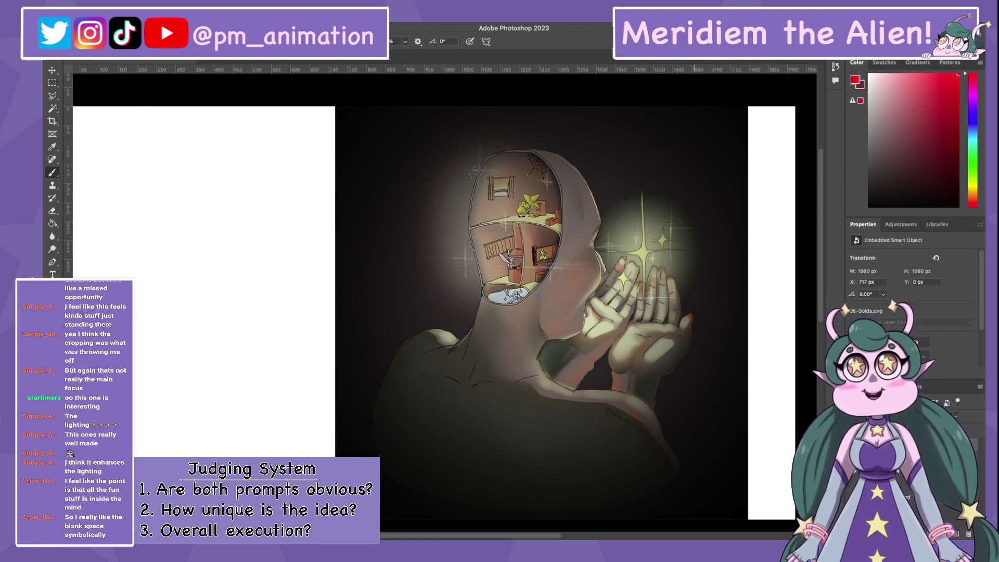
key(v)
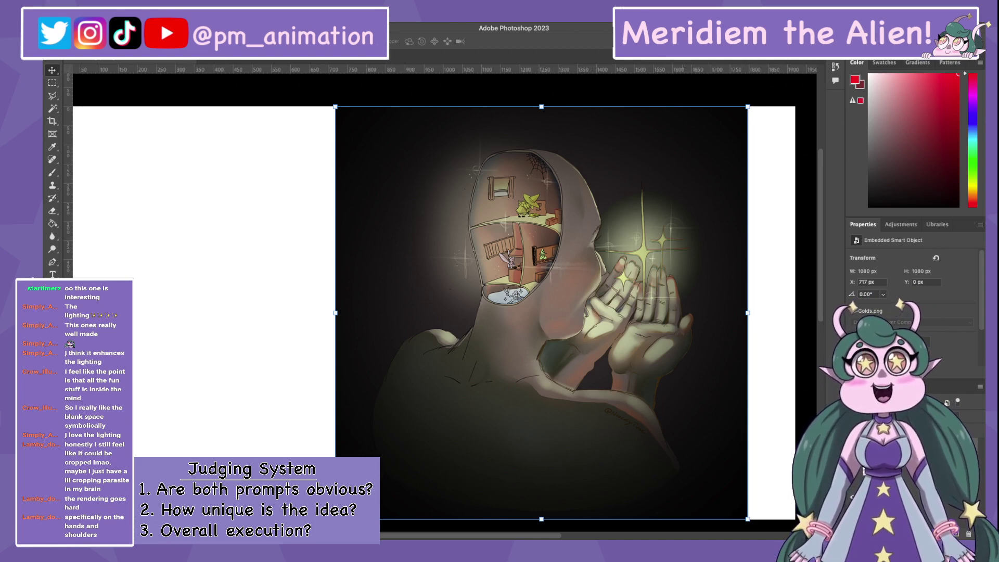
key(super+plus)
key(super+plus)
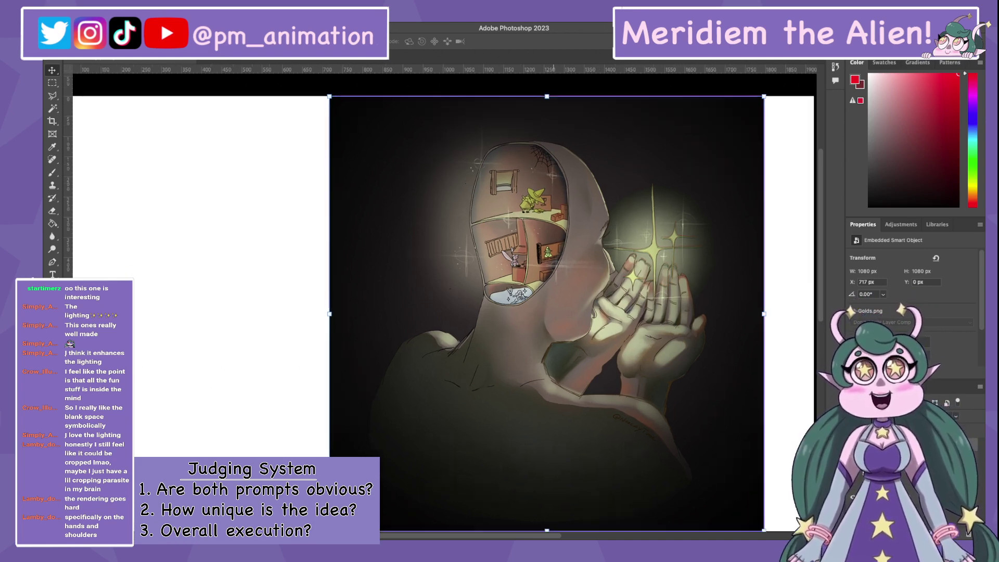
scroll(553, 302, up, 5)
scroll(680, 302, right, 3)
scroll(680, 303, down, 1)
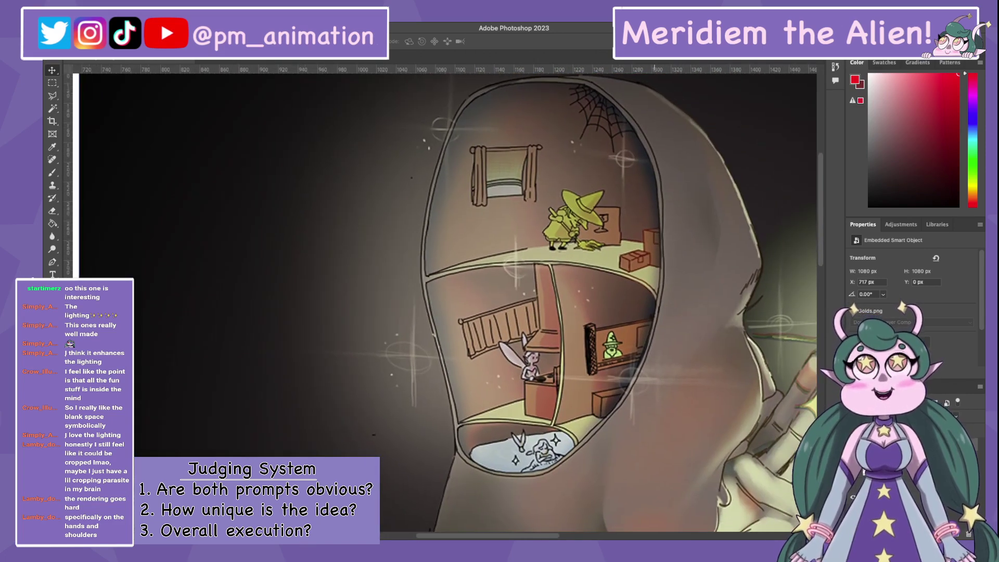
scroll(443, 302, right, 1)
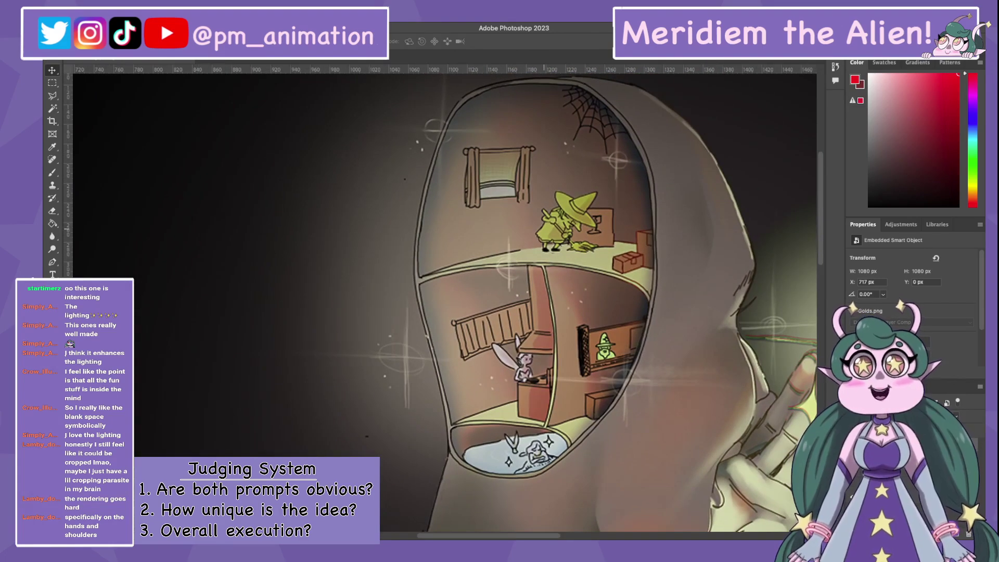
scroll(672, 291, right, 2)
scroll(672, 291, up, 2)
scroll(442, 302, up, 1)
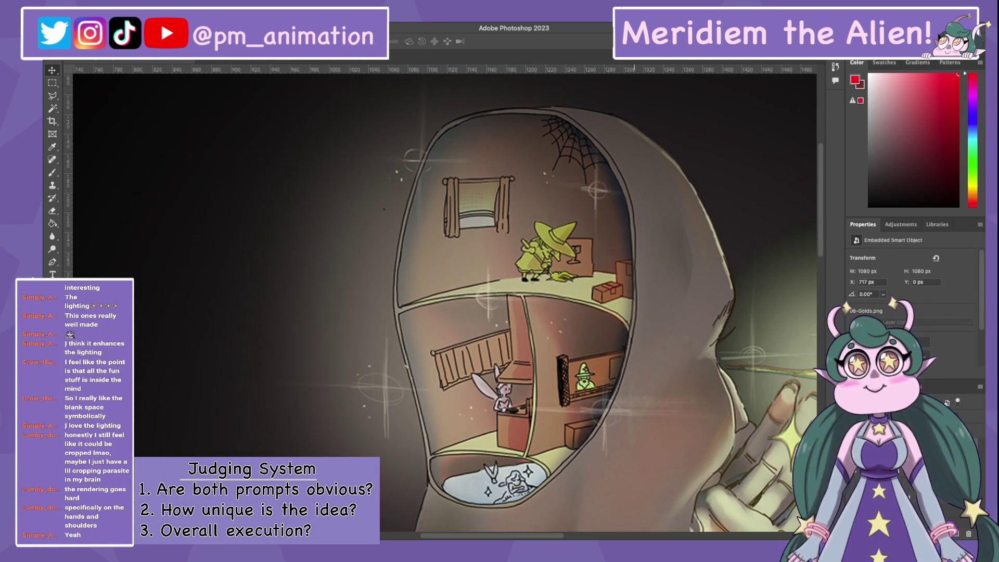
scroll(442, 302, down, 2)
scroll(442, 302, right, 1)
scroll(442, 301, down, 8)
scroll(443, 302, right, 8)
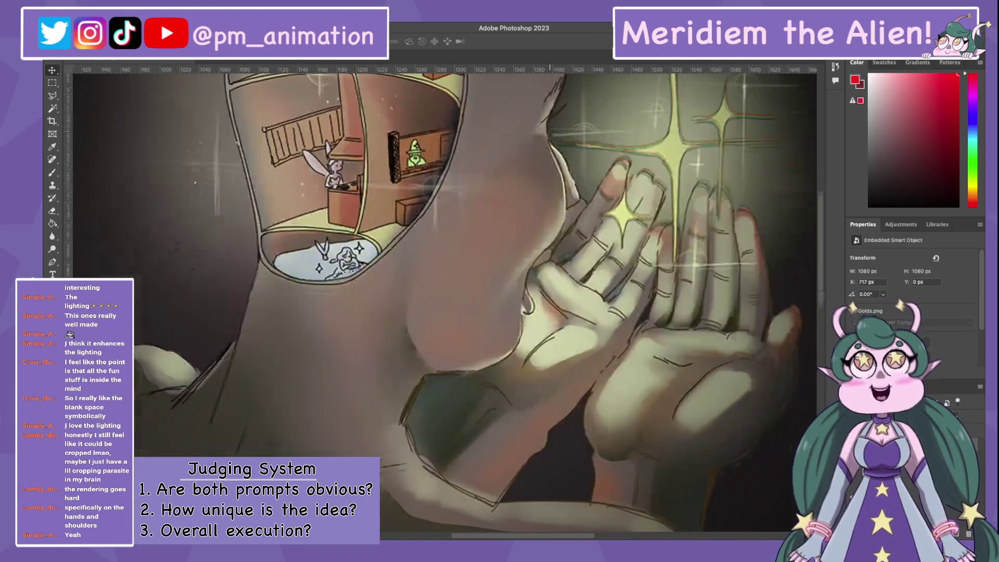
scroll(442, 302, up, 8)
scroll(442, 302, left, 9)
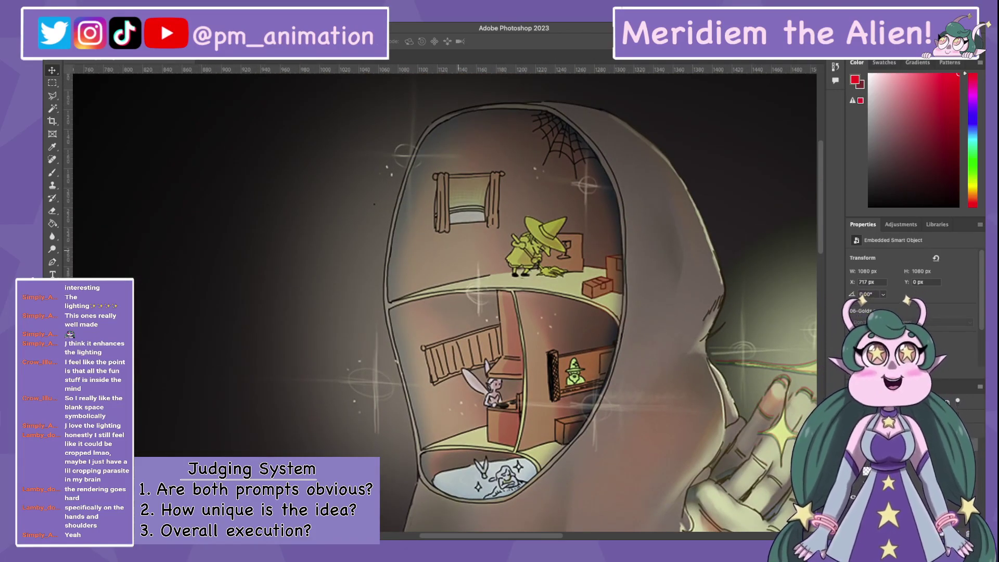
scroll(442, 302, down, 1)
scroll(442, 302, right, 2)
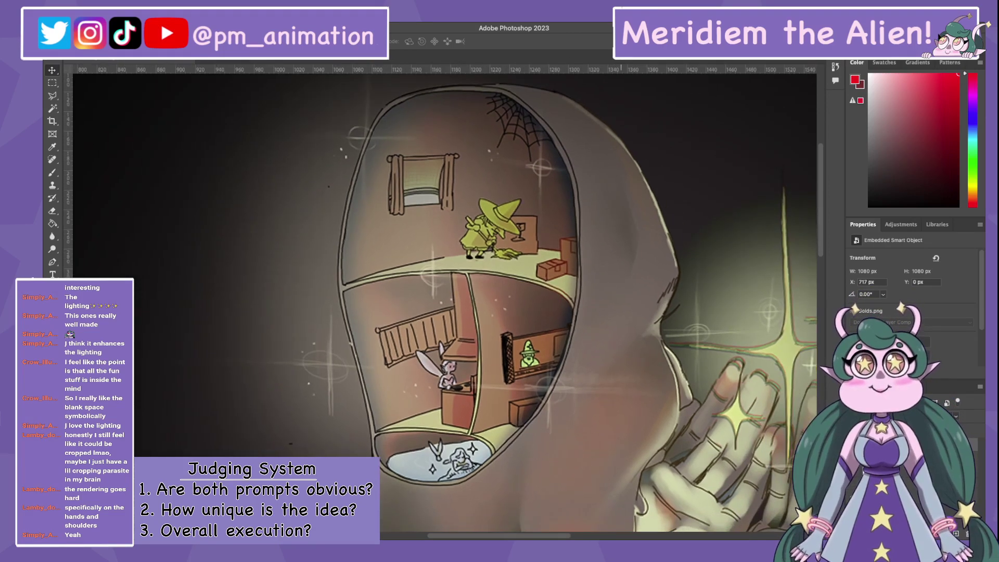
key(ctrl+0)
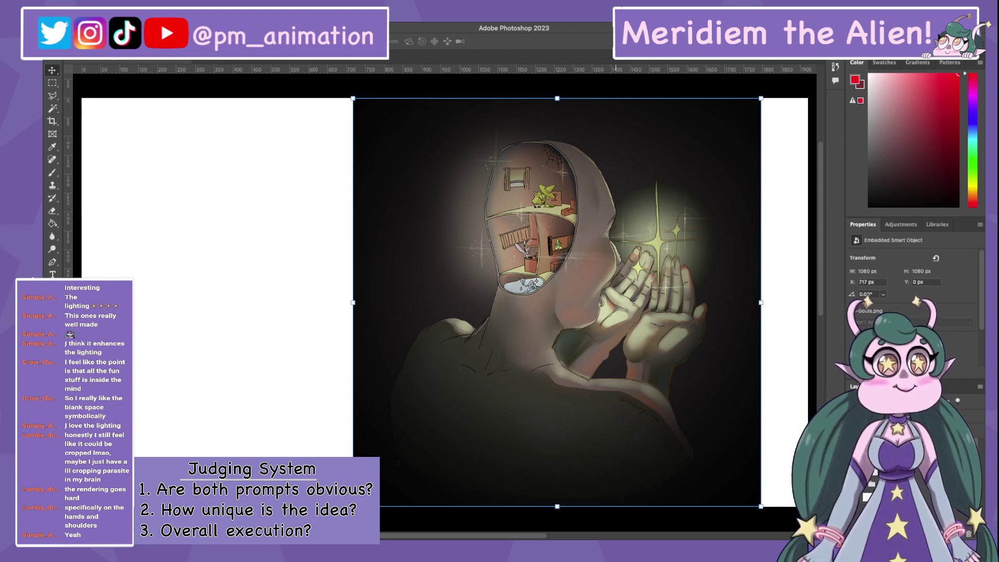
Show the thumbnail row again and shrink the hooded-figure artwork into a thumbnail at its end
click(854, 483)
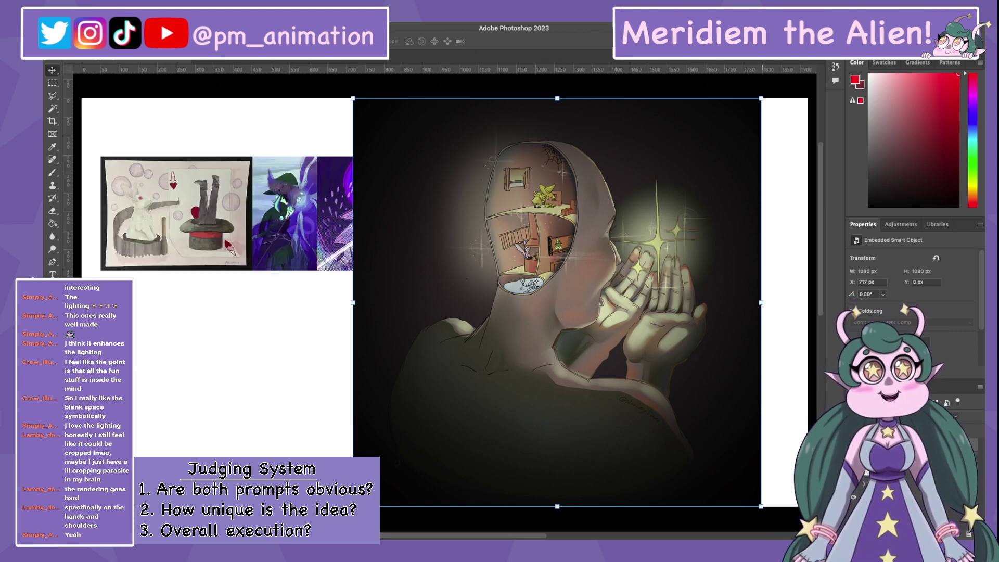
drag(761, 506, 495, 242)
drag(442, 193, 727, 250)
drag(781, 299, 750, 269)
key(Return)
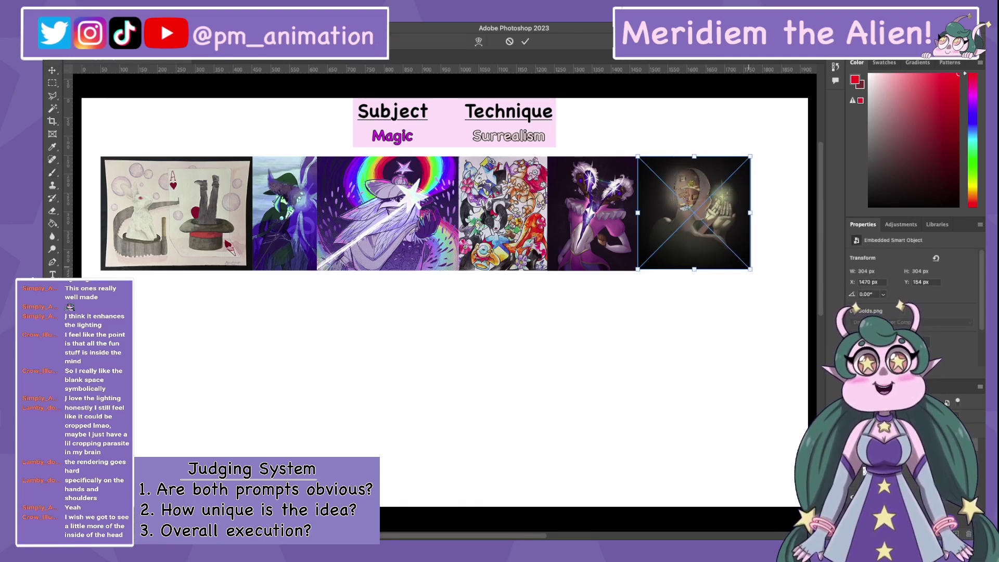
key(Return)
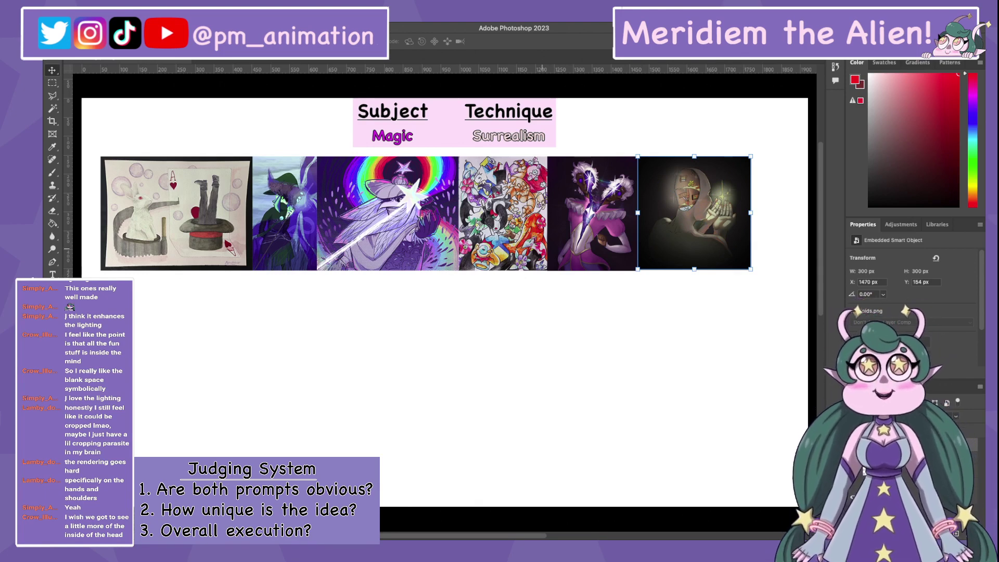
key(b)
Place the next submission, a top-hat showman collage, on the canvas at 814 × 1080 px
key(ctrl+t)
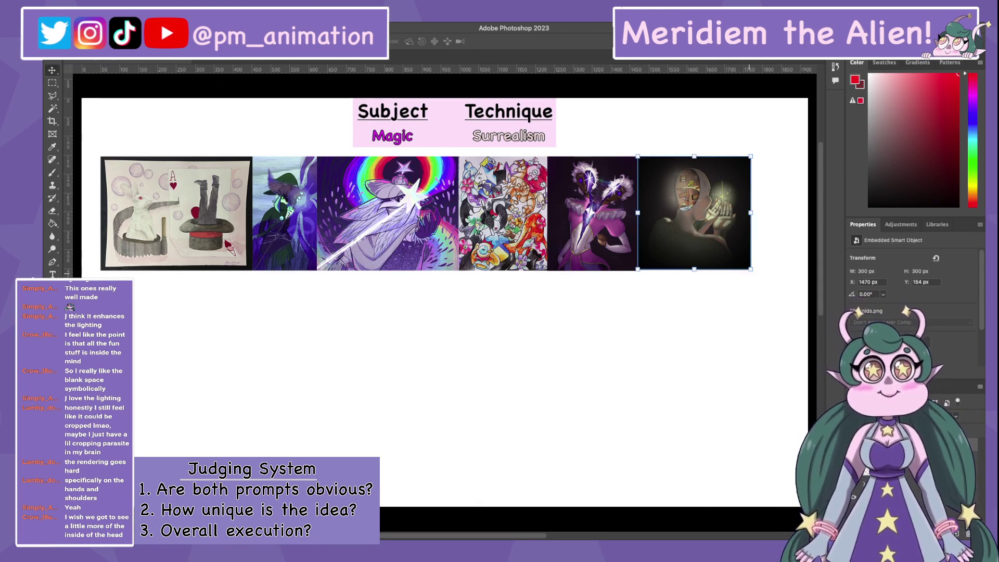
key(Escape)
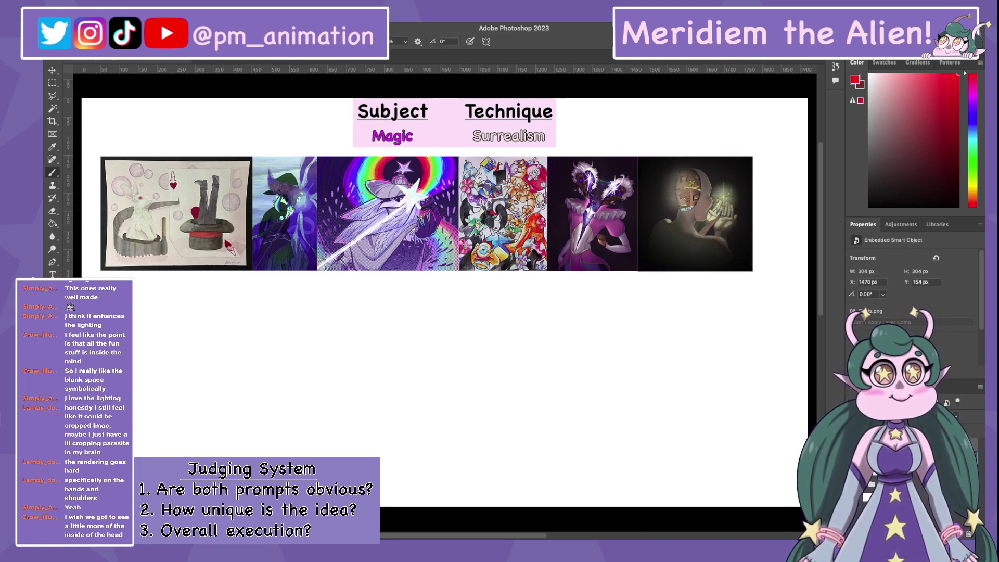
key(Delete)
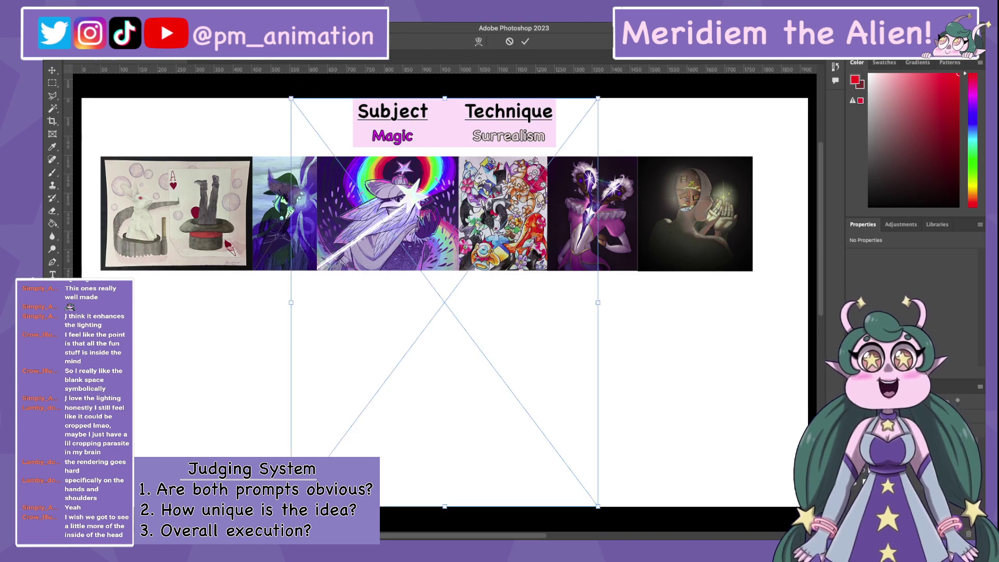
key(Return)
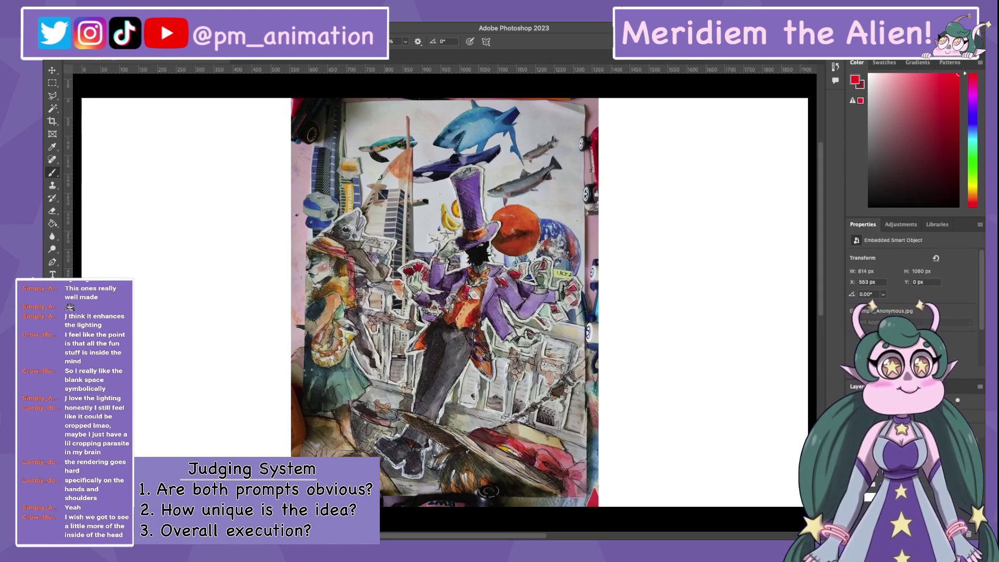
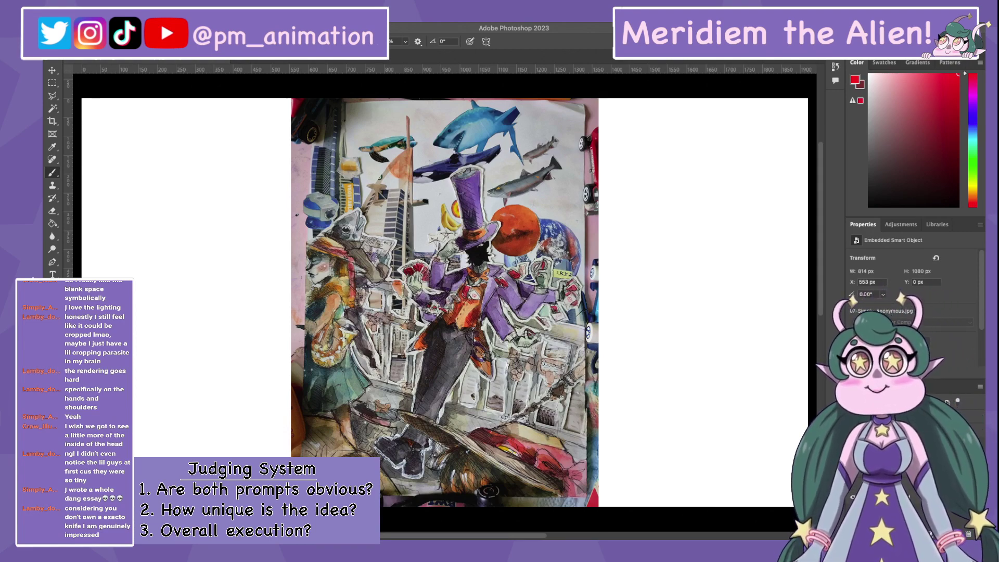
Zoom and pan across the collage to inspect its lower half with the shoes and hats
scroll(449, 302, left, 5)
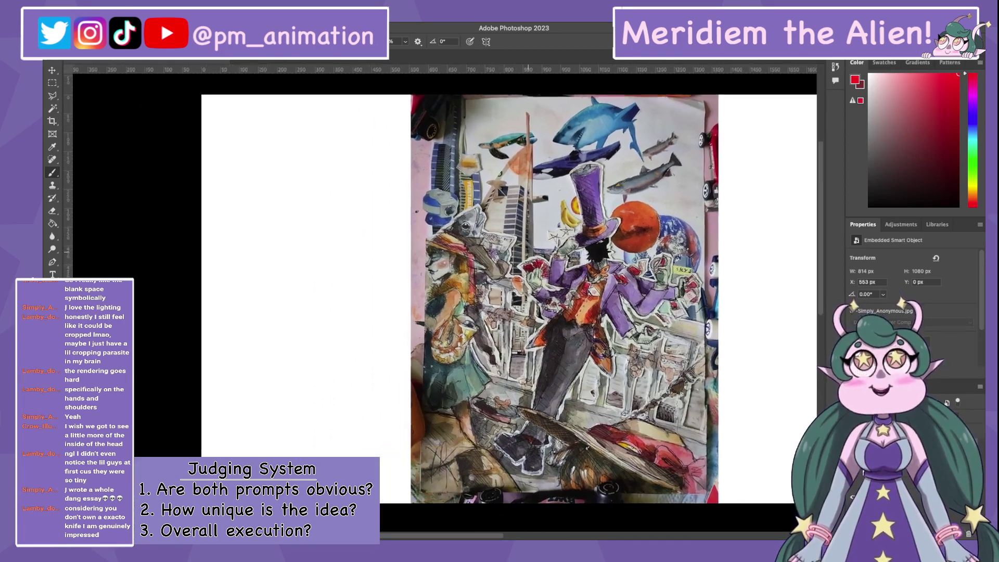
scroll(450, 302, left, 2)
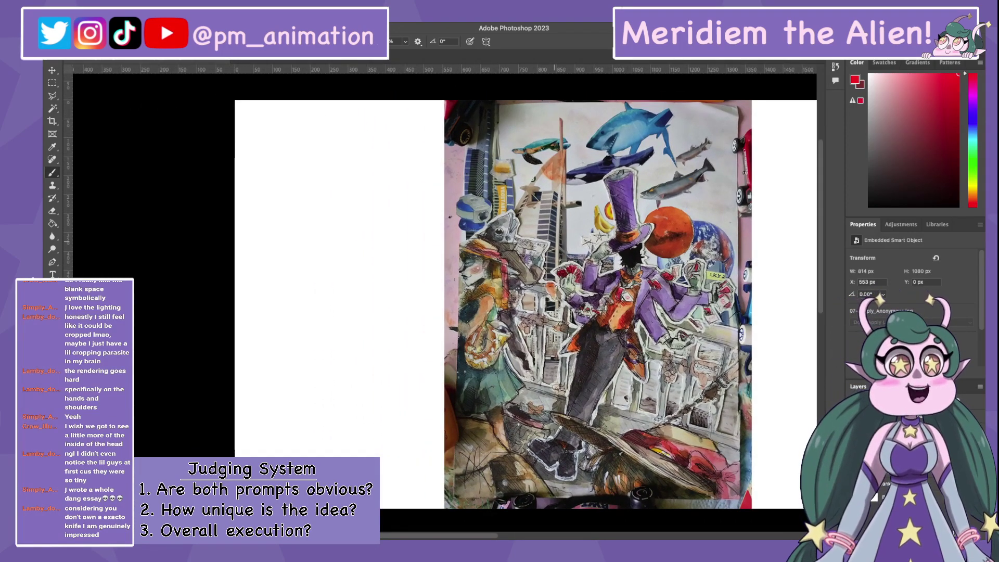
drag(586, 283, 500, 271)
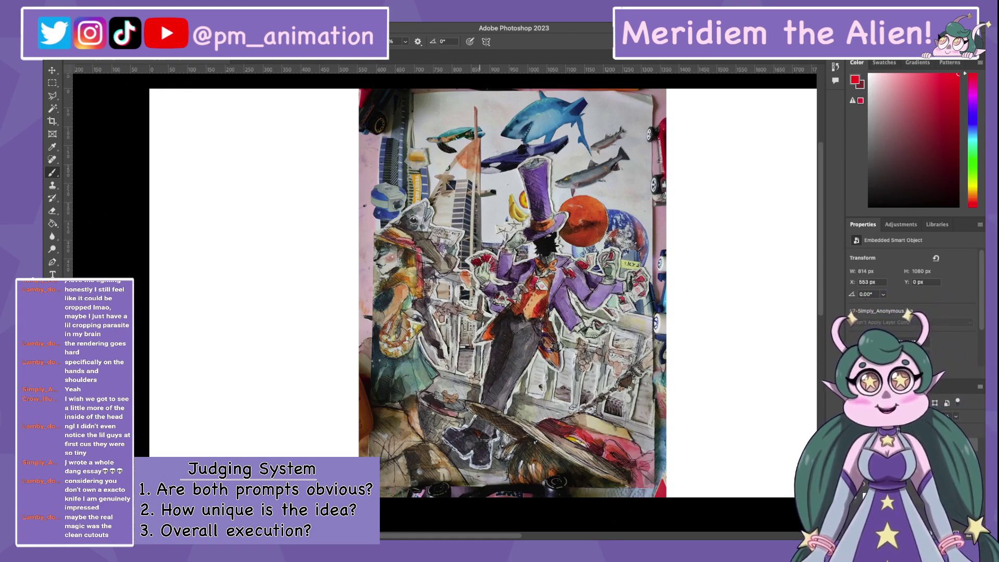
scroll(468, 294, up, 3)
scroll(468, 294, down, 5)
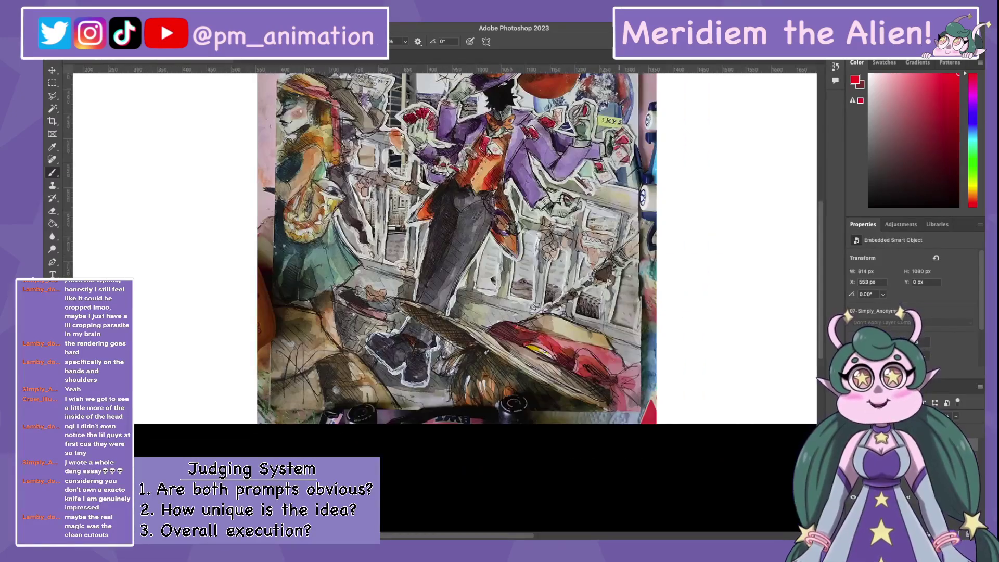
key(super+plus)
key(super+plus)
drag(619, 366, 540, 254)
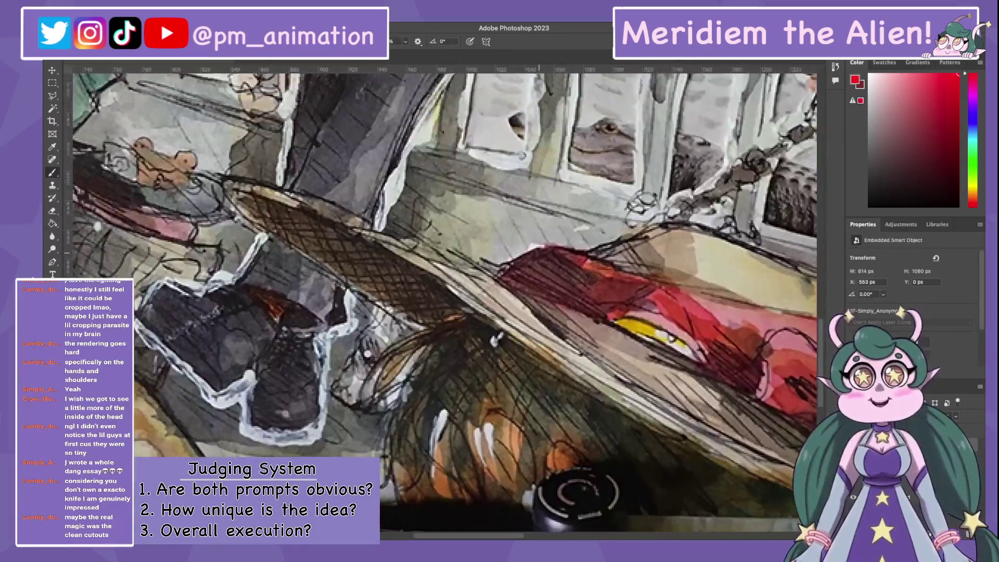
key(super+minus)
scroll(442, 260, down, 4)
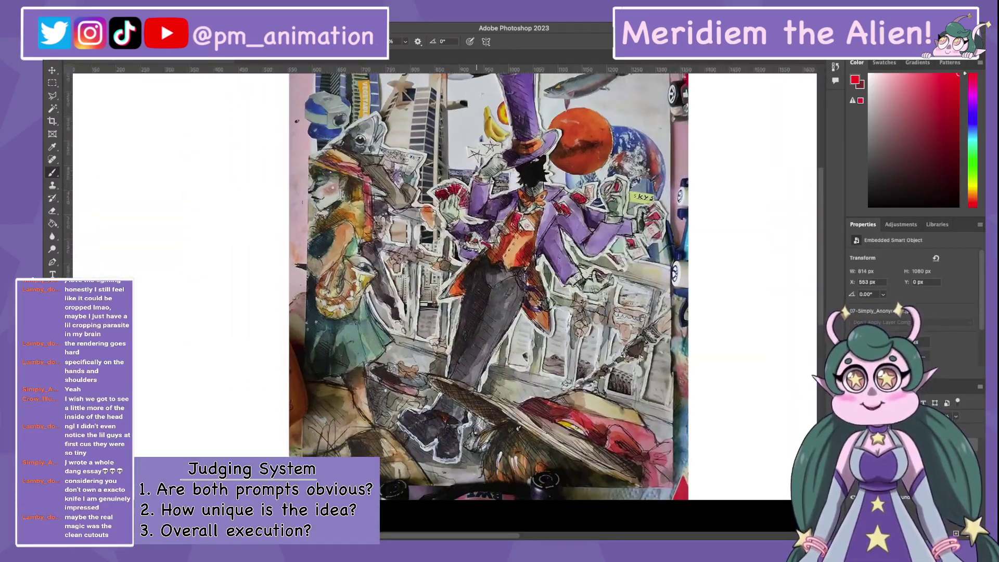
scroll(489, 291, up, 1)
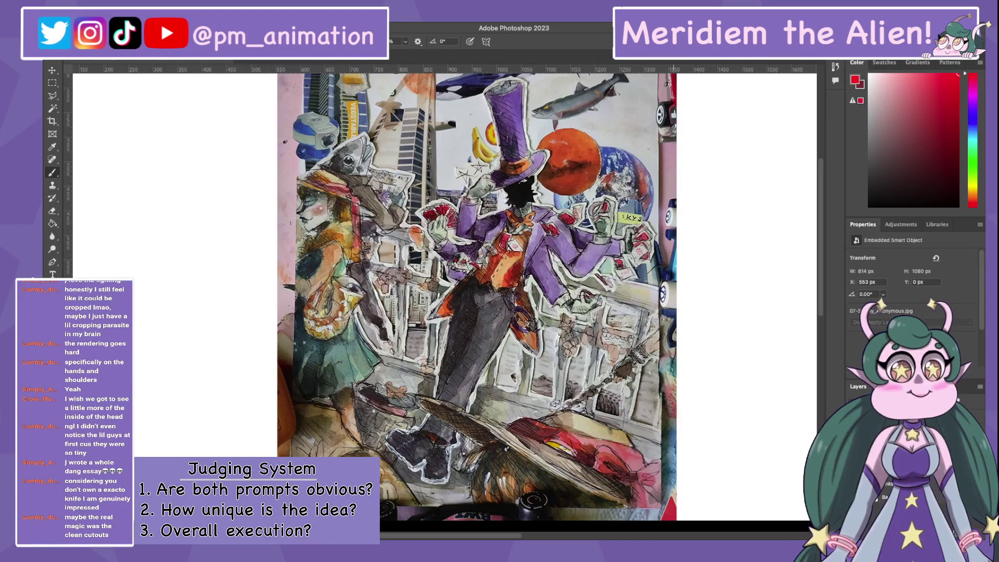
Switch to the Move tool and scroll around the board, fitting the whole document in view
key(v)
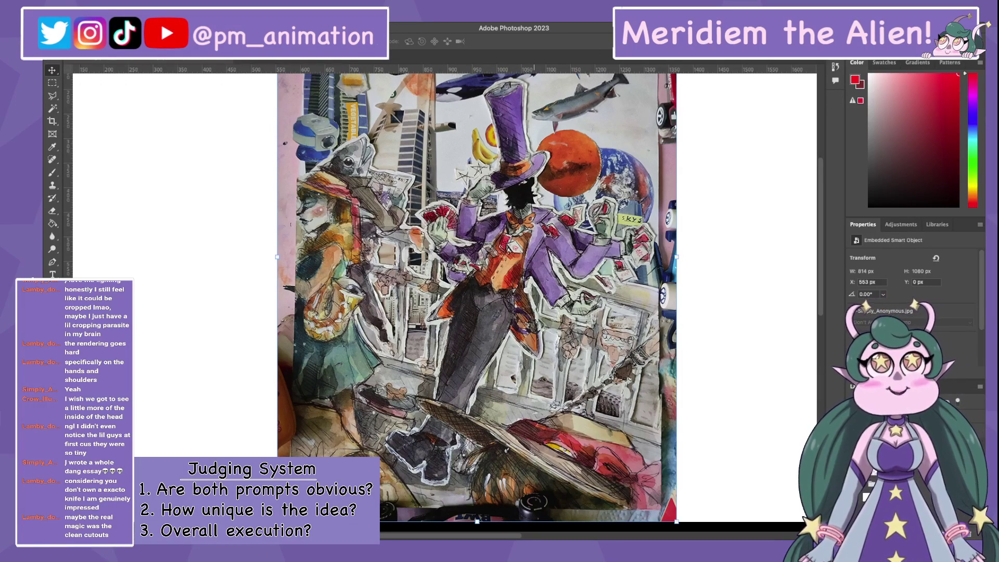
scroll(480, 359, up, 3)
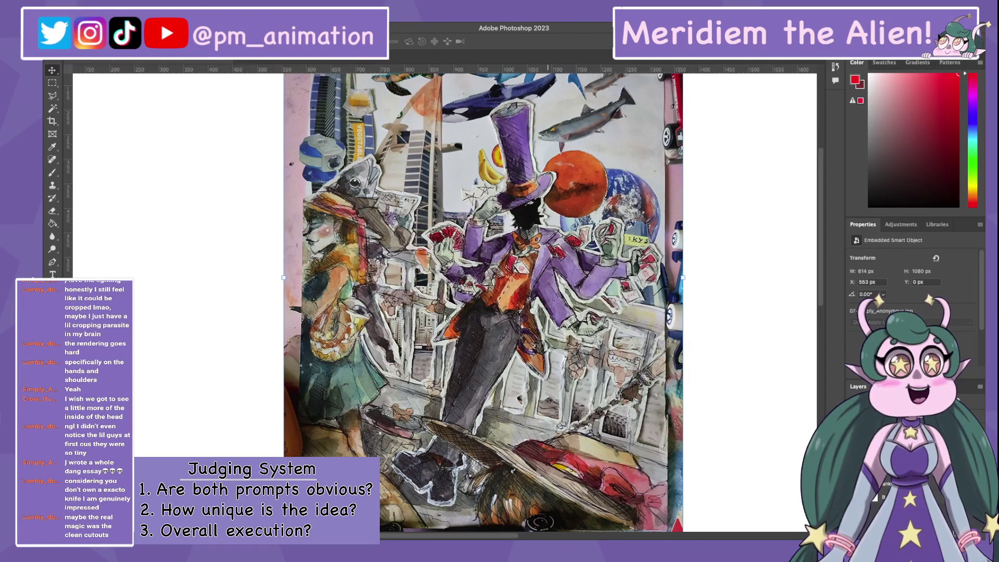
scroll(475, 302, up, 3)
scroll(474, 302, right, 1)
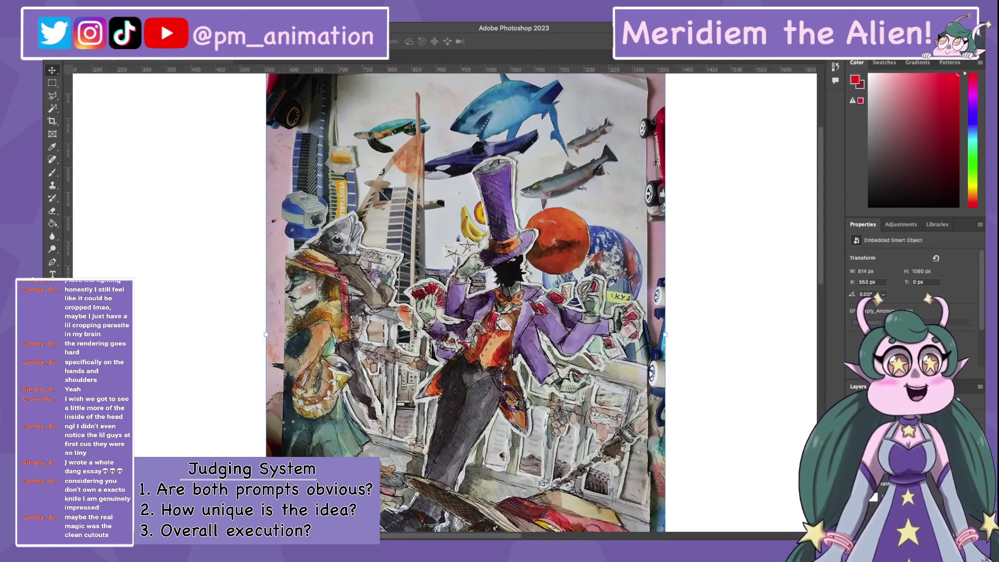
scroll(466, 302, down, 5)
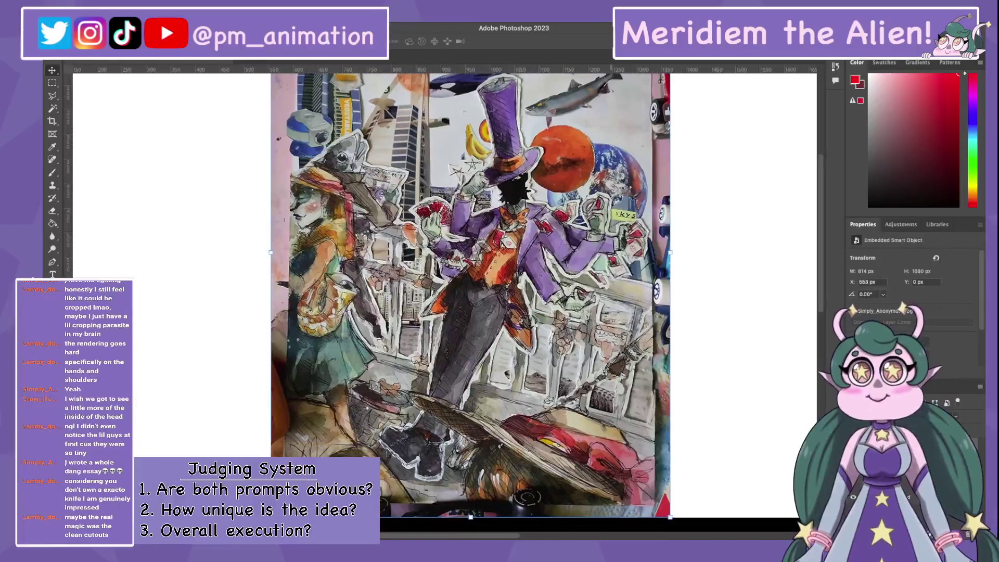
scroll(445, 301, up, 5)
scroll(445, 302, left, 2)
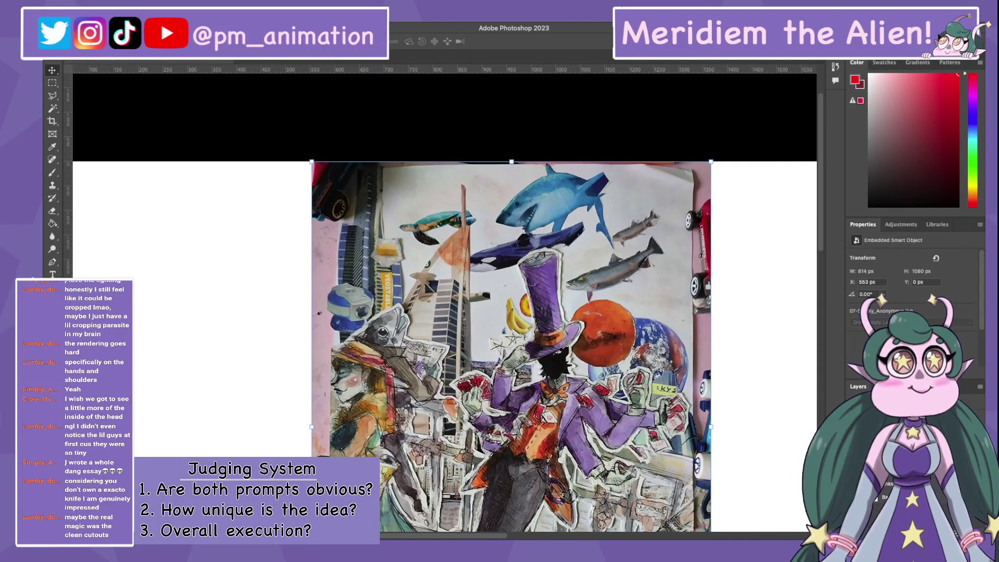
scroll(445, 302, down, 7)
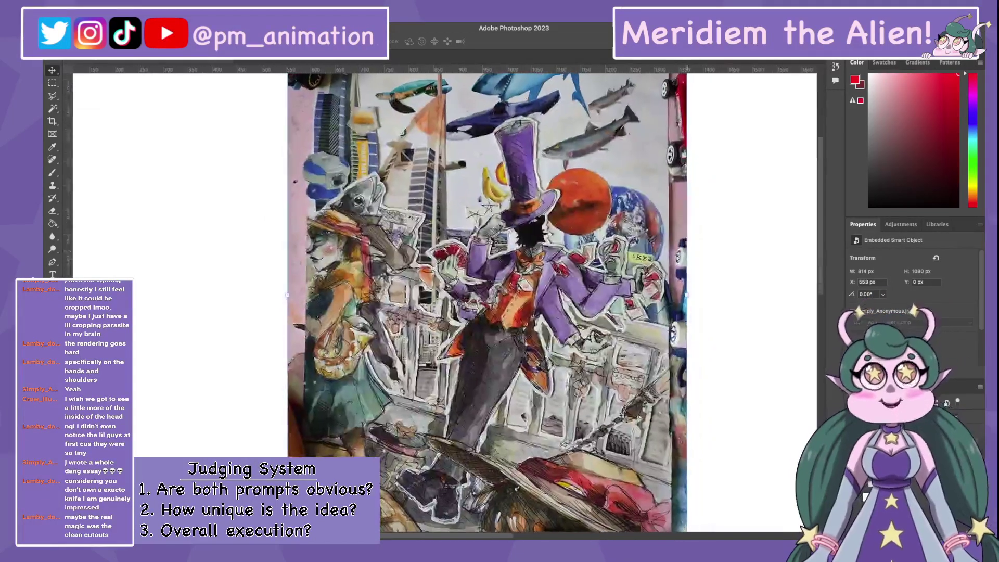
scroll(445, 301, up, 5)
scroll(445, 302, down, 8)
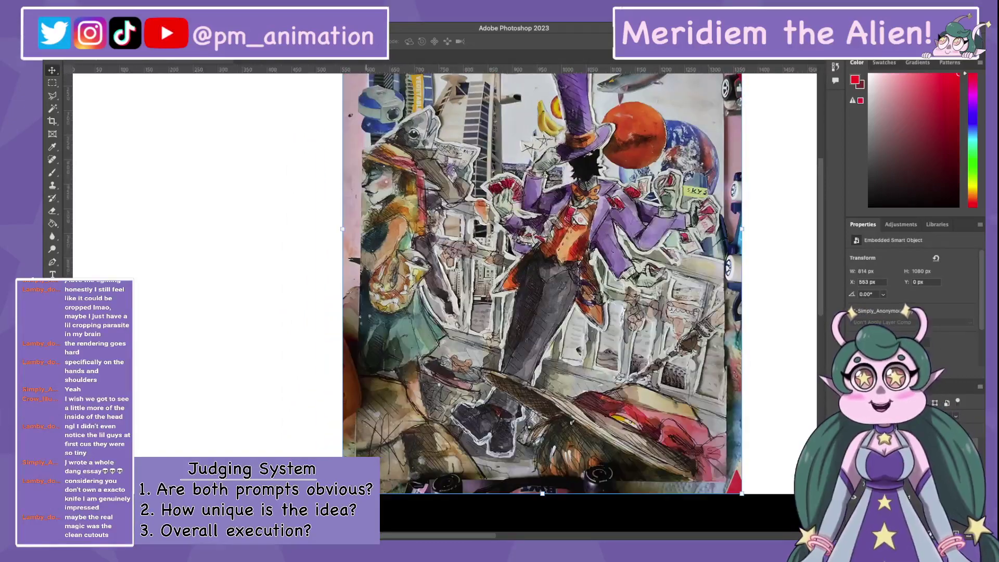
scroll(531, 302, up, 4)
scroll(531, 302, right, 1)
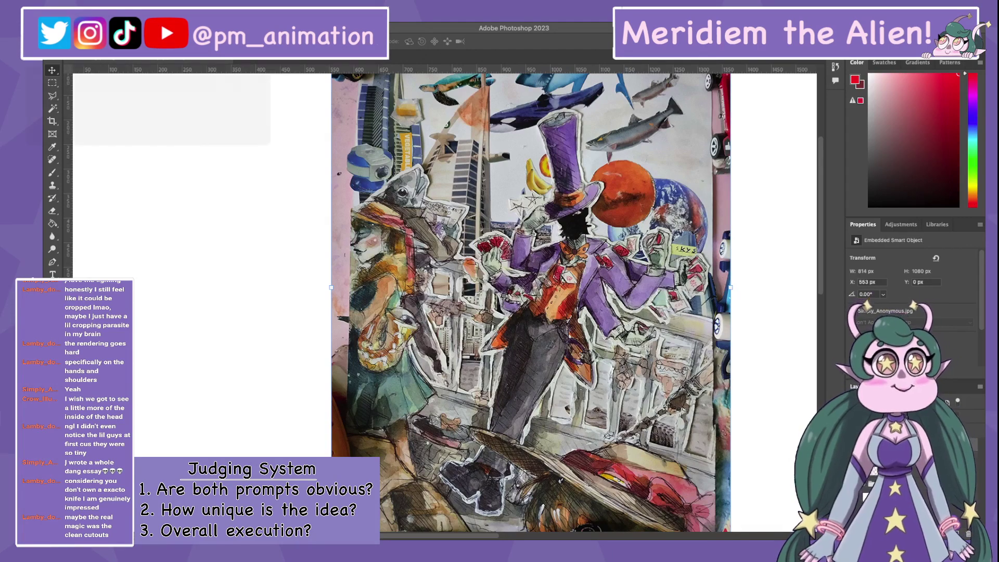
key(super+0)
scroll(666, 301, left, 2)
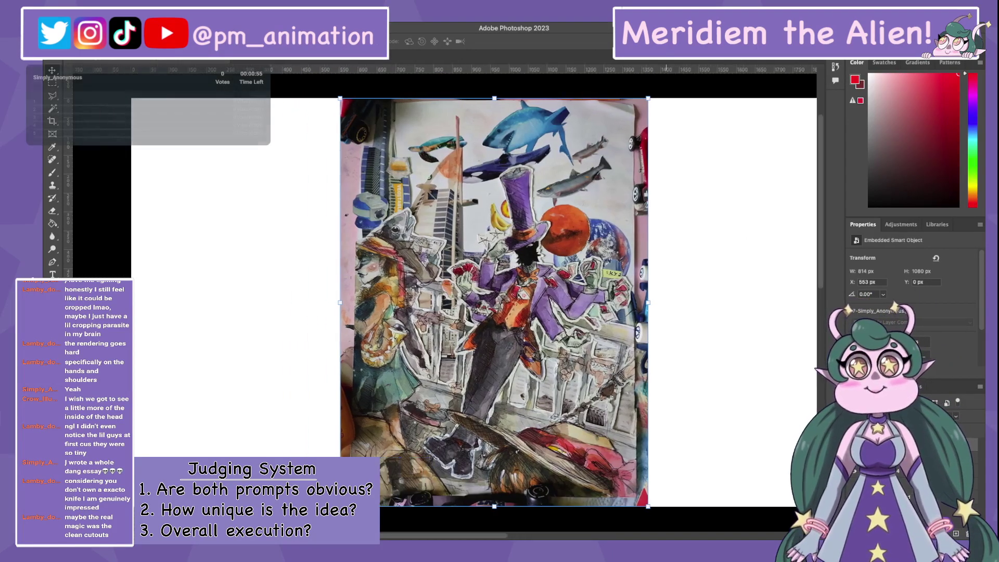
scroll(666, 302, left, 2)
key(b)
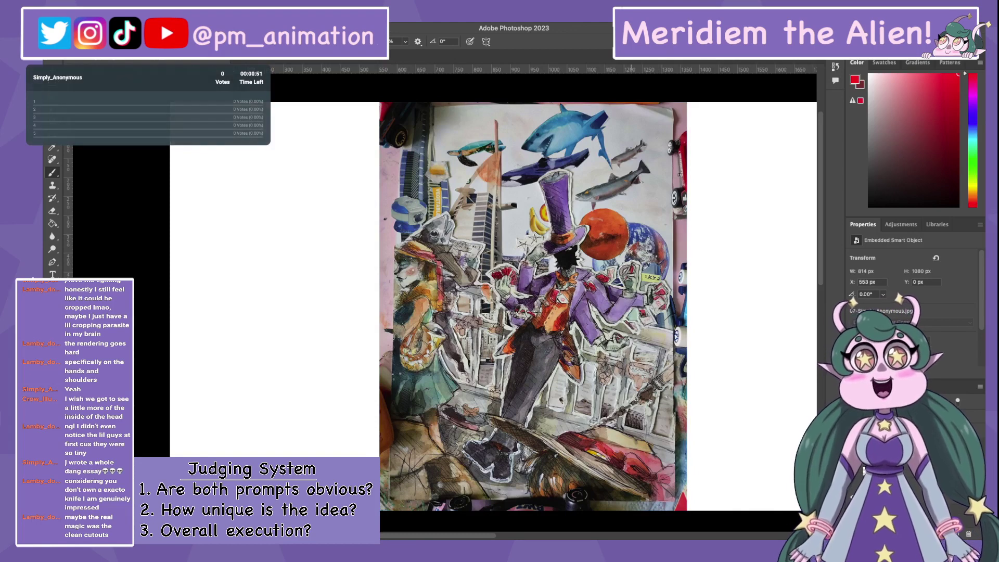
key(v)
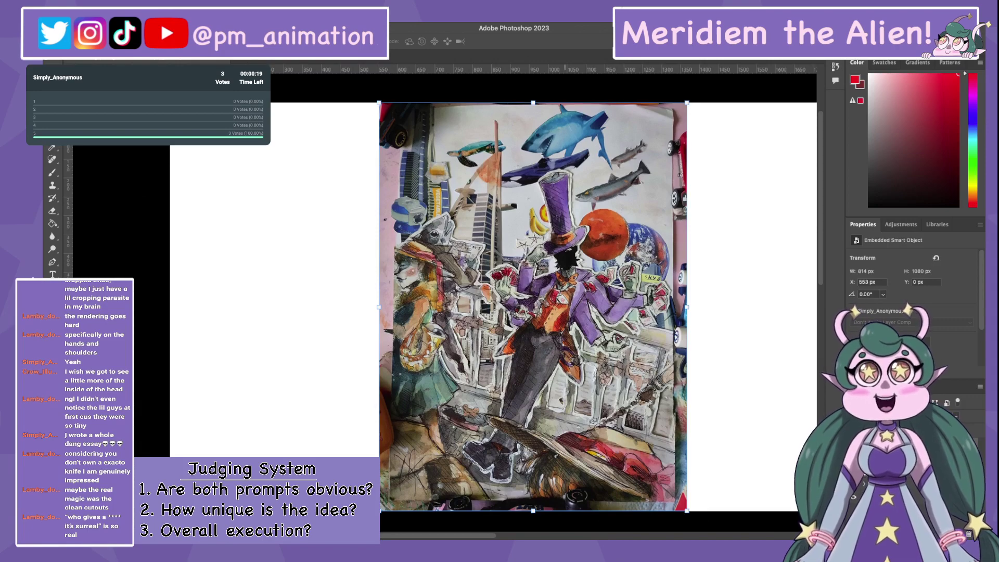
Inspect the collage at 100% zoom, then fit the whole document back in view
key(super+plus)
scroll(567, 307, down, 2)
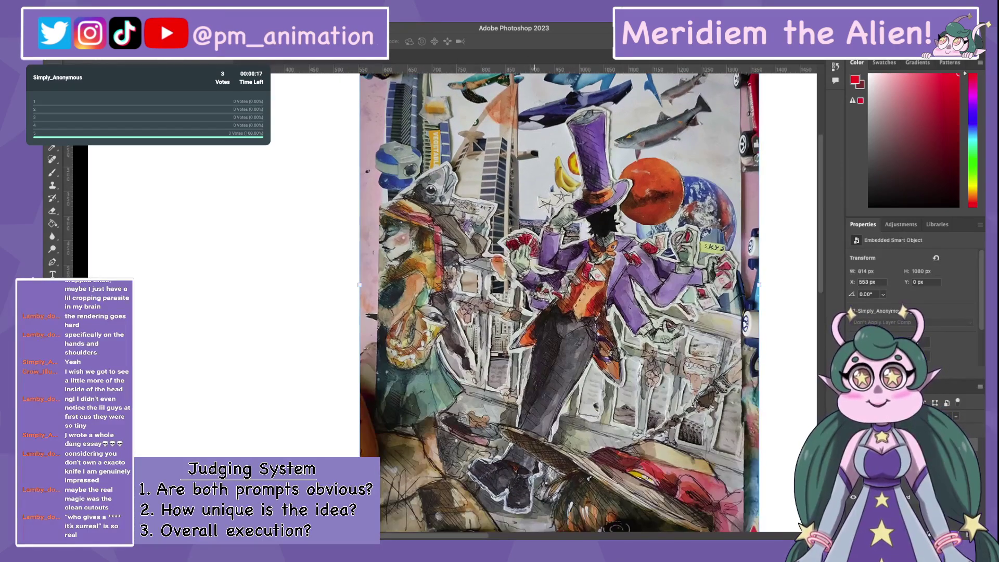
scroll(553, 307, down, 2)
scroll(552, 307, down, 1)
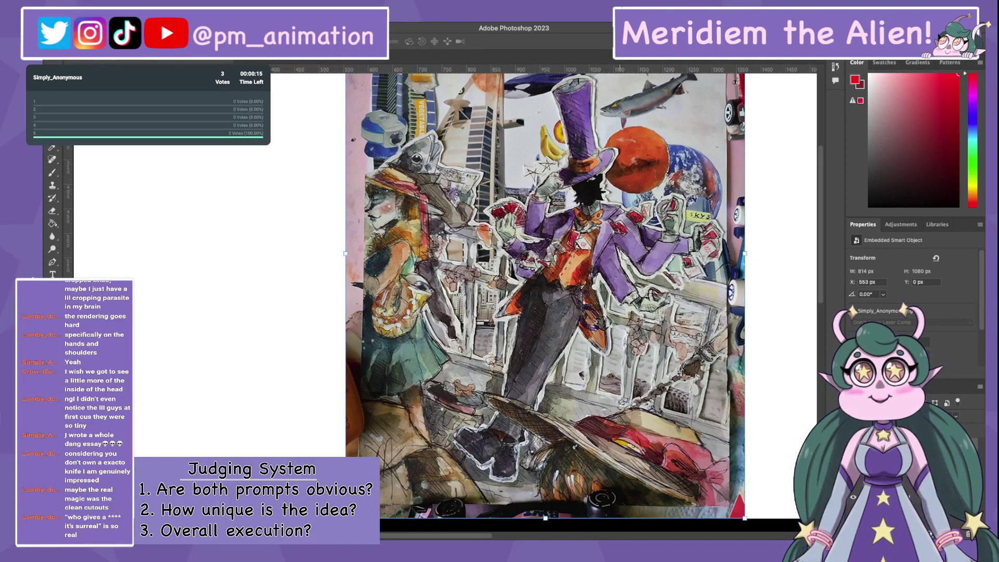
scroll(626, 307, right, 1)
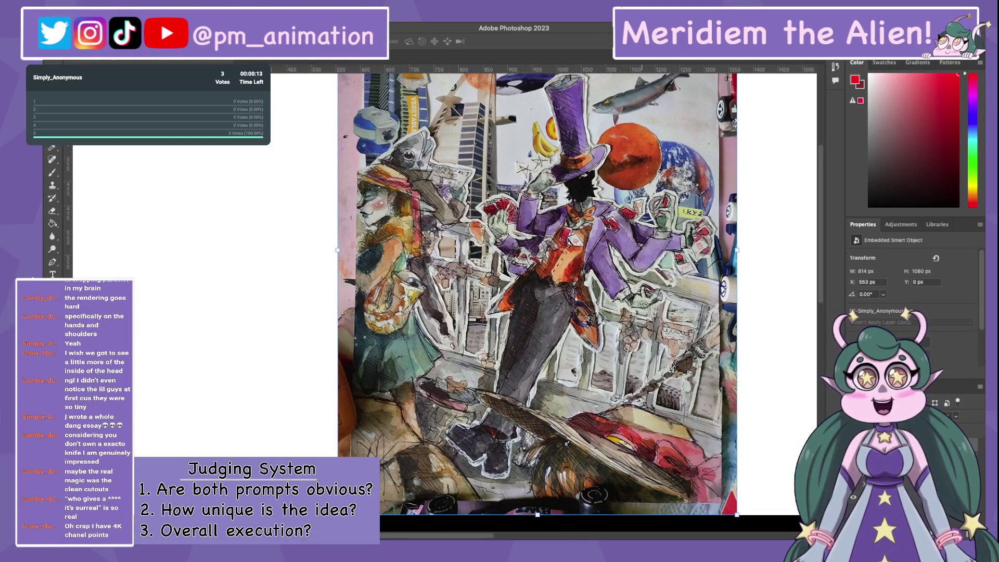
scroll(584, 307, right, 2)
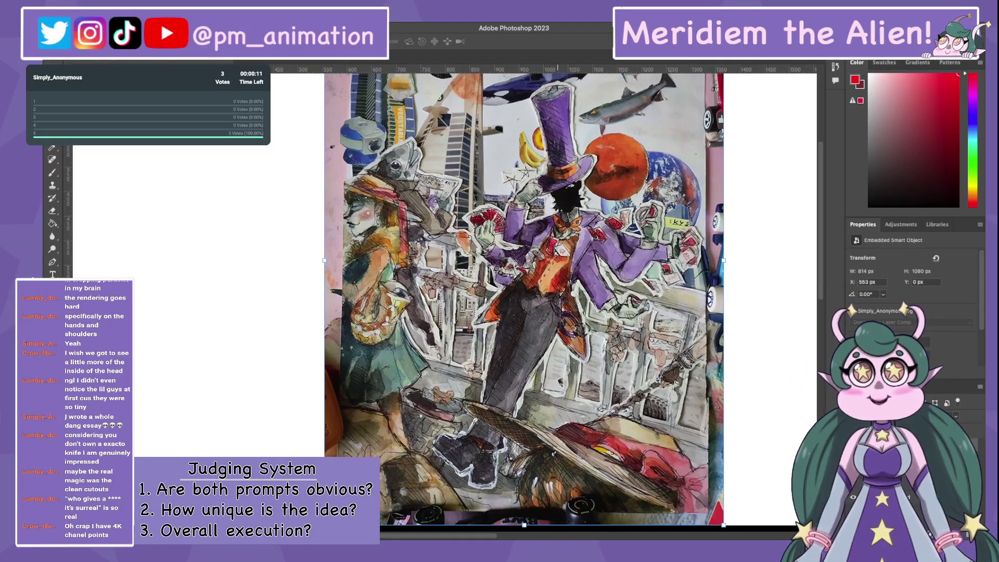
scroll(565, 306, up, 1)
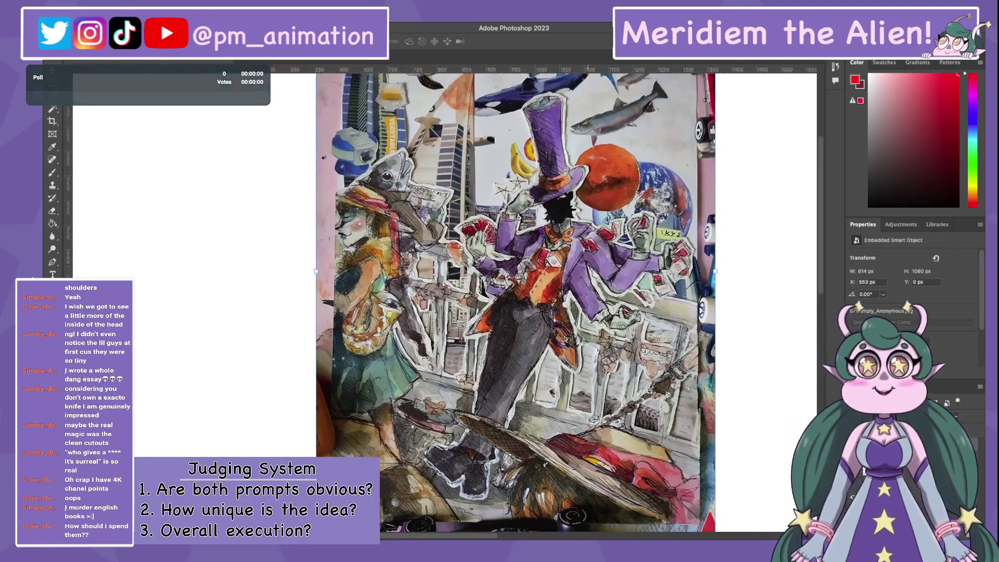
key(super+0)
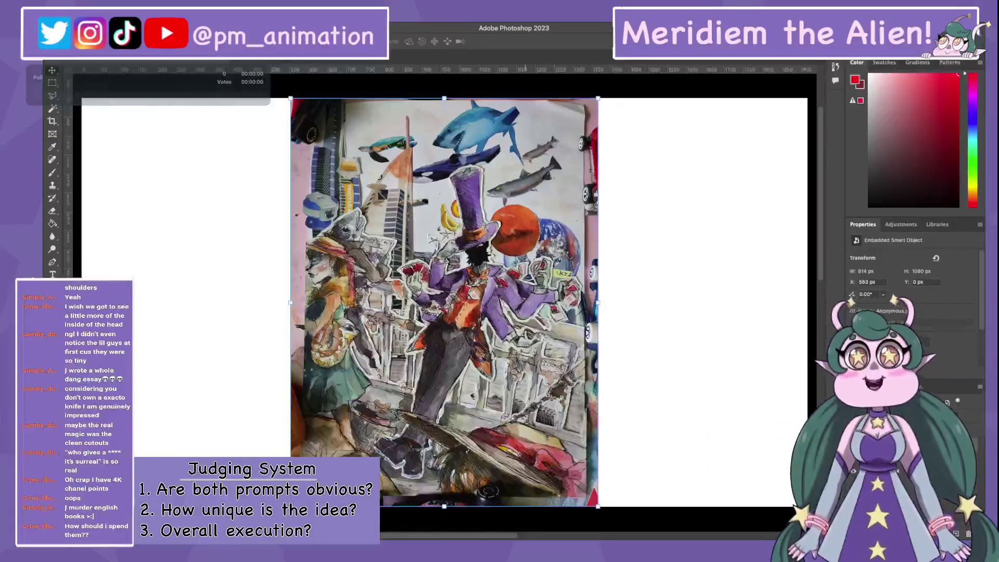
Hide the collage layer to examine the colourful characters artwork beneath, then show it again
click(853, 444)
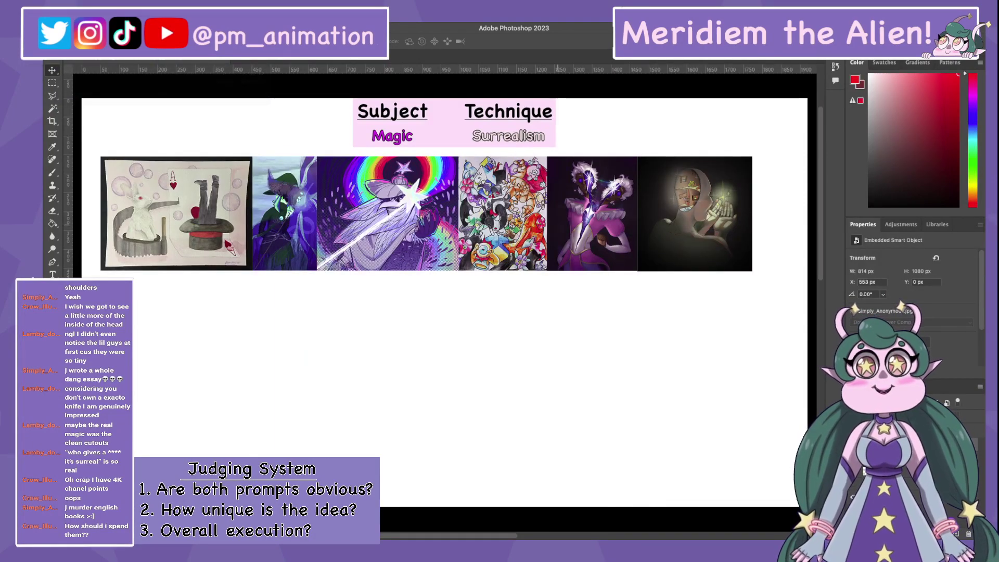
scroll(506, 226, up, 1)
key(super+plus)
key(super+plus)
key(super+plus)
scroll(588, 271, up, 4)
scroll(588, 271, right, 3)
scroll(589, 271, up, 3)
scroll(589, 271, right, 2)
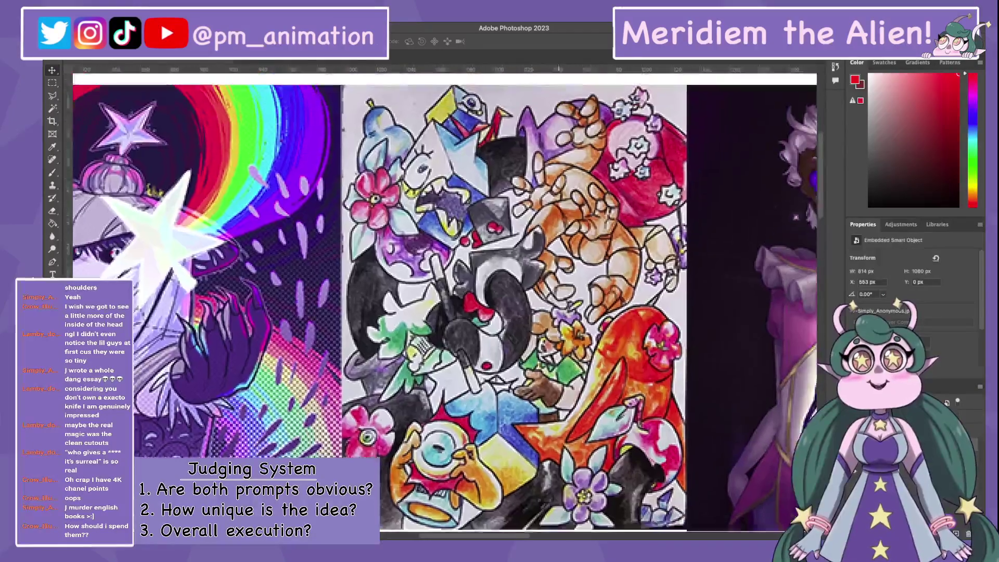
key(ctrl+0)
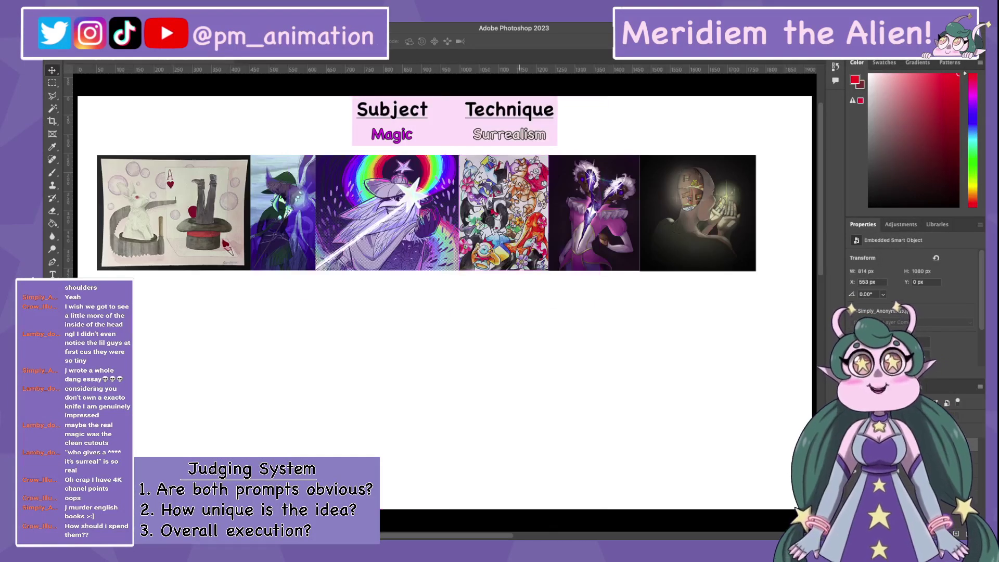
click(854, 445)
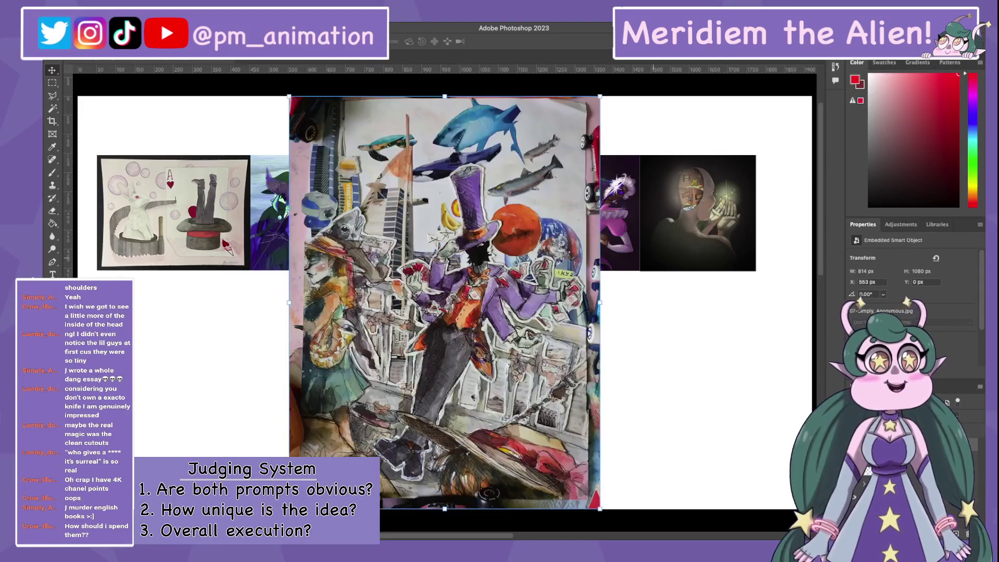
Move the collage right so it snaps to the canvas top, right of centre
drag(436, 308, 557, 306)
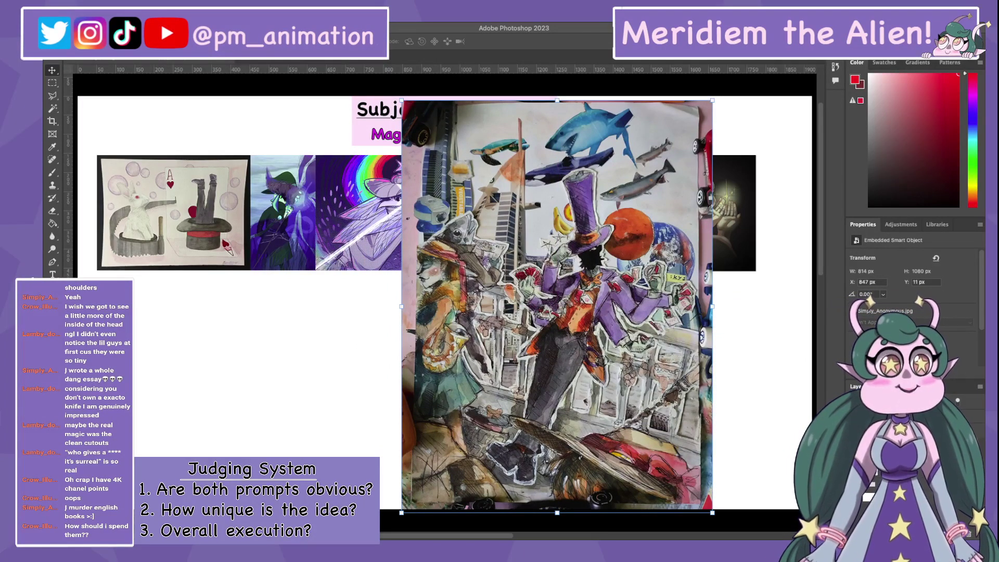
drag(586, 333, 621, 330)
drag(585, 302, 584, 302)
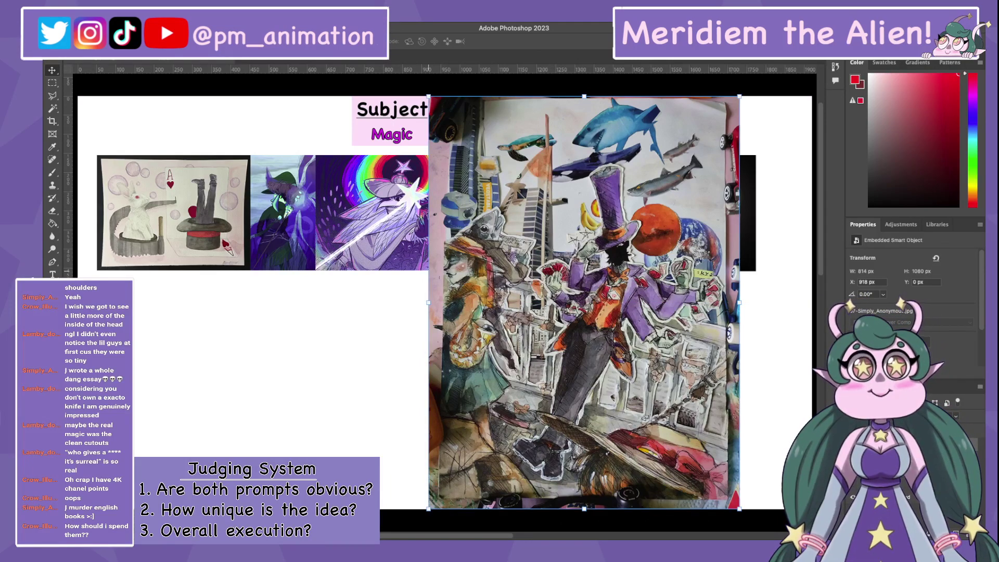
key(super+plus)
key(super+plus)
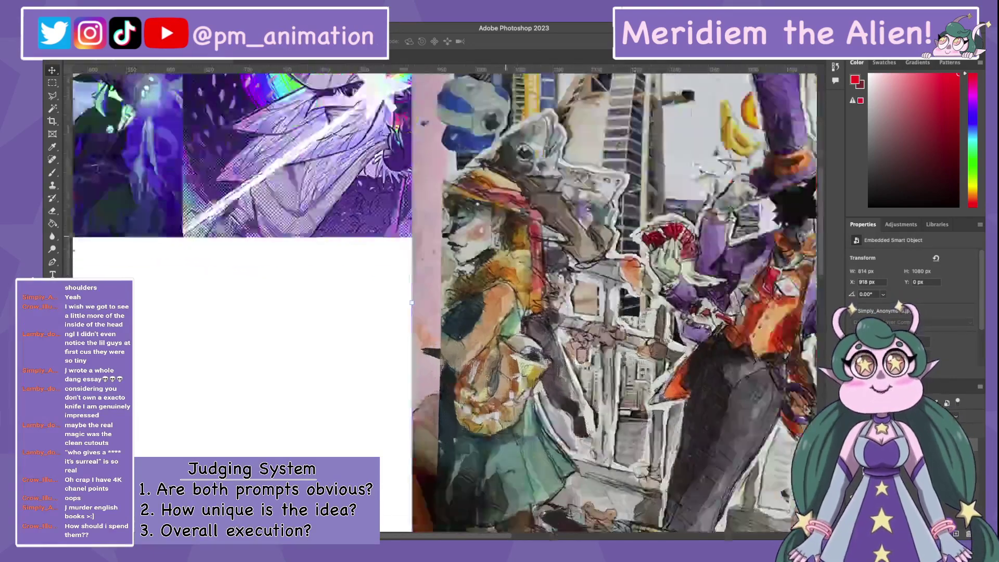
drag(686, 234, 580, 312)
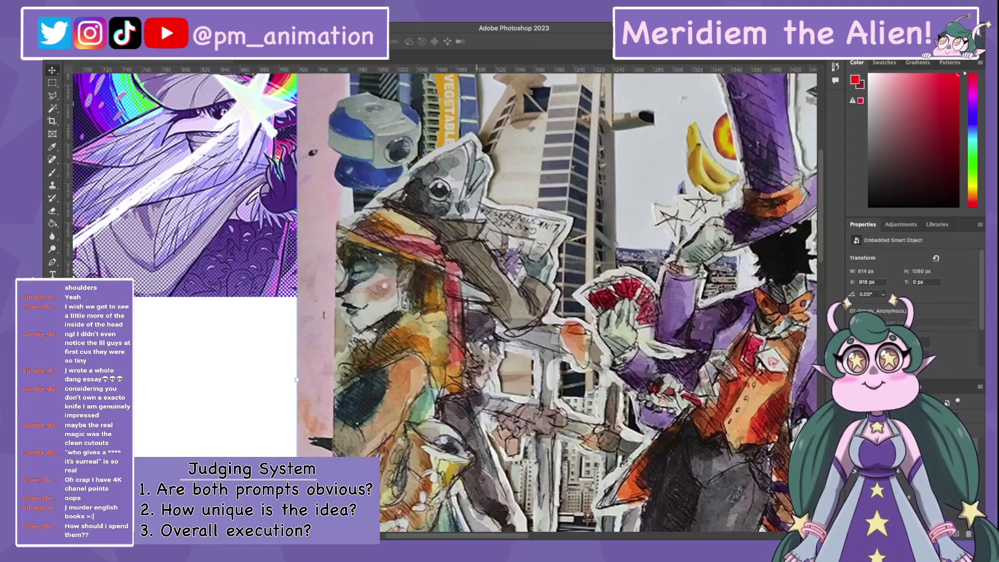
key(ctrl+0)
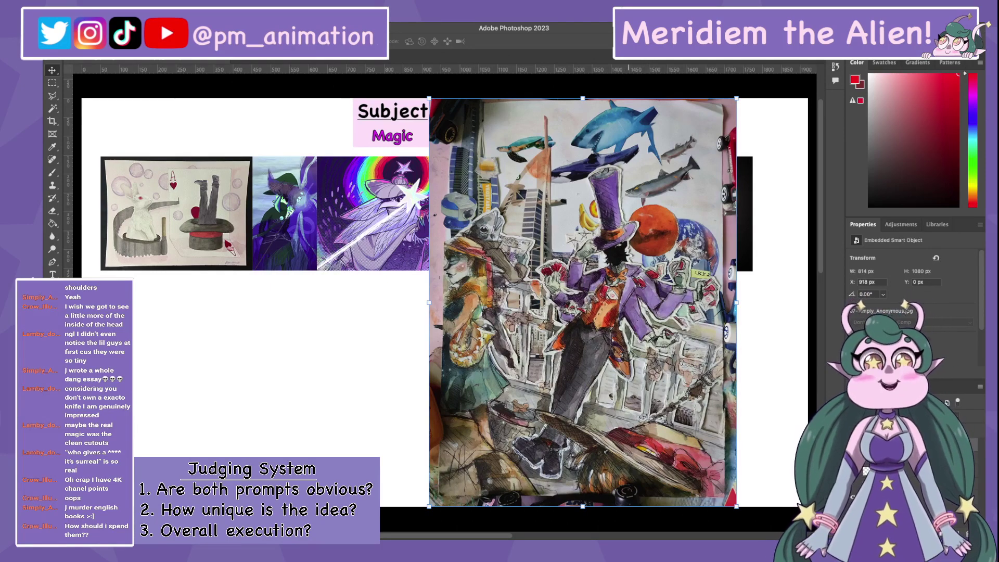
On a new layer, trace white brush outlines around the hat and figures at the collage's bottom
drag(635, 307, 511, 167)
key(b)
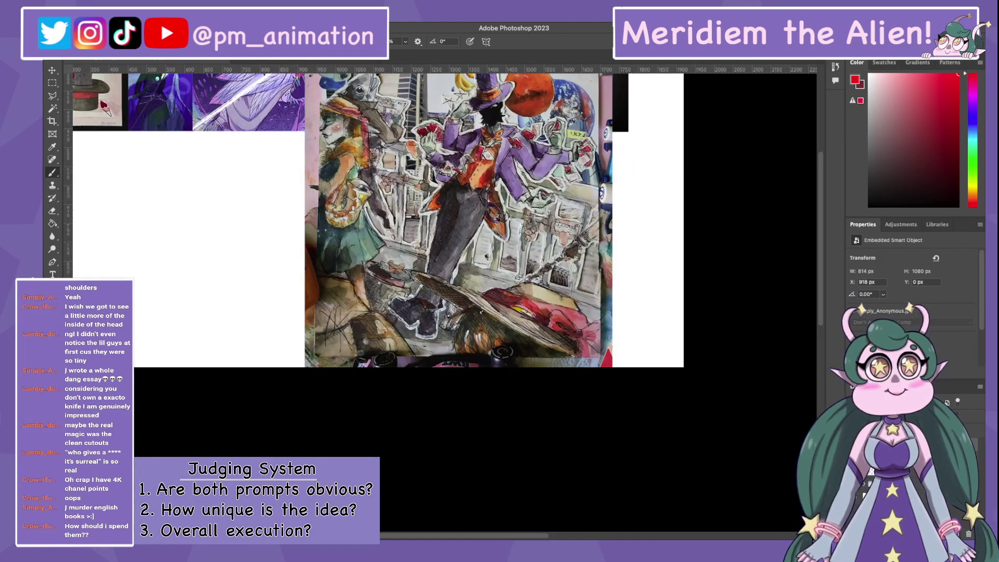
click(956, 534)
key(x)
alt+click(645, 155)
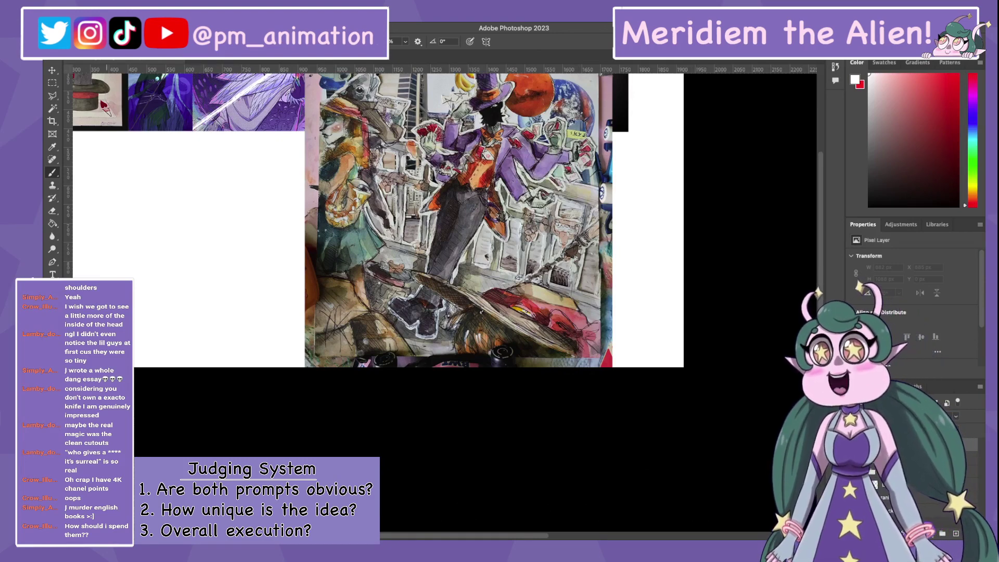
key(ctrl+plus)
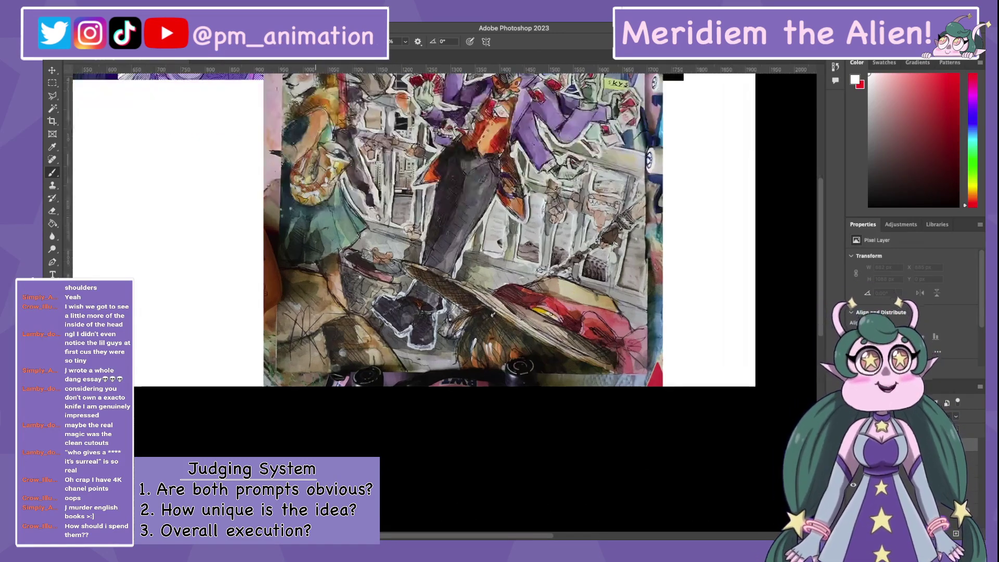
mouse_move(490, 286)
mouse_down()
mouse_move(562, 274)
mouse_move(618, 301)
mouse_move(648, 327)
mouse_up()
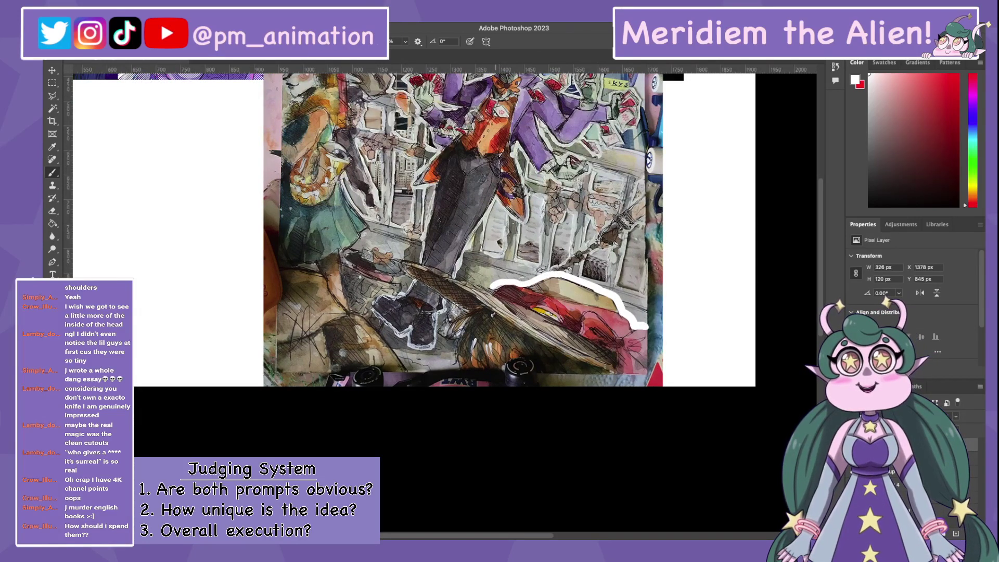
mouse_move(493, 285)
mouse_down()
mouse_move(407, 260)
mouse_move(411, 278)
mouse_move(466, 309)
mouse_move(451, 330)
mouse_move(458, 366)
mouse_up()
scroll(458, 366, up, 5)
scroll(458, 366, left, 7)
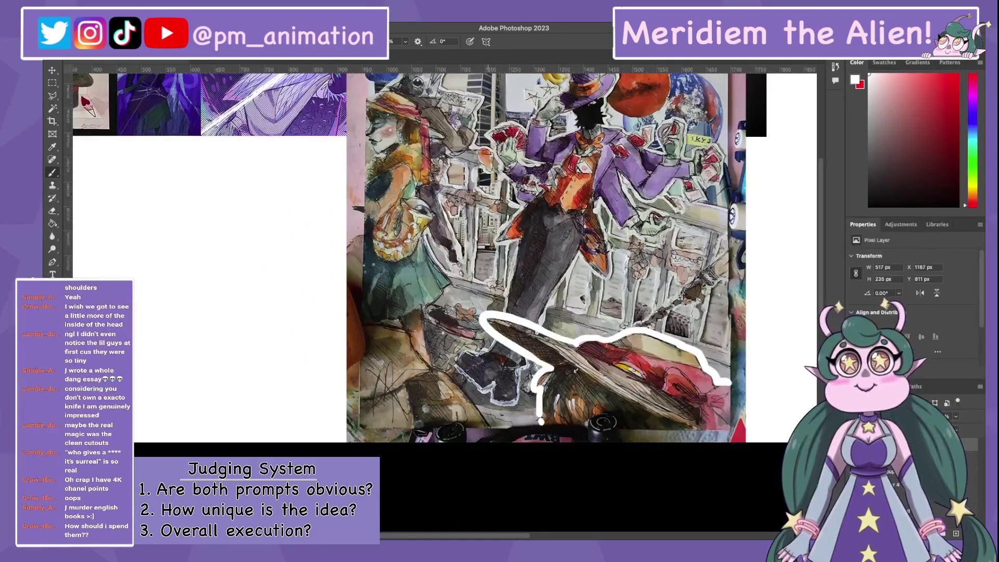
mouse_move(492, 424)
mouse_down()
mouse_move(400, 323)
mouse_move(361, 302)
mouse_move(424, 344)
mouse_move(476, 419)
mouse_up()
key(ctrl+z)
Clear all the white outline strokes from the outline layer
scroll(476, 419, up, 2)
scroll(476, 419, right, 4)
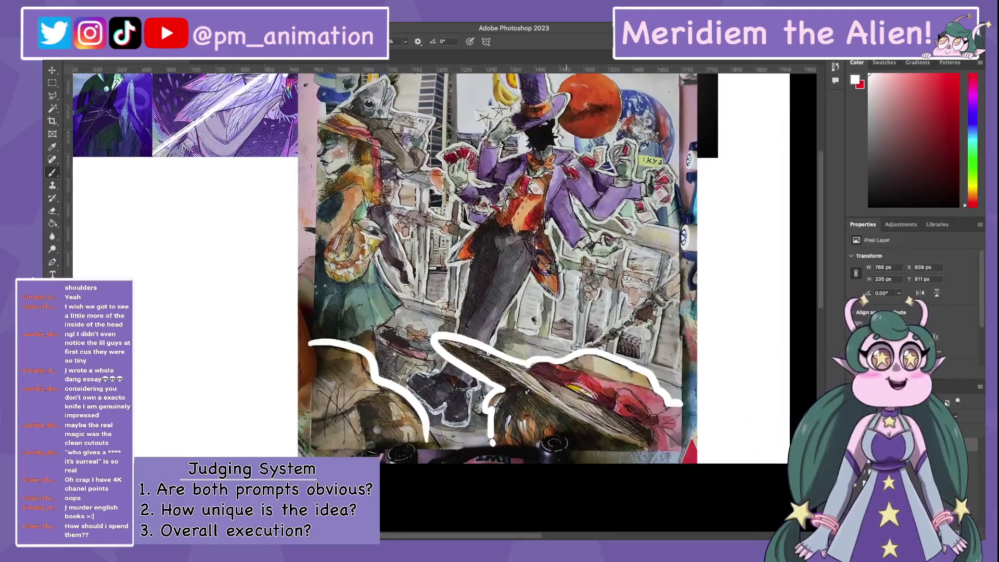
key(ctrl+0)
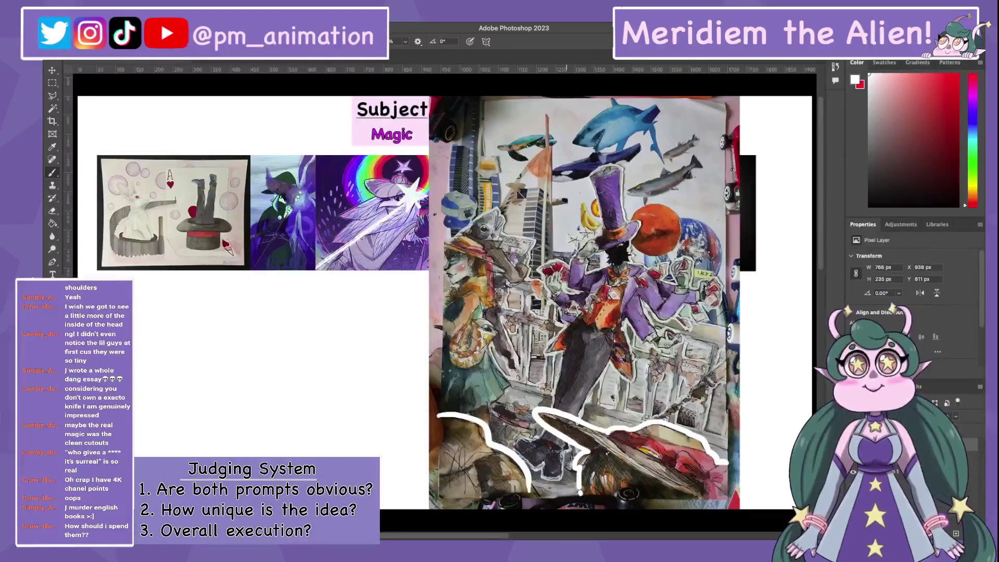
key(ctrl+z)
key(ctrl+z)
key(ctrl+z)
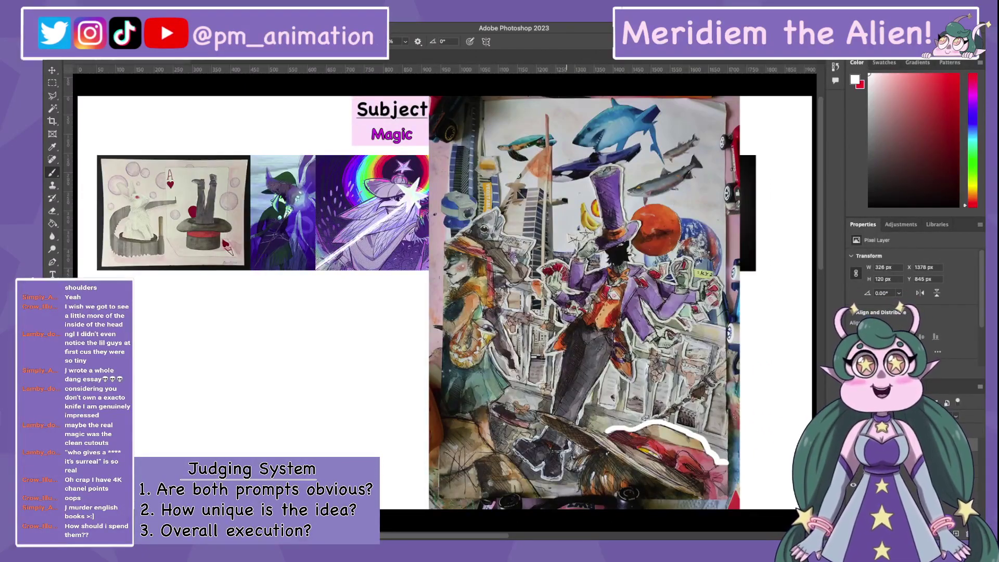
scroll(566, 291, down, 2)
scroll(567, 291, right, 1)
mouse_move(530, 405)
mouse_down()
mouse_move(502, 431)
mouse_move(541, 459)
mouse_move(554, 422)
mouse_up()
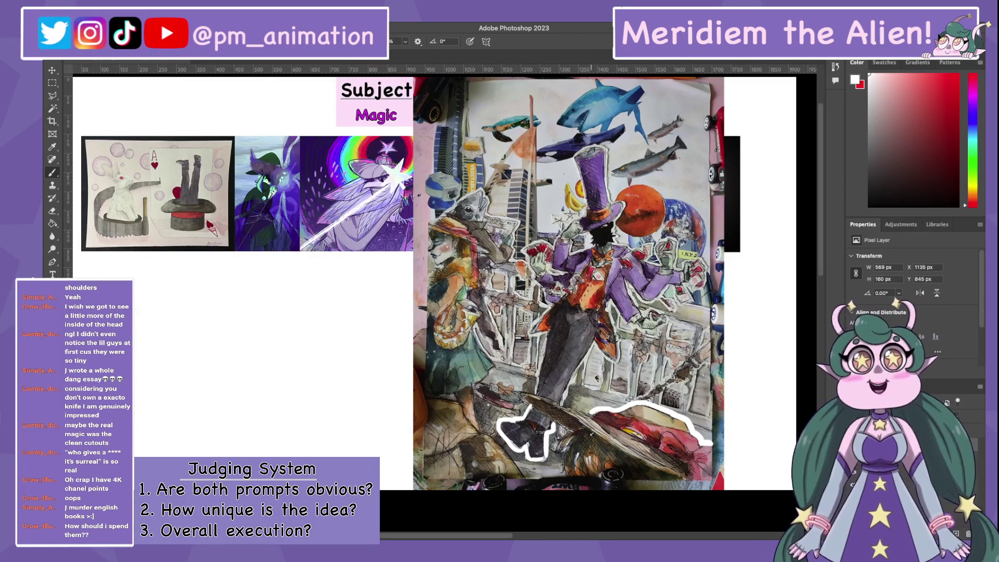
key(super+a)
key(Delete)
key(super+d)
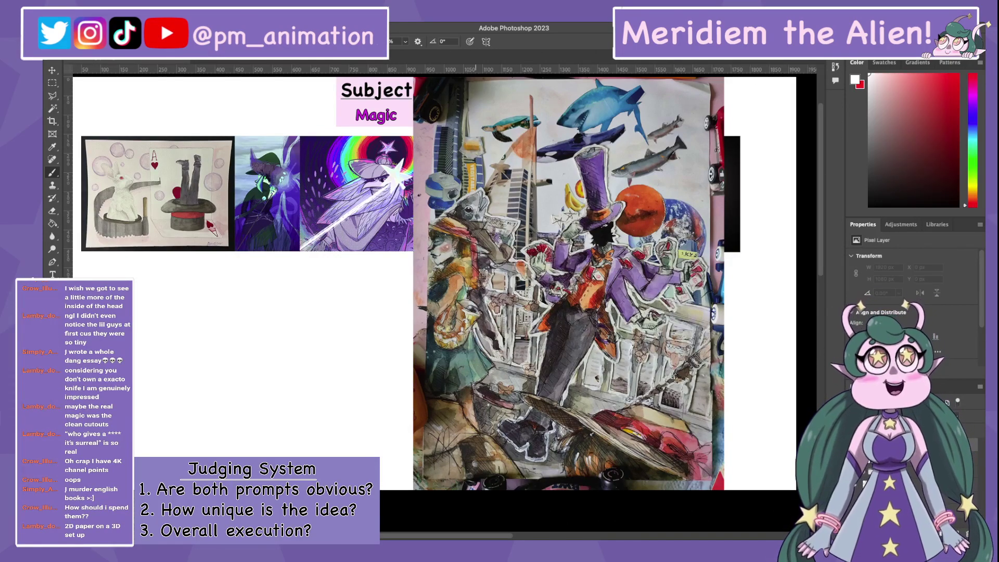
scroll(444, 287, up, 2)
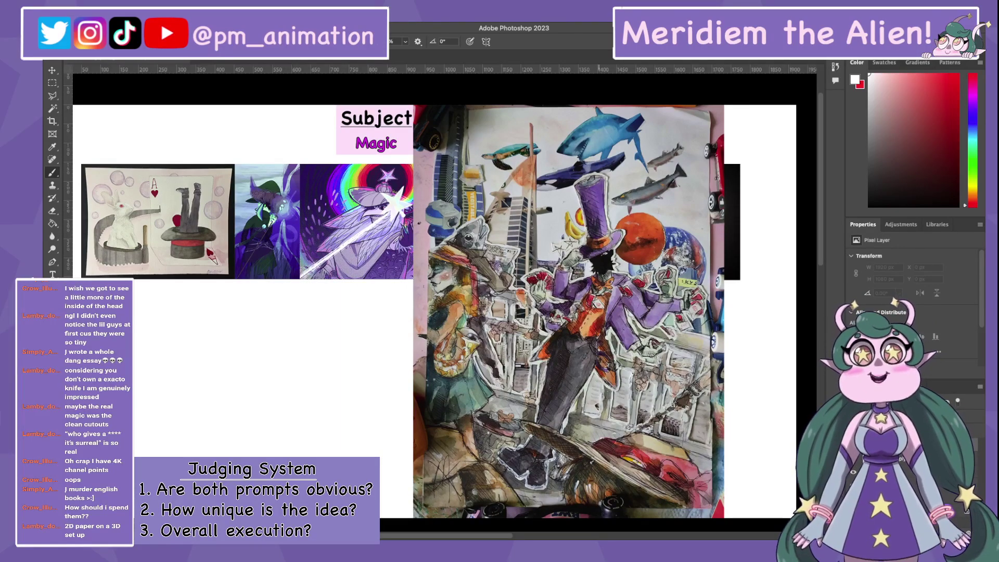
scroll(598, 291, left, 1)
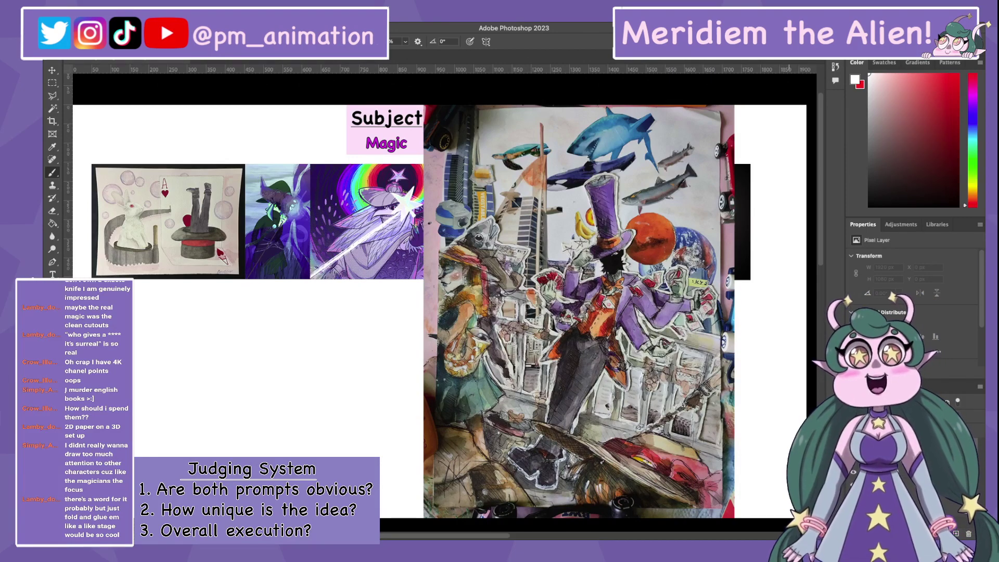
Try red circles around the fish and magician, undo them, and select the collage layer
click(958, 74)
mouse_move(681, 171)
mouse_down()
mouse_move(666, 156)
mouse_move(681, 197)
mouse_up()
drag(590, 315, 619, 323)
key(super+z)
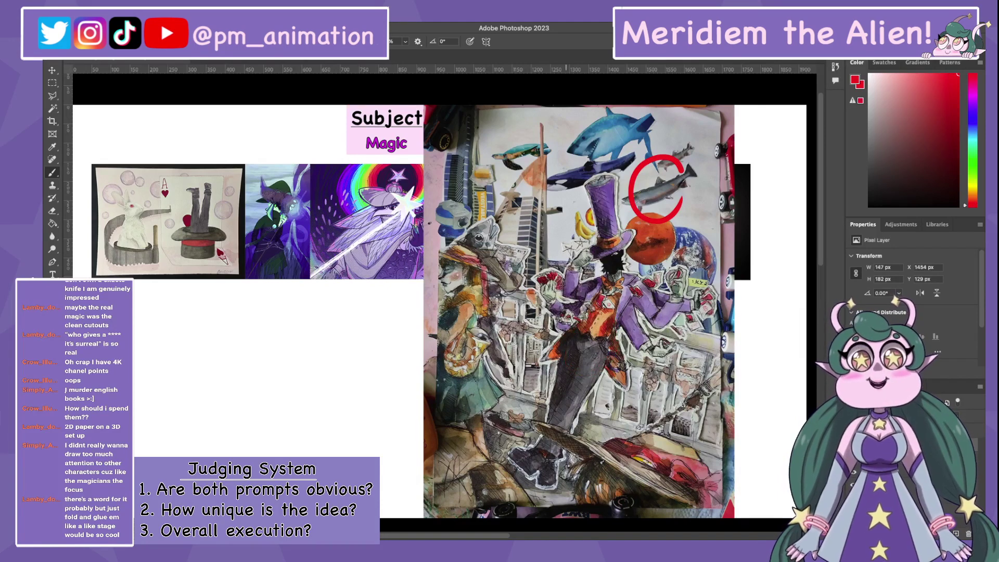
key(ctrl+z)
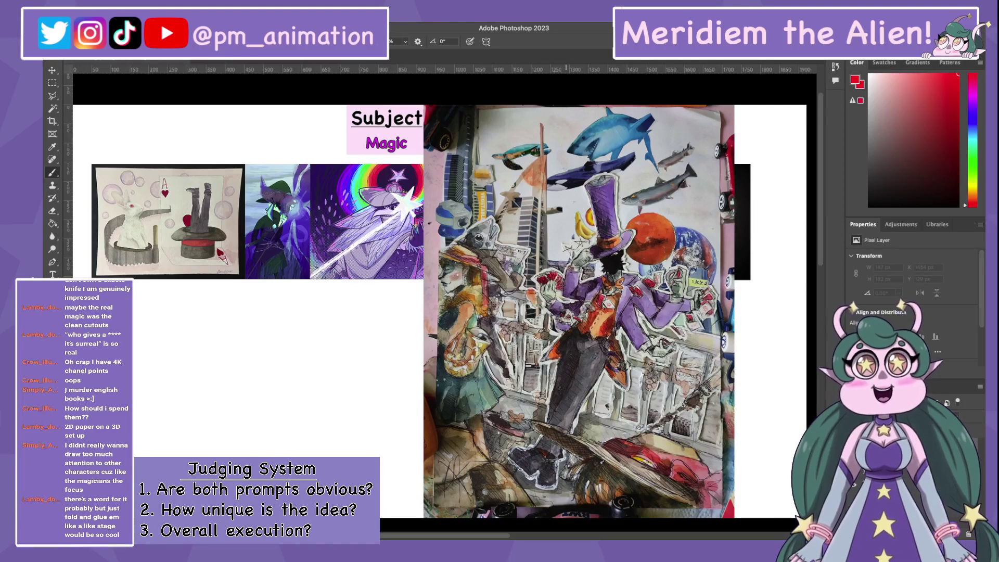
key(v)
click(653, 299)
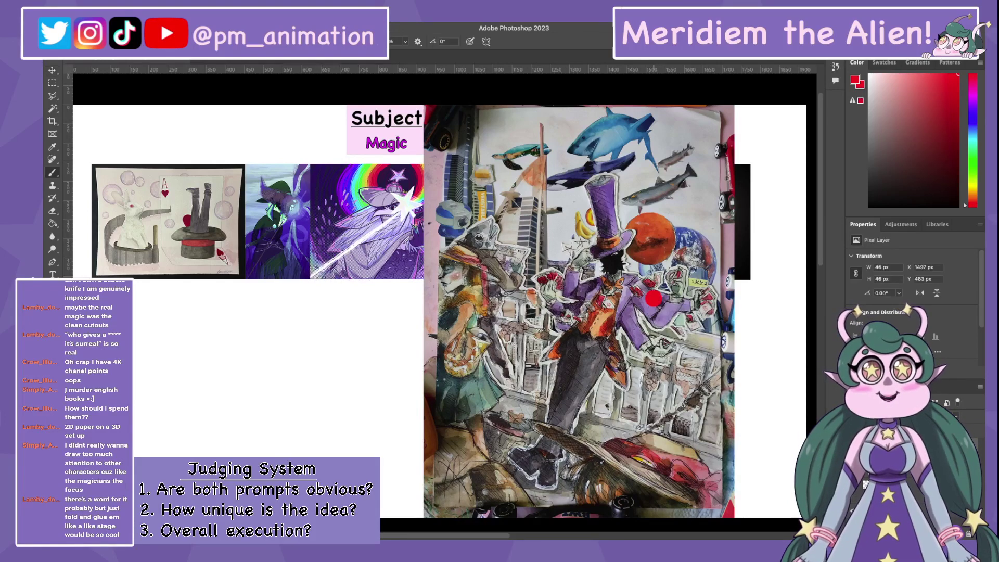
key(super+z)
click(624, 305)
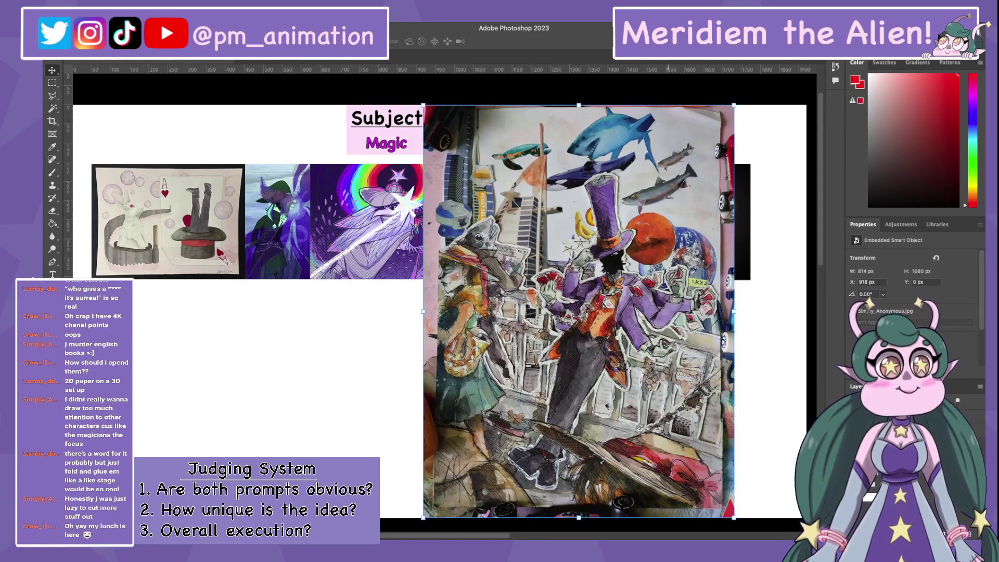
Scale the collage down to 228 × 304 px and move it below the thumbnail row
drag(733, 517, 504, 212)
drag(455, 182, 481, 249)
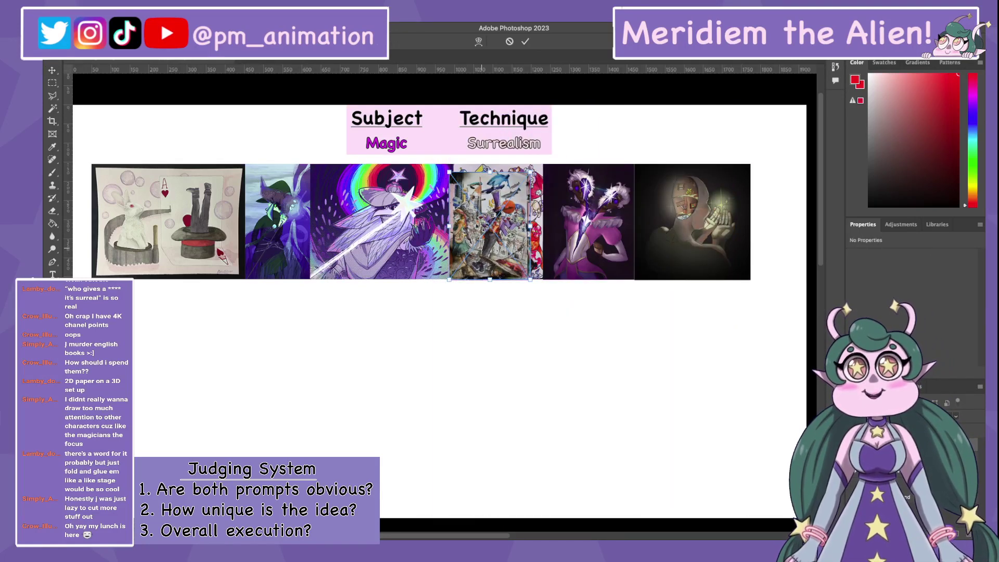
drag(530, 172, 536, 164)
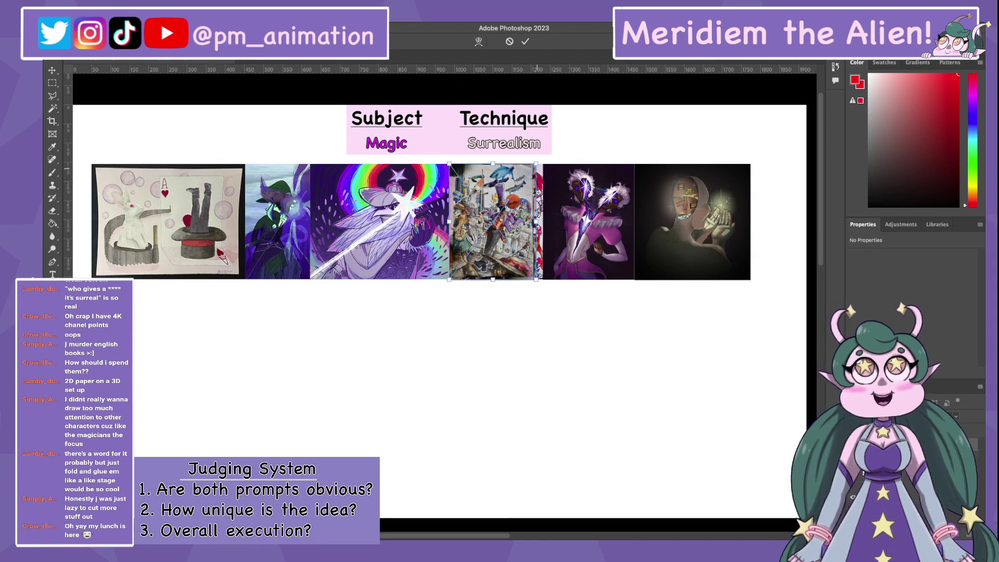
key(Return)
drag(499, 242, 141, 356)
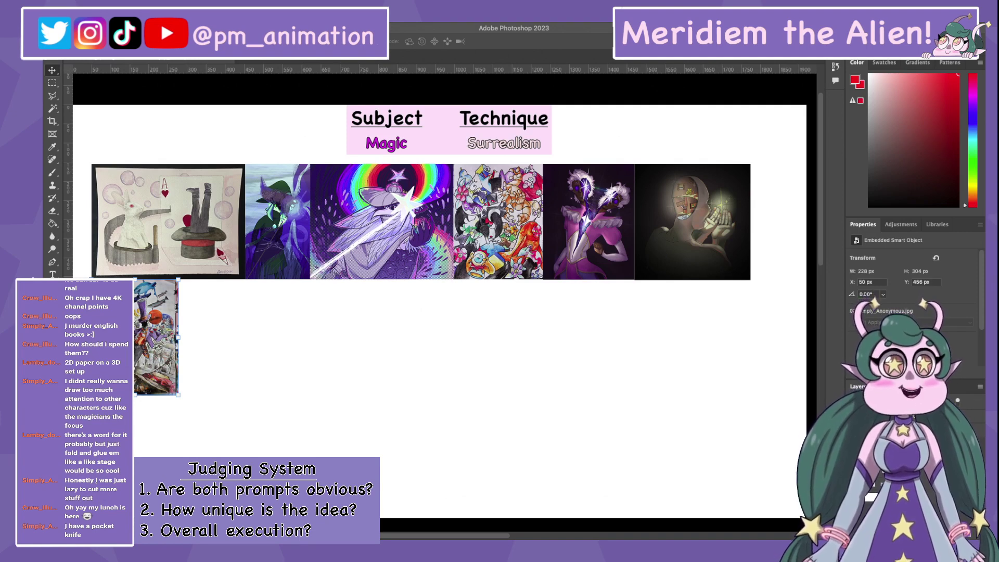
Reorder the red 'The Great Magician' poster layer and start scaling it up over the board
key(b)
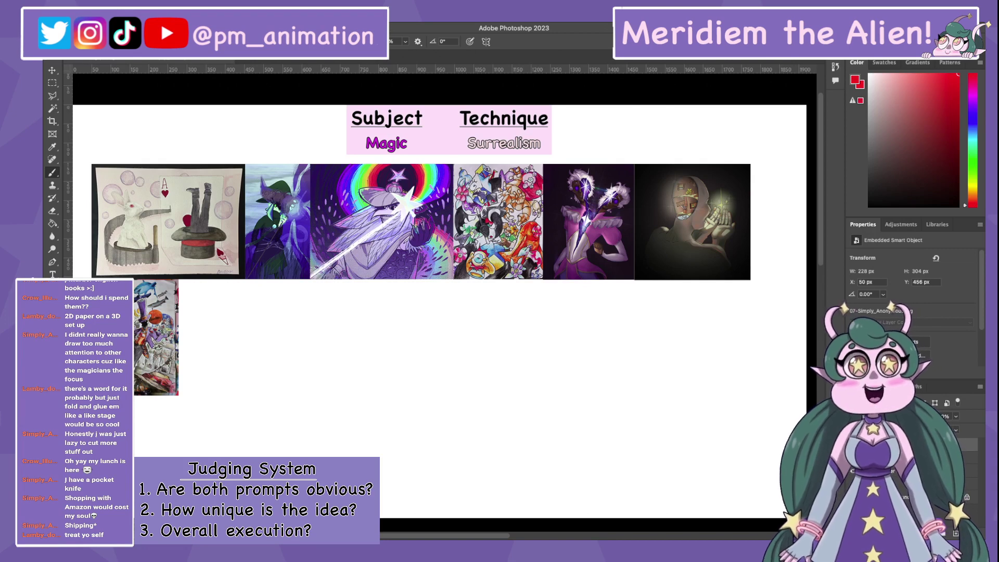
drag(891, 444, 891, 457)
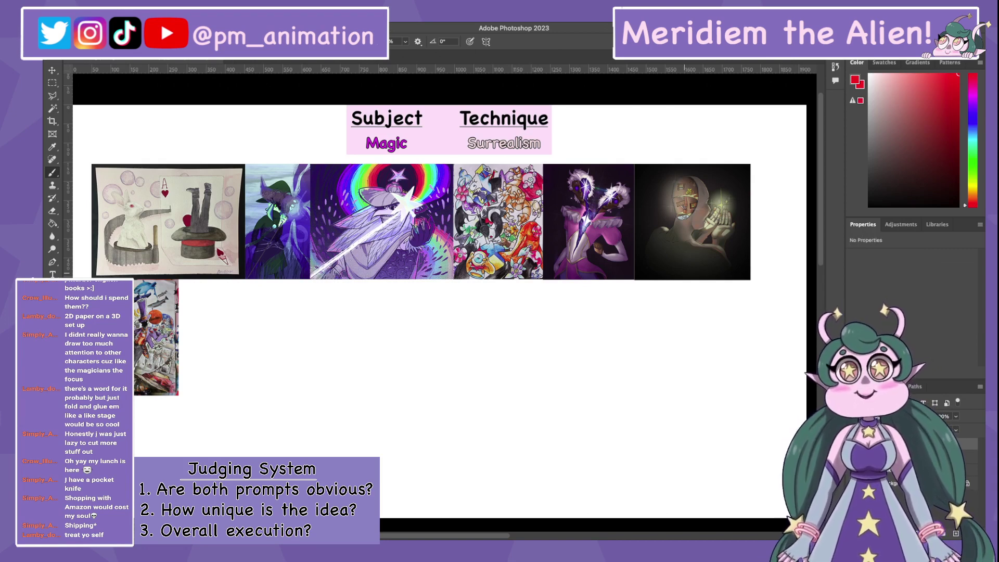
key(v)
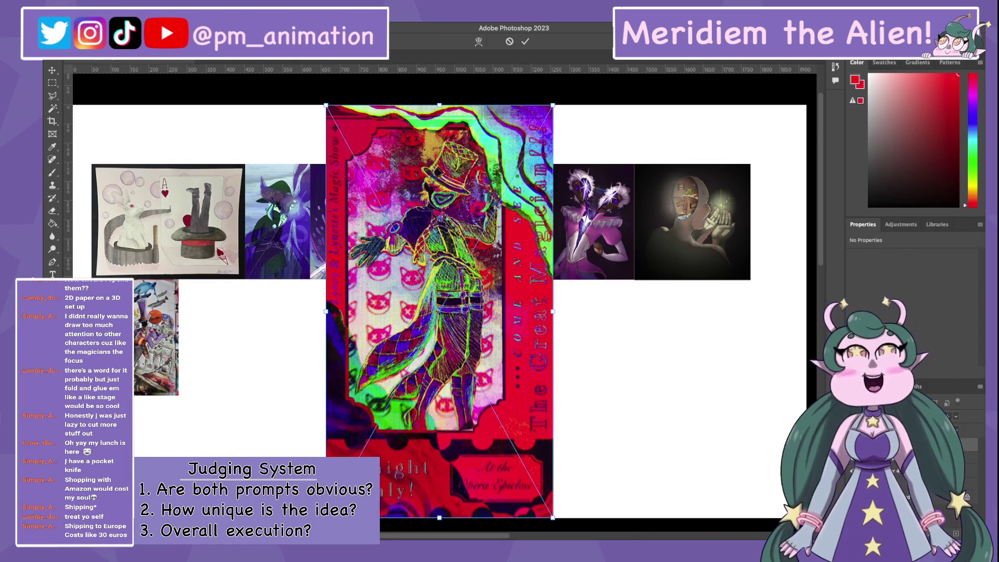
Commit the poster's enlargement at 590 × 1080 px
key(Return)
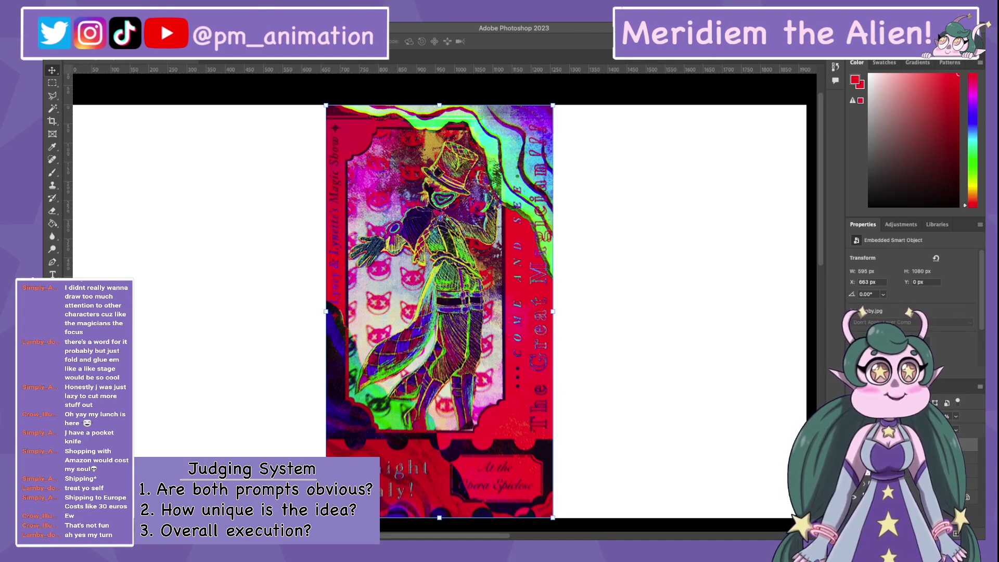
Drag the red magician poster right to X 960, uncovering the Subject / Magic heading
key(b)
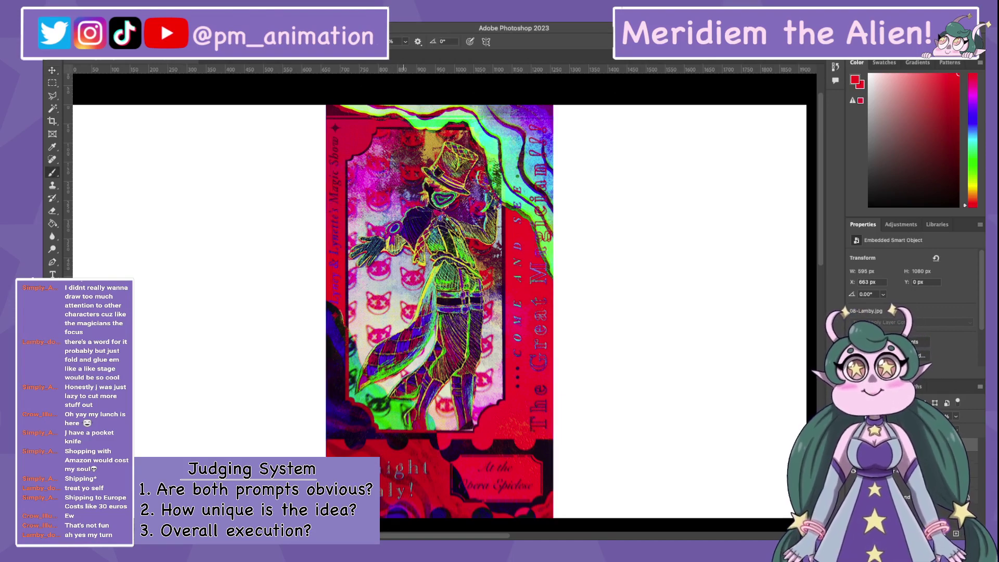
key(v)
drag(438, 312, 549, 312)
key(b)
key(a)
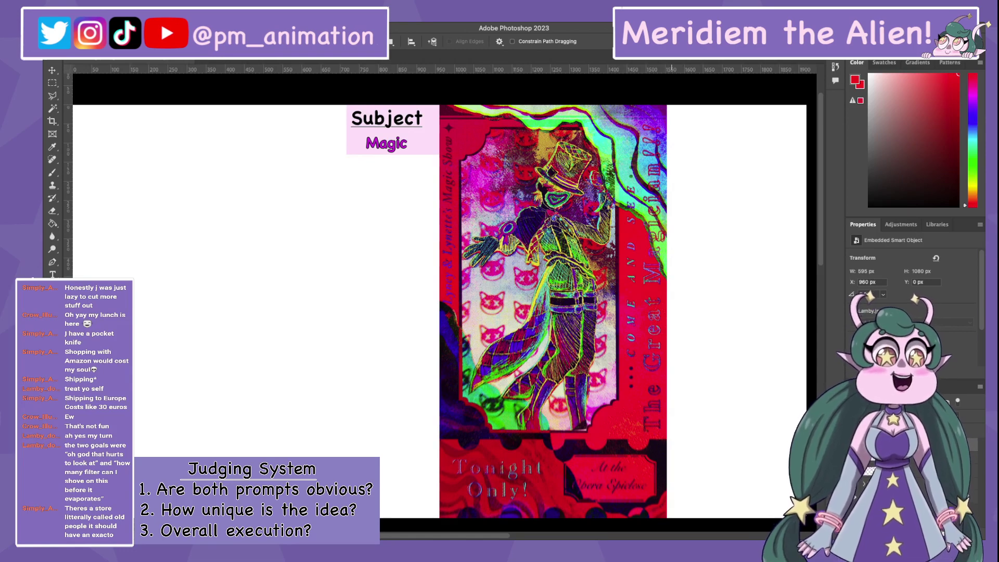
key(b)
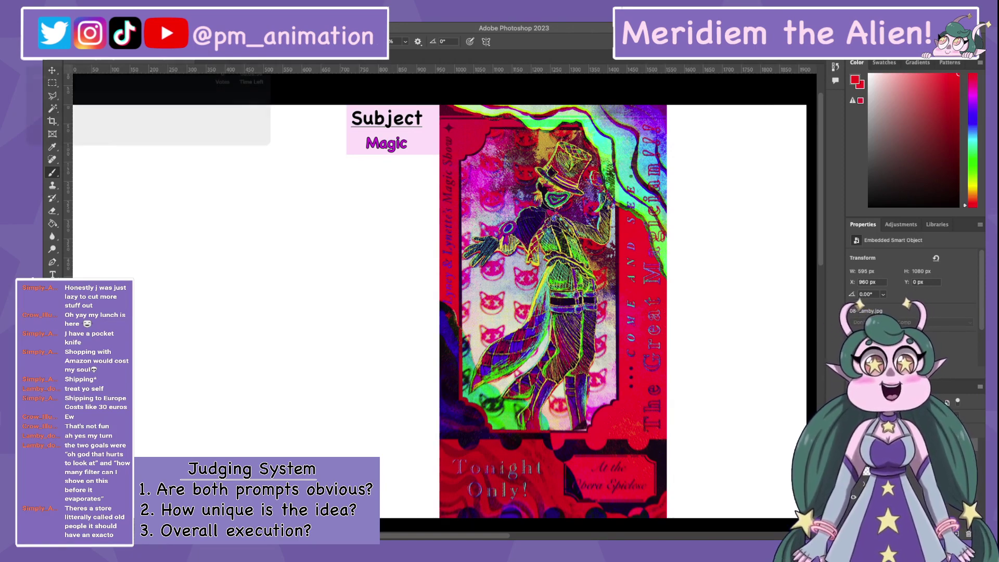
key(v)
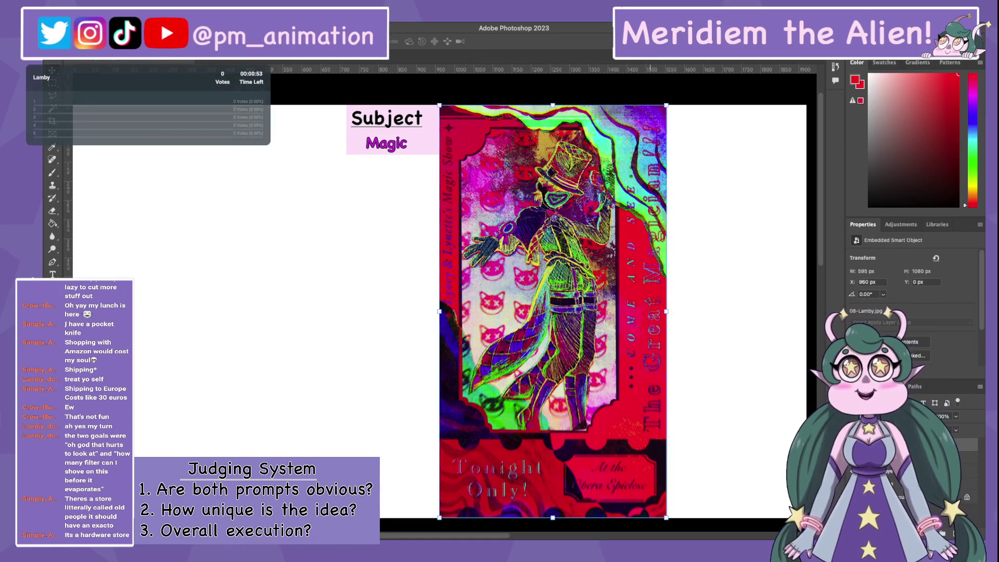
Zoom out slightly and slide the ticket artwork right from X 960 to X 1070 px
key(super+minus)
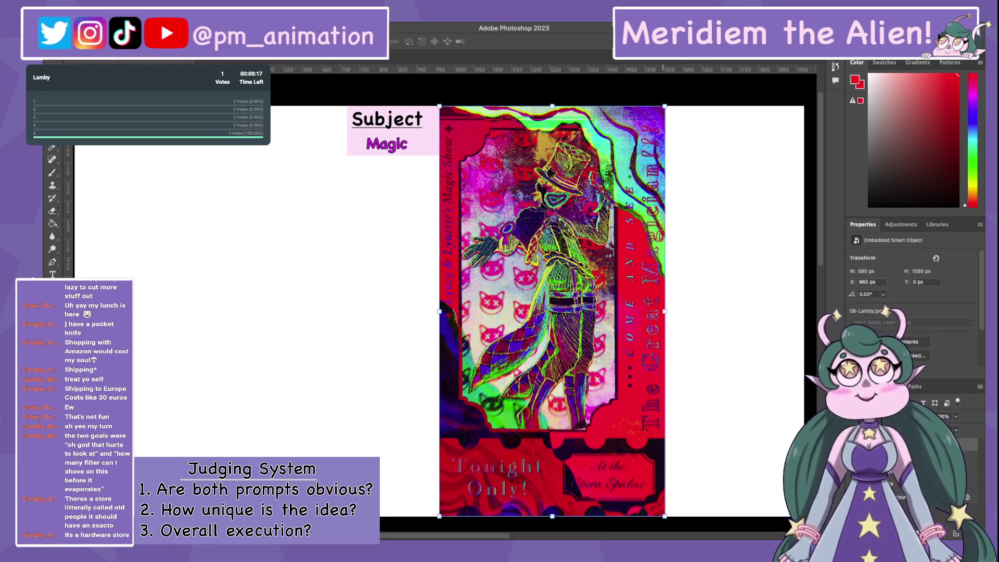
drag(625, 312, 667, 312)
key(b)
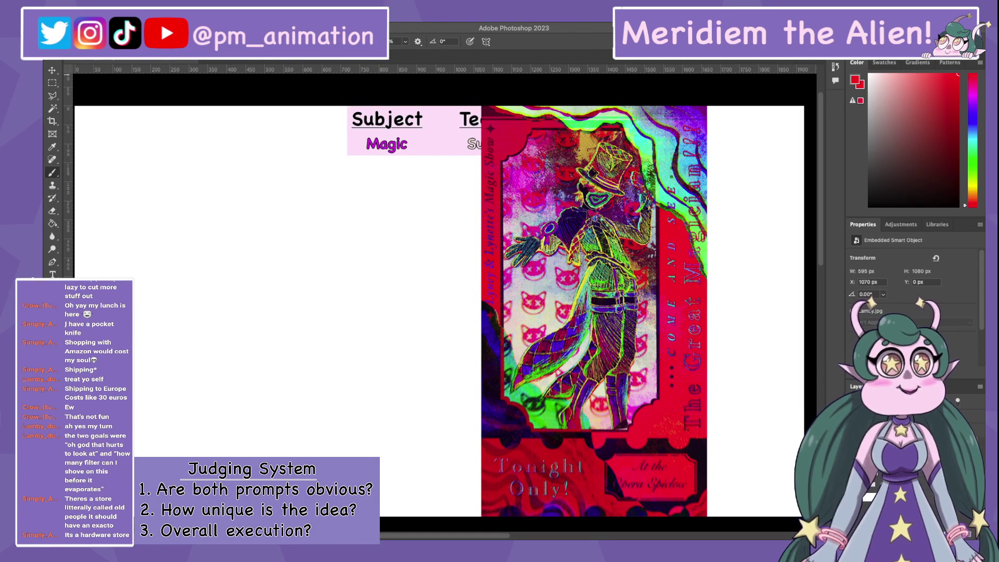
key(super+v)
key(v)
drag(733, 264, 424, 280)
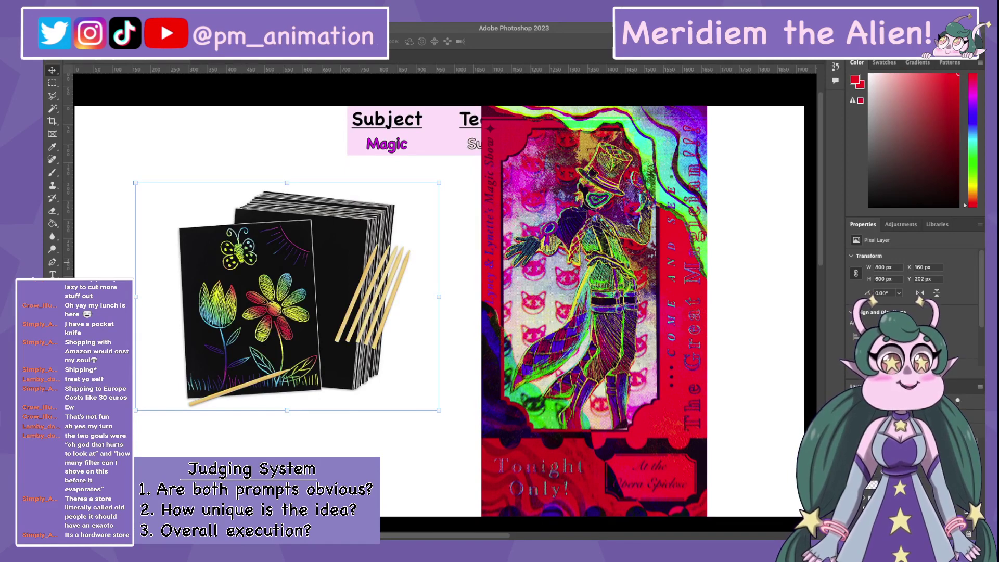
drag(337, 297, 411, 298)
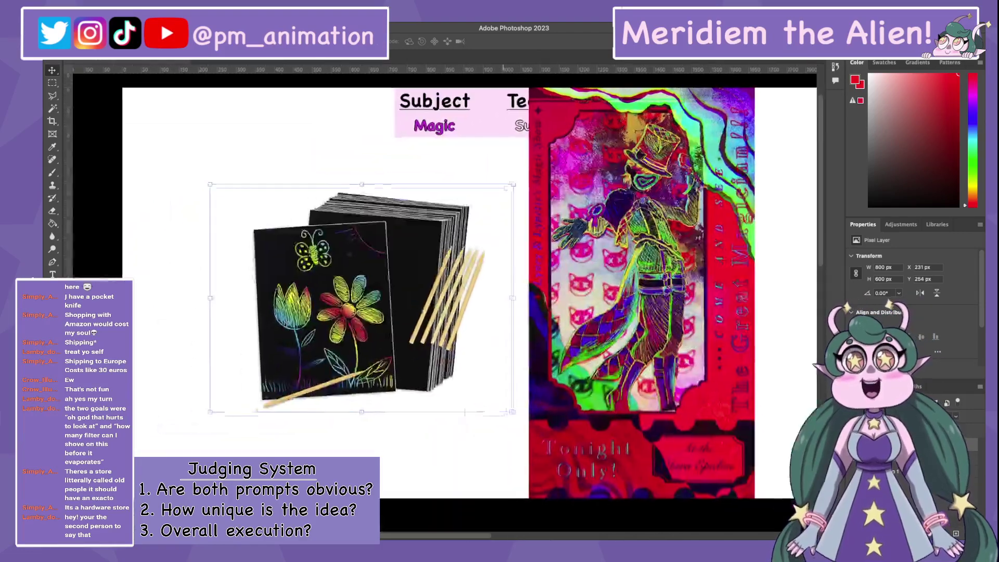
scroll(445, 302, right, 4)
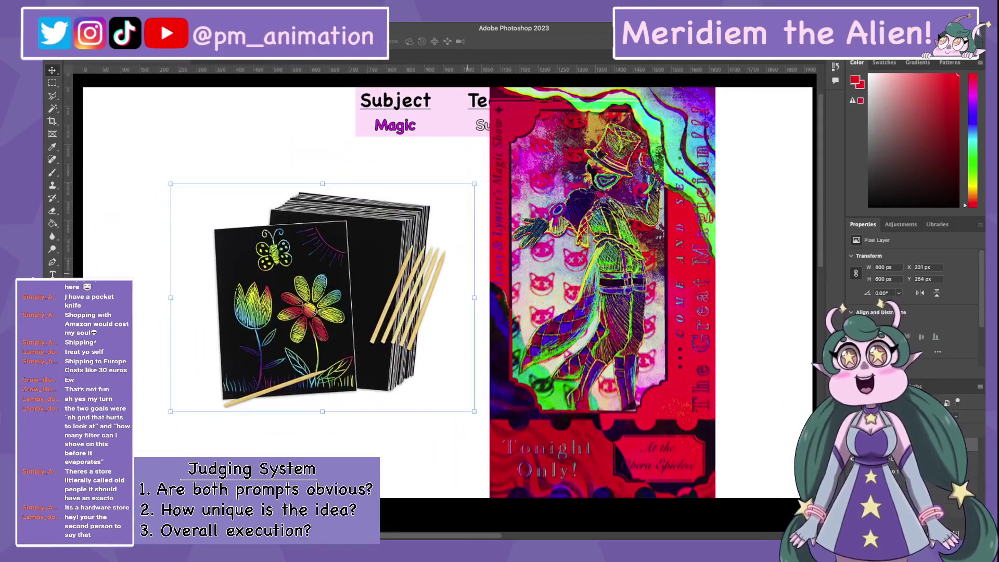
mouse_move(363, 317)
mouse_down()
mouse_move(362, 288)
mouse_move(362, 297)
mouse_up()
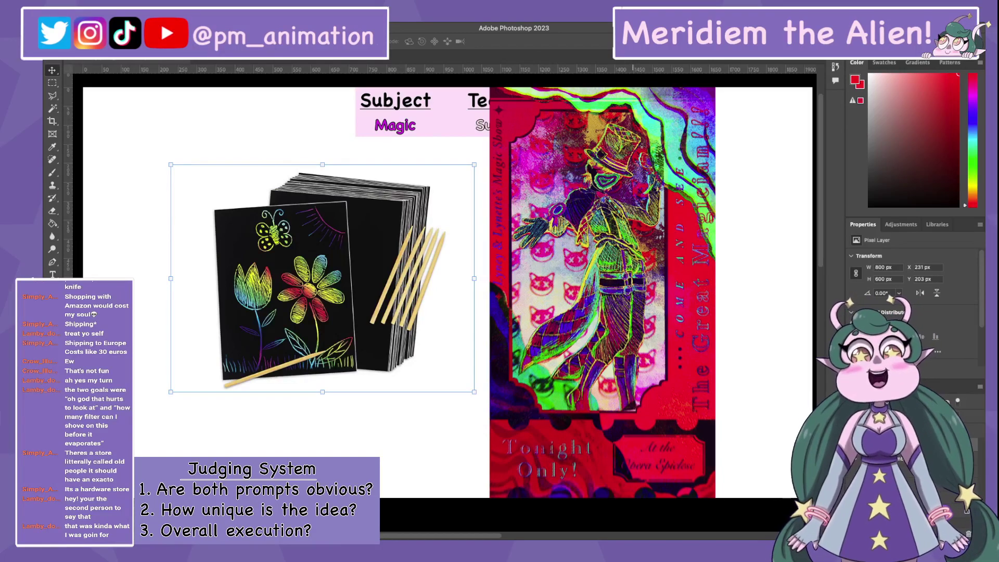
drag(612, 262, 585, 269)
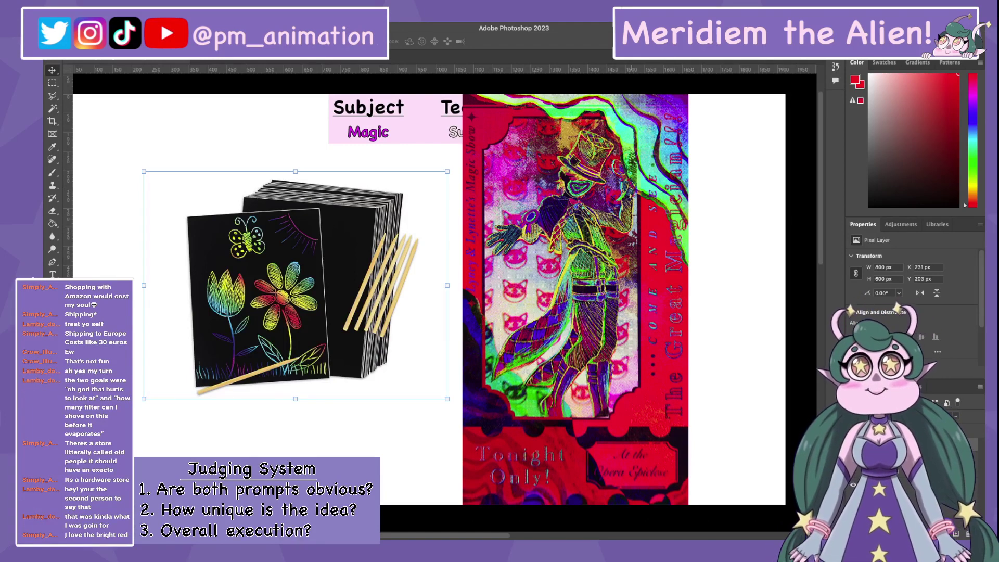
scroll(429, 299, up, 1)
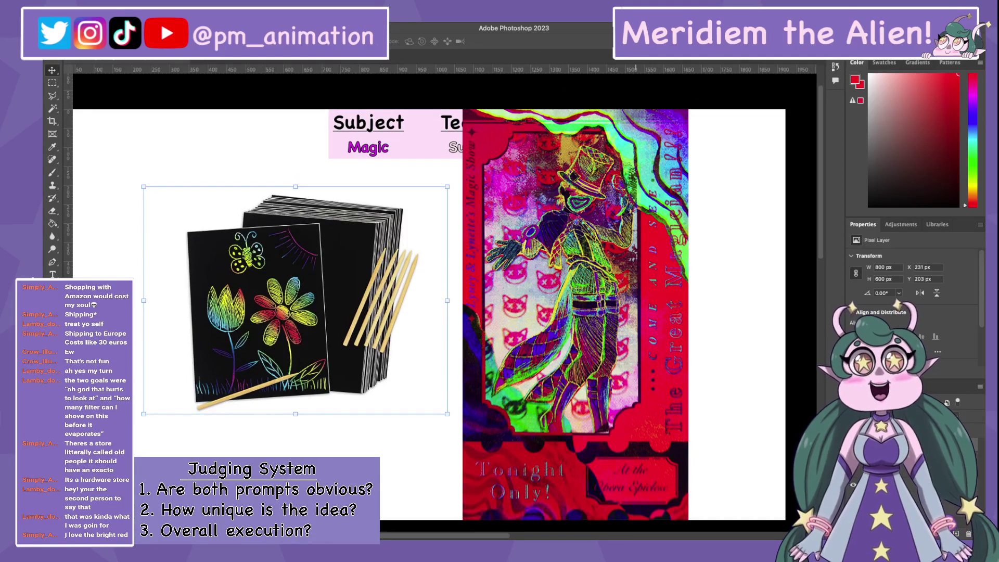
scroll(436, 301, left, 2)
scroll(436, 301, up, 1)
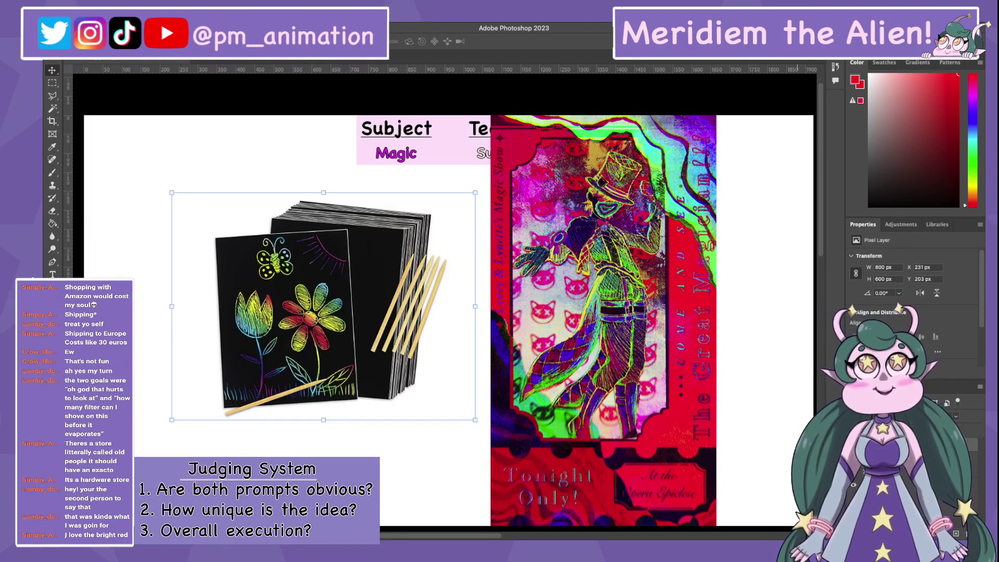
key(Delete)
Nudge the Lamby.jpg ticket artwork left to X 1031 px, then zoom out and in
mouse_move(640, 323)
mouse_down()
mouse_move(691, 322)
mouse_move(624, 322)
mouse_up()
key(super+minus)
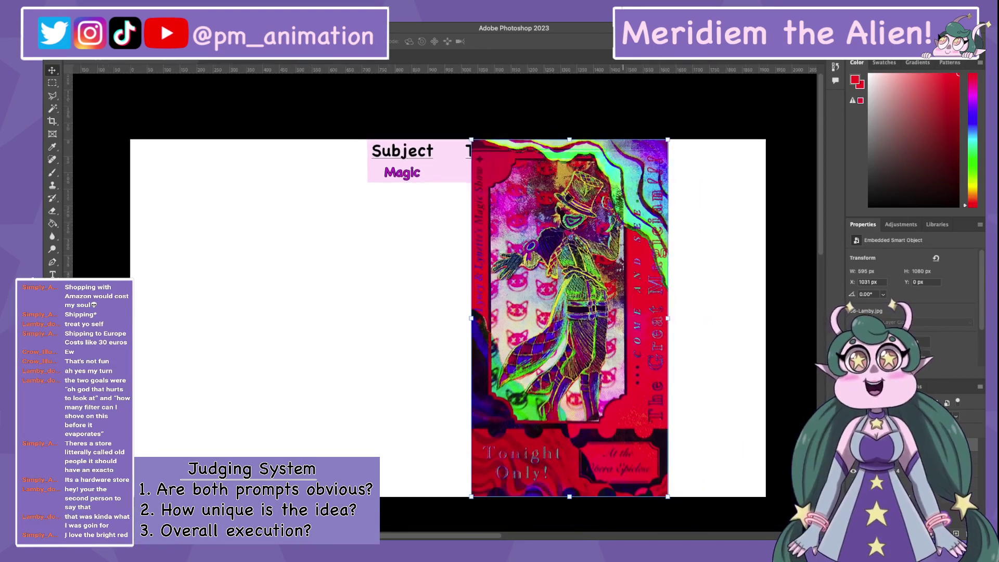
key(ctrl+plus)
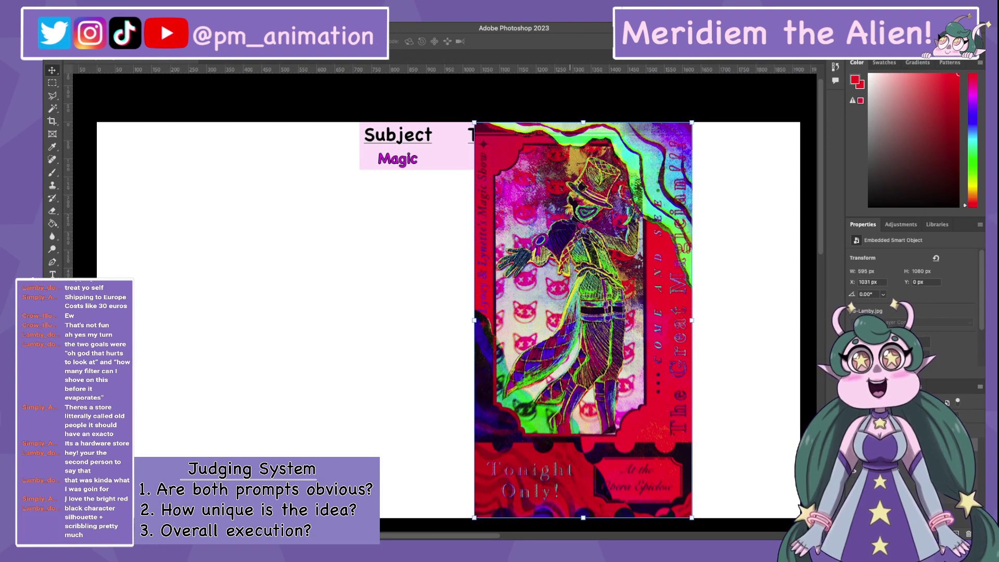
key(ctrl+minus)
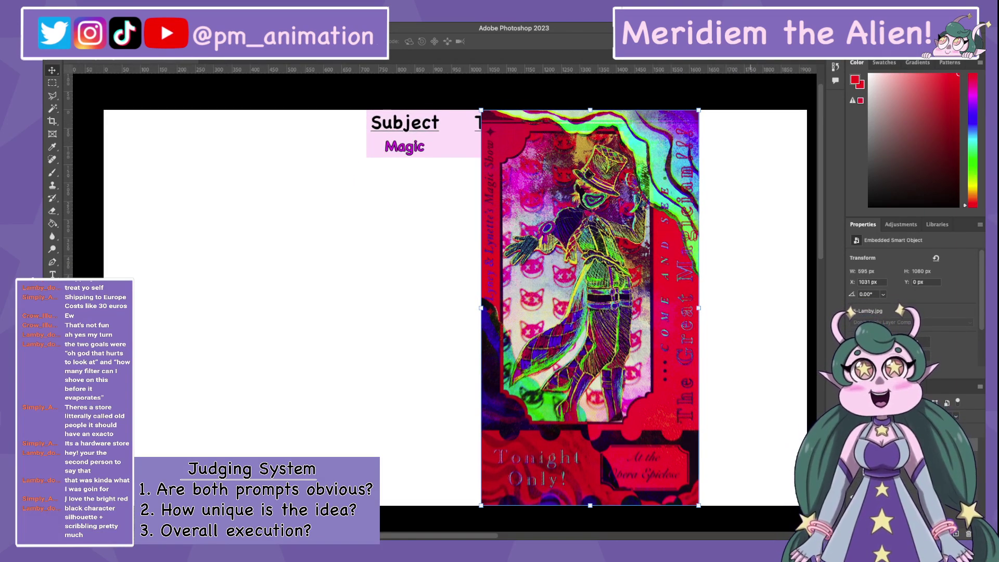
scroll(619, 307, up, 1)
scroll(608, 307, down, 1)
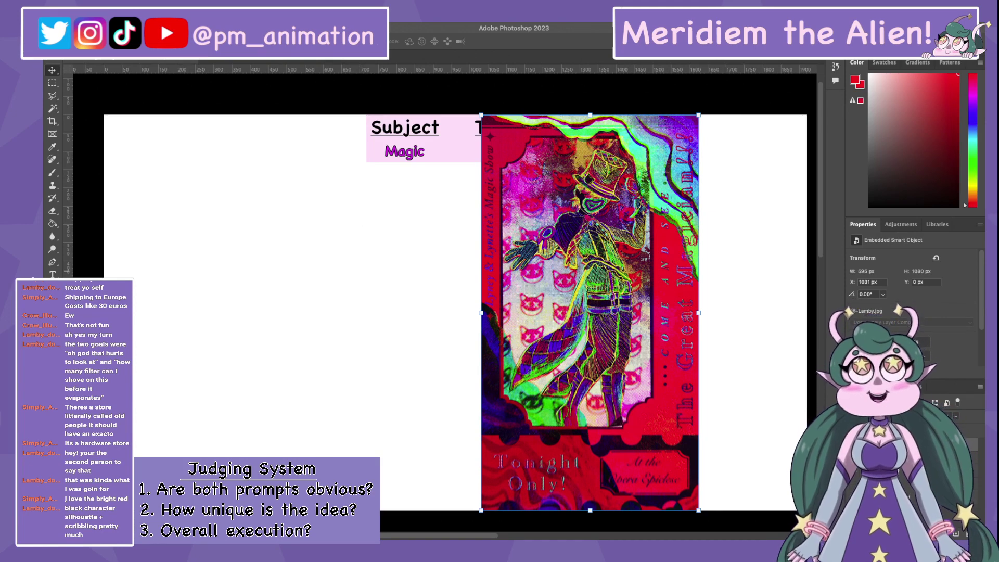
Drag the ticket artwork right to X 1149 px and scroll around to inspect it
drag(659, 338, 702, 338)
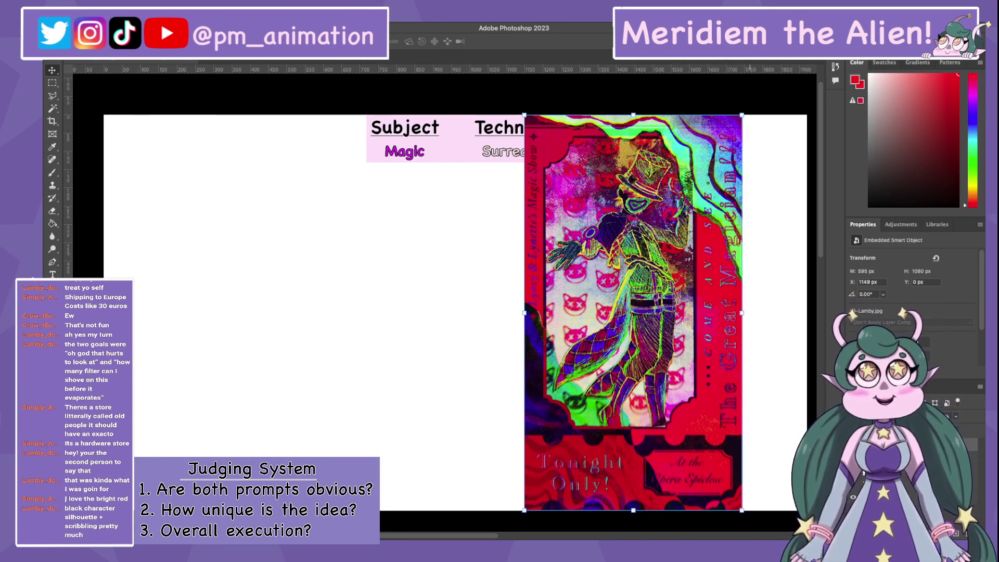
scroll(750, 313, up, 4)
scroll(750, 312, down, 3)
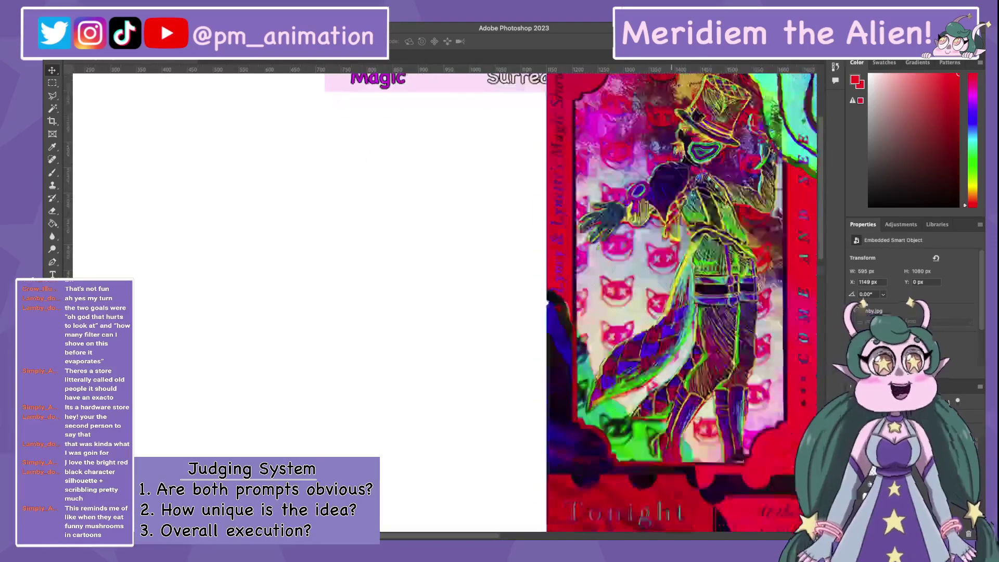
scroll(671, 312, right, 4)
scroll(521, 301, down, 5)
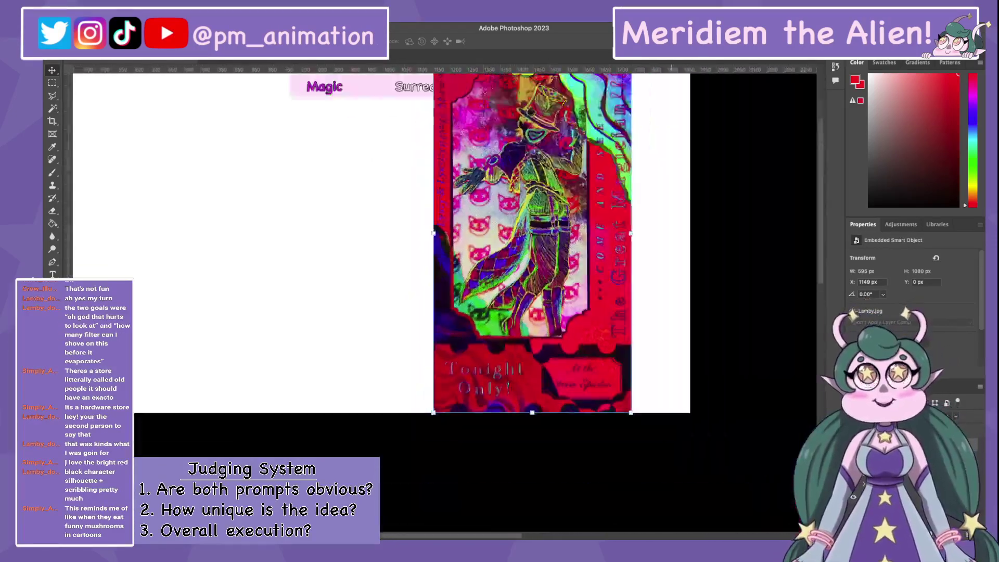
scroll(487, 499, up, 8)
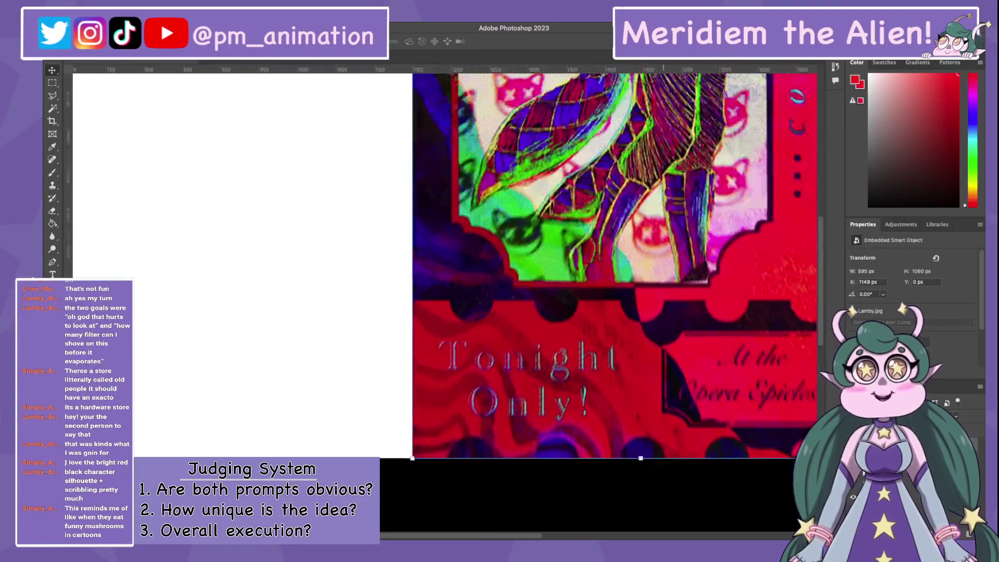
scroll(521, 302, down, 6)
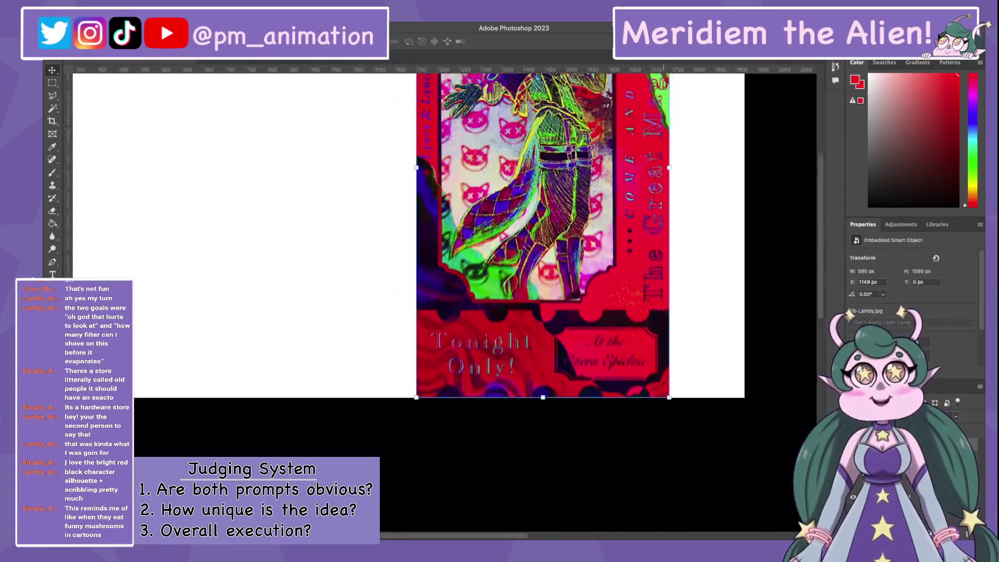
scroll(663, 302, left, 4)
scroll(664, 302, up, 1)
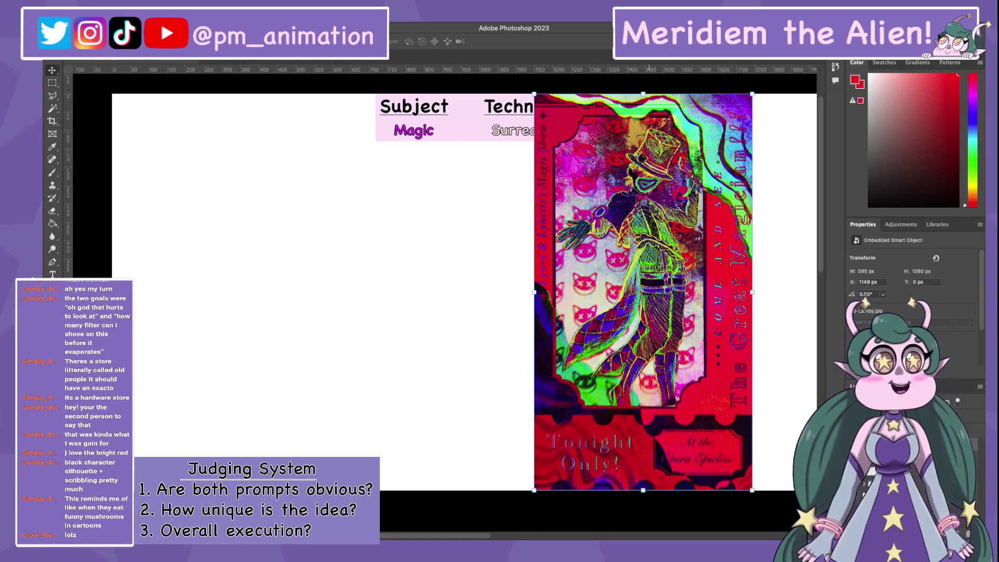
Show the entry thumbnails again and try fitting the ticket artwork below the row, undoing it
click(854, 471)
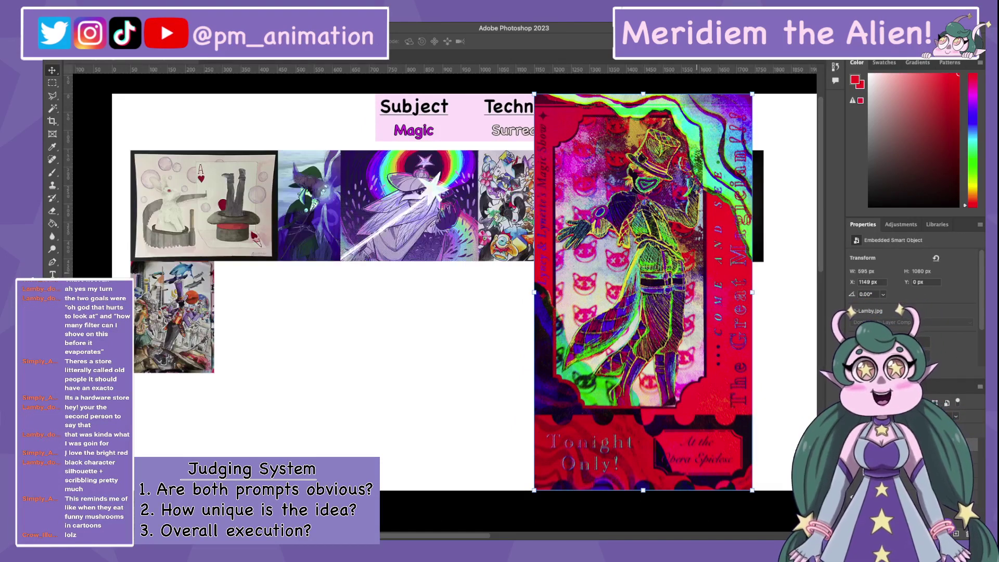
drag(648, 291, 523, 274)
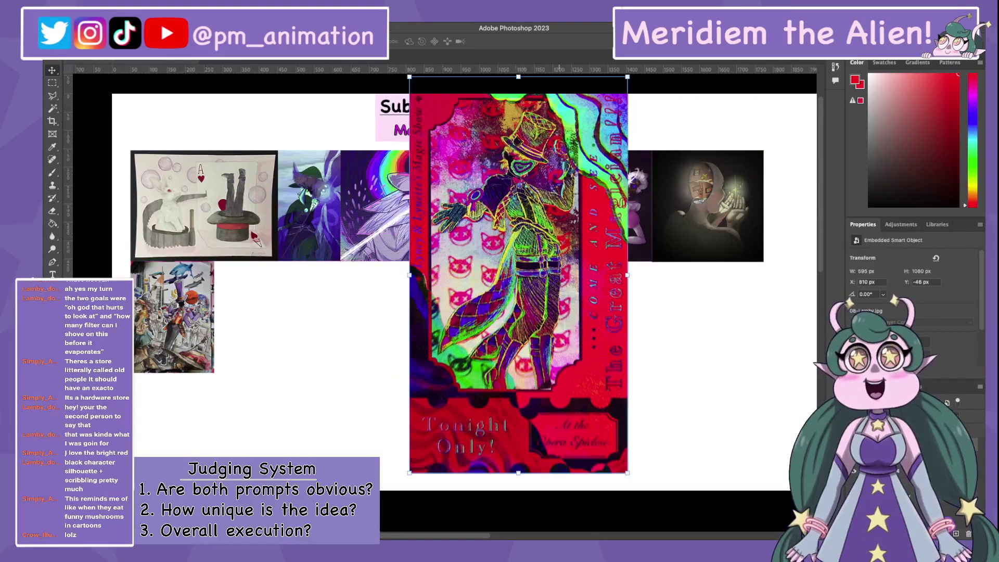
drag(627, 473, 506, 376)
key(ctrl+z)
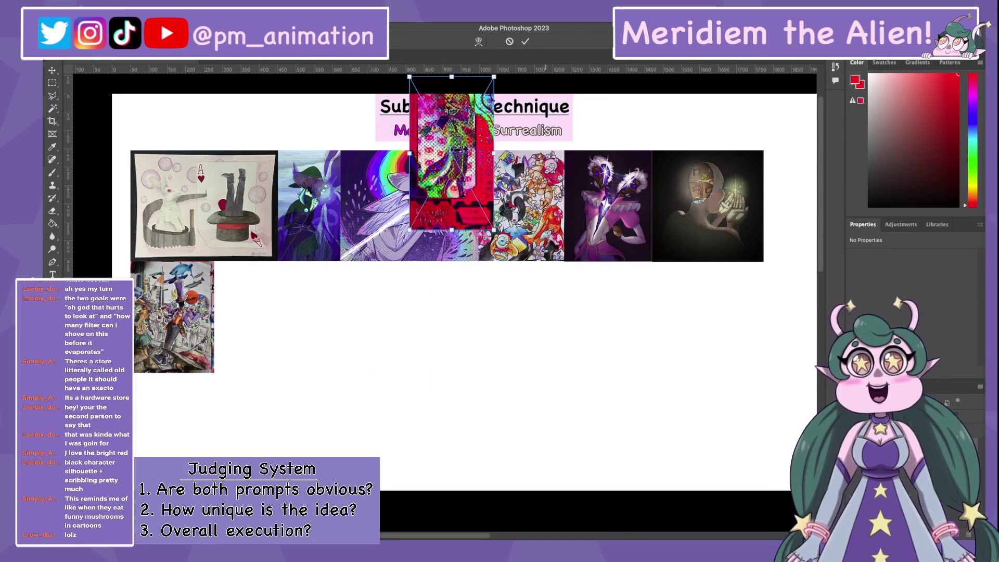
key(ctrl+z)
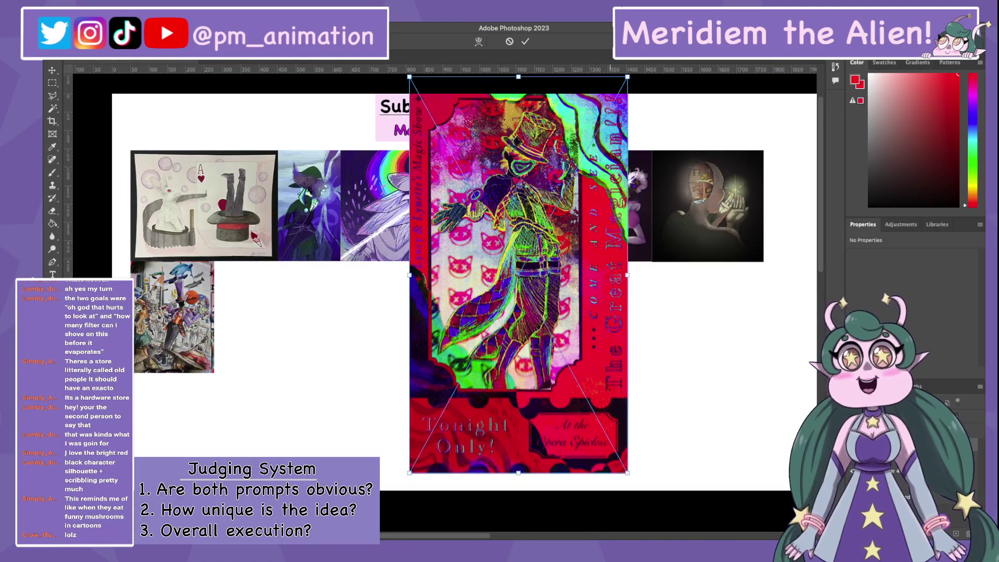
Shrink the ticket artwork to 170 × 308 px beside the collage in the second row
drag(627, 472, 505, 250)
drag(457, 164, 262, 349)
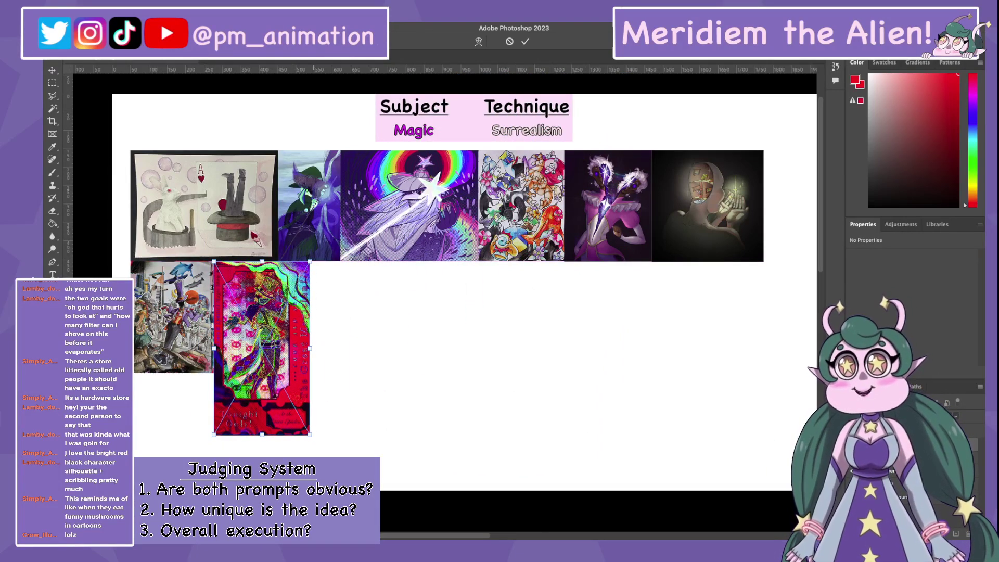
drag(309, 435, 276, 374)
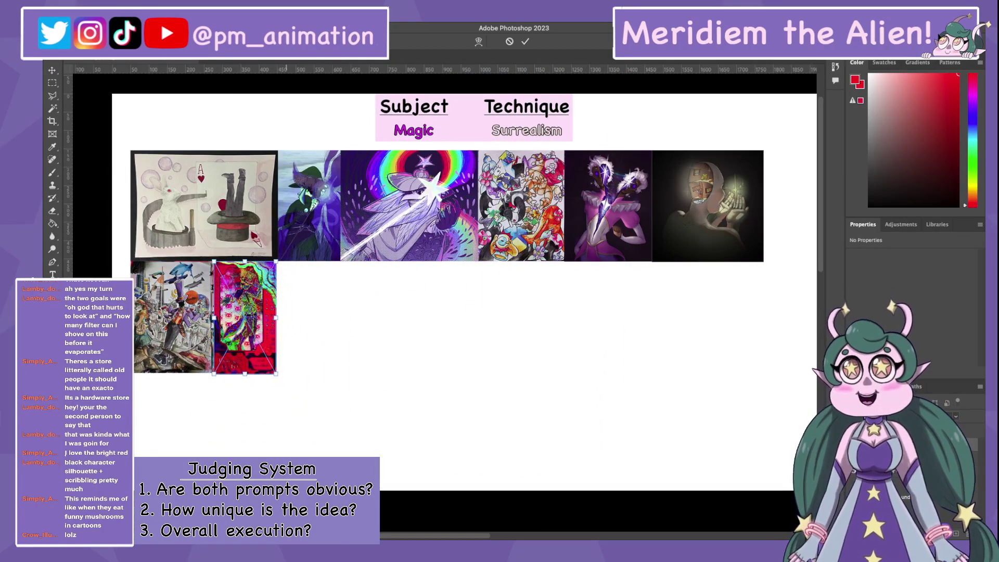
key(Return)
key(b)
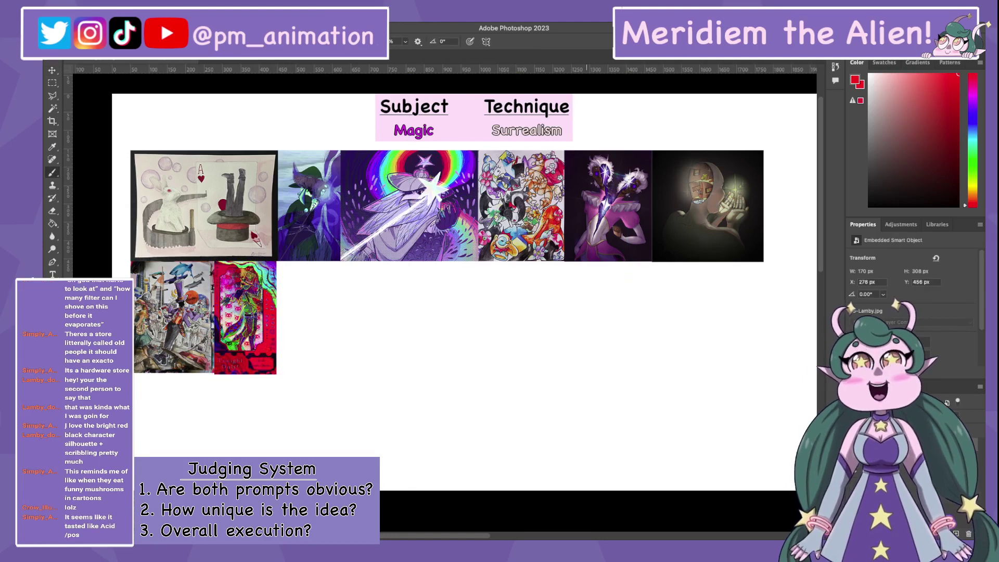
key(v)
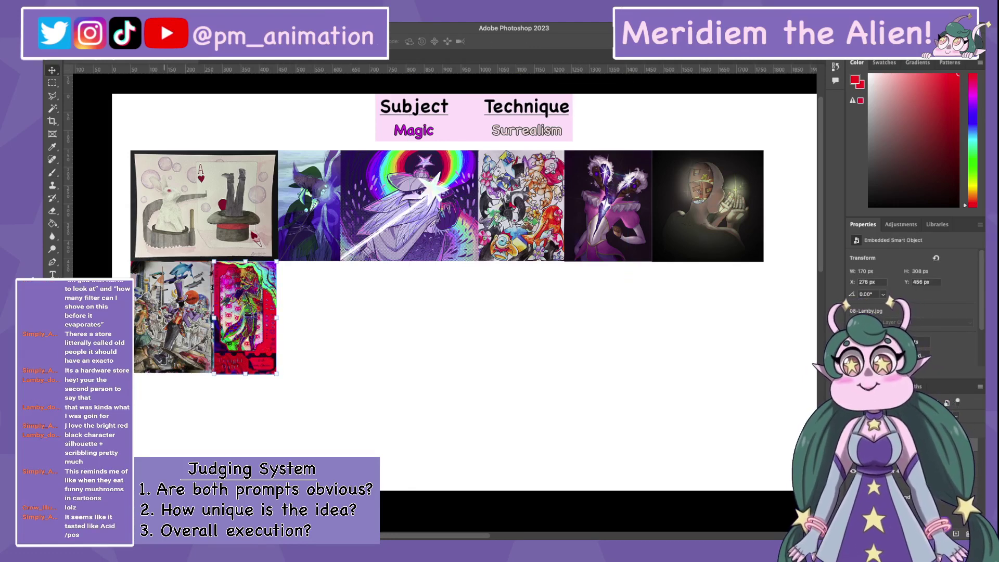
Rearrange the second row, moving the pink-figure artwork down beside the dark artwork
shift+click(197, 317)
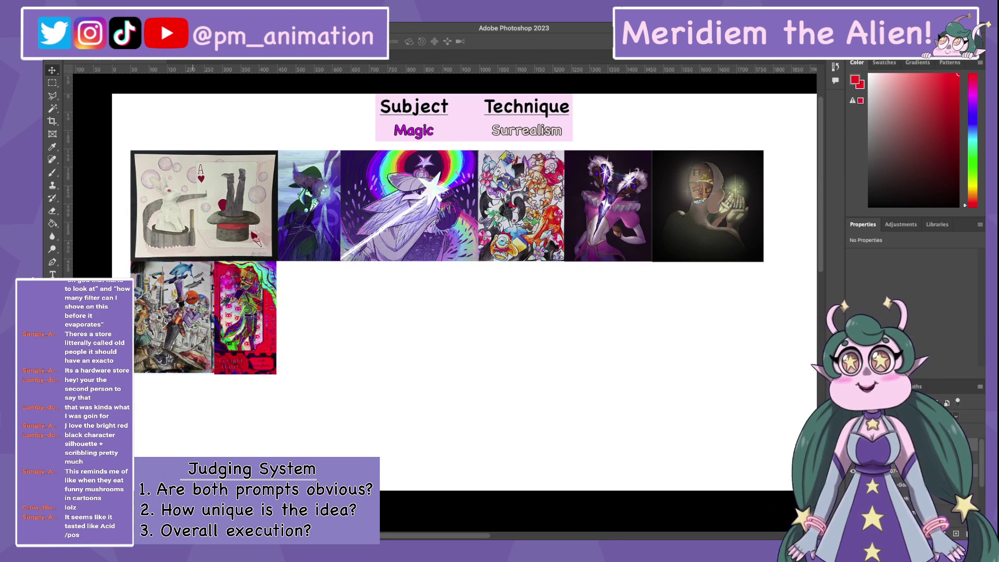
drag(197, 317, 432, 318)
scroll(432, 318, left, 4)
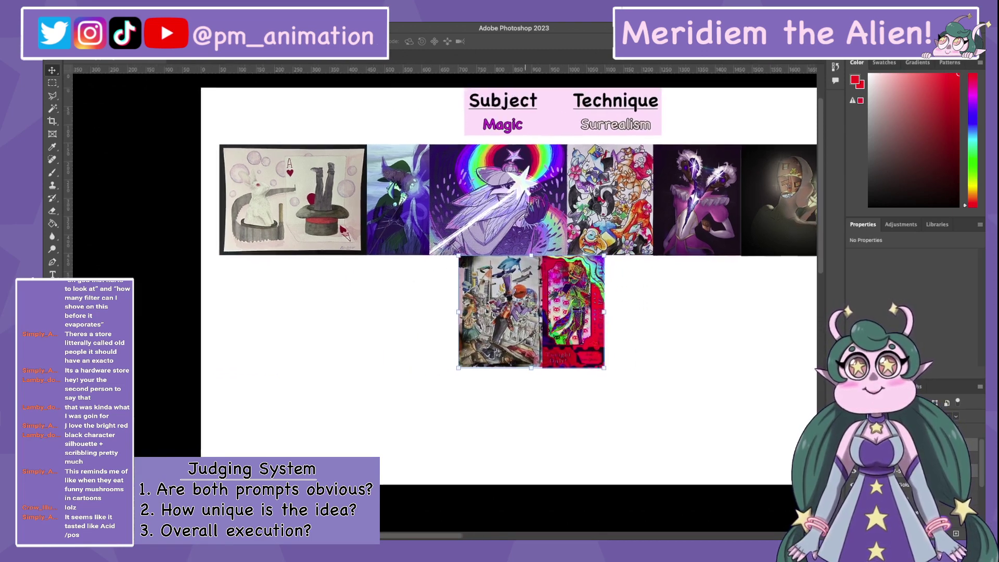
drag(520, 312, 282, 312)
click(458, 312)
drag(761, 234, 399, 341)
drag(701, 200, 524, 310)
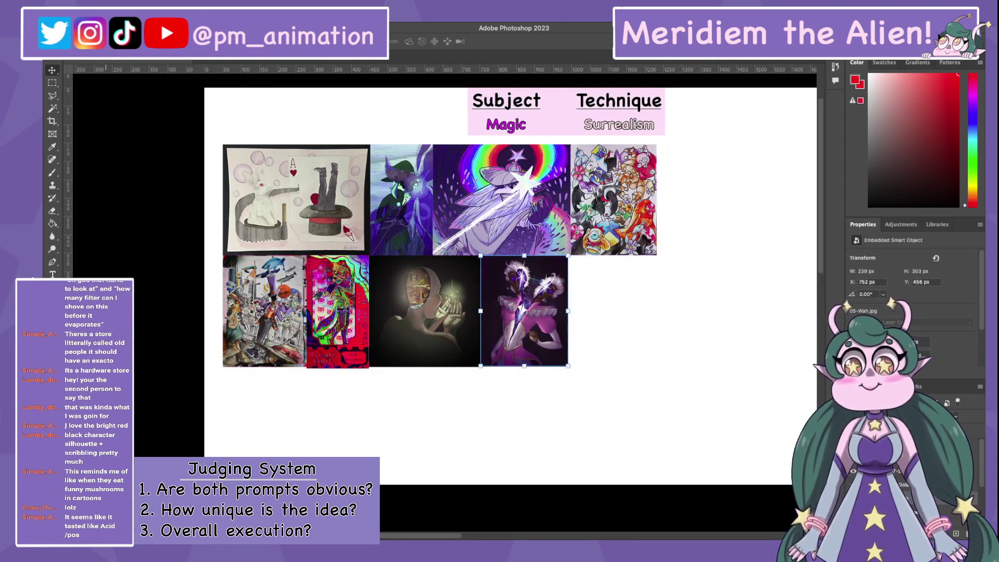
Scale up the whole eight-artwork grid with Free Transform and centre it on the board
click(916, 457)
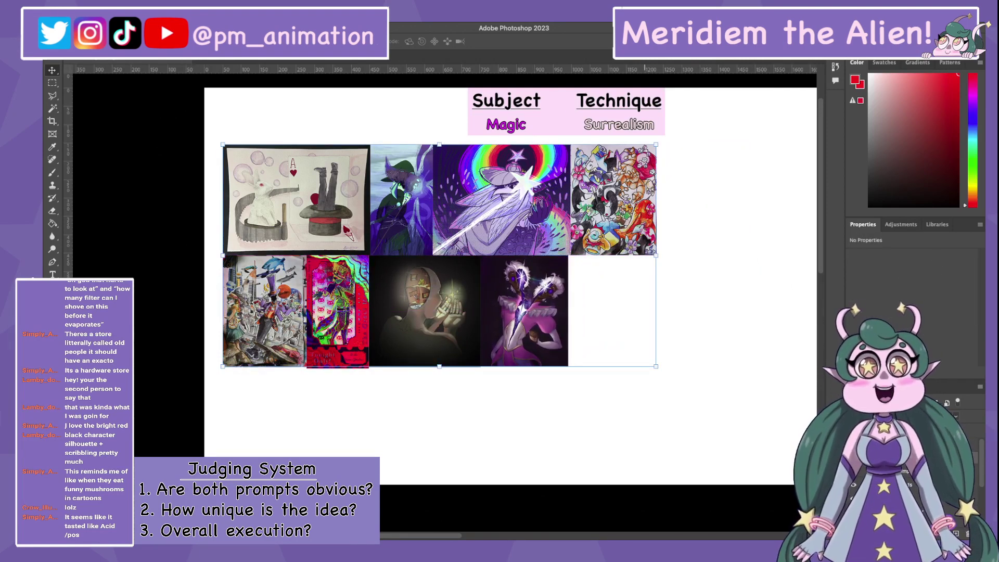
key(ctrl+t)
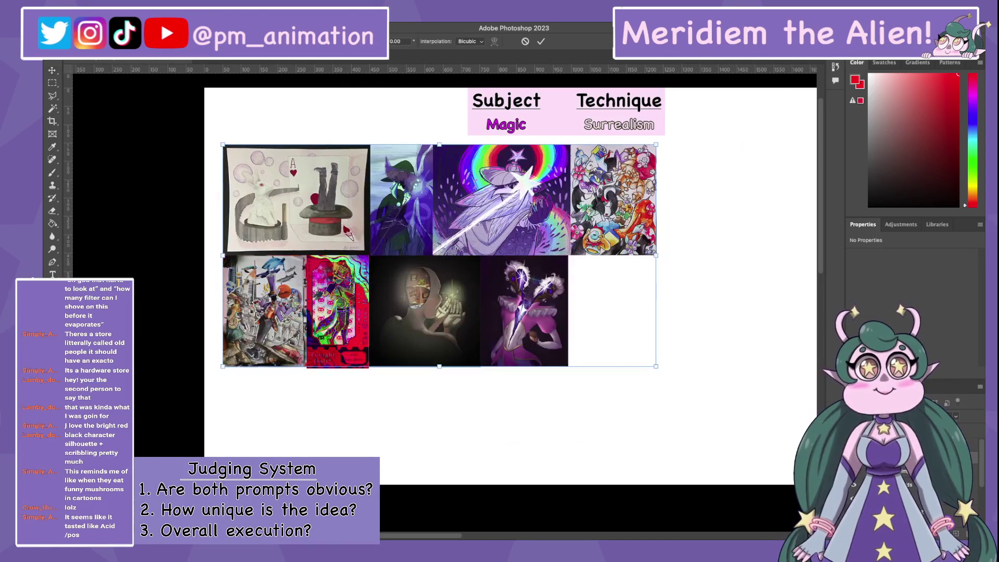
click(915, 457)
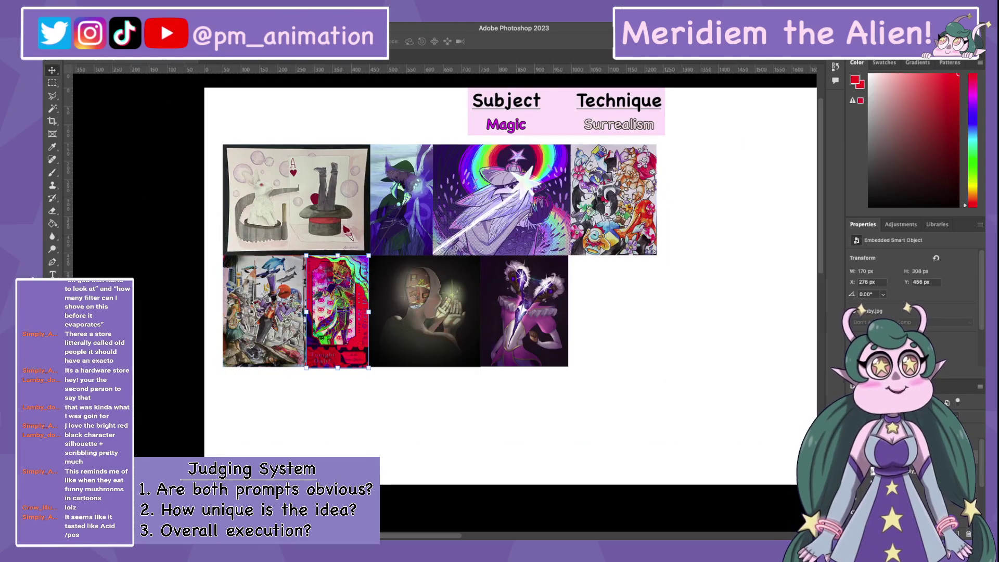
key(ctrl+alt+a)
drag(656, 368, 823, 454)
drag(749, 333, 660, 347)
drag(660, 348, 688, 348)
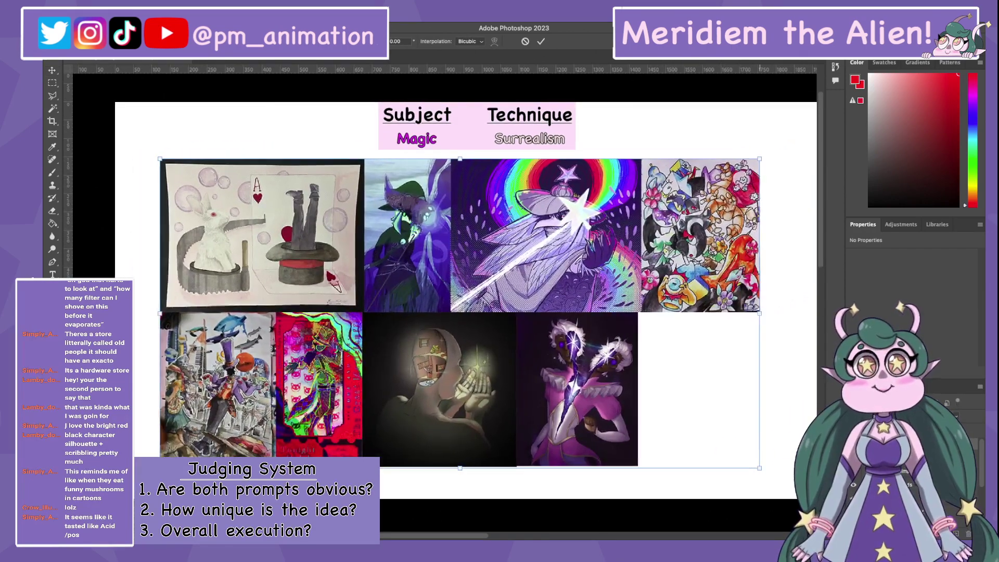
drag(760, 469, 809, 494)
drag(713, 377, 696, 368)
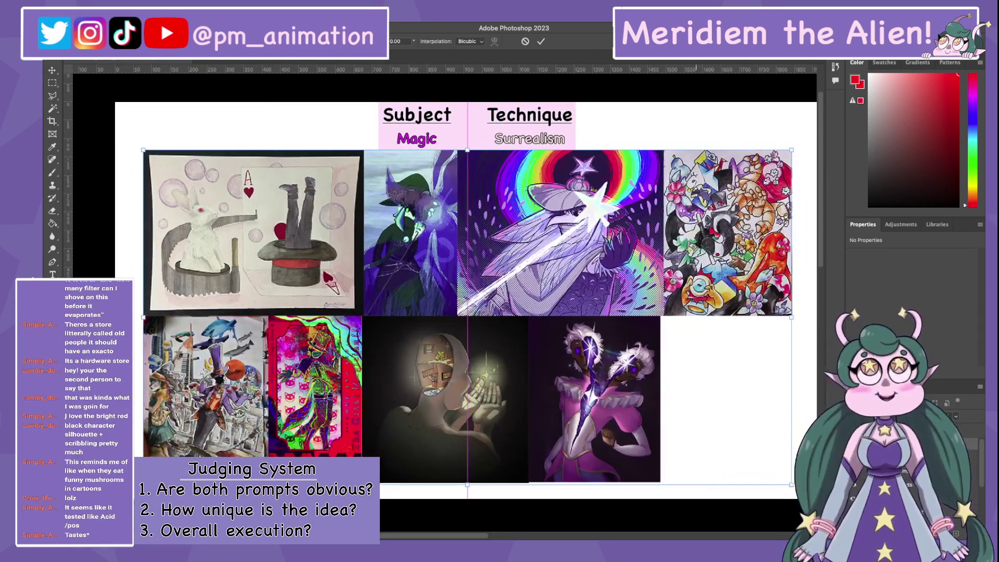
key(Return)
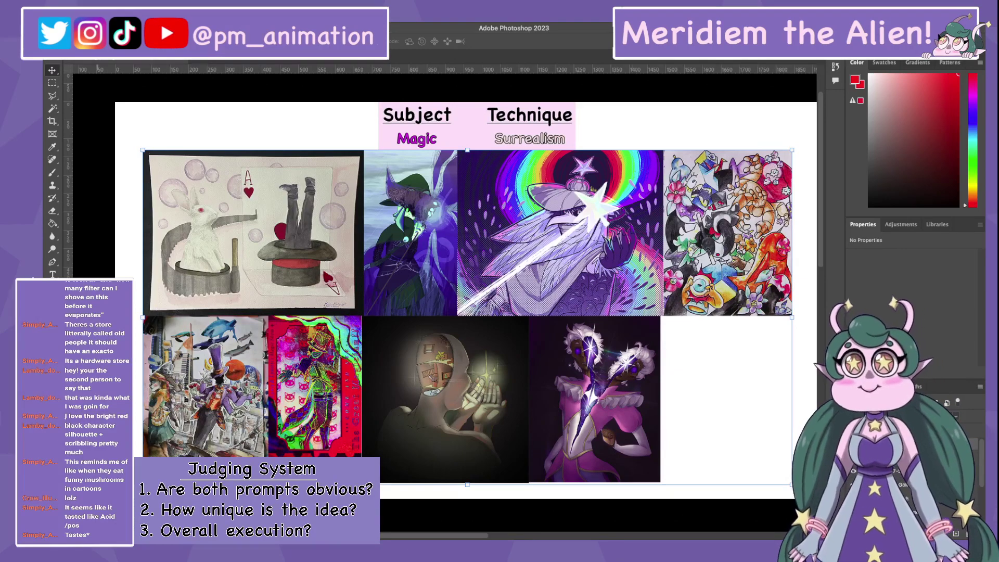
Marquee-select the four bottom-row artworks and drag them right, centring them under the top row
drag(252, 494, 562, 416)
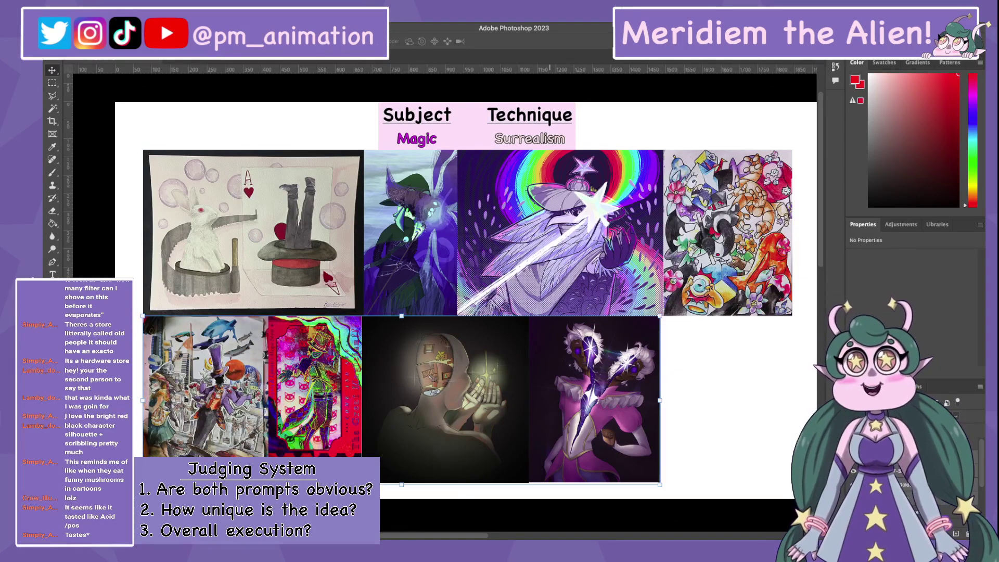
drag(465, 400, 538, 401)
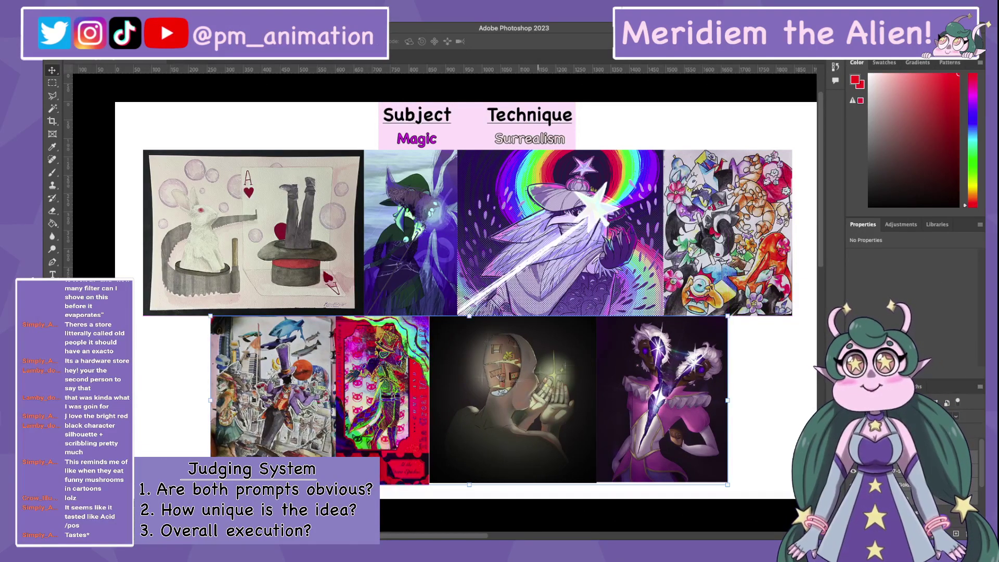
key(b)
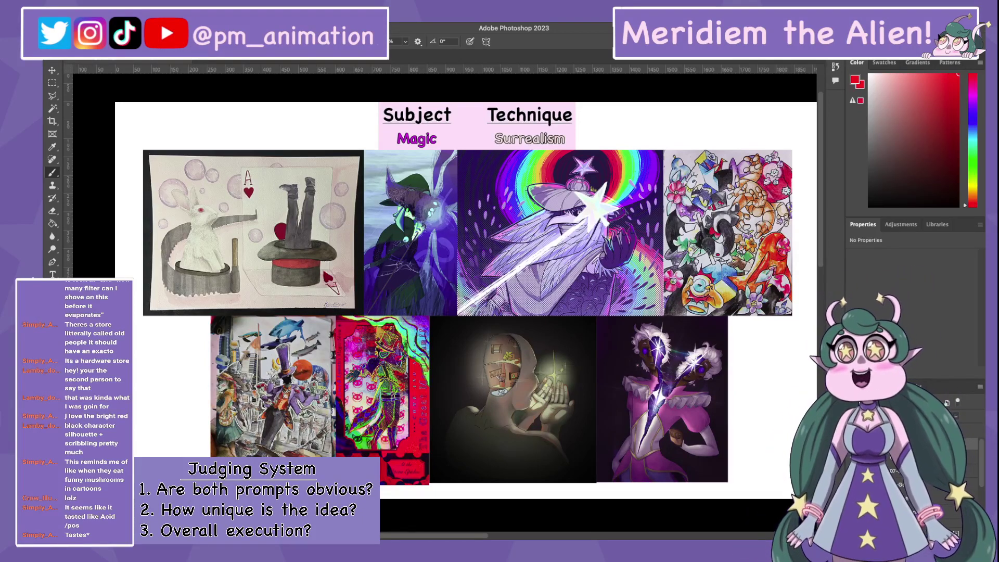
key(v)
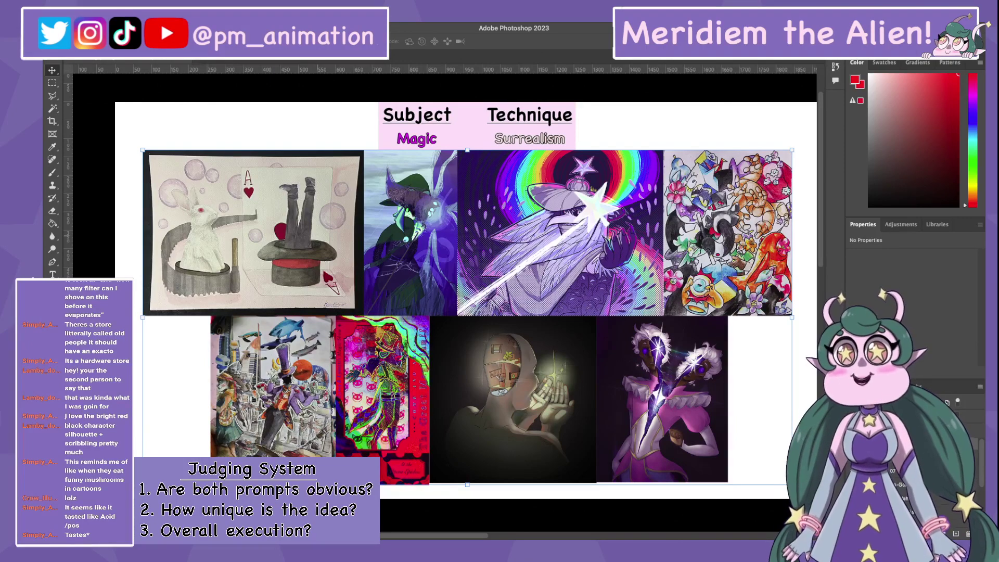
click(180, 382)
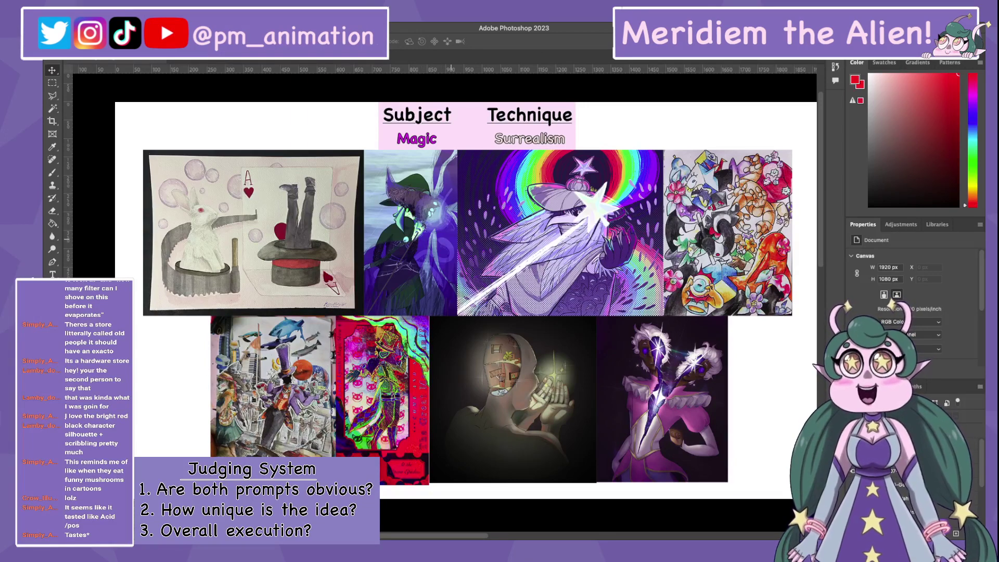
Delete the green-hatted witch and rainbow artworks from the board
click(451, 262)
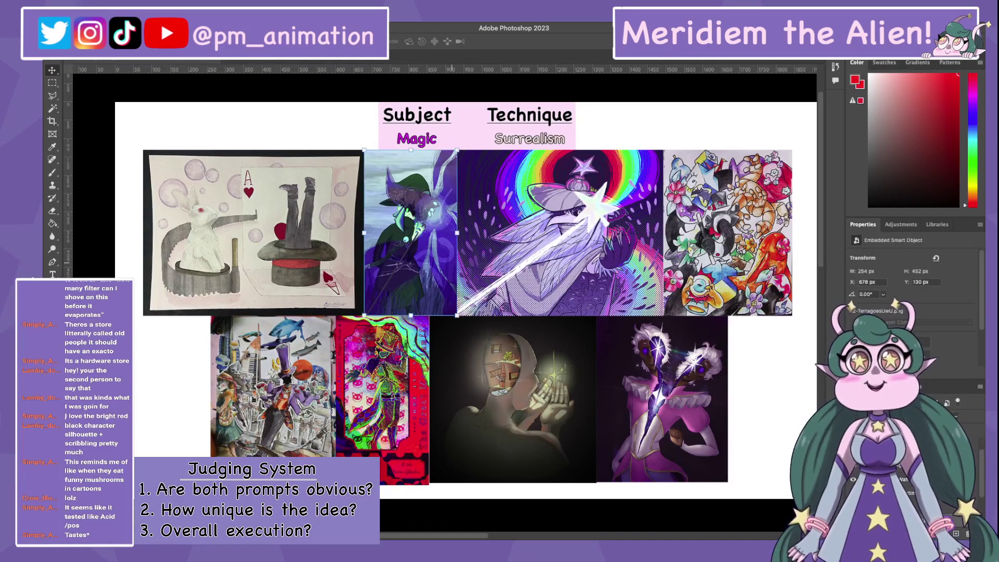
key(Delete)
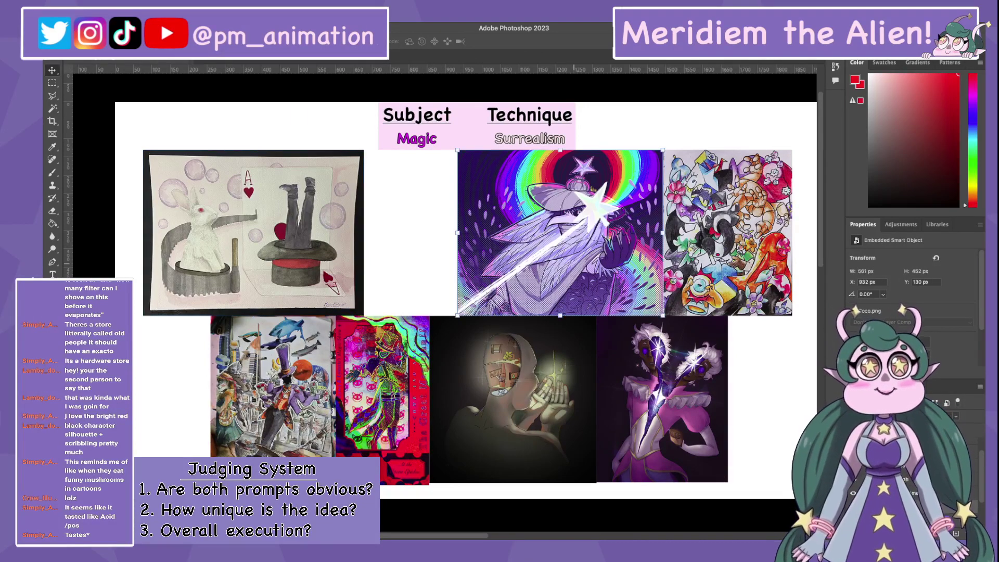
key(Delete)
Fill the top row with the colourful artwork, rabbit card and collage, shifted right
drag(730, 270, 591, 271)
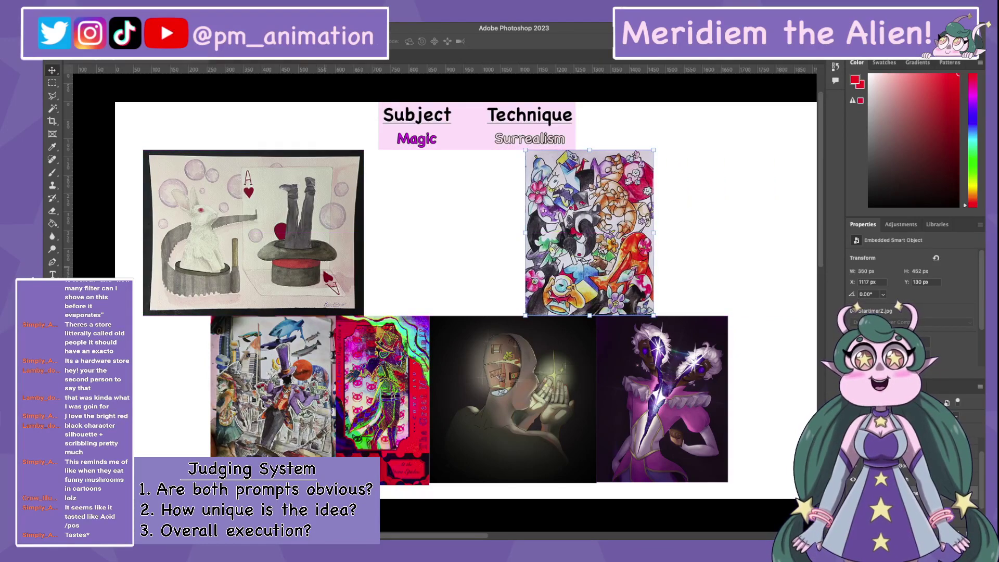
drag(307, 273, 353, 273)
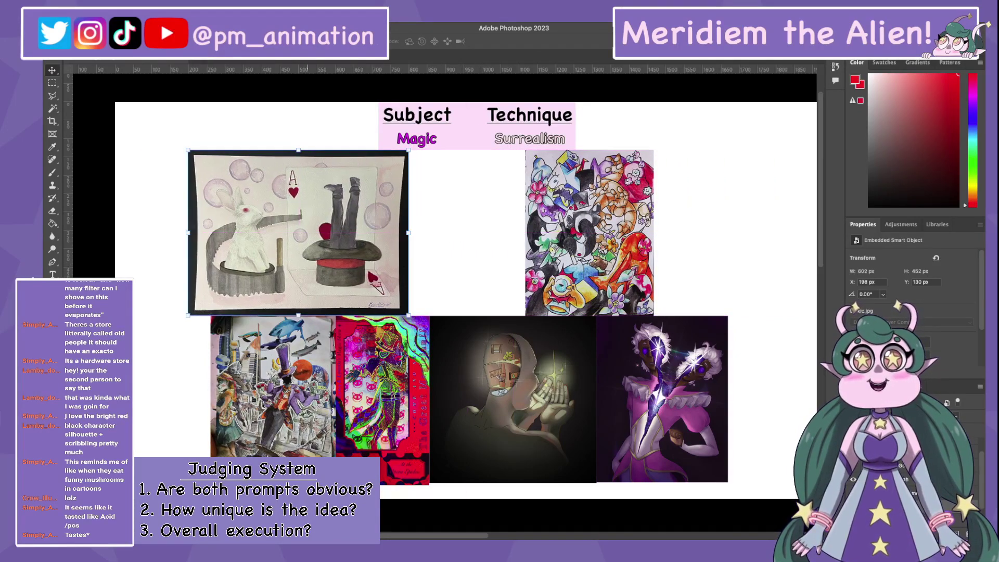
drag(280, 416, 472, 222)
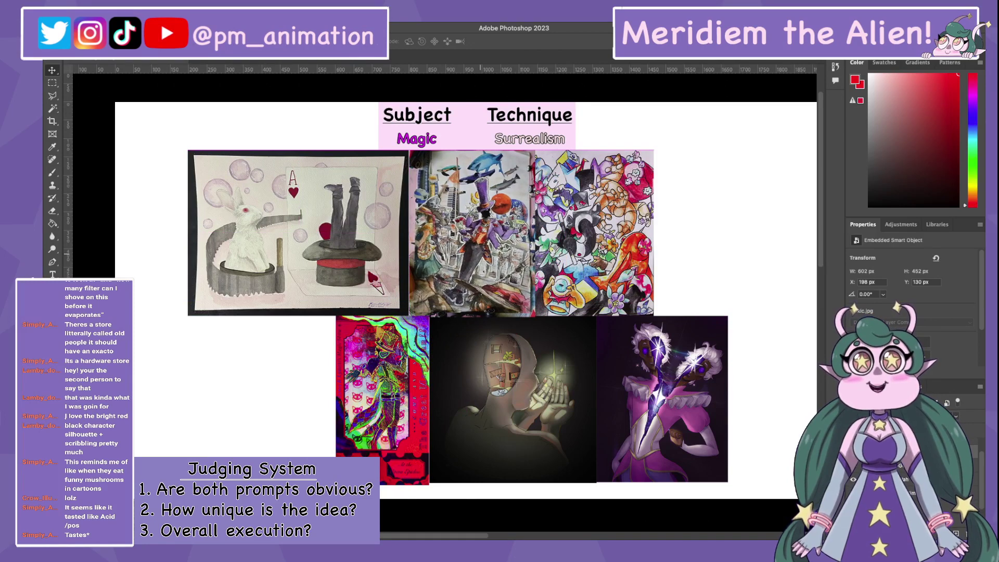
drag(571, 233, 581, 234)
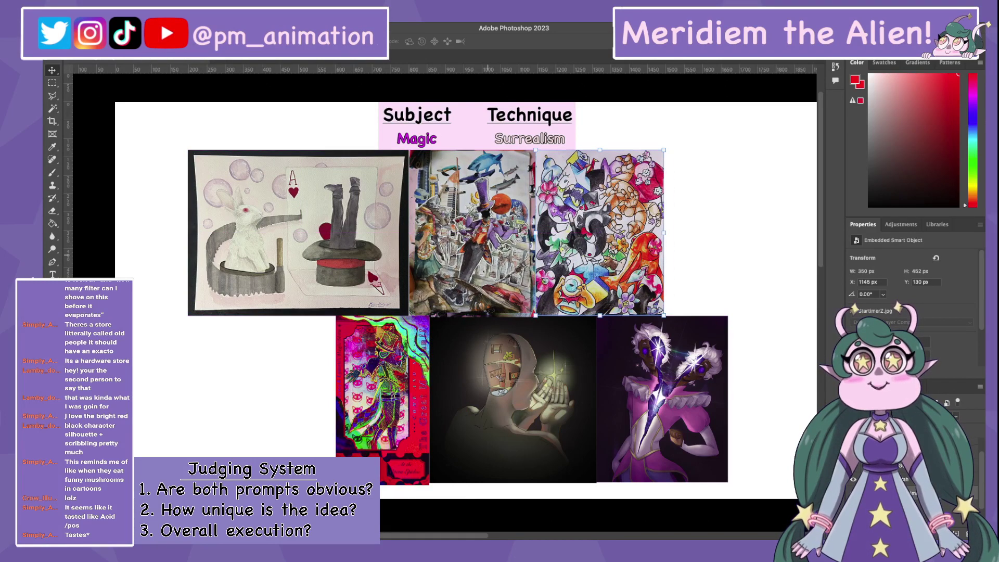
shift+click(482, 245)
shift+click(375, 255)
drag(291, 233, 401, 233)
drag(481, 232, 478, 232)
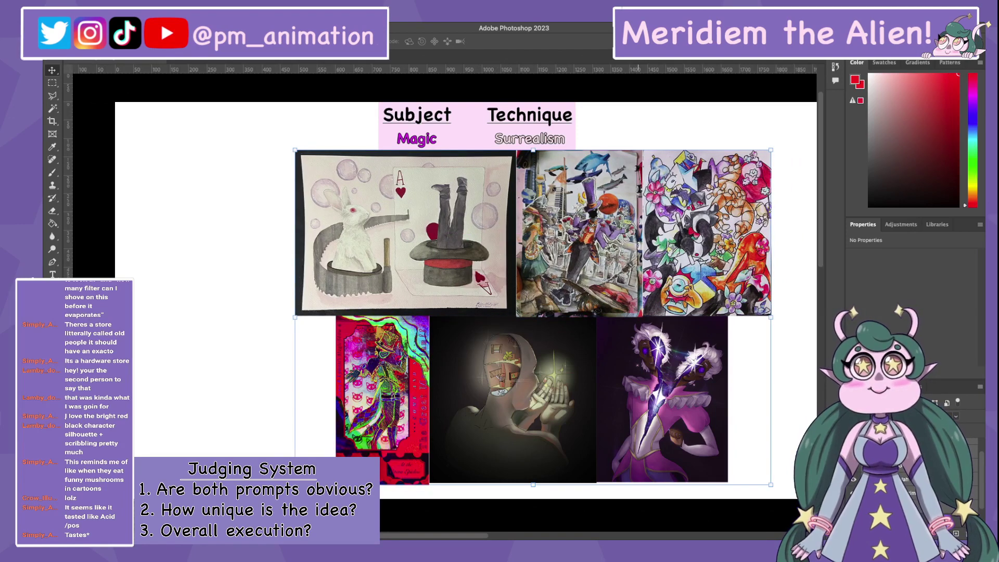
Centre all six artworks on the board and adjust the purple character artwork
drag(637, 233, 581, 233)
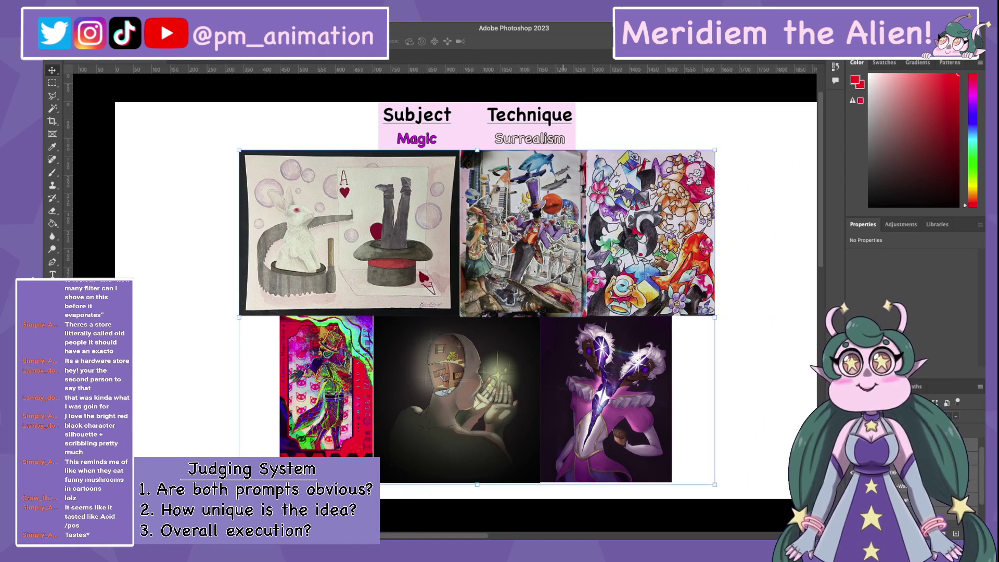
click(741, 234)
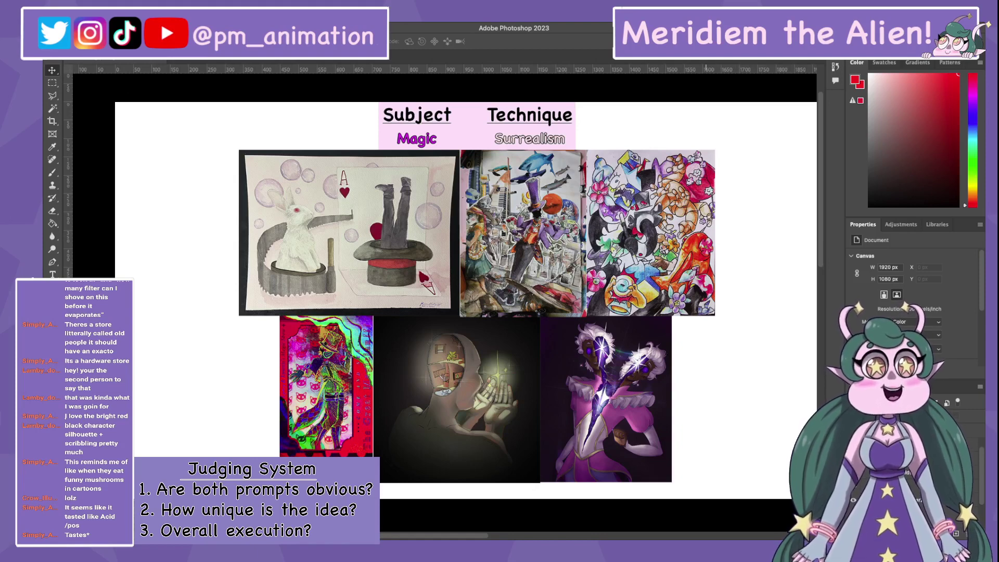
drag(606, 234, 670, 225)
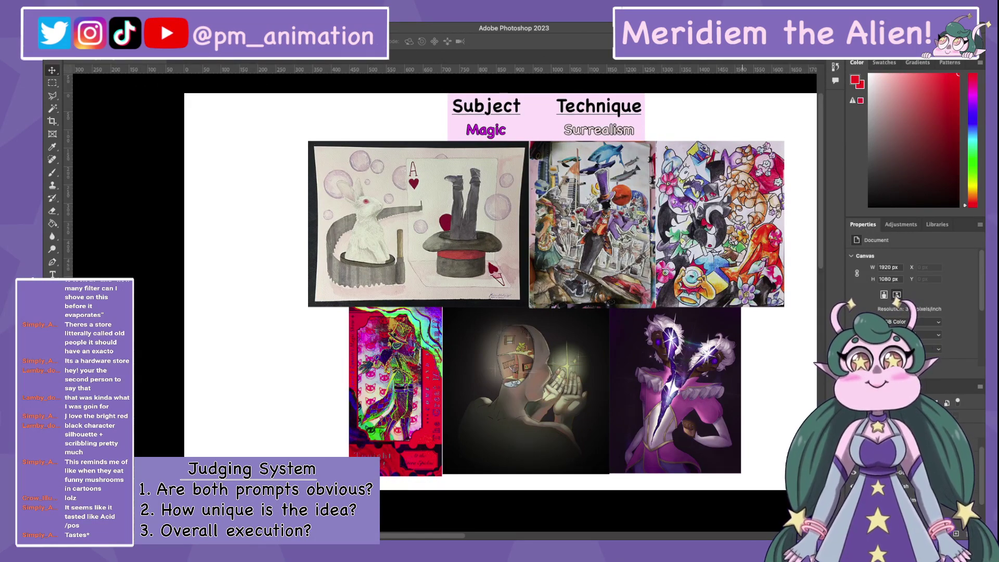
mouse_move(676, 391)
mouse_down()
mouse_move(736, 340)
mouse_move(752, 407)
mouse_move(751, 364)
mouse_move(743, 380)
mouse_move(736, 364)
mouse_move(675, 391)
mouse_up()
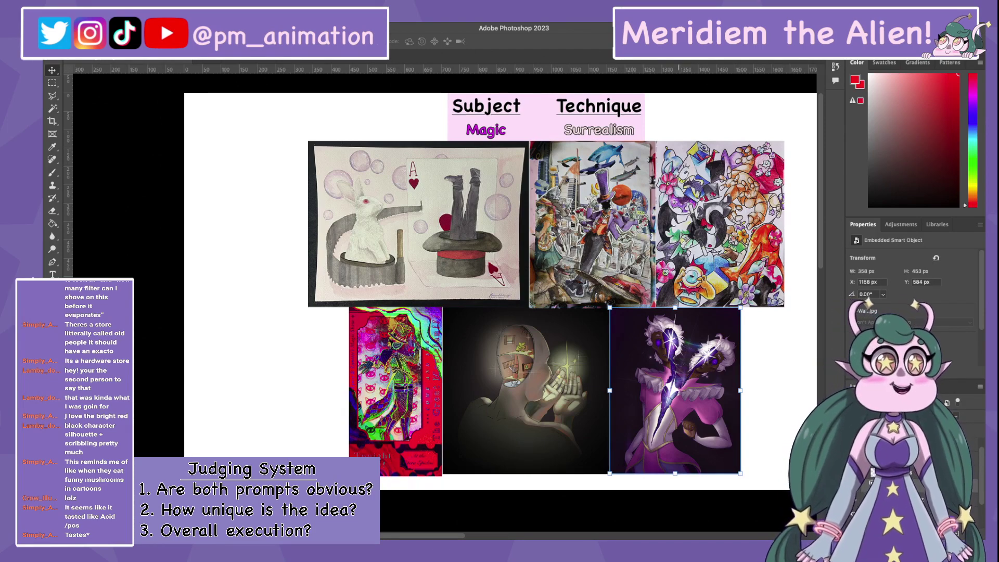
Delete the purple character artwork and move the dark hands artwork to the board's lower right
scroll(547, 292, up, 1)
drag(666, 394, 570, 389)
shift+click(481, 411)
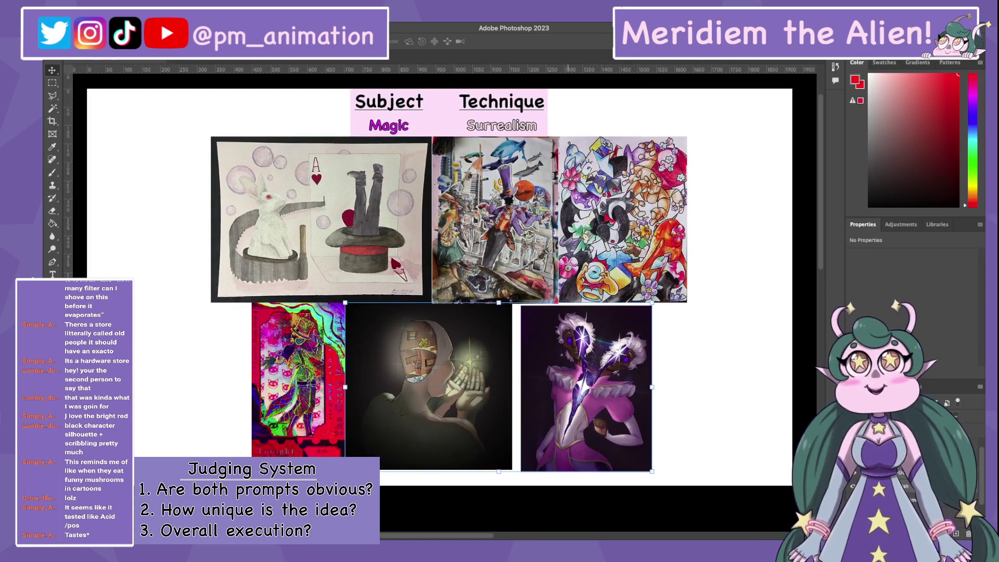
drag(476, 411, 591, 410)
click(533, 494)
drag(523, 394, 522, 394)
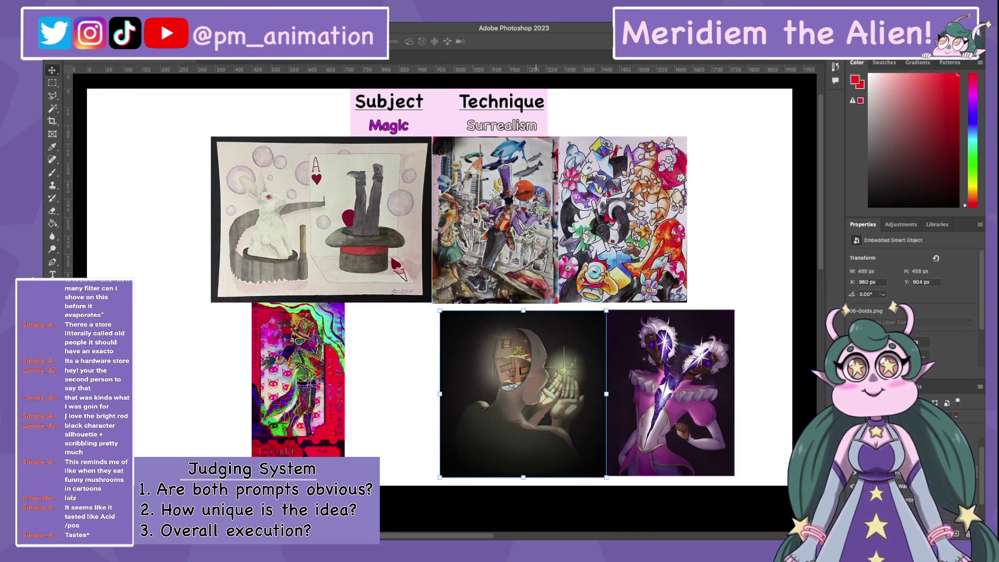
click(673, 405)
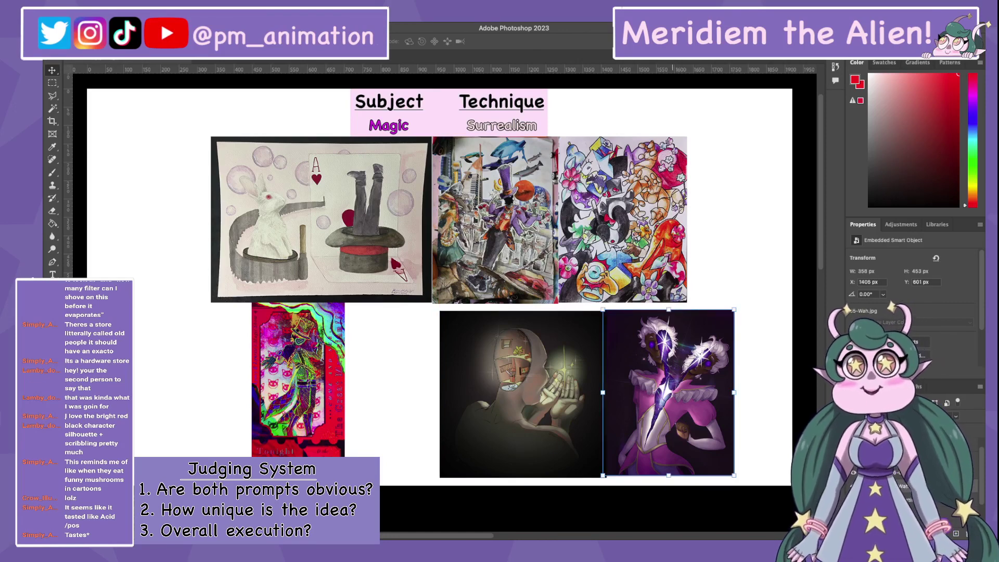
drag(536, 398, 509, 397)
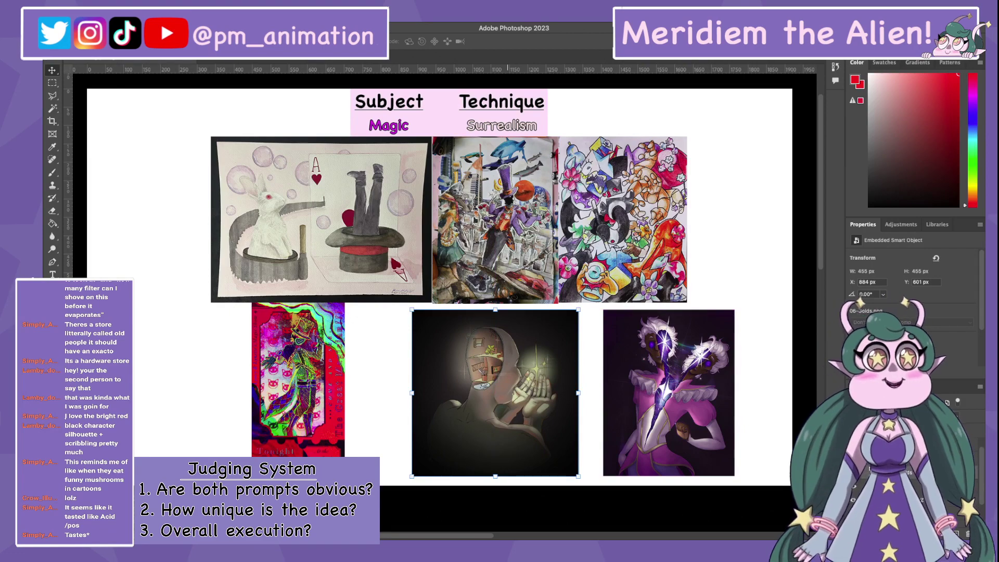
click(658, 393)
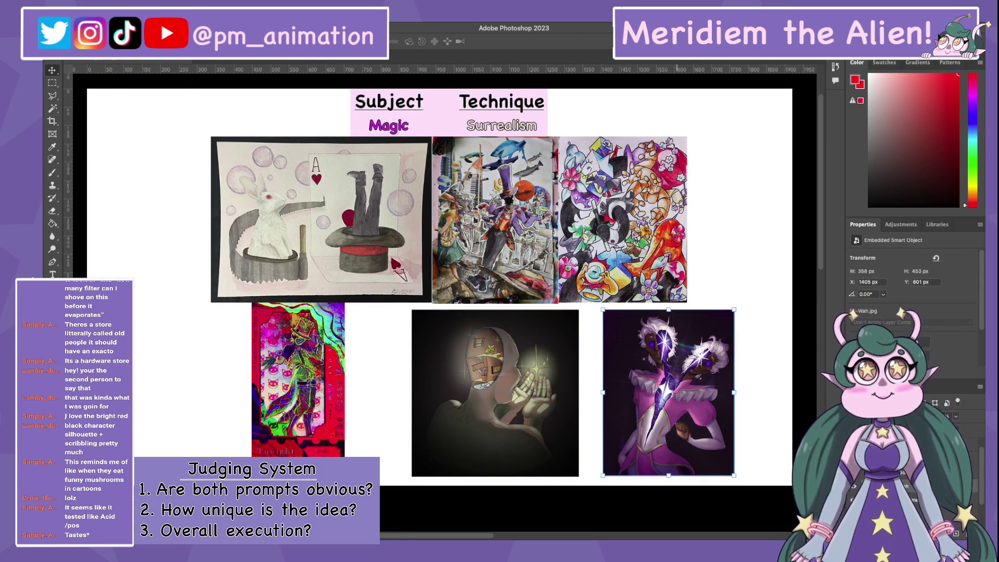
key(Delete)
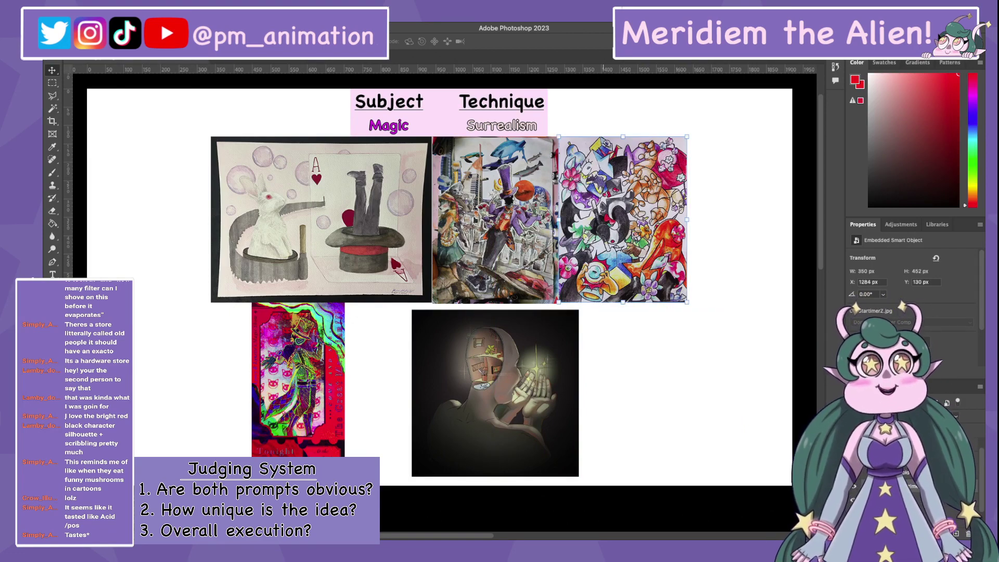
drag(497, 393, 743, 502)
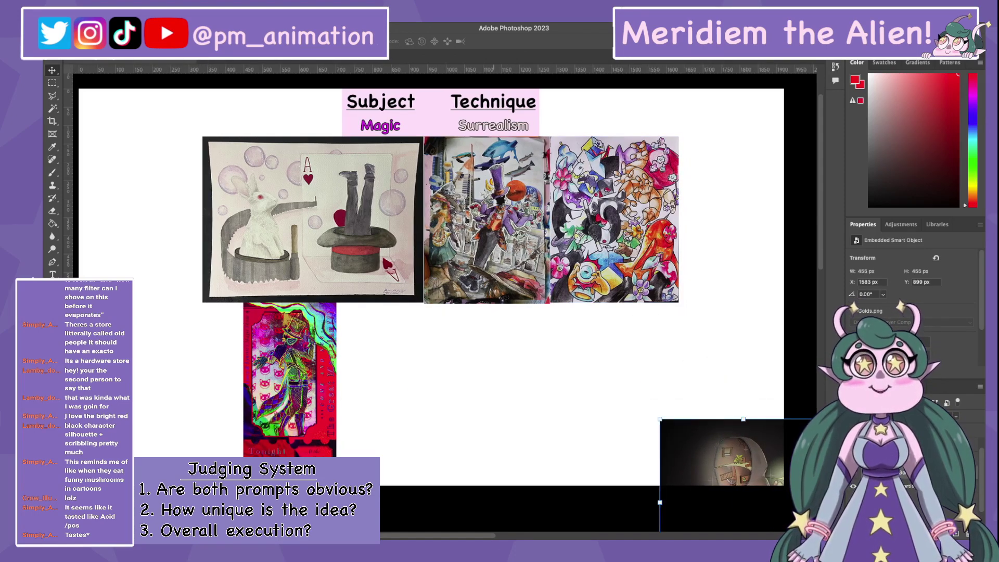
Cluster the rabbit painting and collage at upper left, with the red poster and colourful painting below
drag(385, 267, 275, 268)
drag(487, 218, 376, 219)
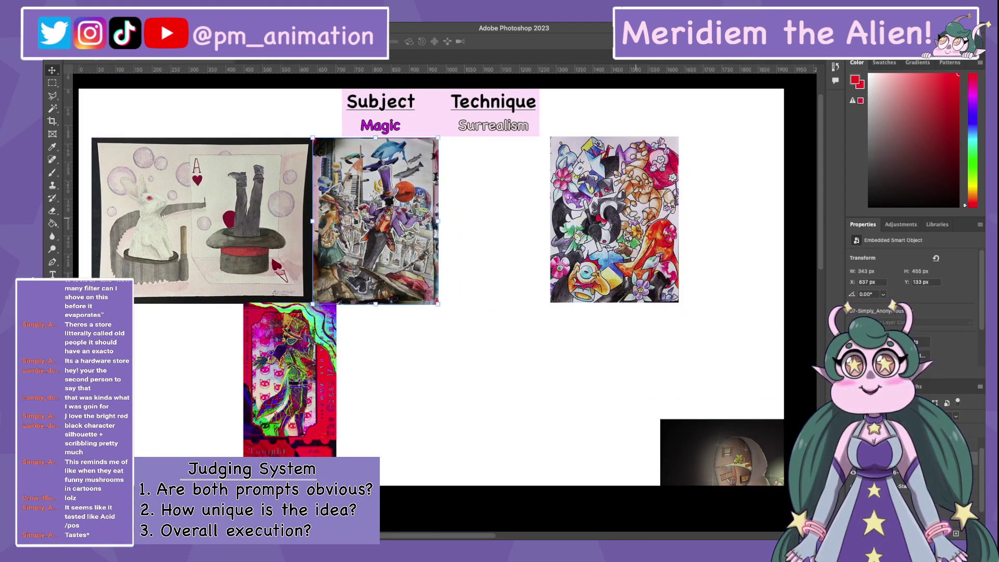
mouse_move(636, 218)
mouse_down()
mouse_move(449, 400)
mouse_move(423, 387)
mouse_up()
drag(298, 384, 244, 391)
drag(363, 390, 319, 391)
drag(234, 391, 234, 386)
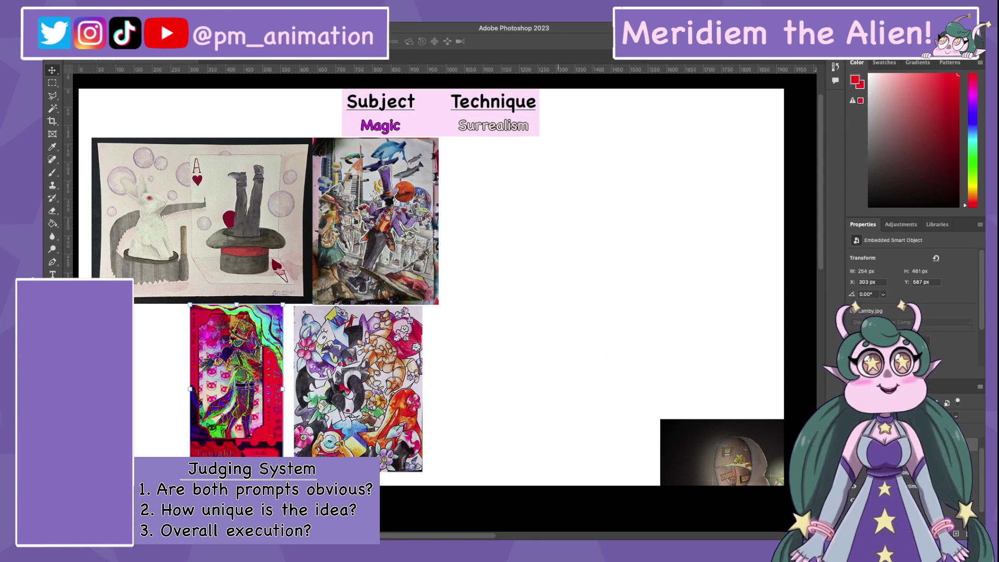
Marquee-select the four artworks and shift them right toward the board's centre
click(562, 354)
drag(503, 248, 268, 401)
drag(278, 261, 433, 266)
click(608, 275)
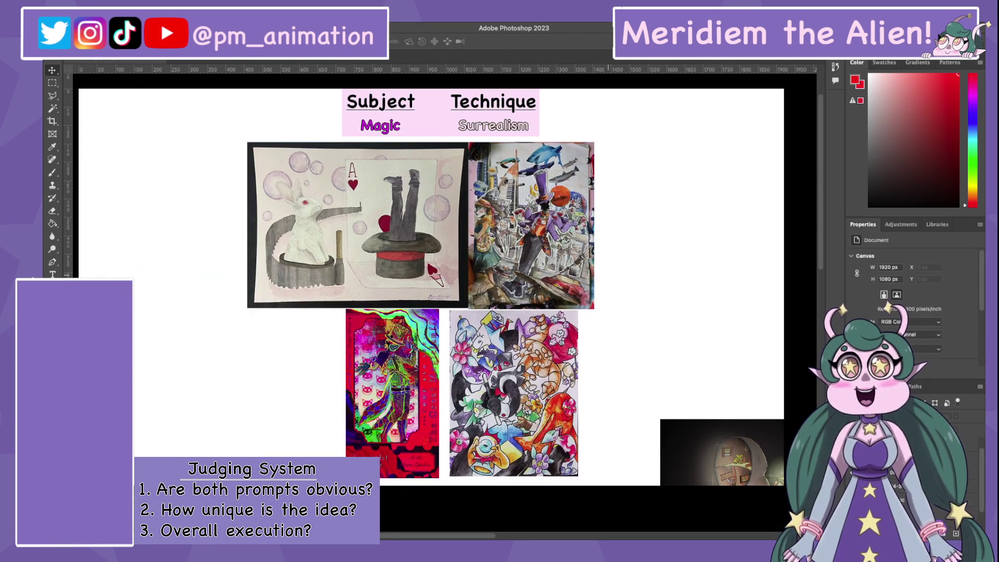
Push the red poster and colourful drawing together under the rabbit painting and align the collage
drag(397, 384, 362, 384)
drag(491, 383, 447, 381)
click(609, 364)
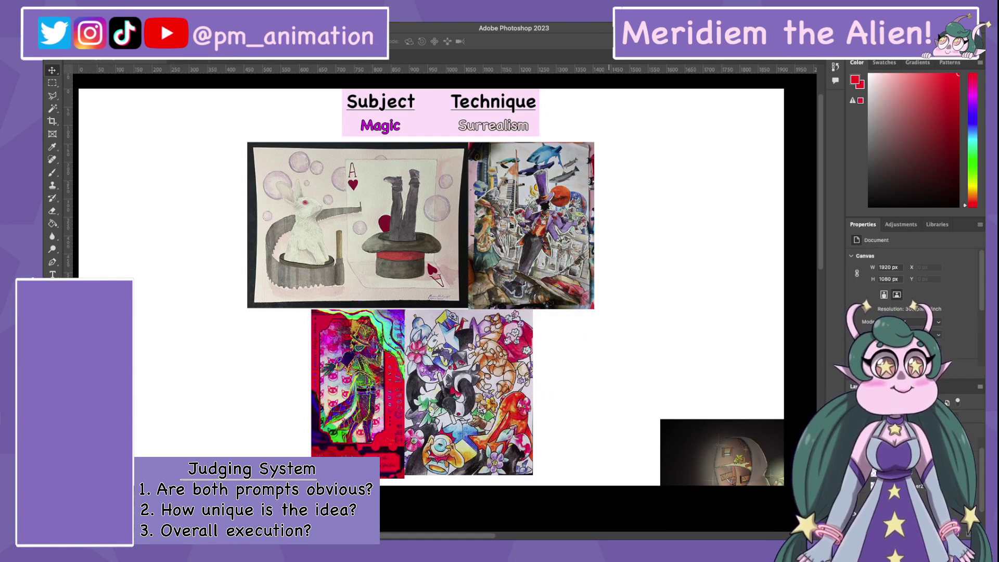
drag(538, 257, 538, 257)
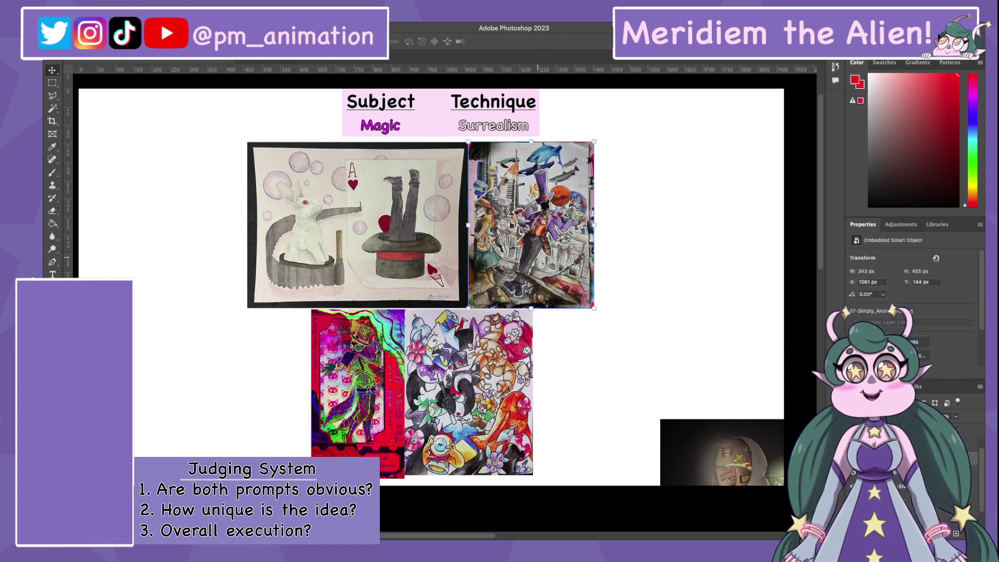
click(426, 234)
click(626, 223)
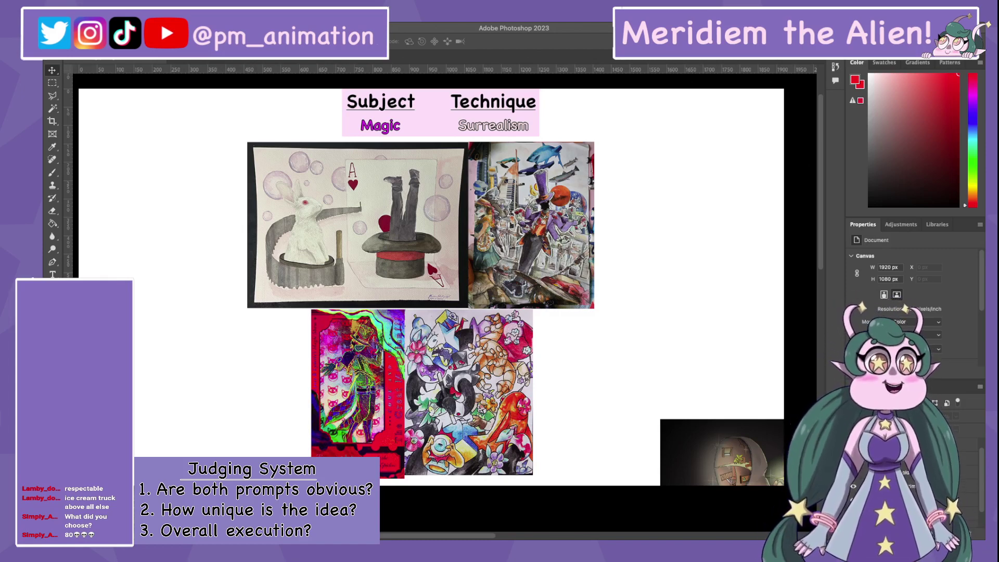
scroll(623, 281, left, 1)
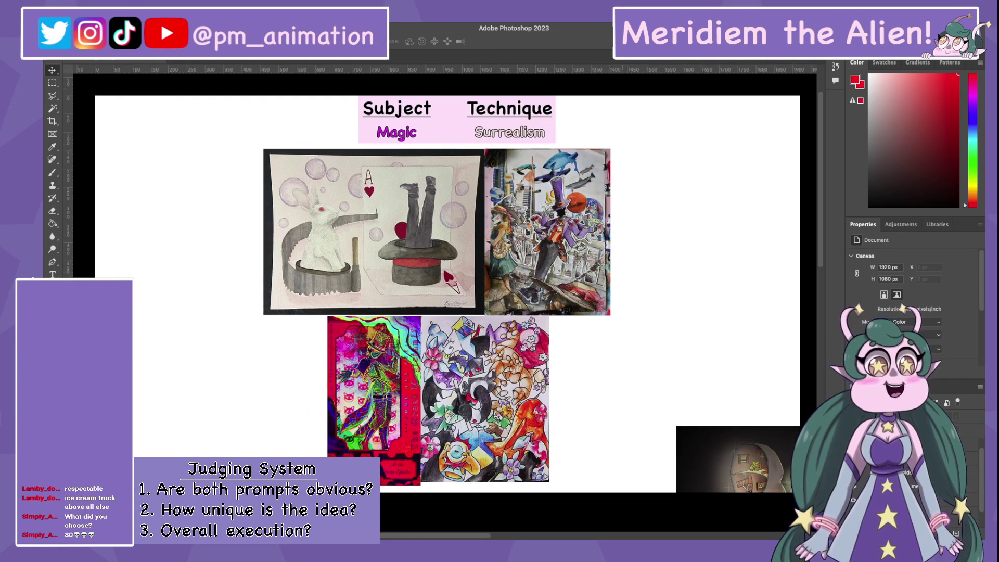
scroll(622, 281, left, 1)
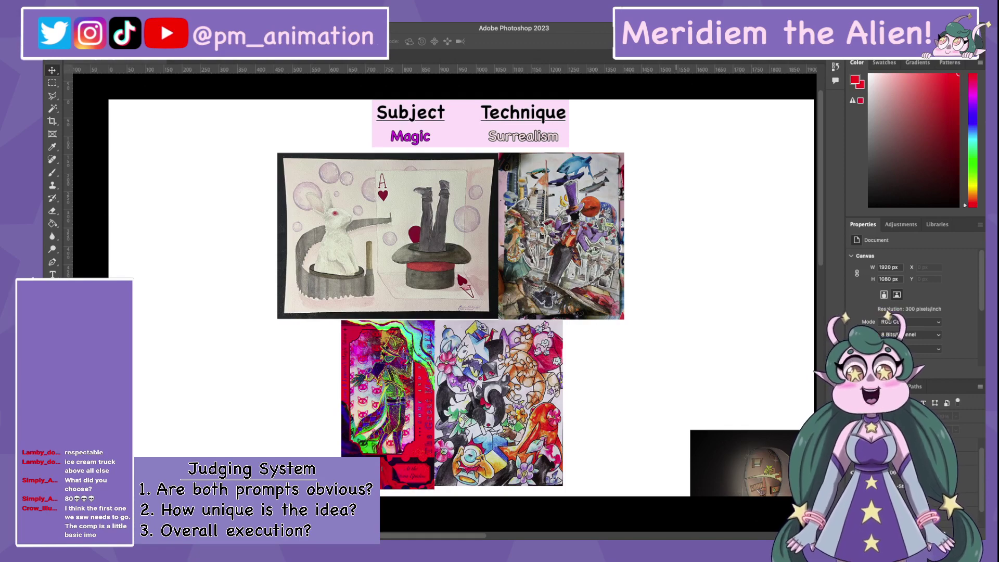
scroll(676, 281, left, 2)
scroll(676, 281, down, 1)
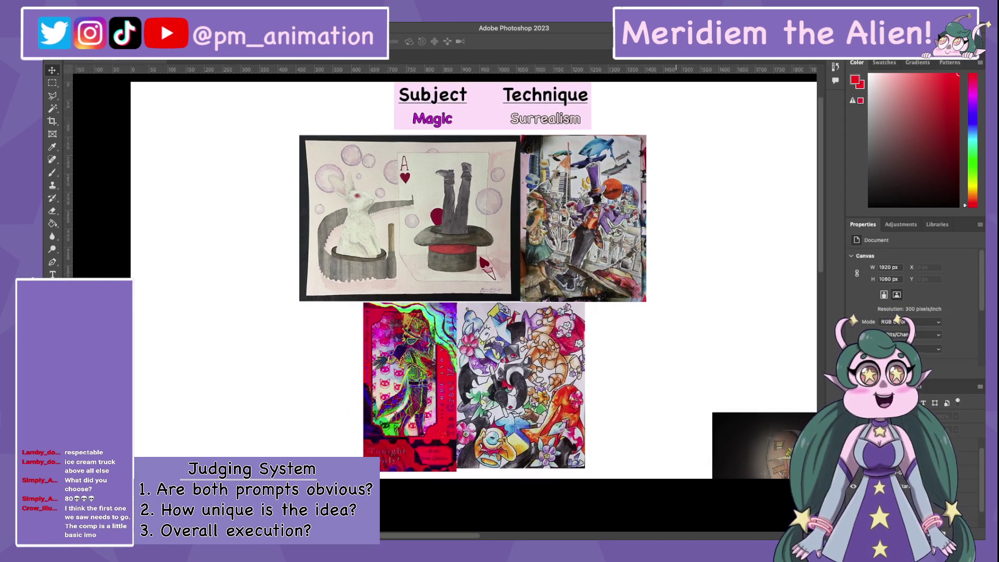
scroll(467, 292, down, 2)
scroll(467, 293, right, 1)
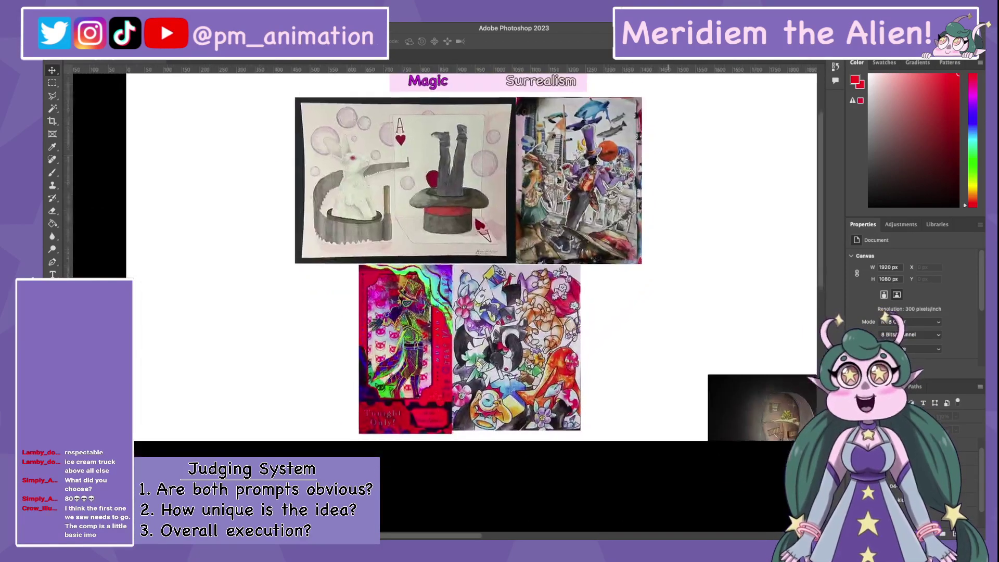
scroll(468, 293, up, 2)
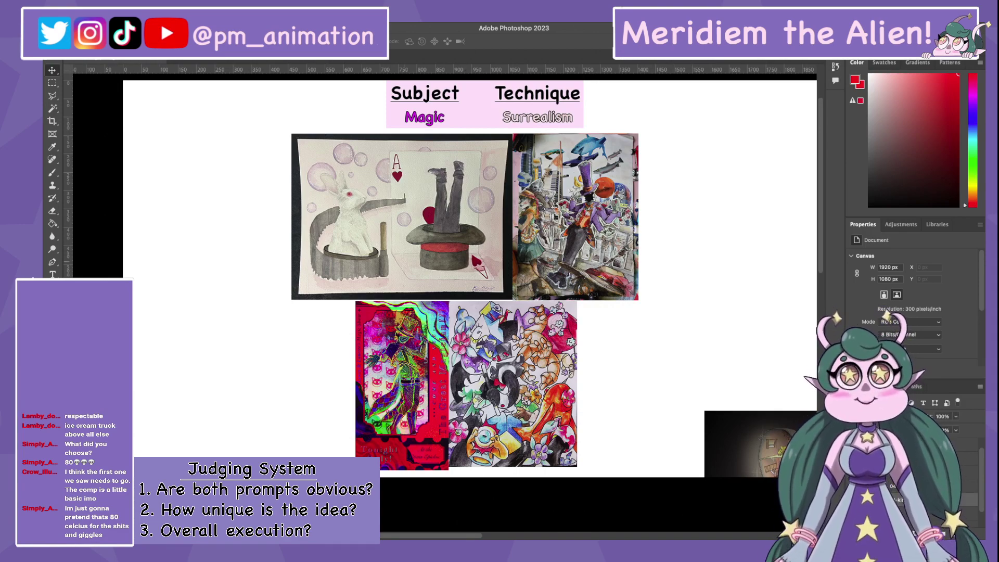
Move the red poster and colourful drawing into the top row and delete the rabbit-and-hat painting
drag(405, 259, 295, 259)
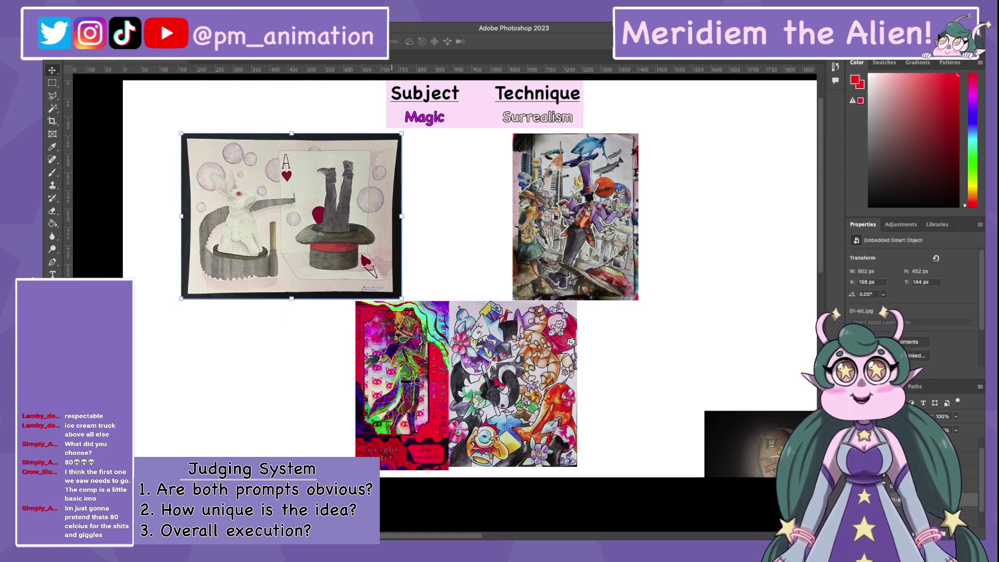
drag(392, 406, 452, 237)
drag(511, 419, 702, 252)
drag(702, 218, 698, 218)
click(312, 214)
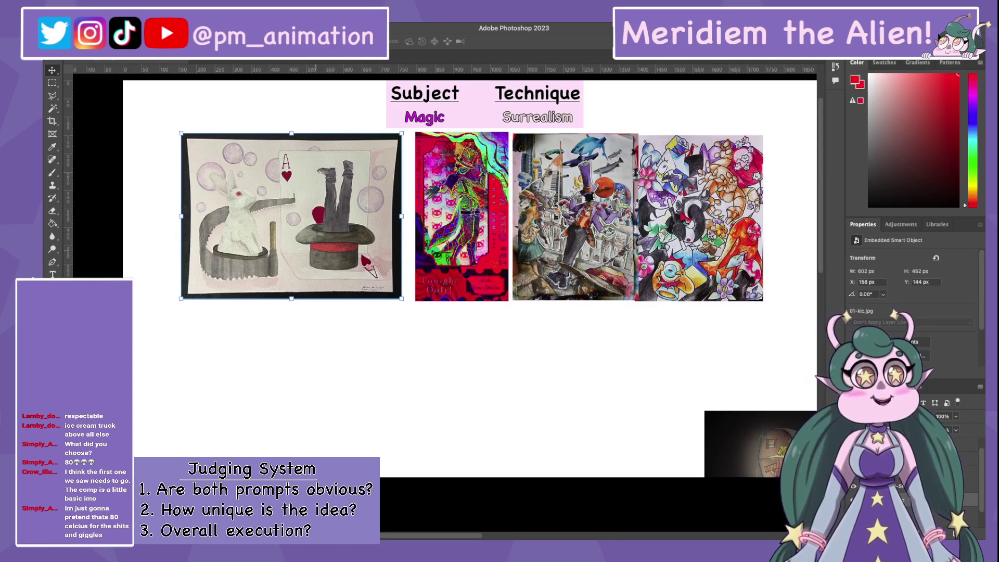
key(Delete)
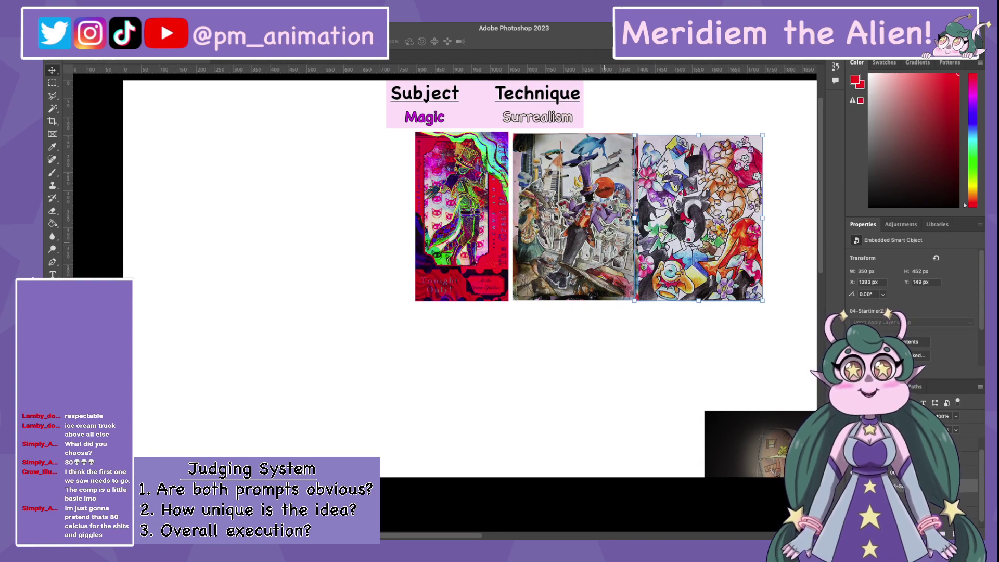
Centre the poster, collage and colourful drawing row, with the hooded-figure artwork placed below
shift+click(604, 242)
shift+click(474, 229)
drag(572, 224, 482, 232)
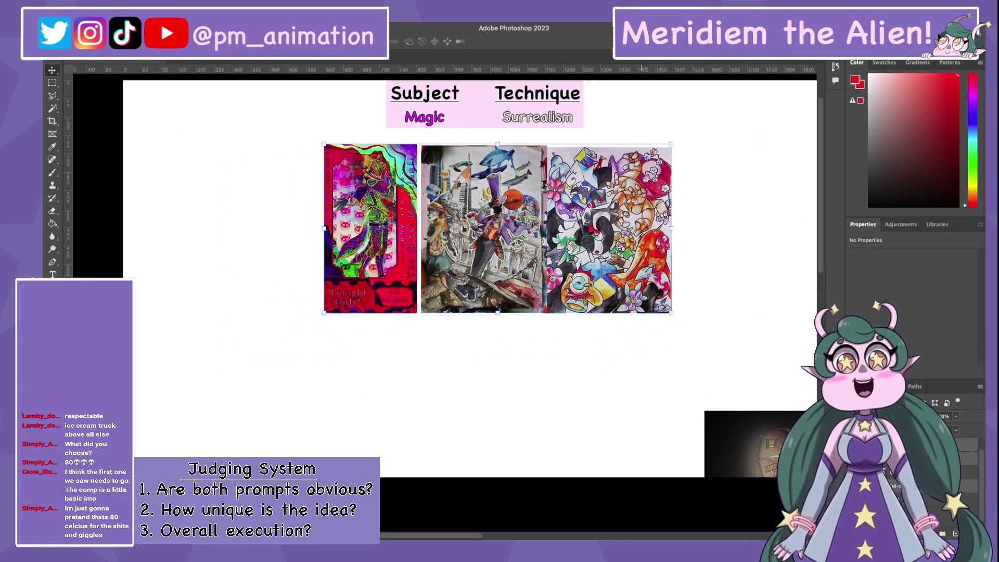
drag(754, 442, 451, 352)
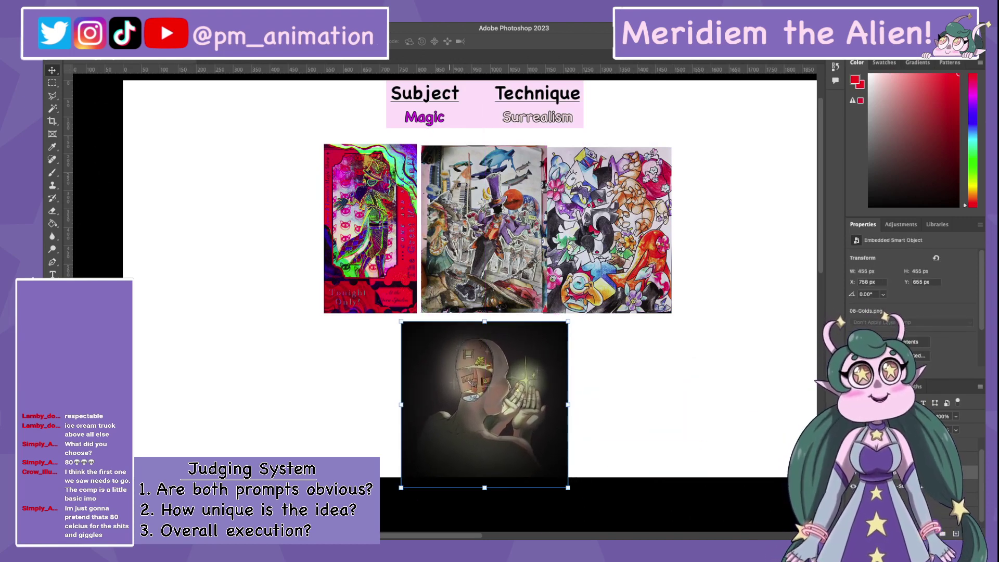
drag(577, 386, 578, 443)
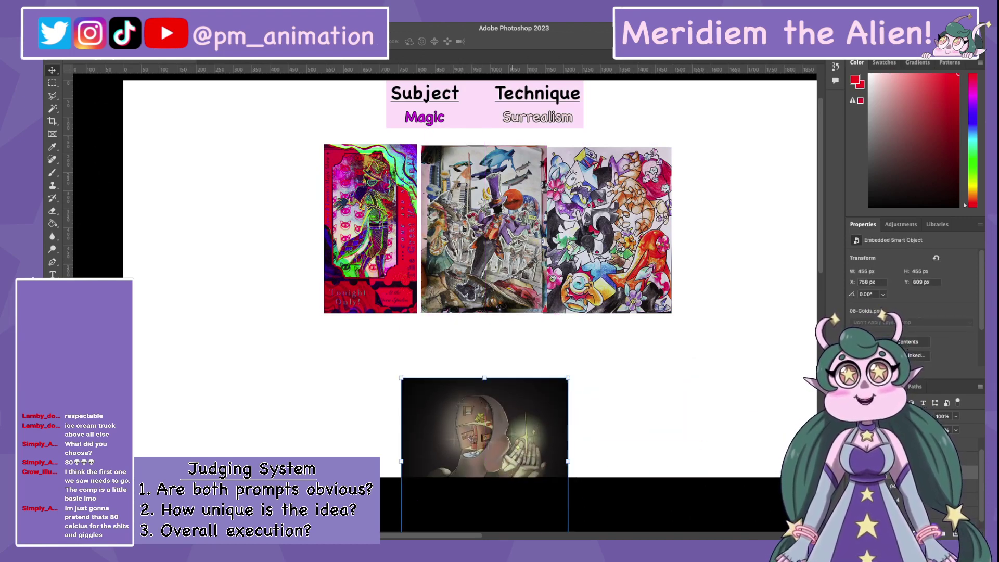
click(357, 194)
click(472, 213)
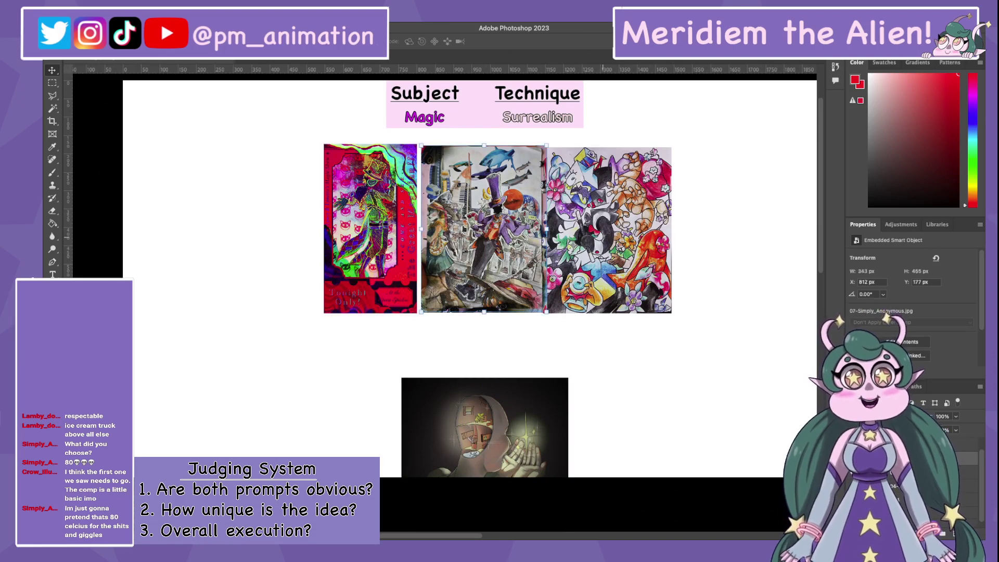
drag(603, 237, 611, 236)
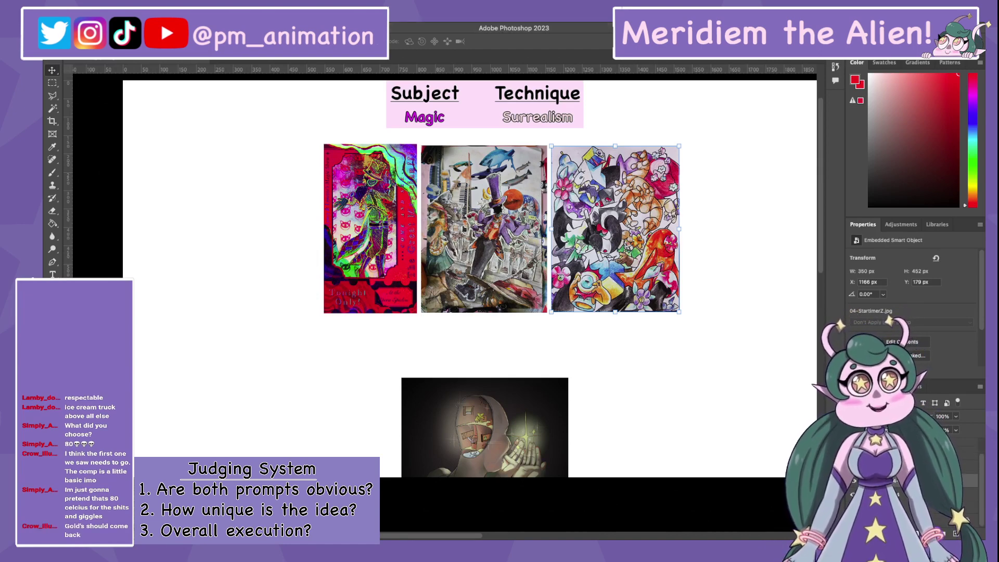
Reveal the placement labels and drop the collage under 2nd and the colourful drawing under 3rd
click(853, 509)
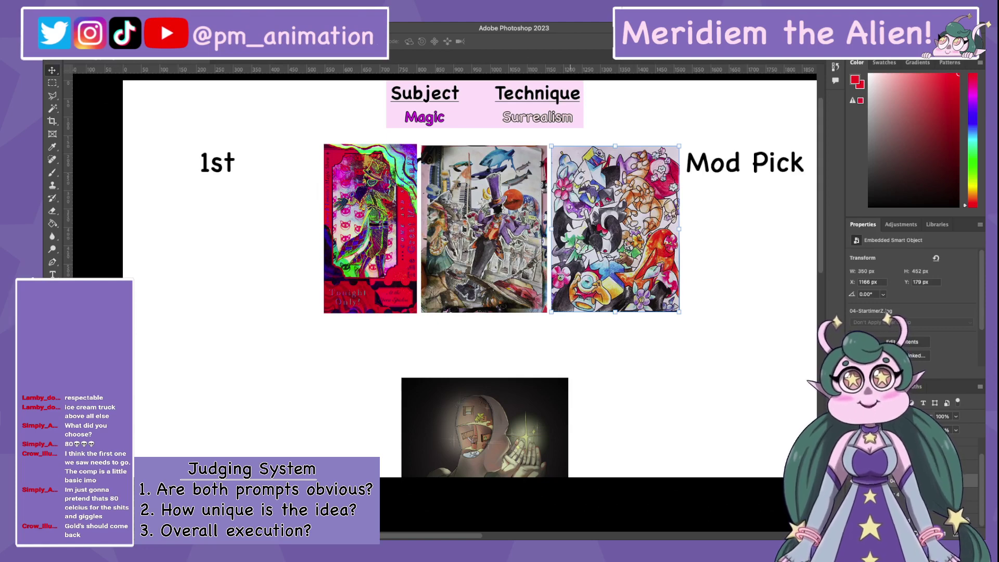
drag(615, 228, 638, 358)
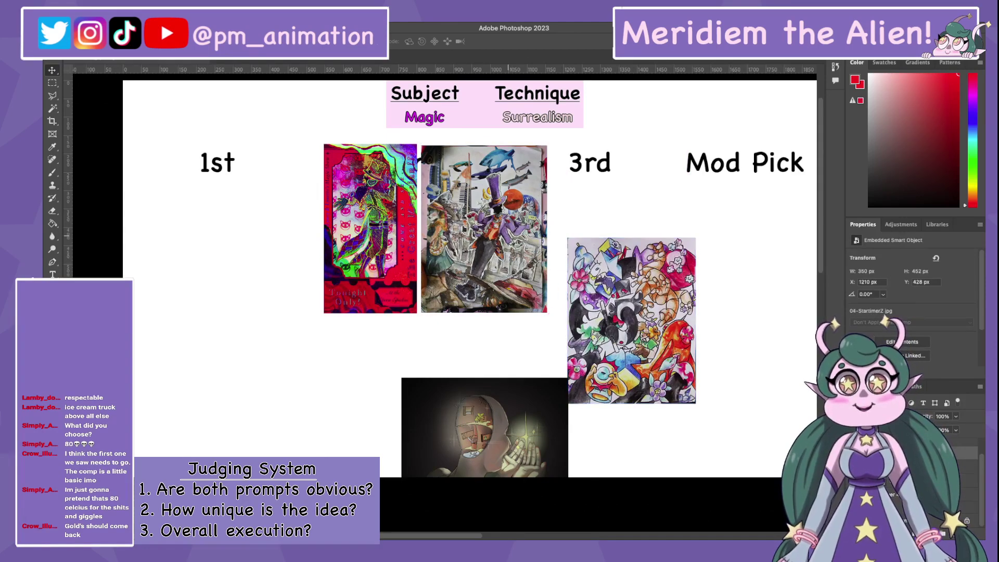
drag(508, 236, 532, 294)
drag(401, 234, 324, 305)
drag(507, 287, 476, 287)
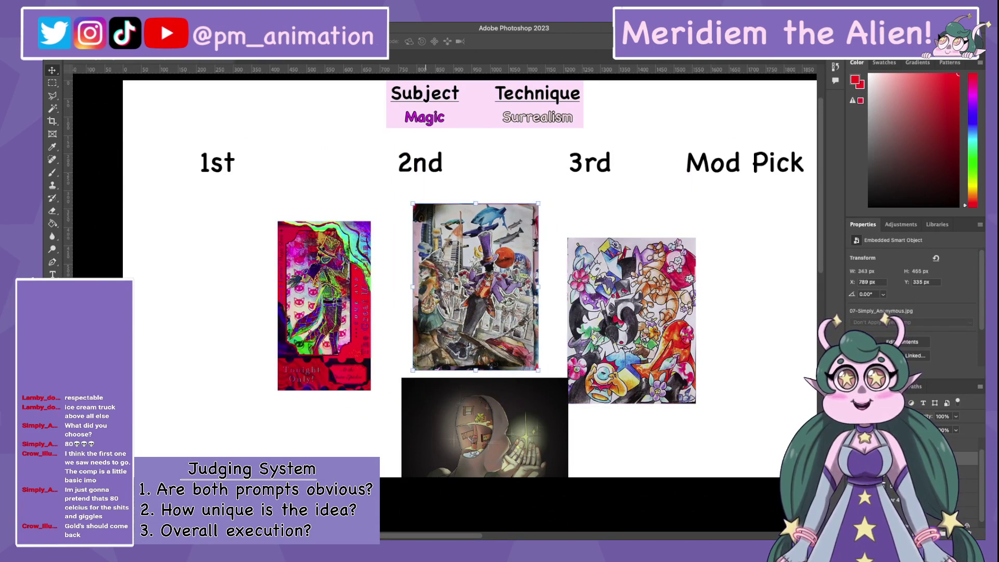
drag(324, 305, 339, 336)
drag(633, 321, 630, 321)
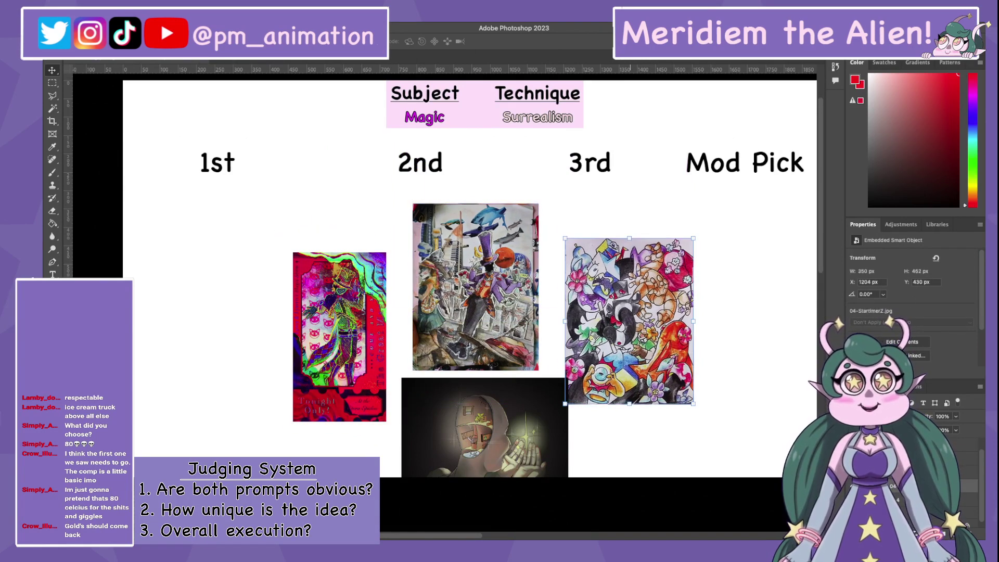
Settle the hooded-figure artwork below the collage and align the collage and drawing under their labels
drag(526, 427, 516, 427)
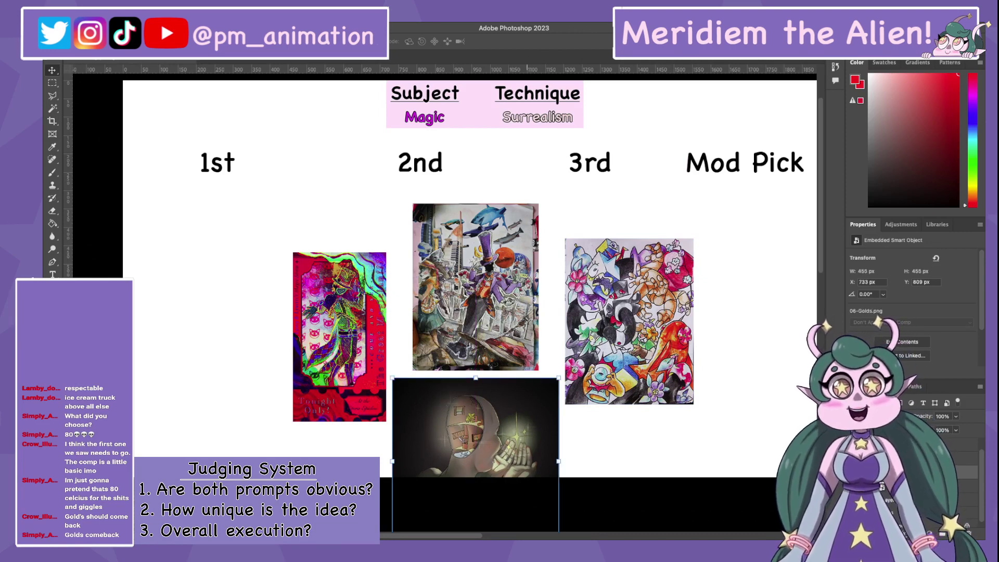
drag(481, 424, 490, 384)
drag(490, 307, 498, 272)
drag(492, 394, 484, 400)
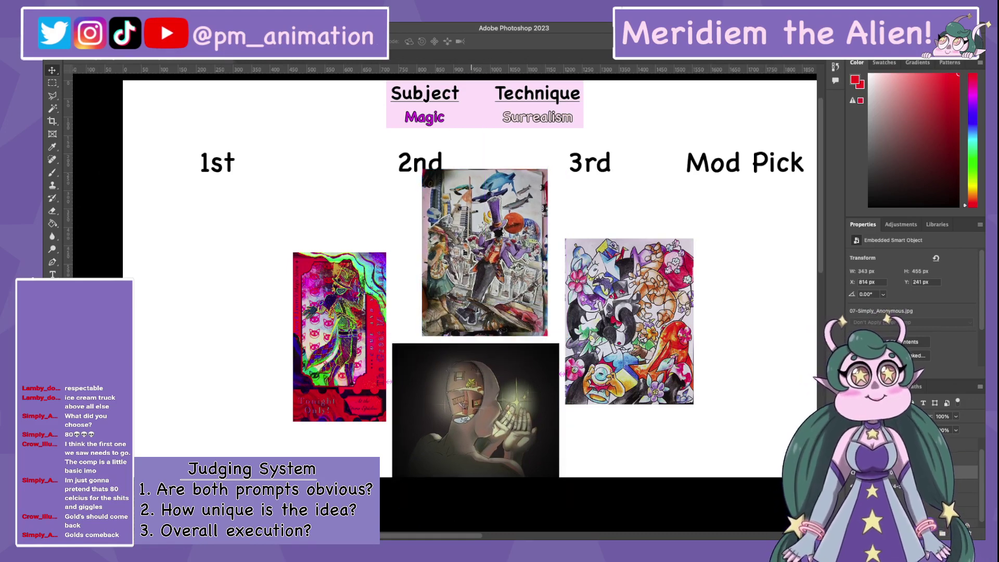
drag(489, 281, 481, 283)
drag(614, 315, 614, 294)
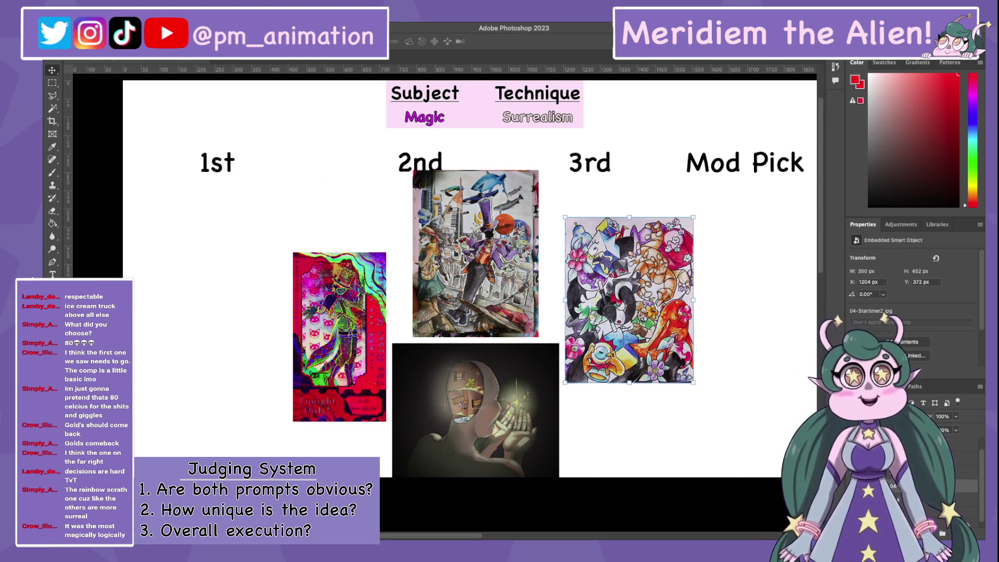
Move the red poster to the Mod Pick spot and try the colourful drawing in other positions
click(324, 336)
drag(323, 336, 704, 325)
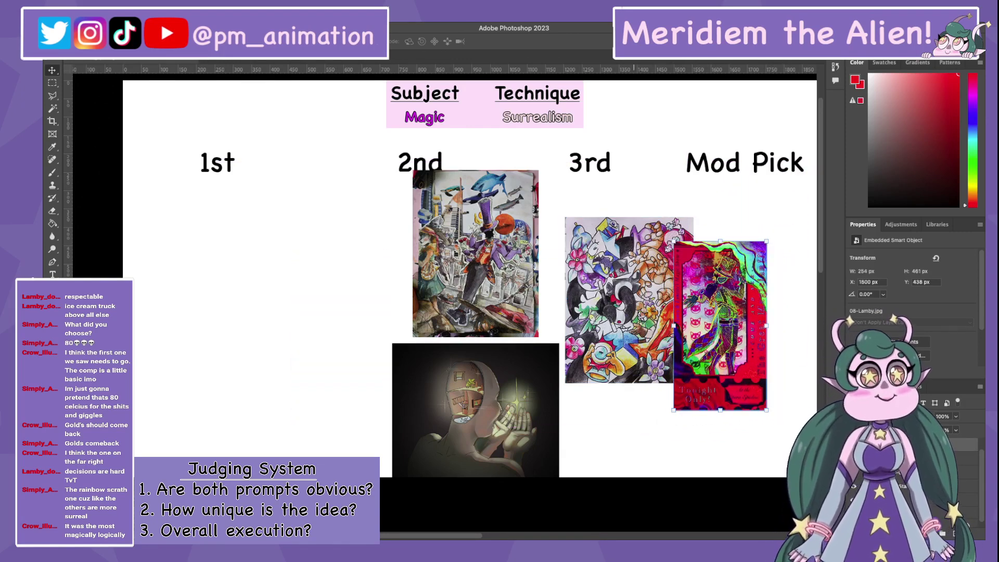
scroll(469, 291, up, 1)
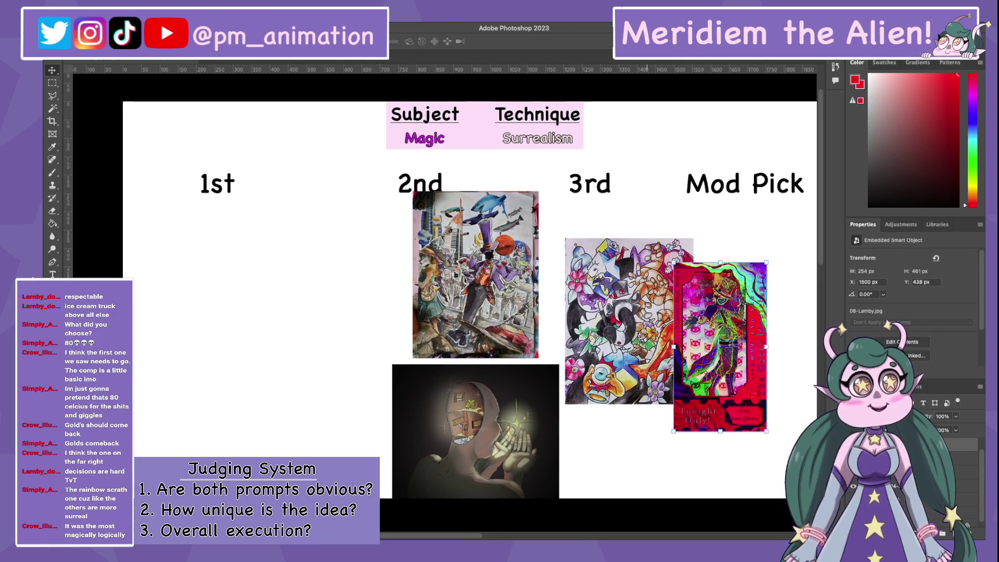
scroll(469, 291, down, 1)
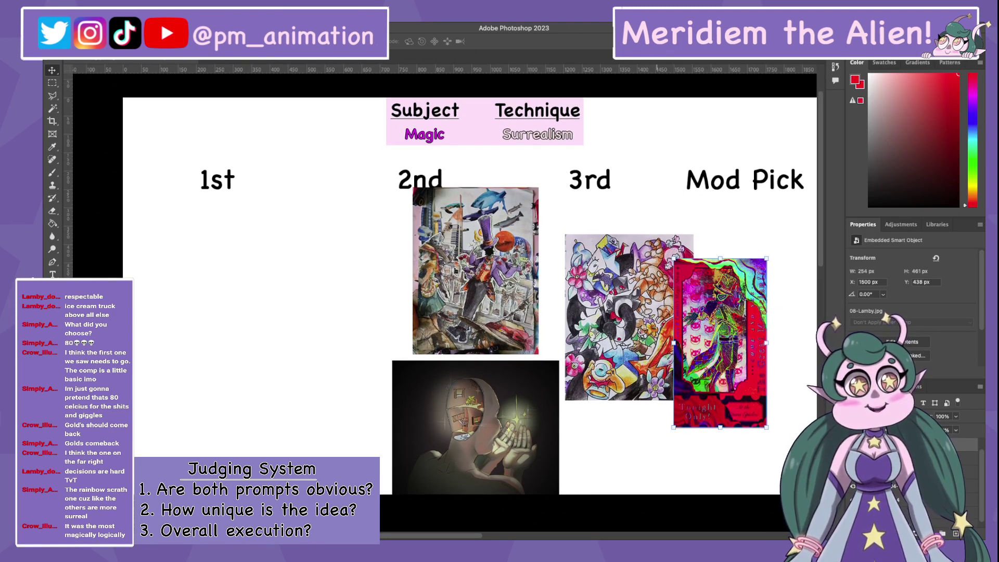
drag(629, 318, 188, 289)
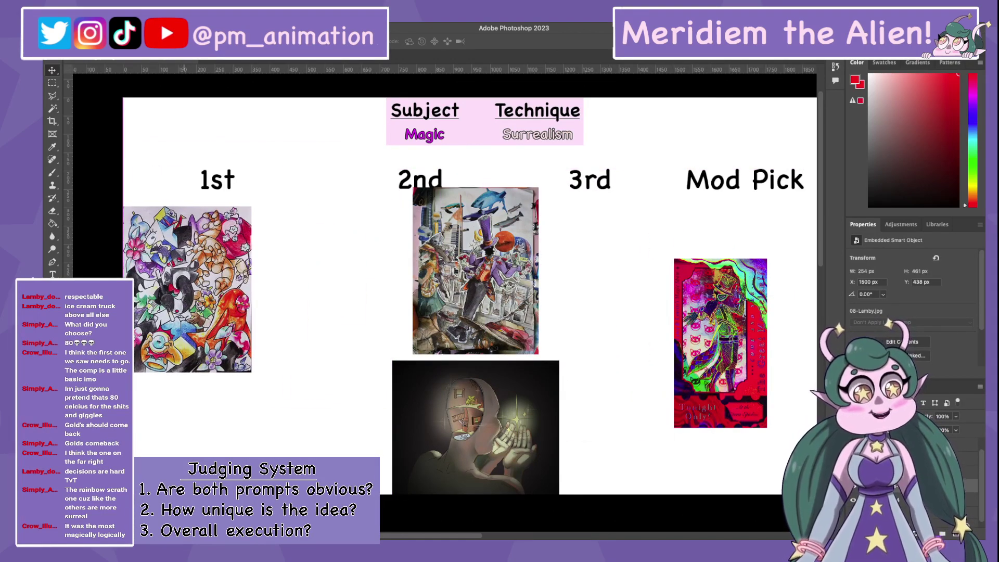
drag(187, 289, 646, 272)
Park the magician and hooded images lower left, with the doodle under 2nd and the poster under 3rd
drag(488, 414, 381, 445)
drag(489, 260, 218, 462)
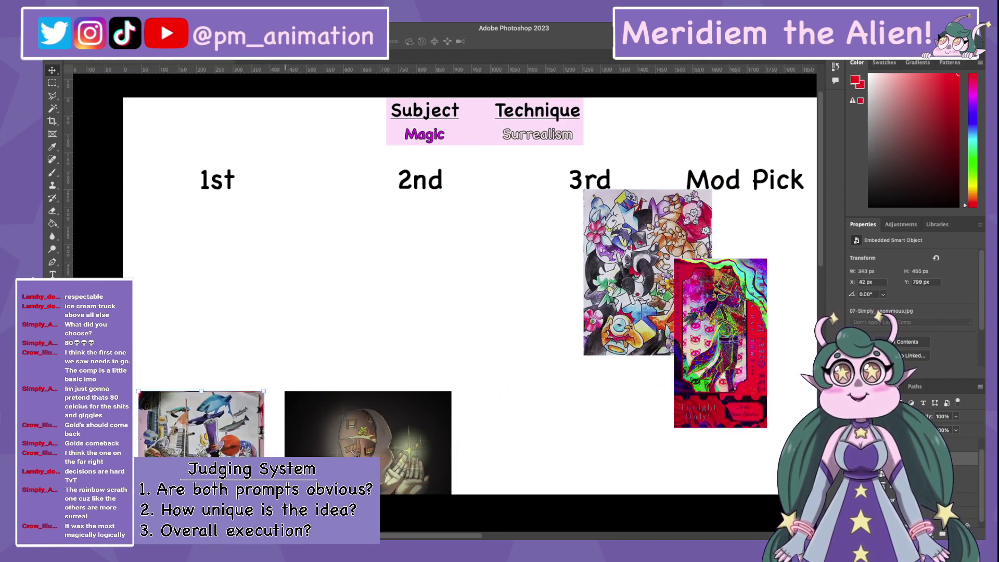
drag(407, 432, 363, 432)
drag(638, 283, 487, 288)
drag(720, 338, 630, 275)
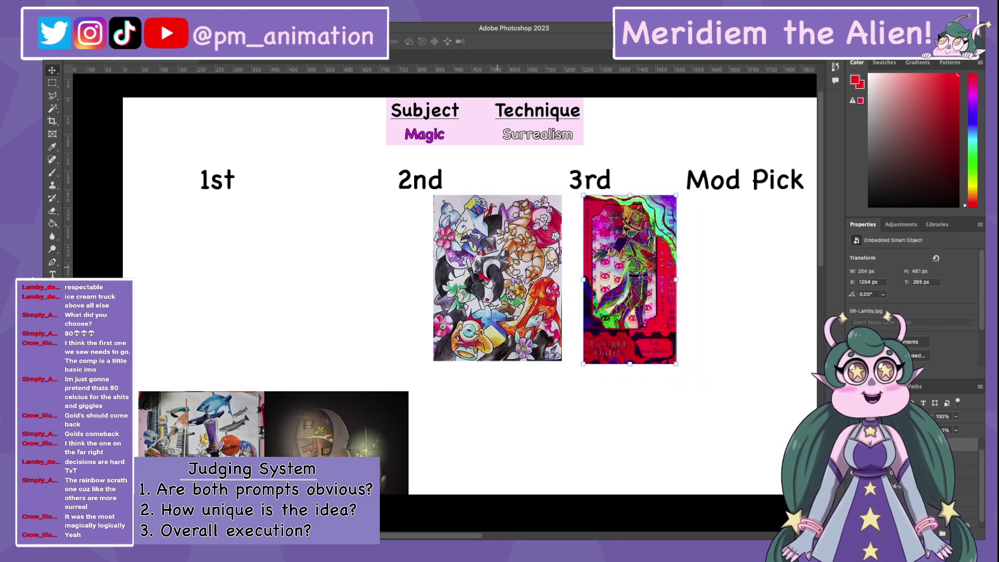
drag(493, 278, 512, 292)
mouse_move(596, 281)
mouse_down()
mouse_move(625, 298)
mouse_move(596, 290)
mouse_up()
Settle the red poster under Mod Pick and the doodle under 3rd, then add a new empty layer
click(366, 435)
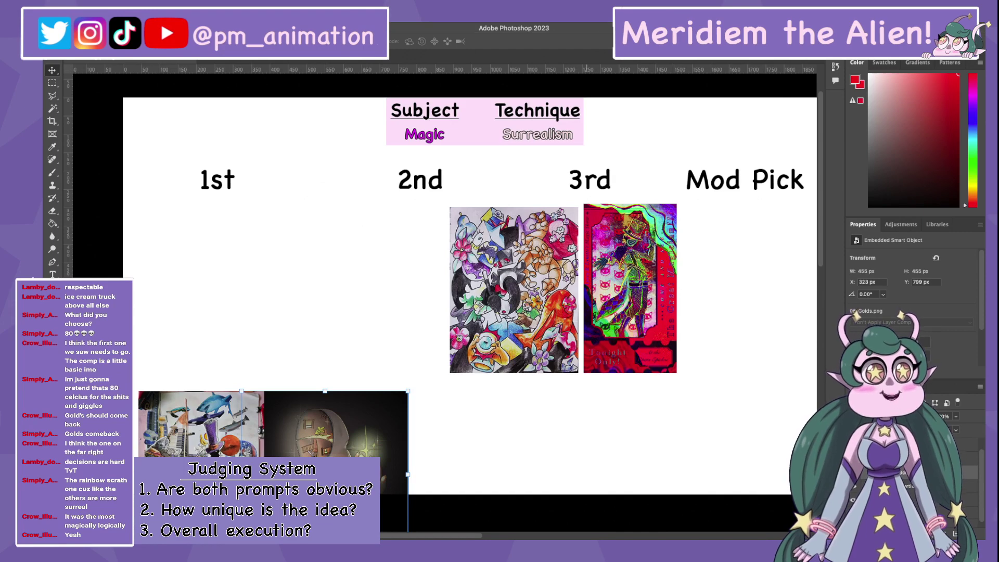
click(583, 403)
click(546, 312)
click(618, 302)
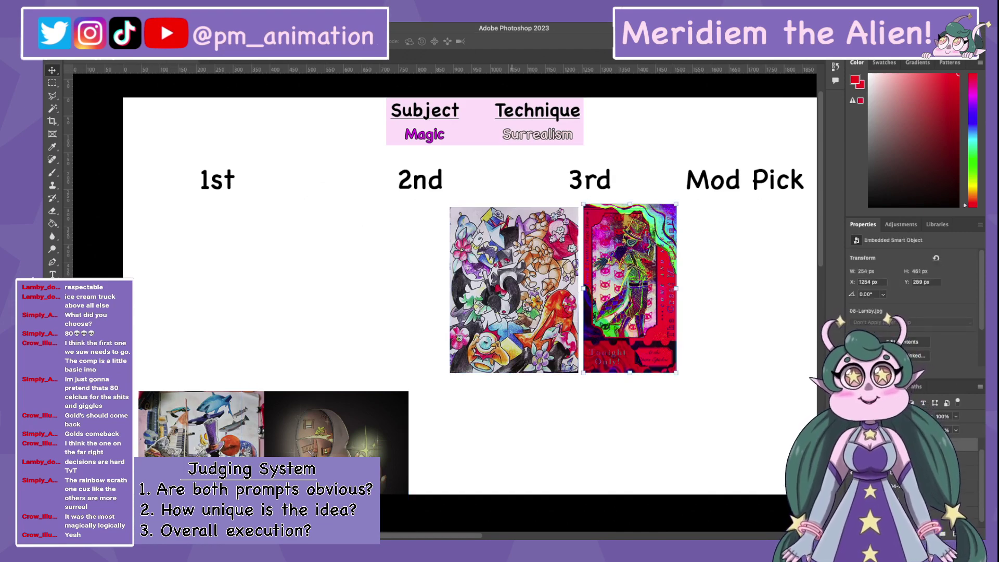
click(518, 307)
drag(627, 302, 708, 309)
mouse_move(550, 305)
mouse_down()
mouse_move(611, 323)
mouse_move(606, 300)
mouse_up()
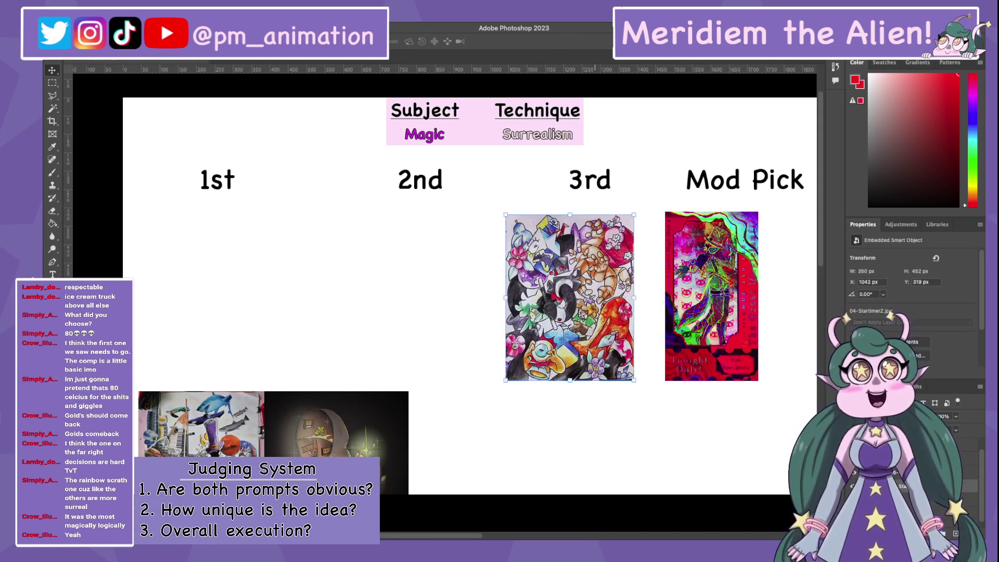
click(700, 305)
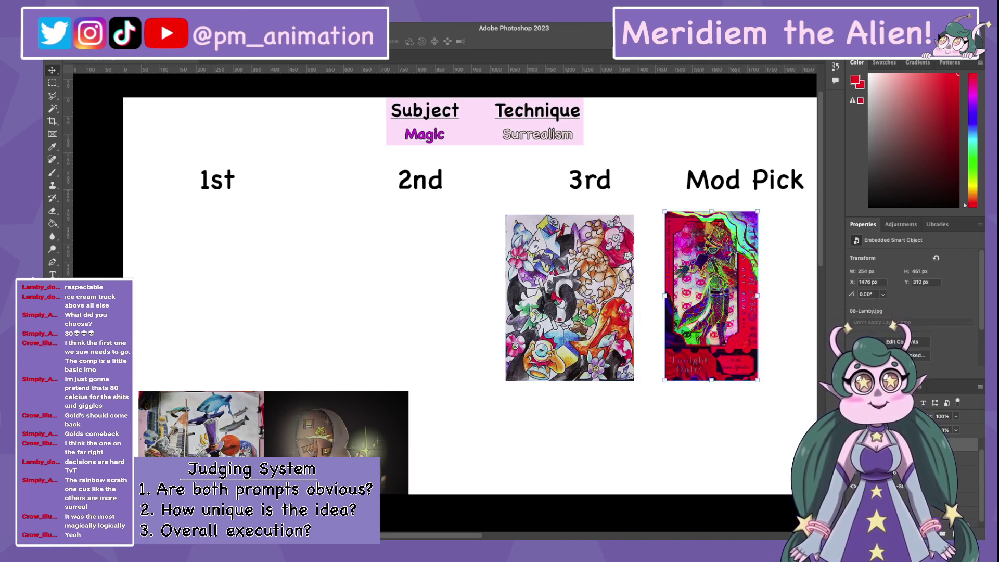
key(b)
click(956, 533)
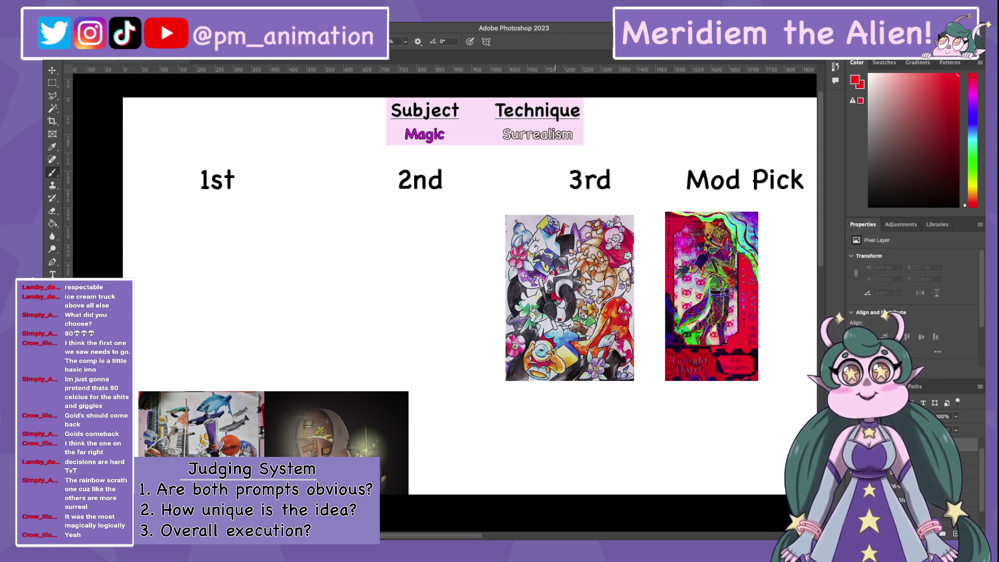
Brush a red 1 under the 3rd-place doodle and a red 2 under the Mod Pick poster
mouse_move(566, 387)
mouse_down()
mouse_move(575, 400)
mouse_move(563, 410)
mouse_up()
key(super+z)
drag(705, 390, 727, 410)
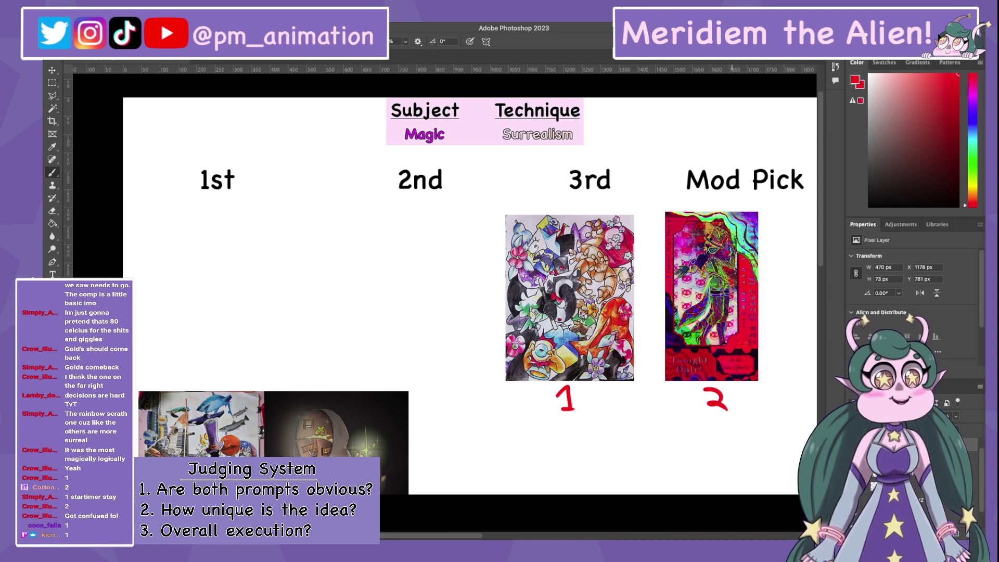
key(v)
click(582, 307)
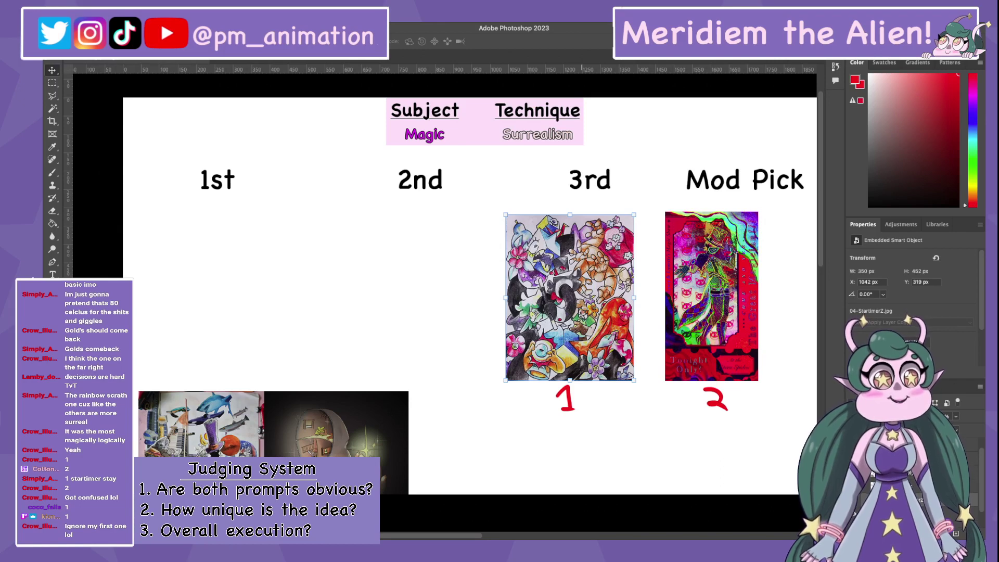
click(733, 295)
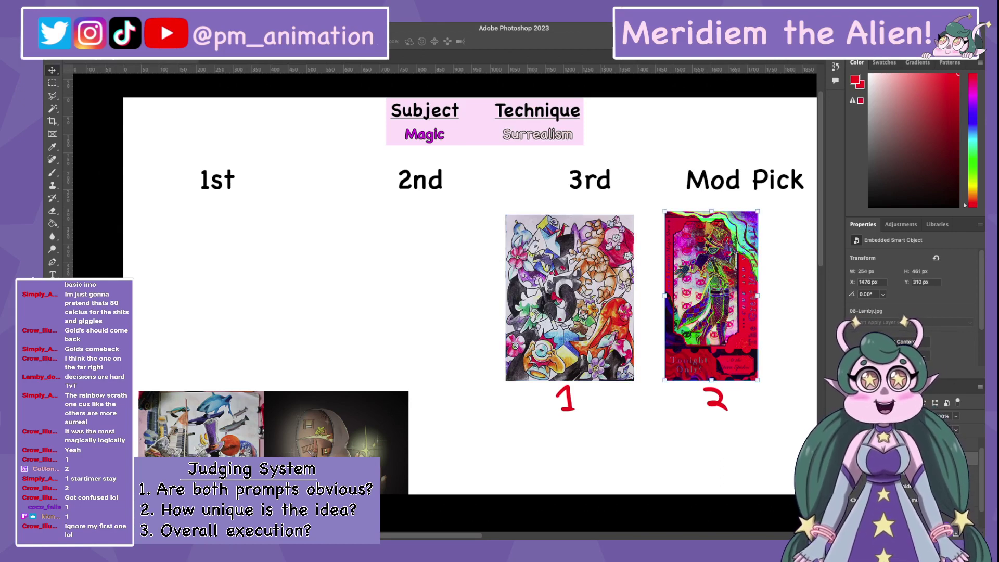
Delete the red poster and the red numbers layer, undoing an accidental background move
key(Delete)
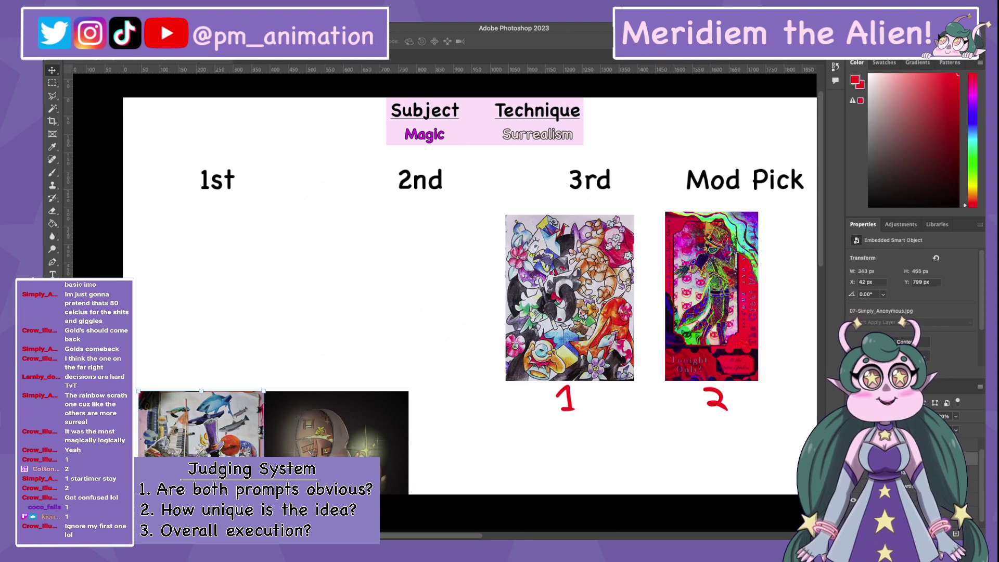
click(716, 399)
key(Delete)
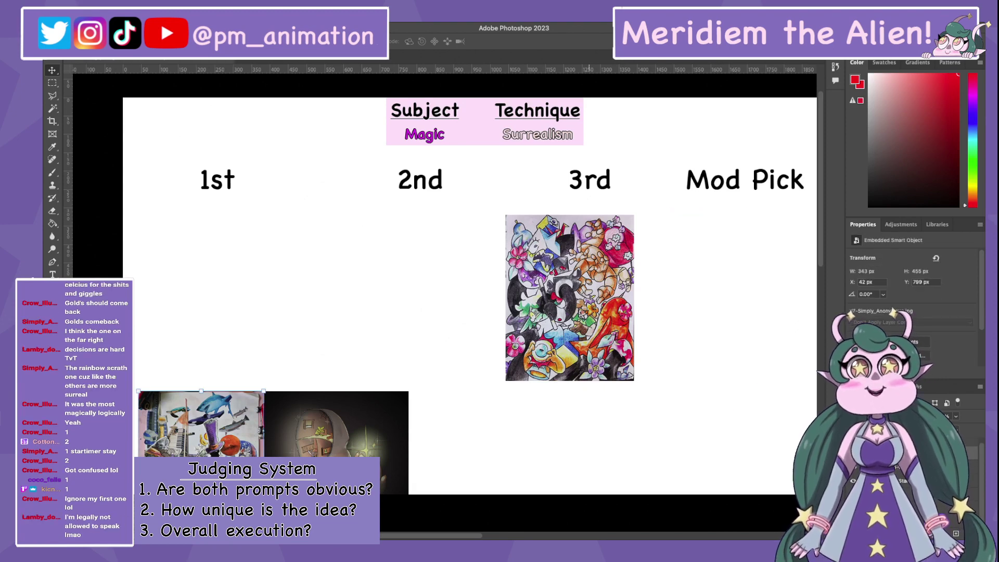
click(582, 298)
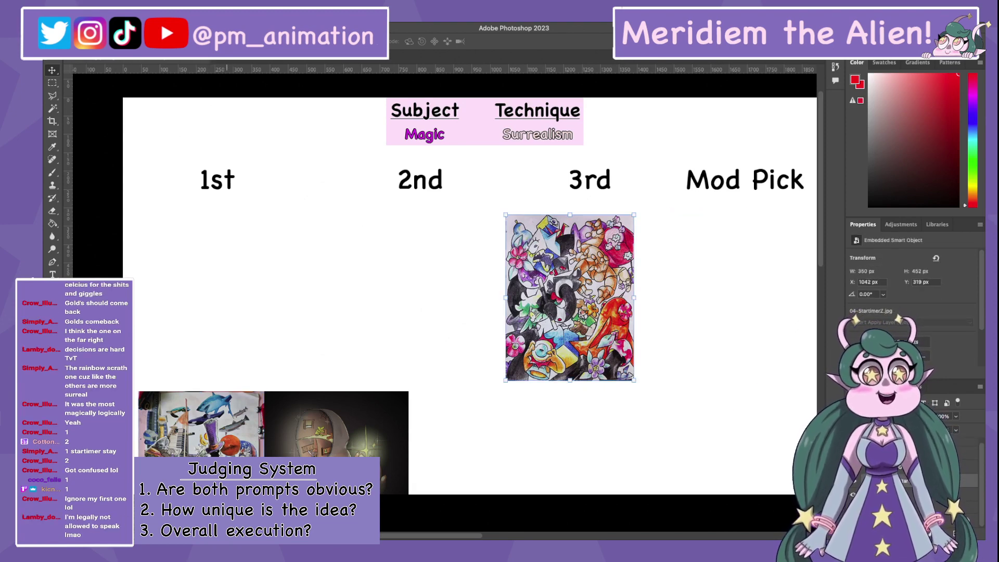
click(226, 292)
drag(308, 431, 424, 339)
key(super+z)
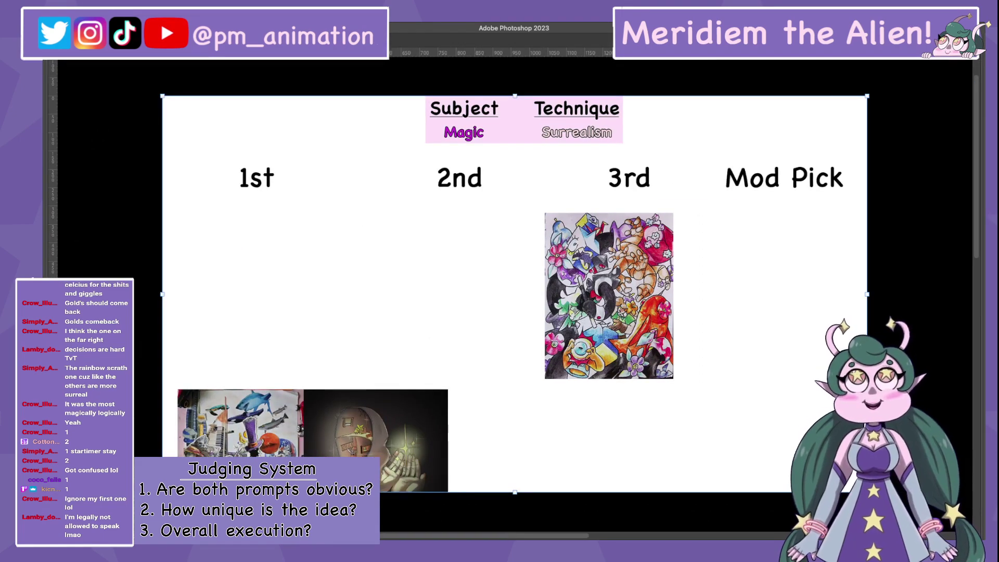
key(Tab)
Line up the magician collage under 1st, the hooded image under 2nd and the doodle under 3rd
click(538, 304)
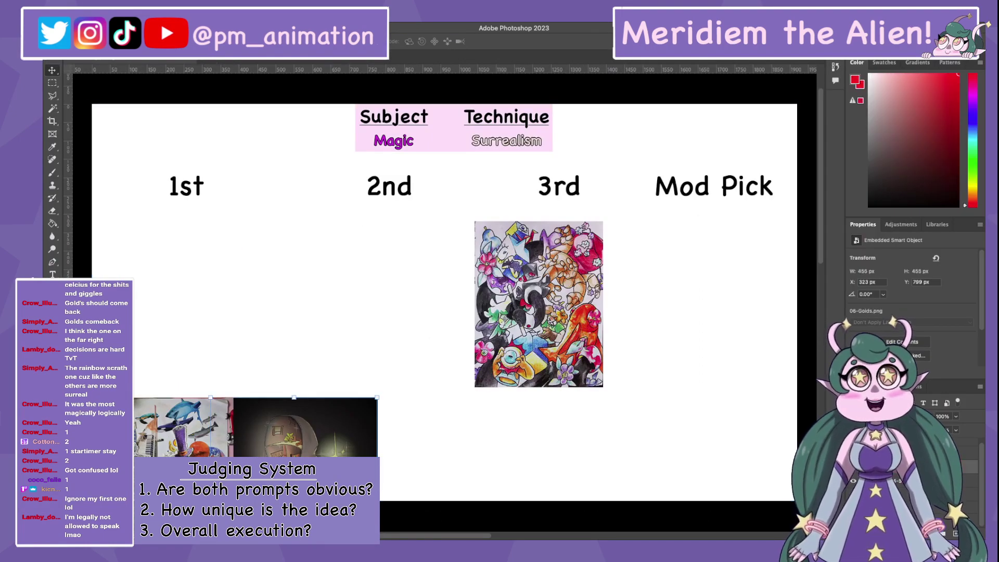
drag(331, 429, 404, 291)
drag(229, 433, 276, 328)
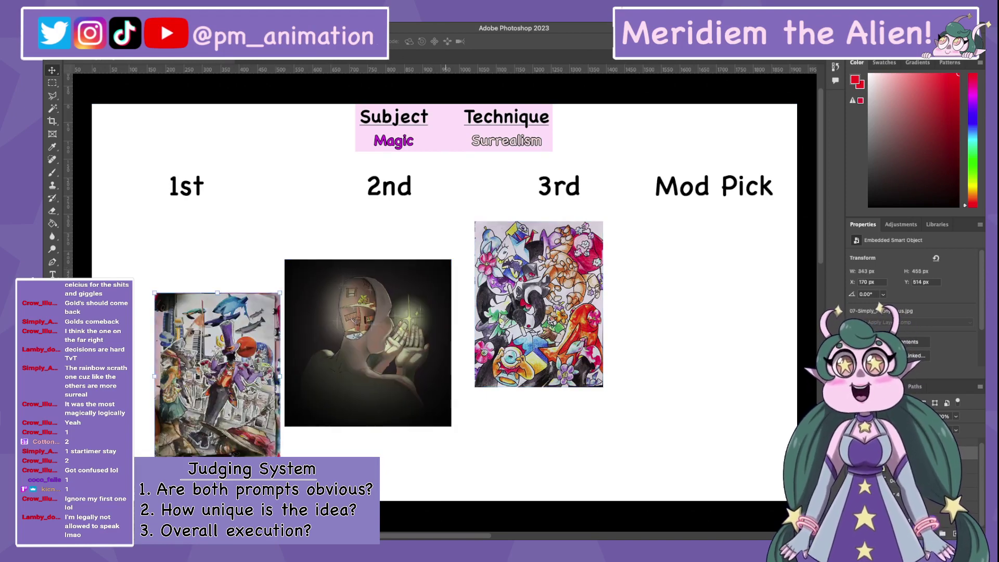
drag(560, 312, 695, 352)
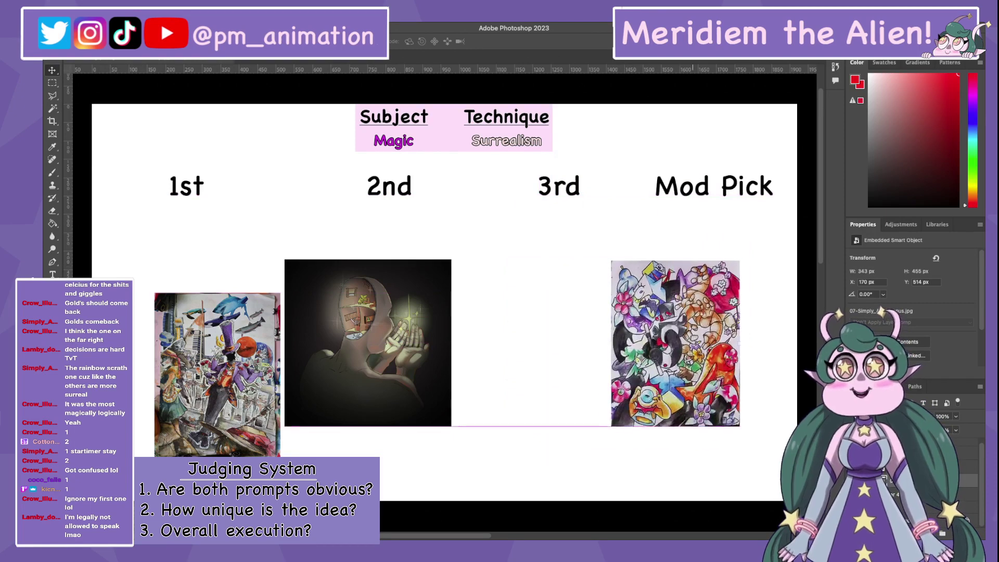
drag(343, 354, 410, 354)
drag(221, 375, 237, 341)
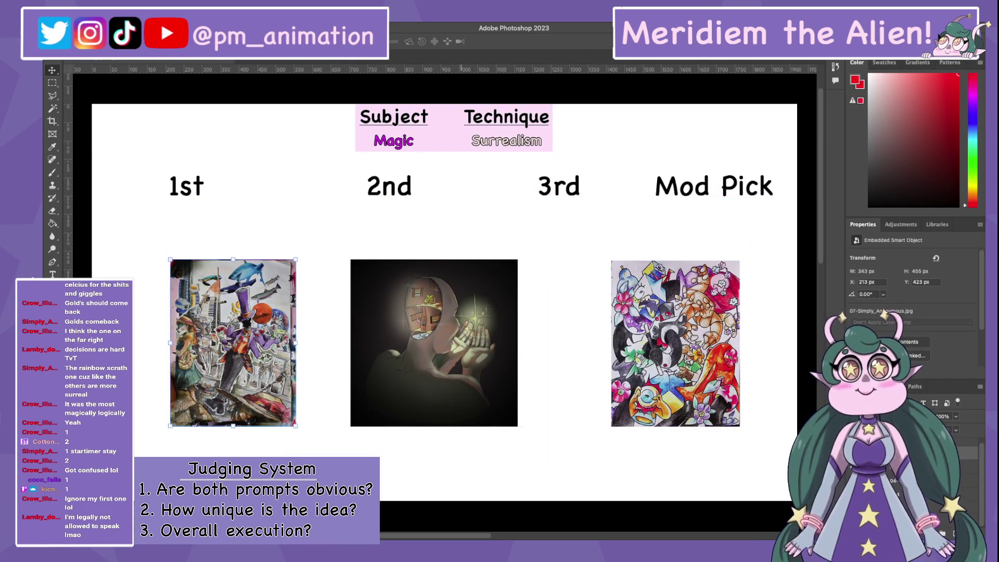
shift+click(416, 343)
shift+click(645, 344)
click(619, 339)
click(750, 254)
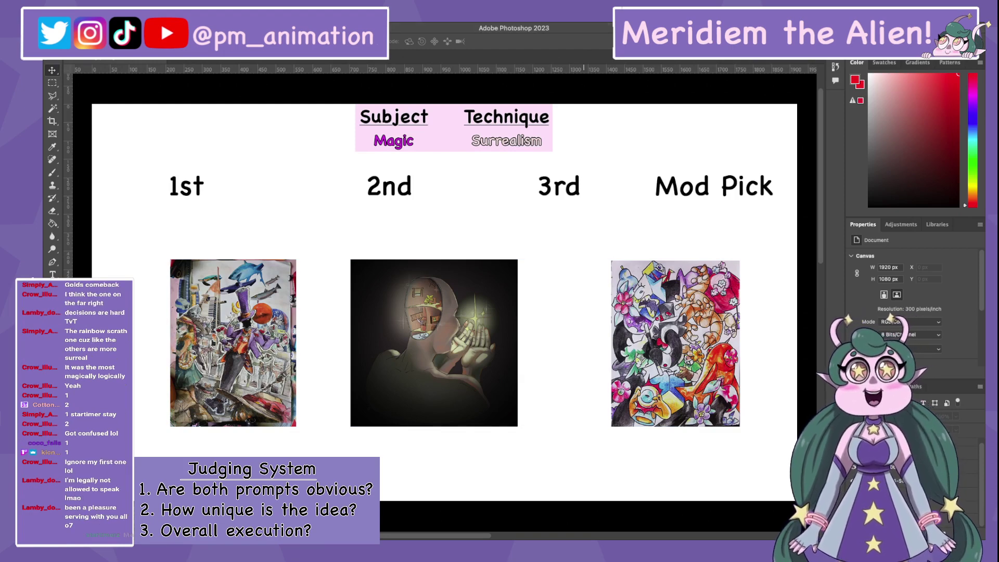
drag(732, 364, 646, 363)
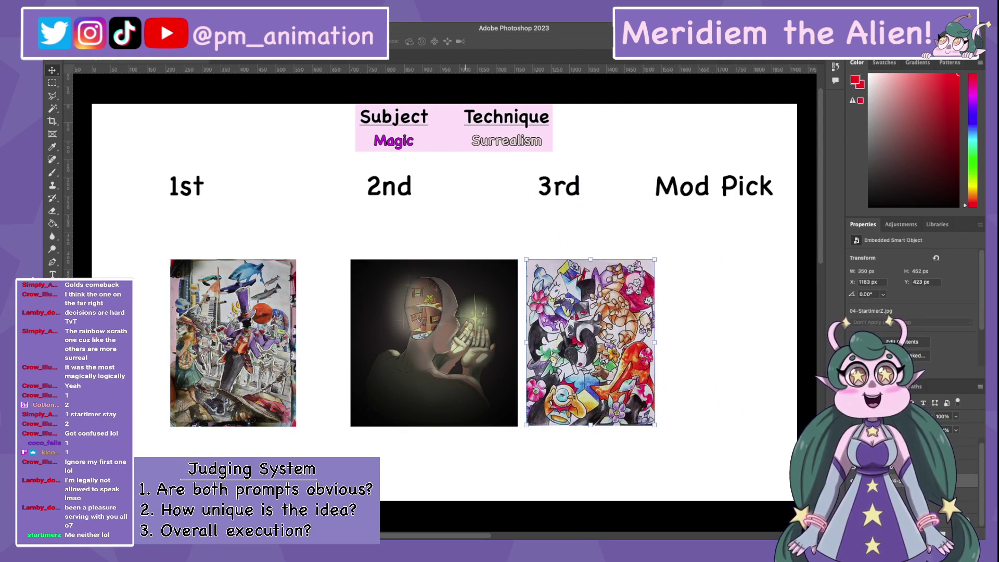
Select the three winning artworks and scale them up together
shift+click(463, 359)
shift+click(236, 359)
drag(170, 259, 31, 208)
drag(354, 318, 459, 304)
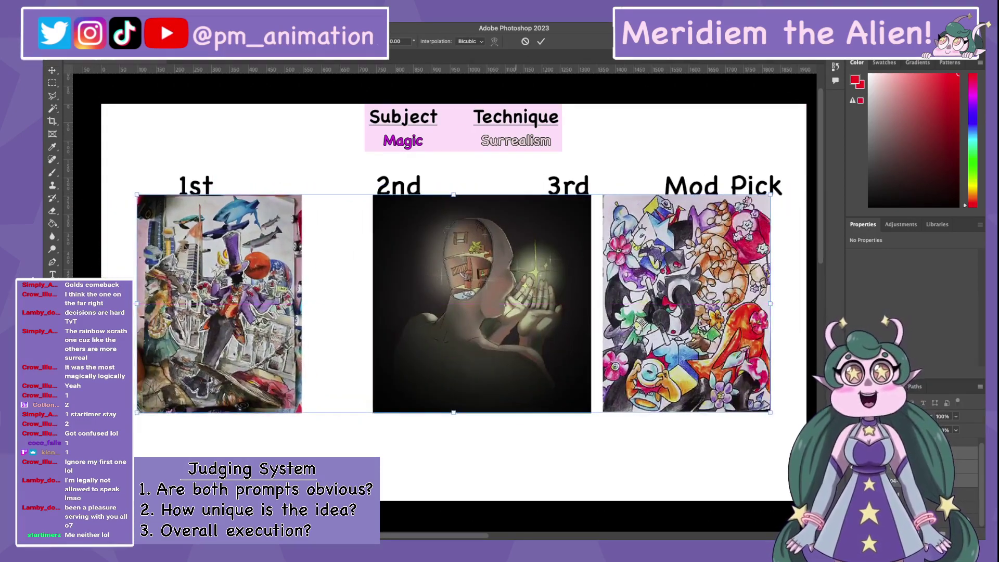
key(Return)
Move the hooded image, the 1st-place collage and the doodle down and left into the row
click(495, 450)
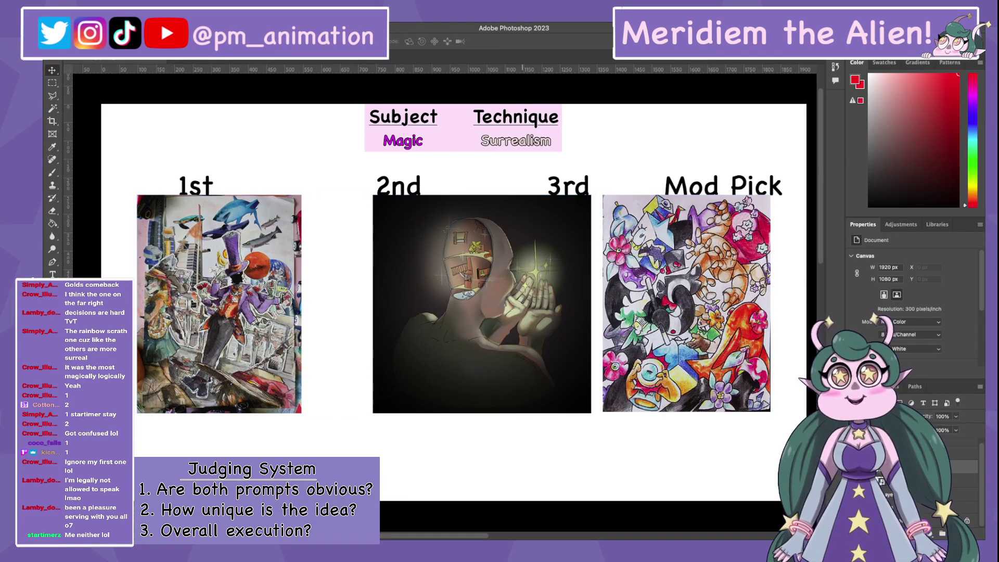
drag(523, 333, 484, 347)
drag(291, 312, 293, 349)
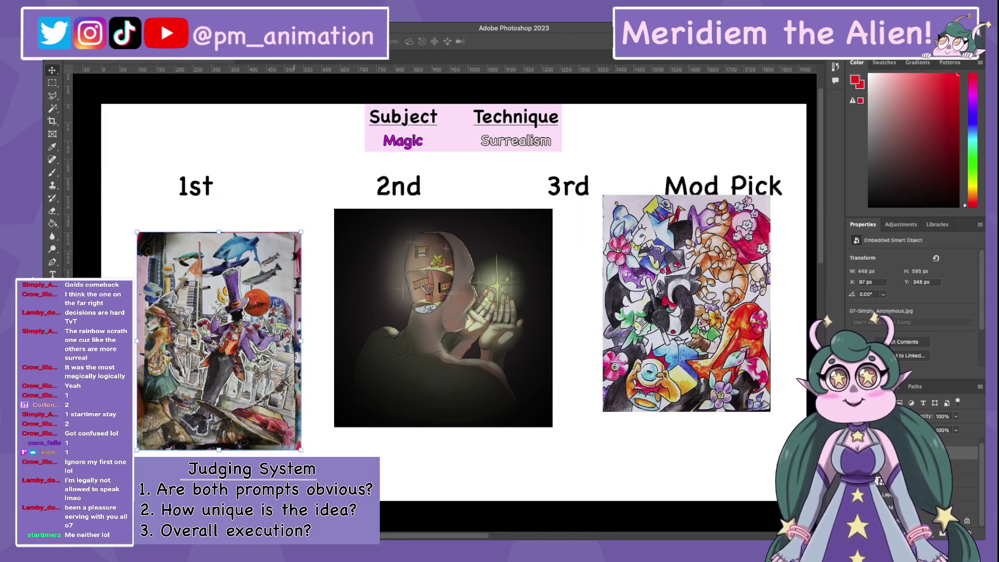
drag(667, 307, 644, 337)
drag(447, 312, 425, 346)
drag(638, 338, 604, 339)
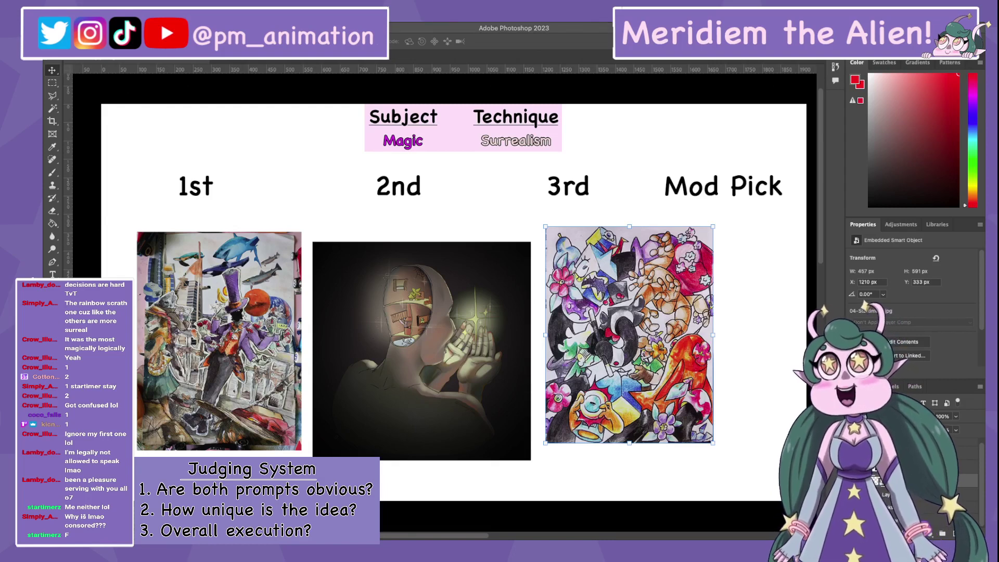
Reposition the 3rd doodle, and place the hooded image edge to edge with the collage
click(201, 338)
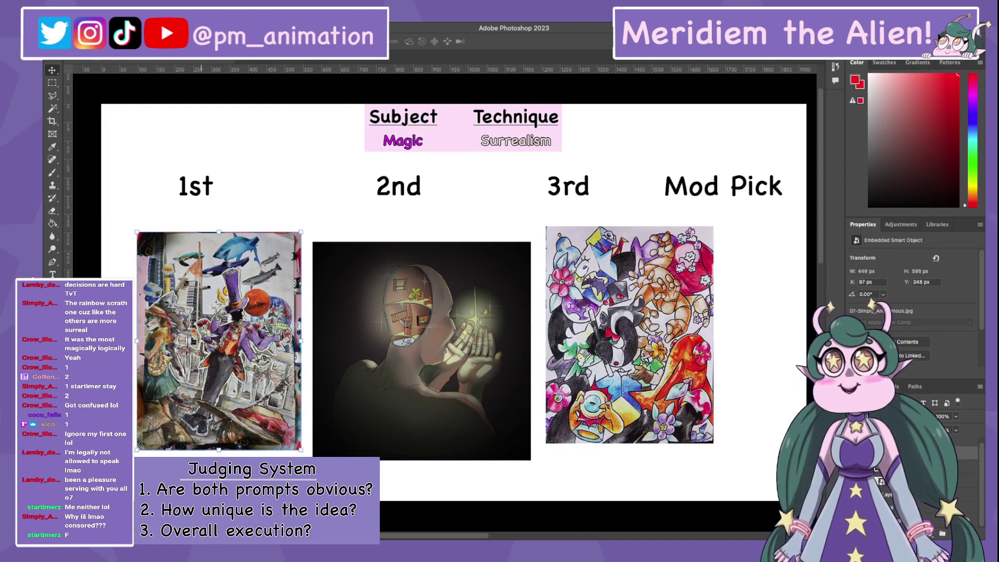
click(380, 343)
drag(612, 365, 663, 332)
mouse_move(411, 338)
mouse_down()
mouse_move(395, 306)
mouse_move(406, 342)
mouse_up()
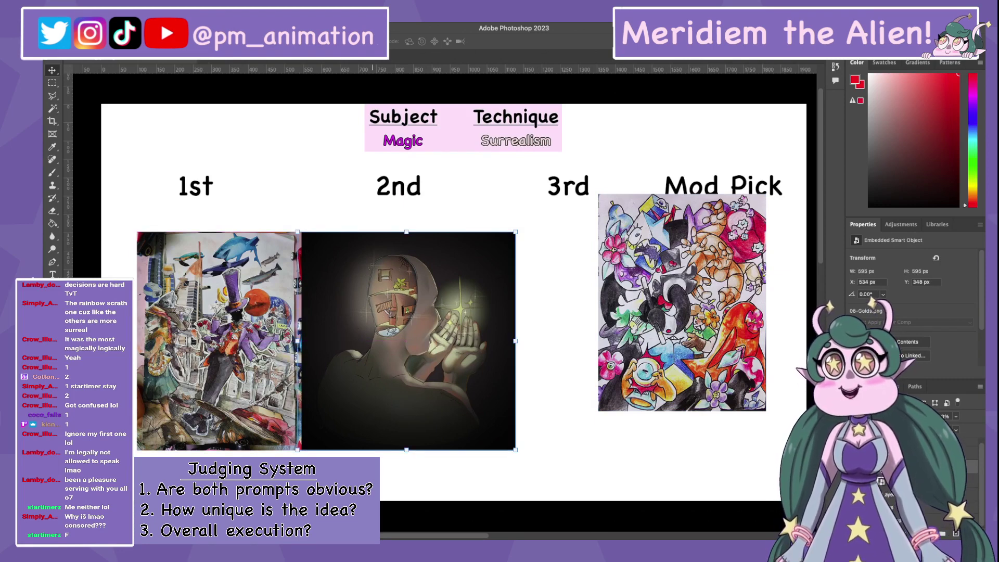
shift+click(276, 336)
drag(346, 336, 321, 304)
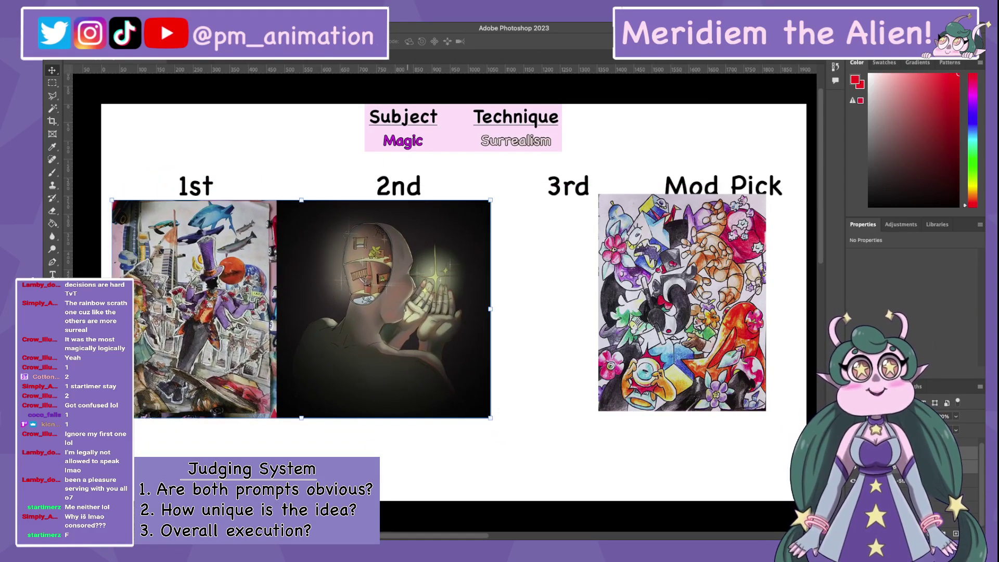
key(b)
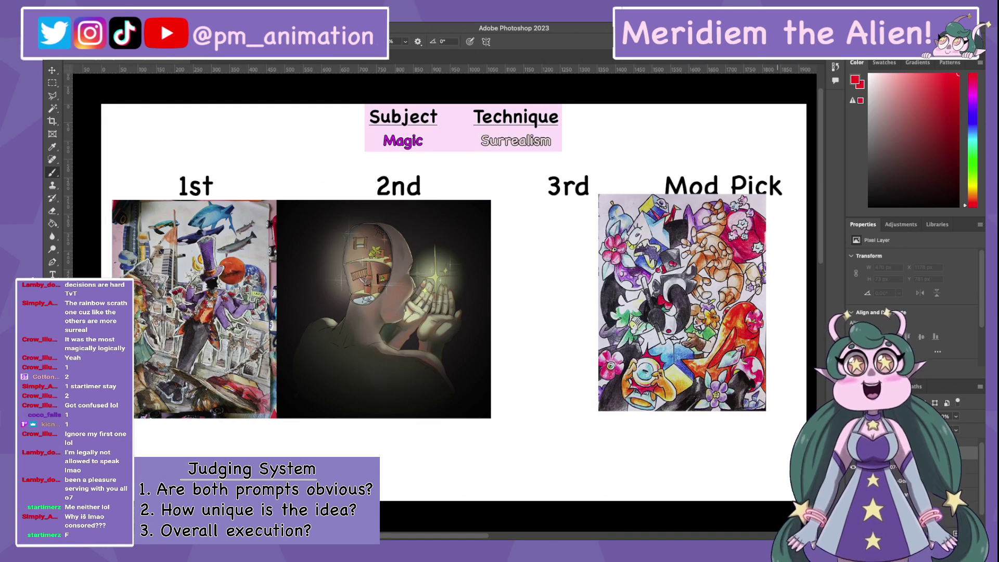
drag(172, 424, 180, 444)
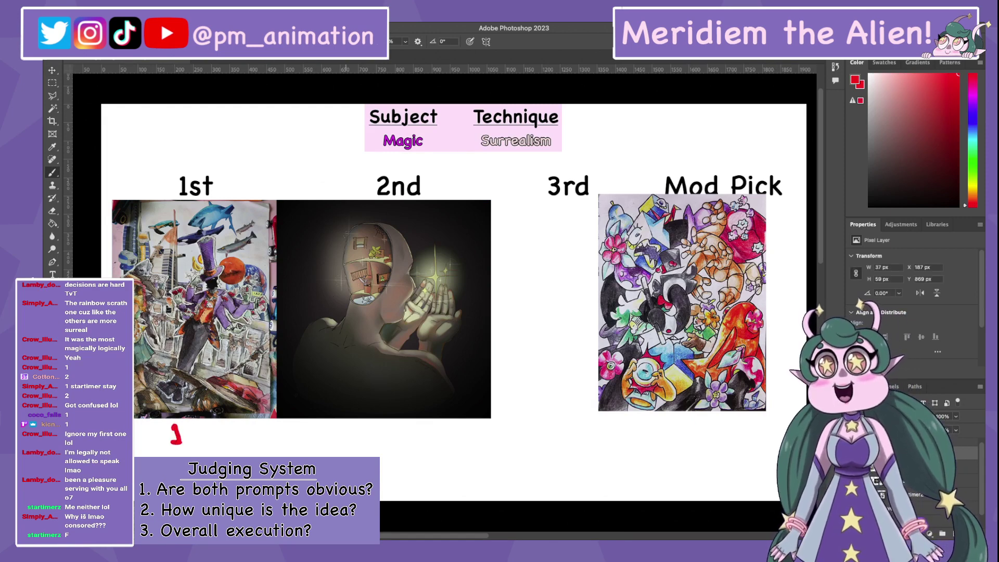
drag(358, 426, 377, 441)
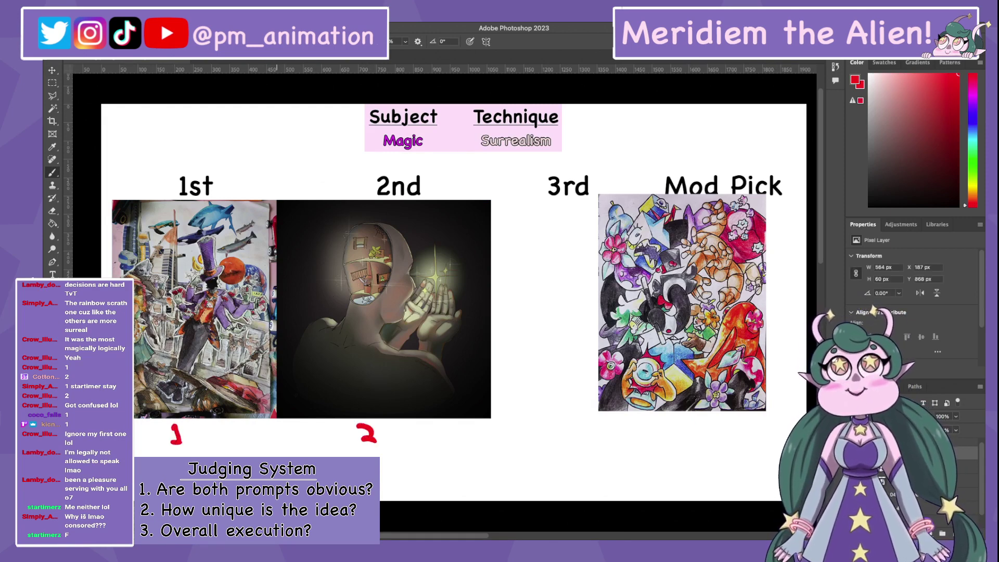
drag(174, 425, 170, 428)
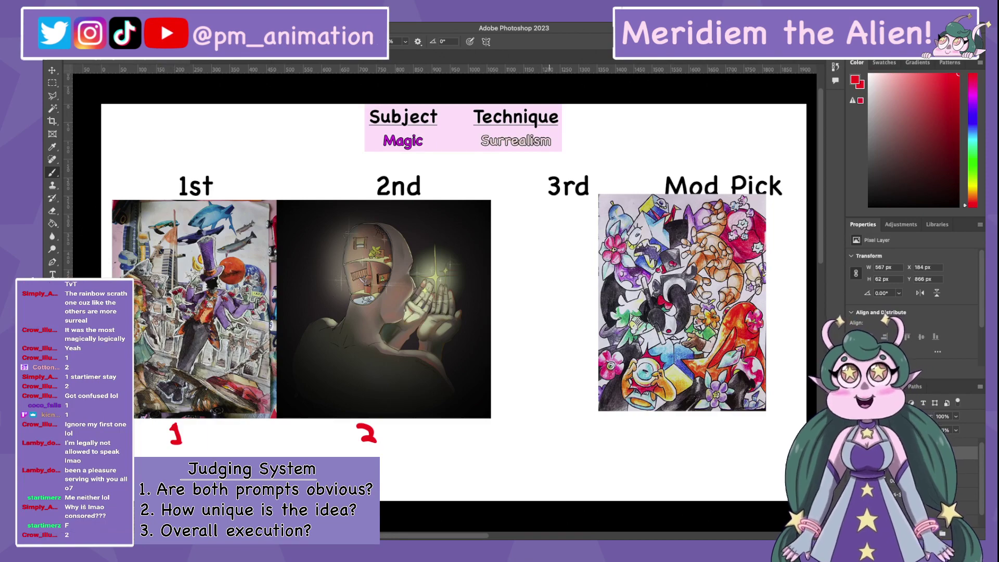
mouse_move(420, 312)
mouse_down()
mouse_move(609, 266)
mouse_move(708, 271)
mouse_move(693, 263)
mouse_up()
drag(751, 219, 734, 208)
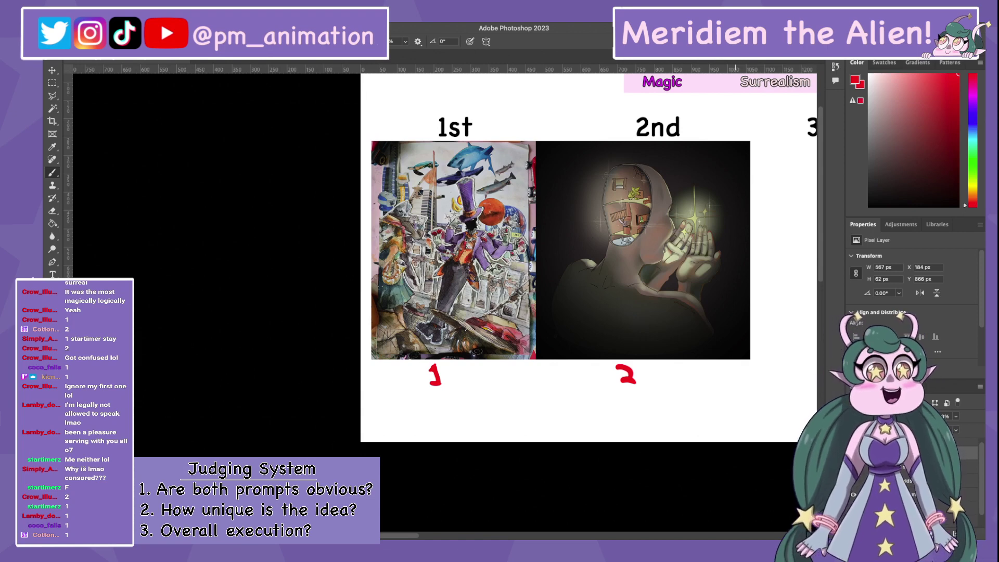
Delete the red 1 and 2 marks and move the 1st-place image right
key(v)
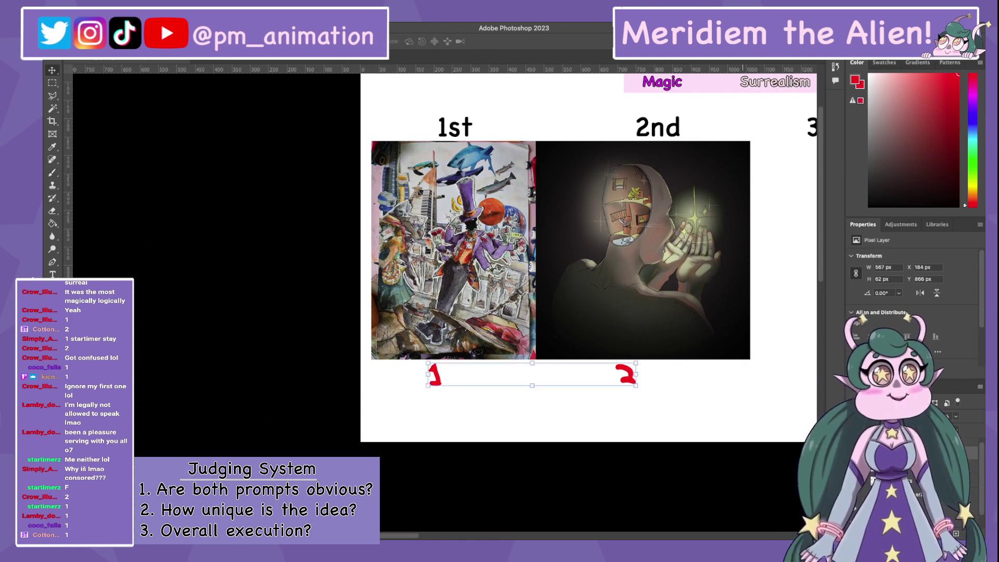
key(BackSpace)
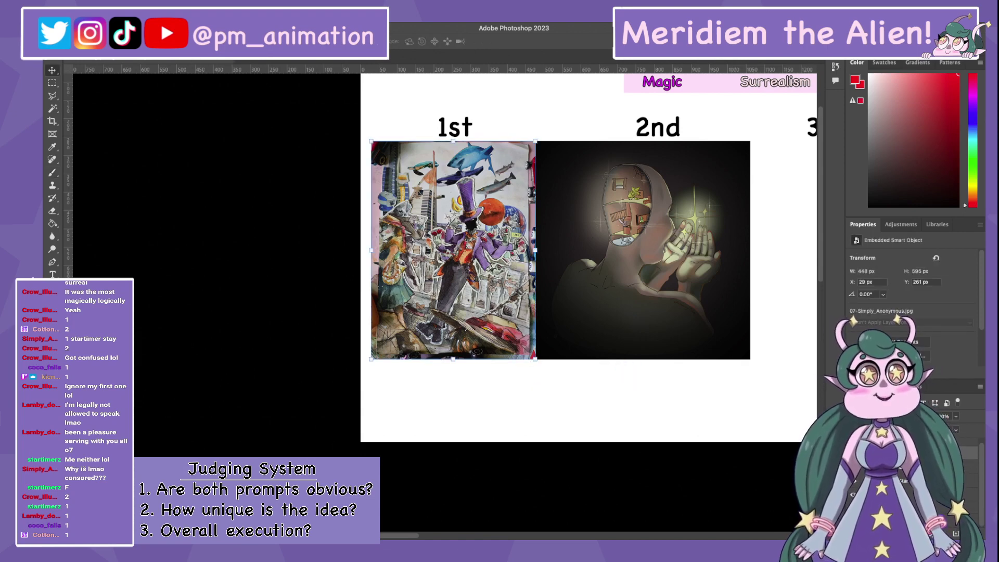
click(468, 268)
drag(468, 268, 549, 291)
scroll(478, 271, right, 8)
scroll(479, 271, up, 2)
Slide the 2nd and 3rd images left so all three sit side by side
drag(689, 281, 646, 291)
scroll(646, 291, right, 4)
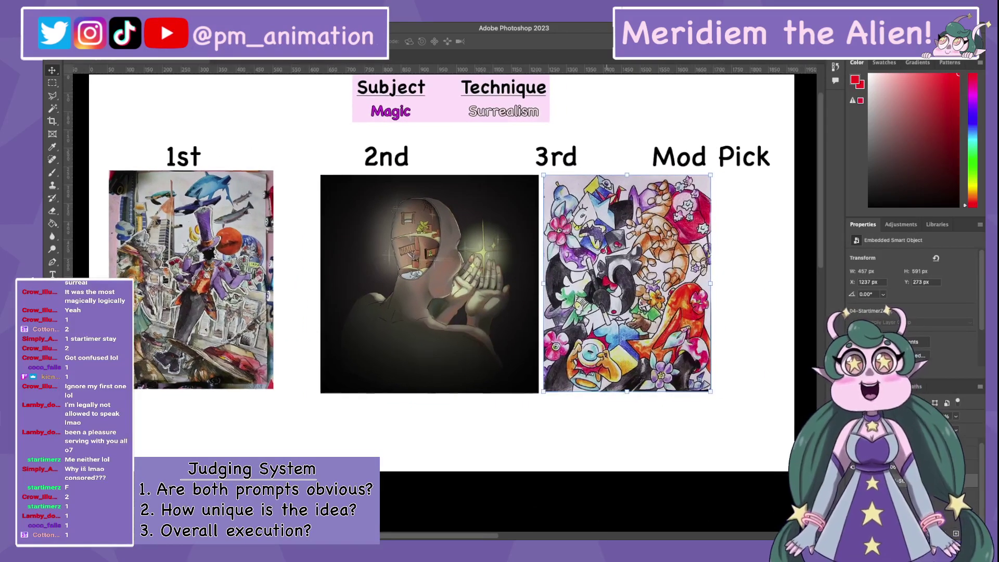
click(390, 290)
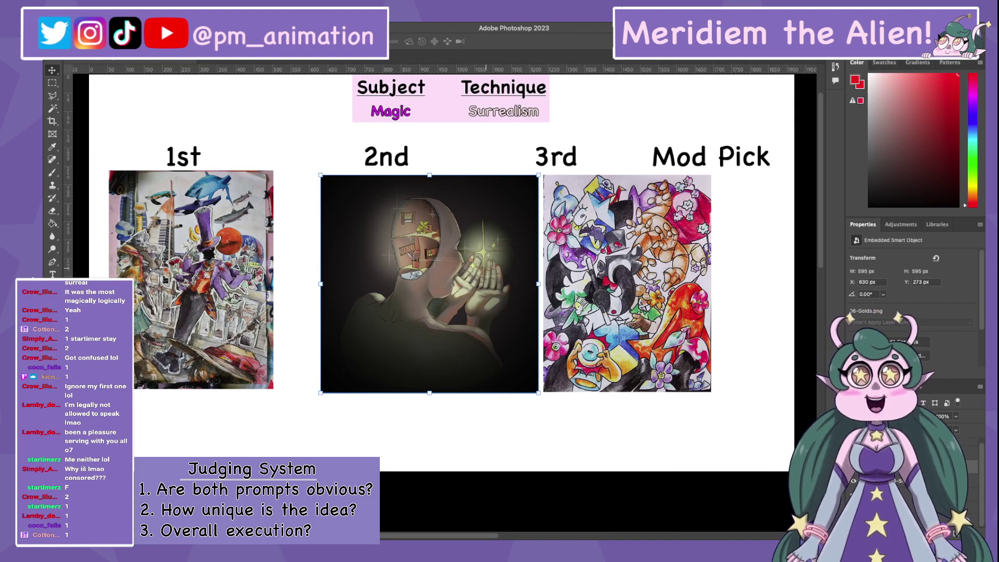
drag(486, 269, 451, 265)
click(632, 262)
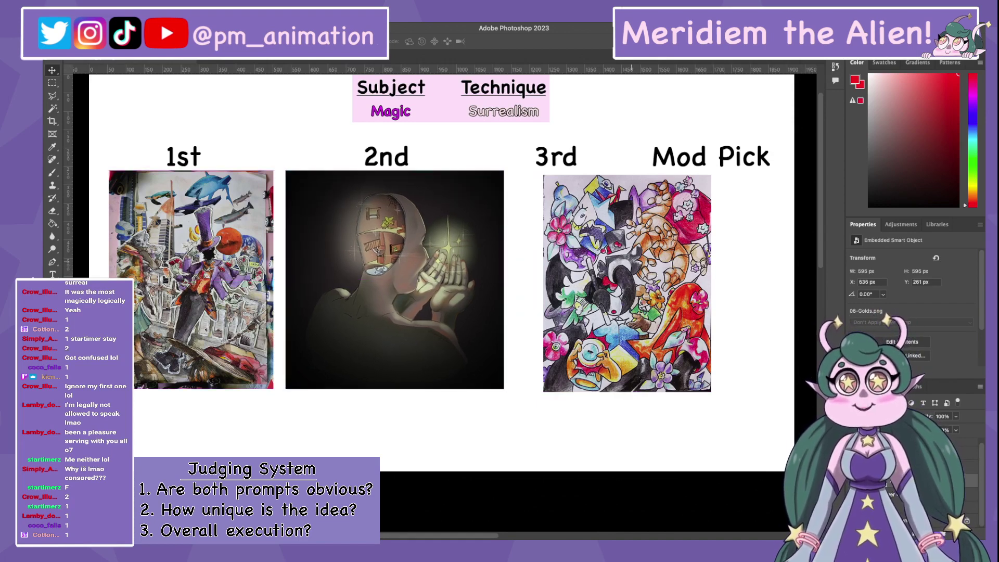
drag(631, 261, 597, 258)
Scale all three winning images down together, then nudge the 3rd slightly right
shift+click(411, 281)
shift+click(231, 292)
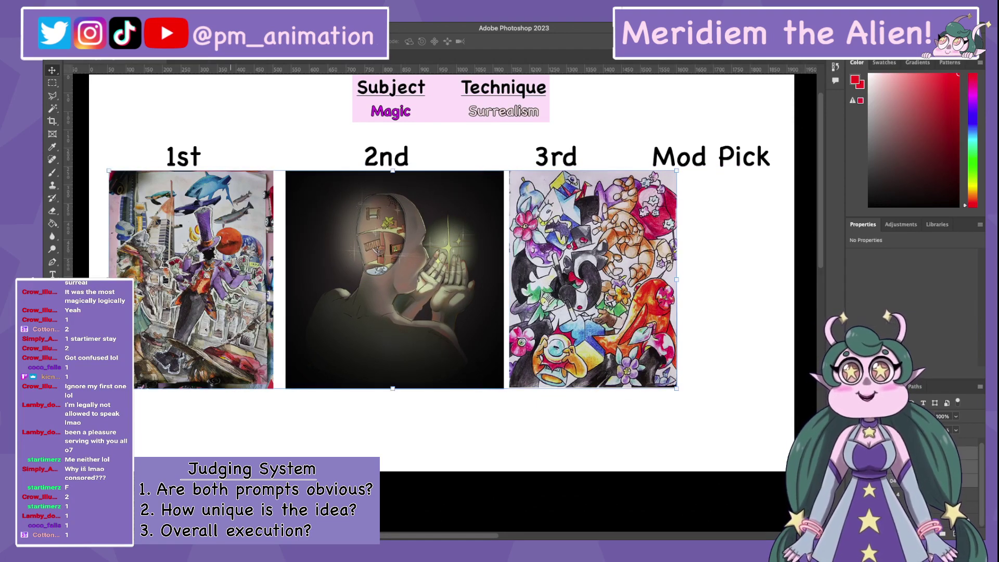
drag(676, 389, 631, 371)
key(Return)
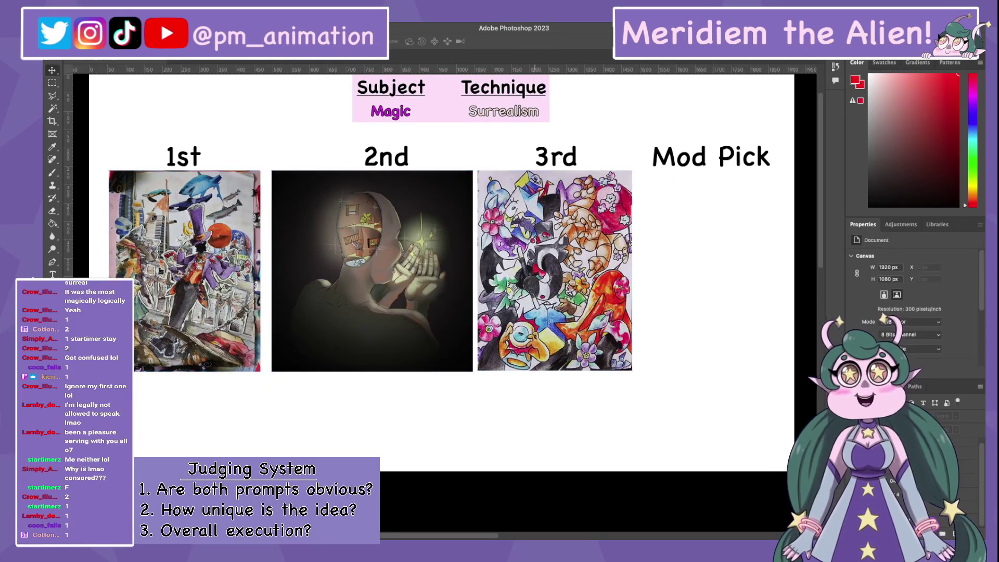
click(546, 270)
drag(546, 291, 552, 291)
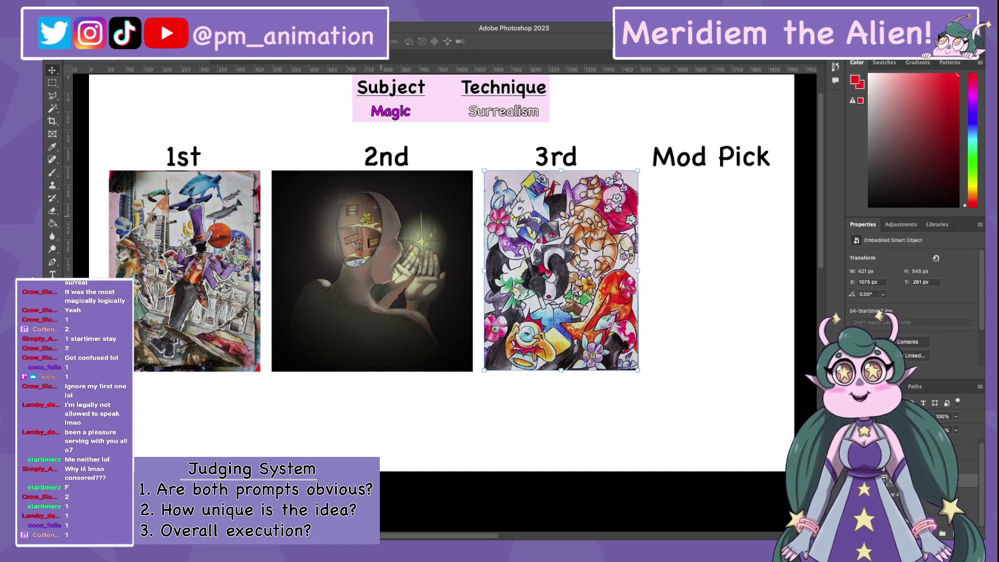
Shift the 2nd heading left and the 3rd heading right toward their images
double_click(361, 165)
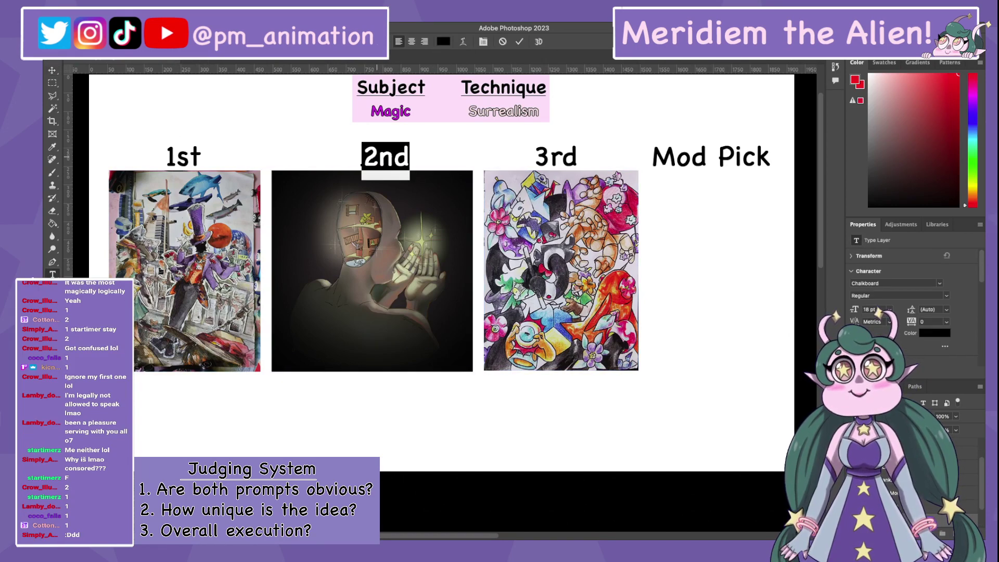
click(52, 70)
drag(390, 159, 376, 159)
drag(553, 155, 561, 156)
Move the 2nd image 20 px left and the 3rd image closer to it
click(605, 228)
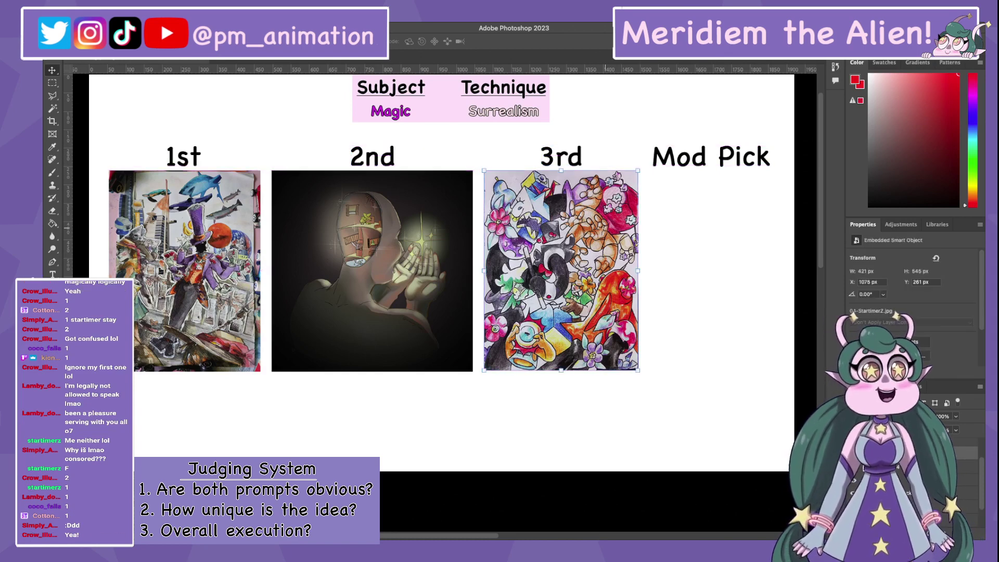
drag(614, 215, 609, 215)
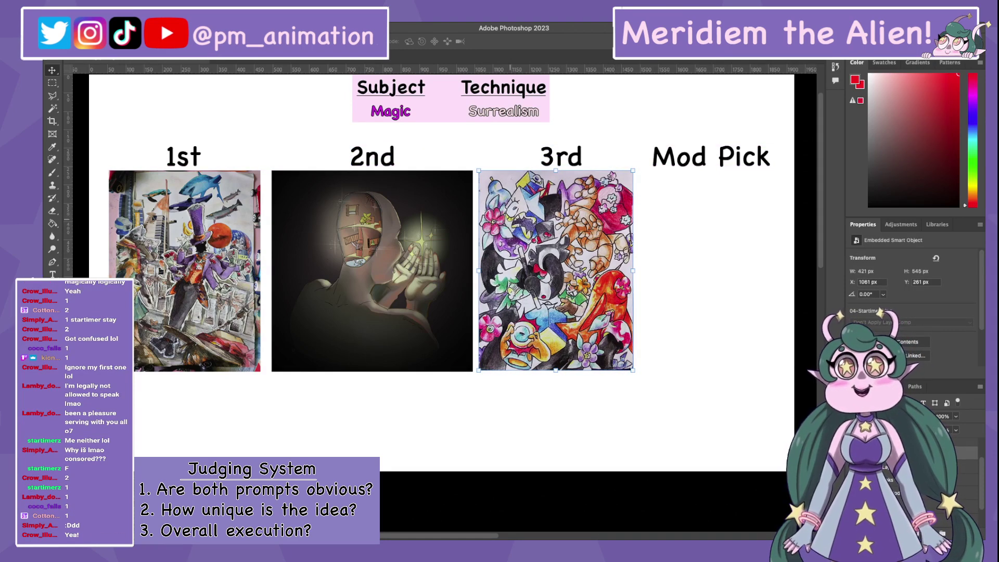
click(441, 244)
drag(442, 245, 431, 244)
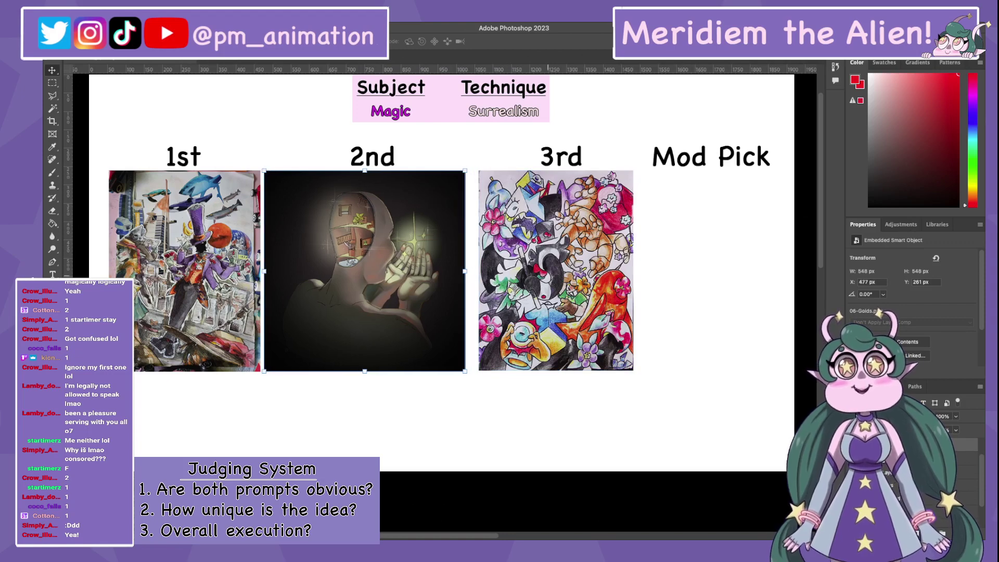
drag(548, 276, 540, 276)
Centre the 2nd and 3rd headings over their images and level the 3rd artwork
click(385, 156)
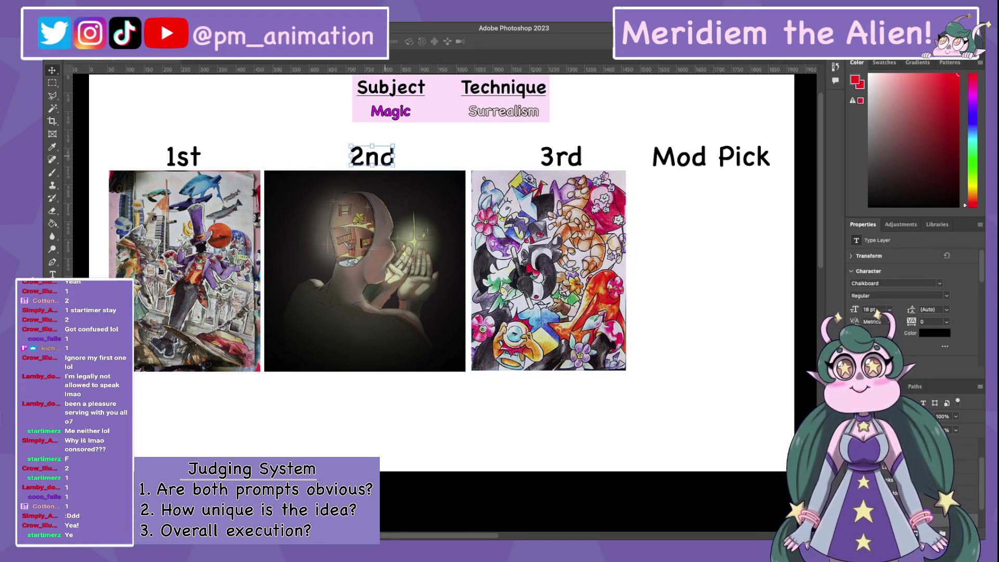
drag(372, 156, 361, 156)
click(561, 156)
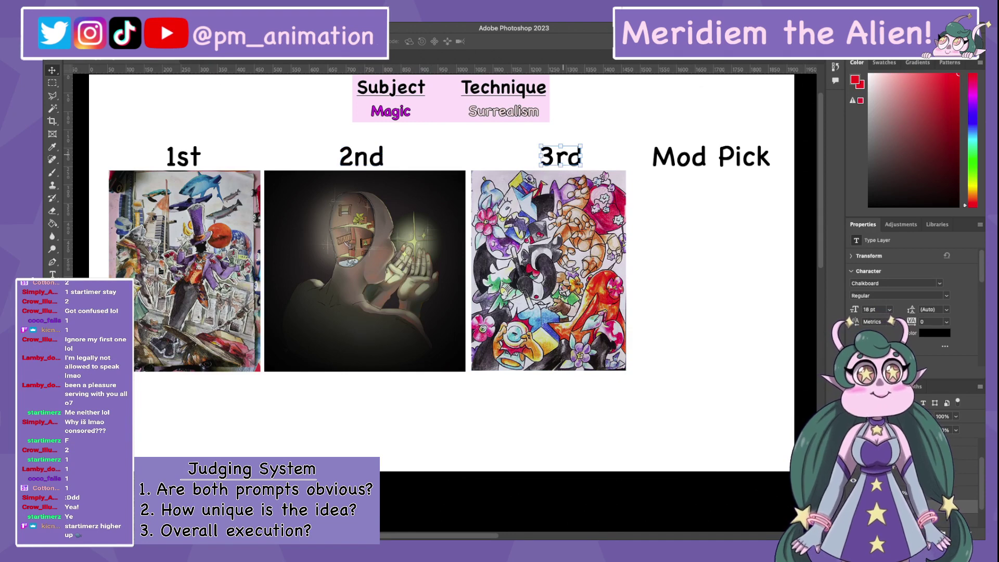
drag(560, 156, 546, 156)
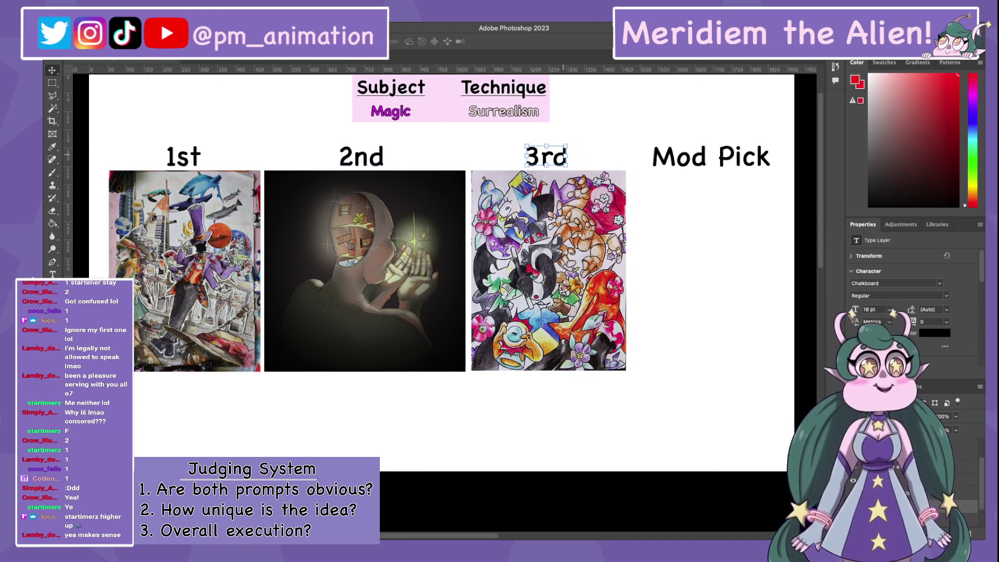
click(469, 417)
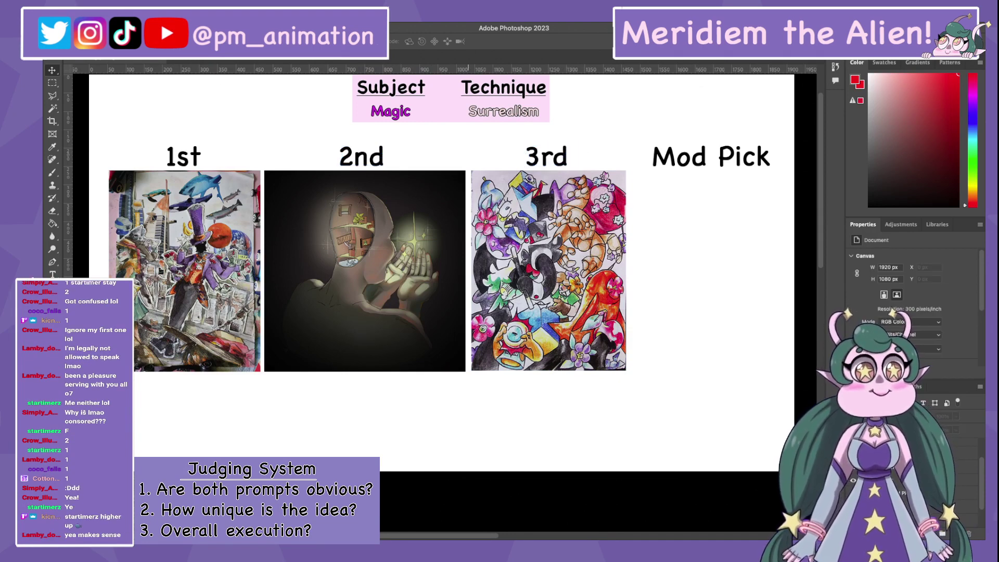
mouse_move(593, 271)
mouse_down()
mouse_move(594, 289)
mouse_move(593, 270)
mouse_up()
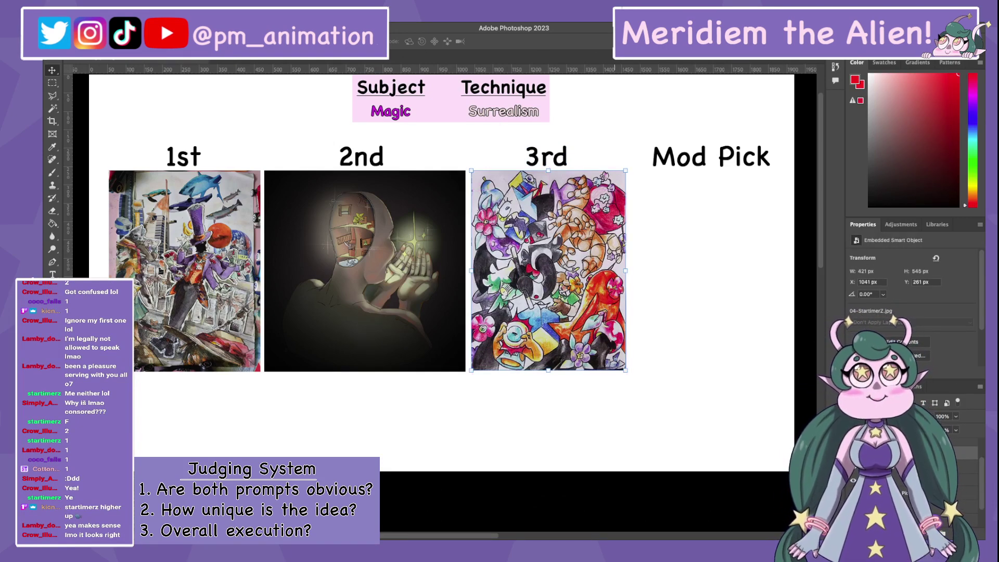
scroll(441, 280, up, 1)
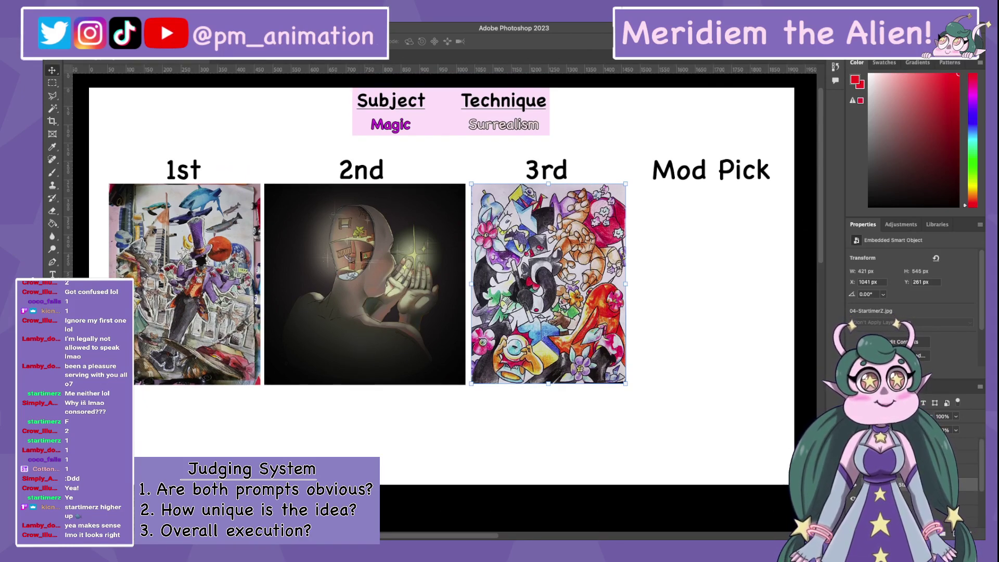
click(188, 281)
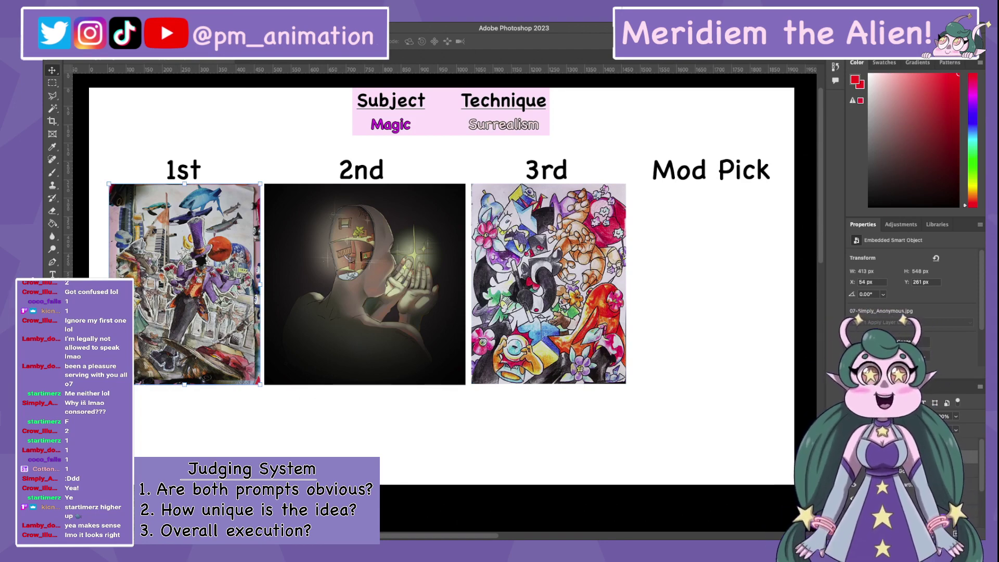
Select the 3rd heading text and drag it below the 1st-place collage
click(450, 111)
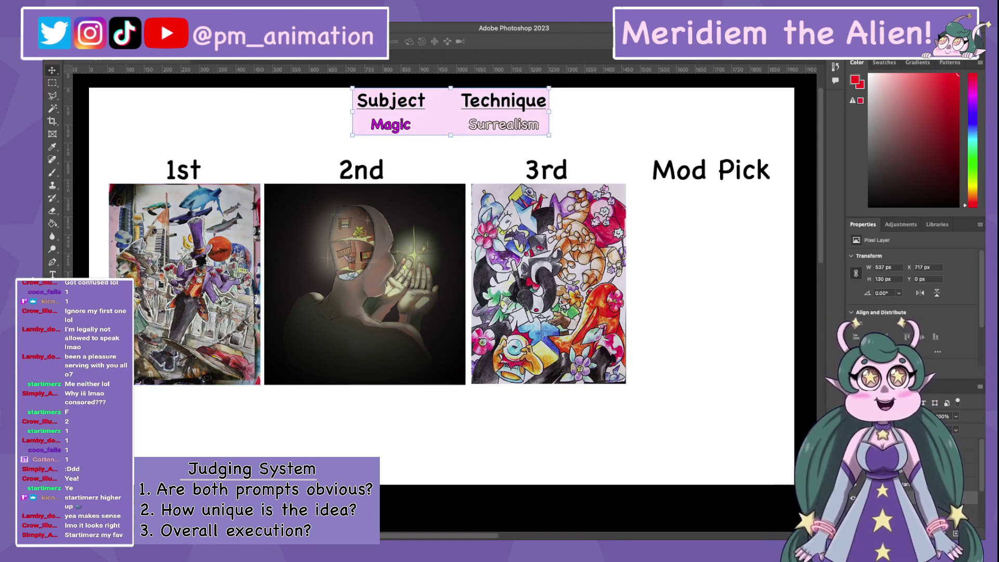
click(711, 170)
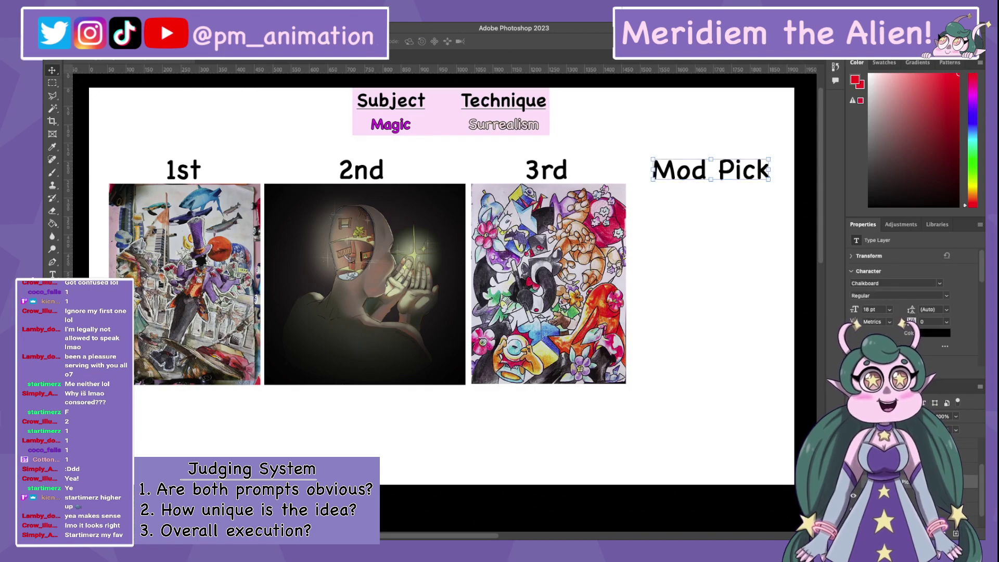
click(911, 478)
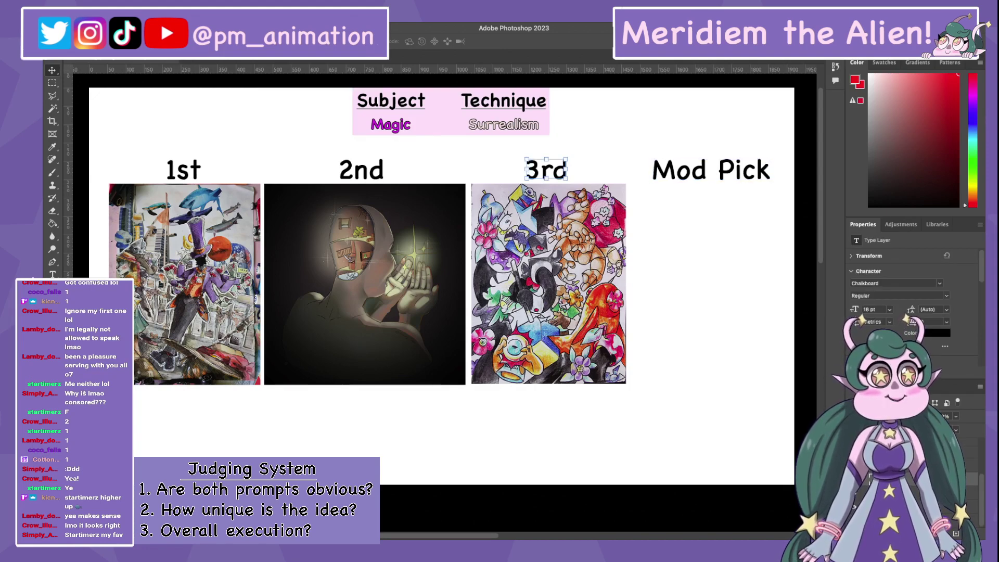
drag(546, 169, 178, 400)
Retype the label under the 1st image as the winner's username and scale it down
click(186, 401)
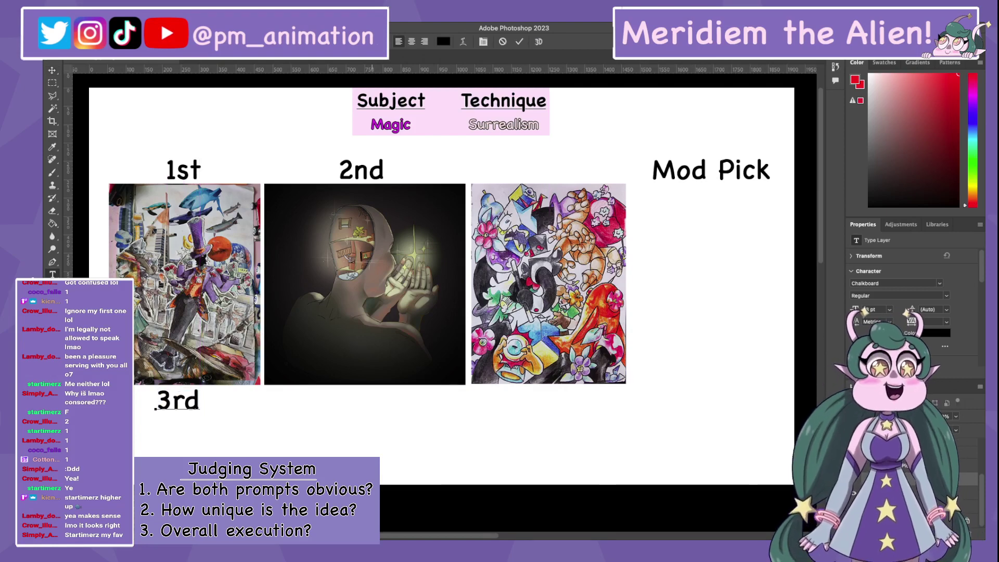
text(t)
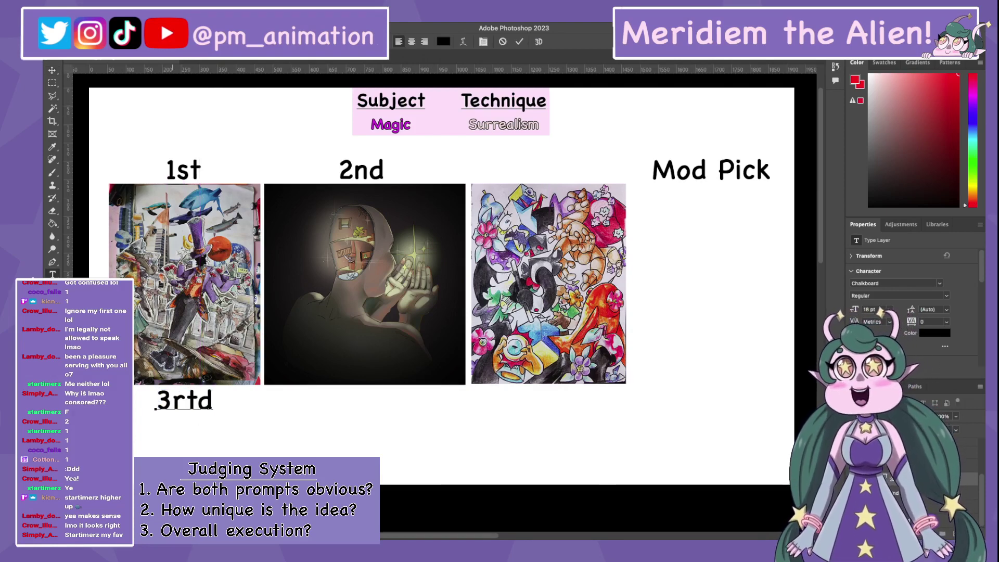
key(ctrl+a)
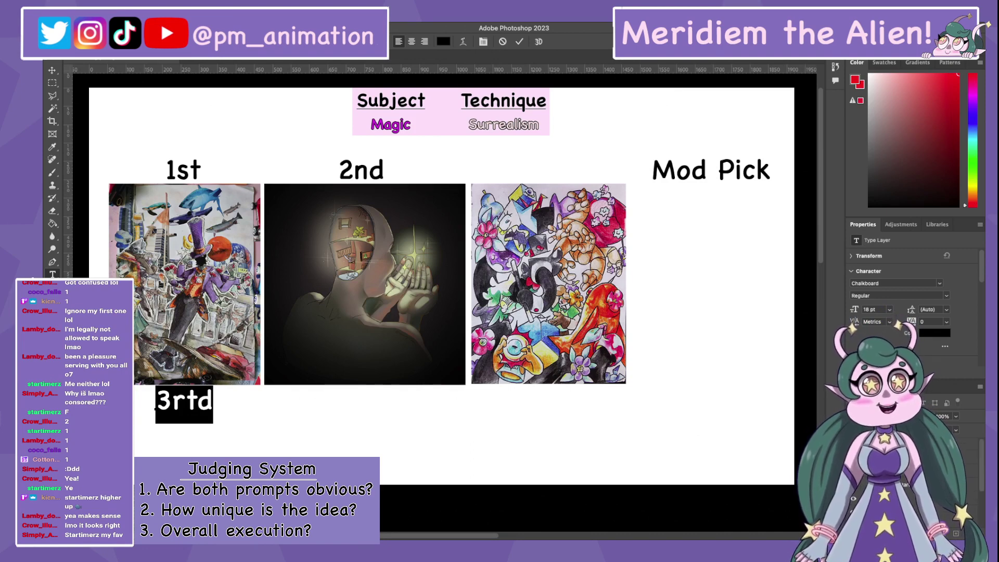
text(Sim)
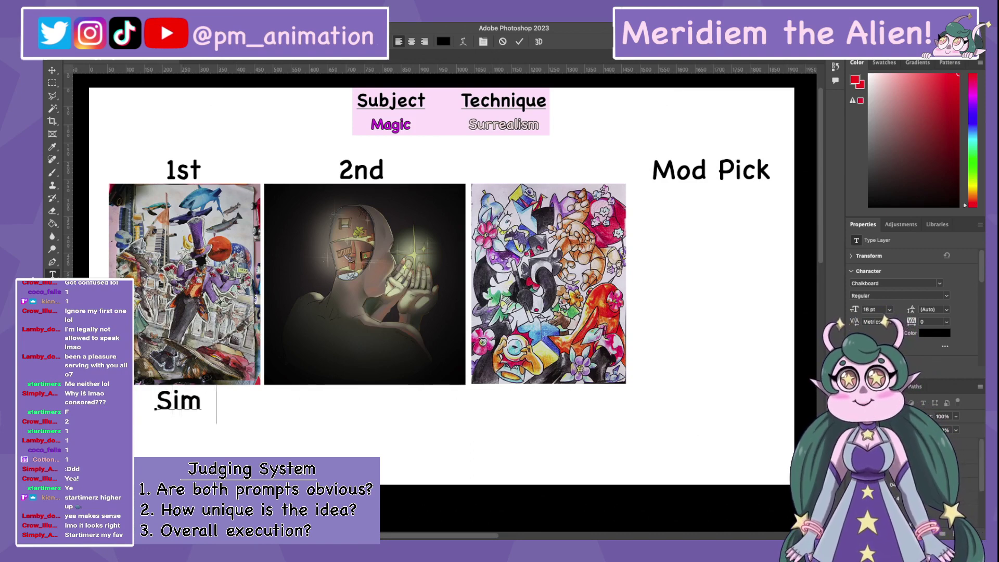
text(ply_Anonymous)
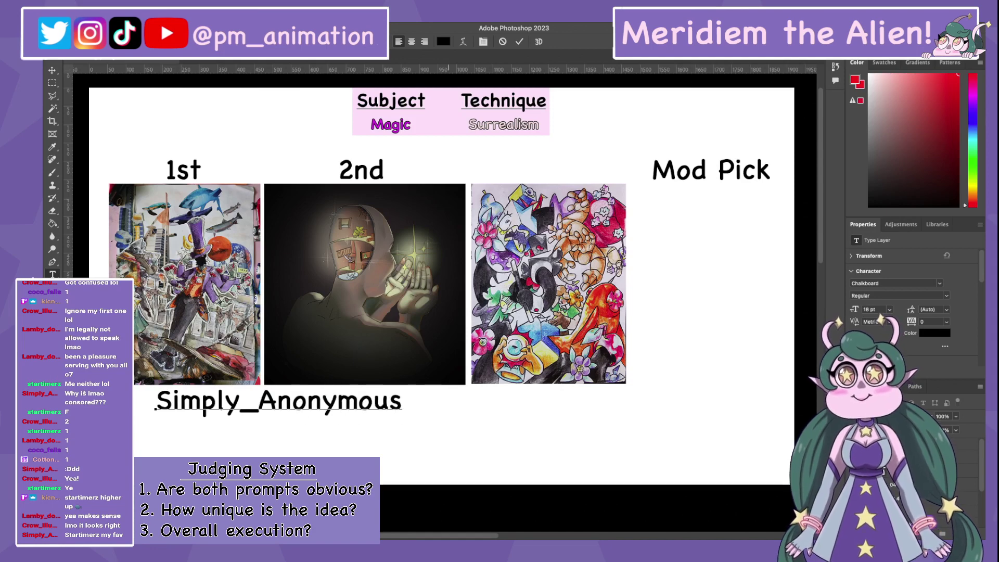
click(52, 71)
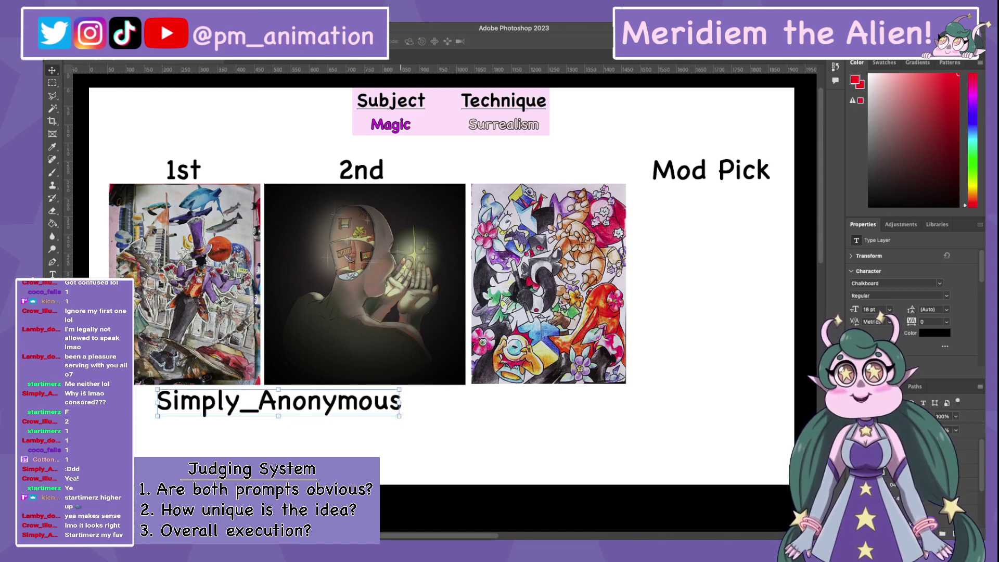
drag(400, 389, 422, 402)
key(Return)
Add the second-place artist's username label centred under the 2nd image
double_click(418, 402)
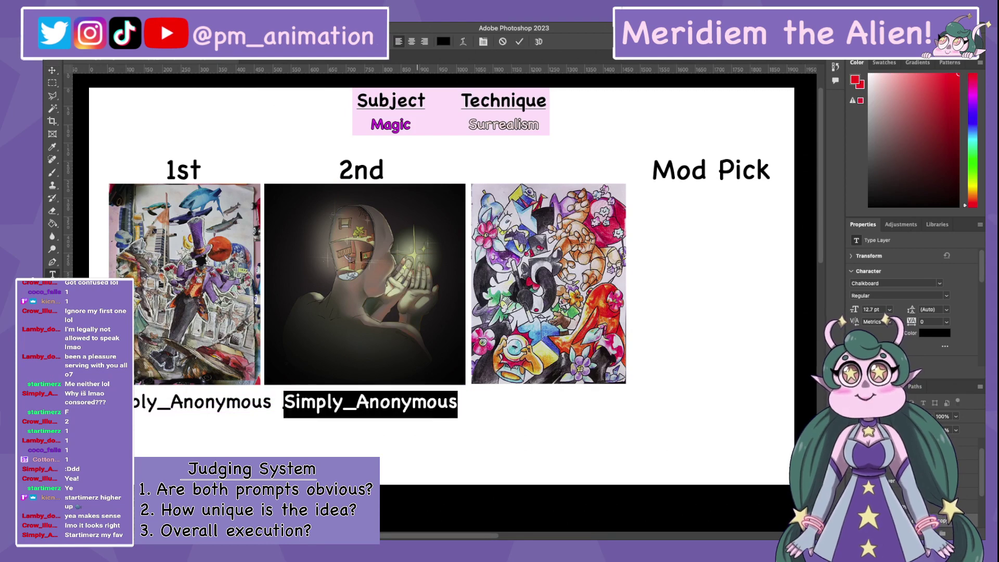
text(Golds)
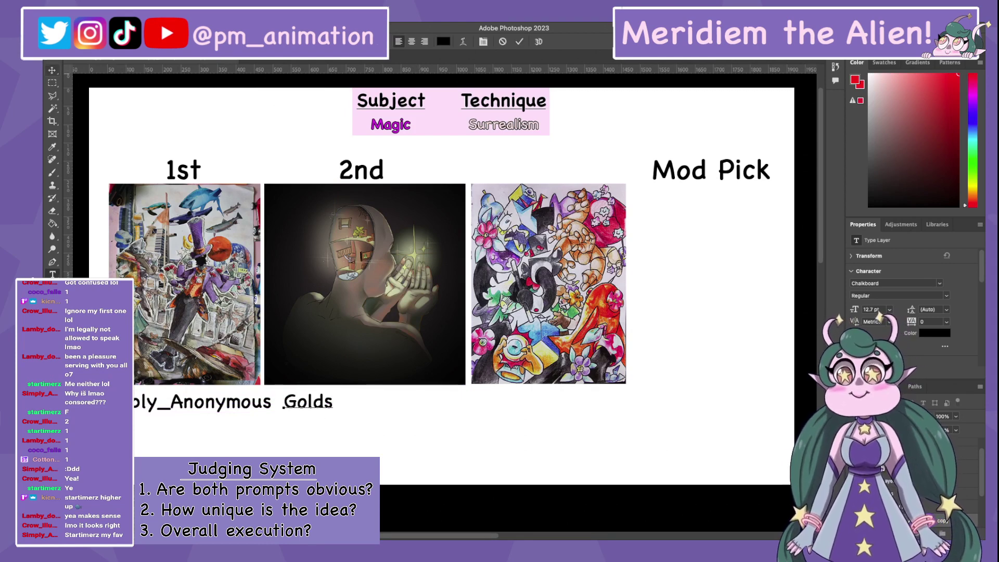
key(ctrl+Return)
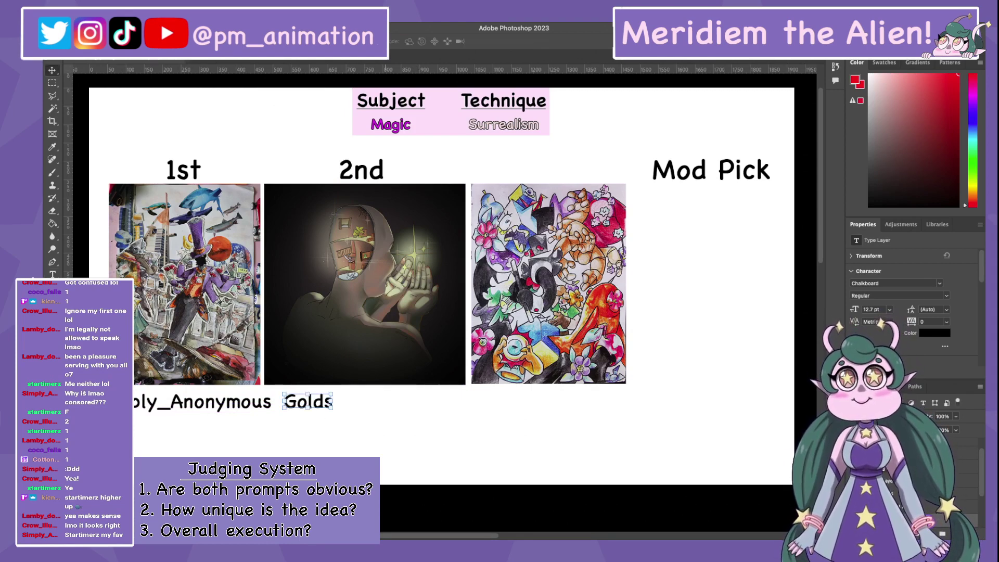
drag(322, 402, 570, 401)
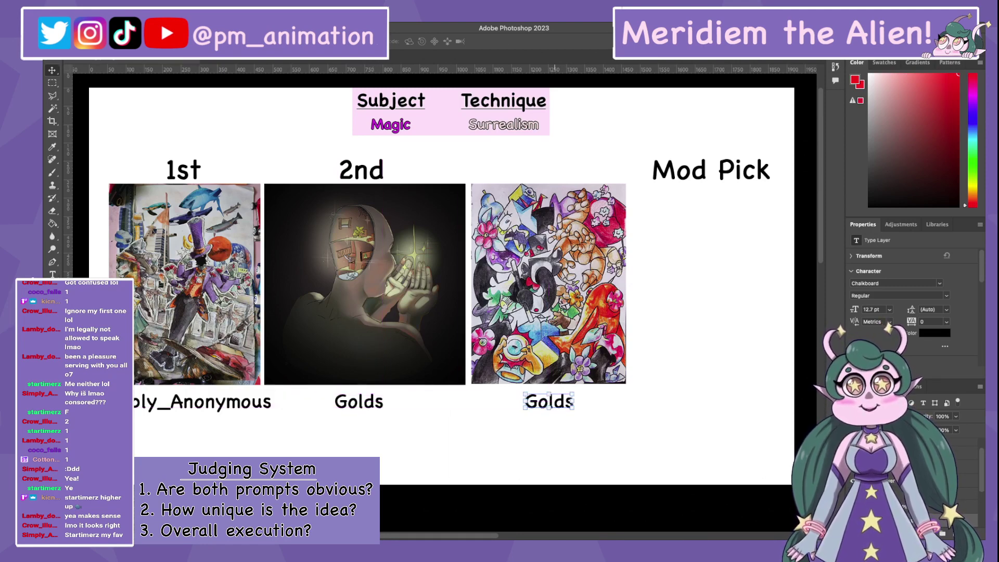
Add the third-place artist's username label under the 3rd image
double_click(551, 401)
text(StartimerZ)
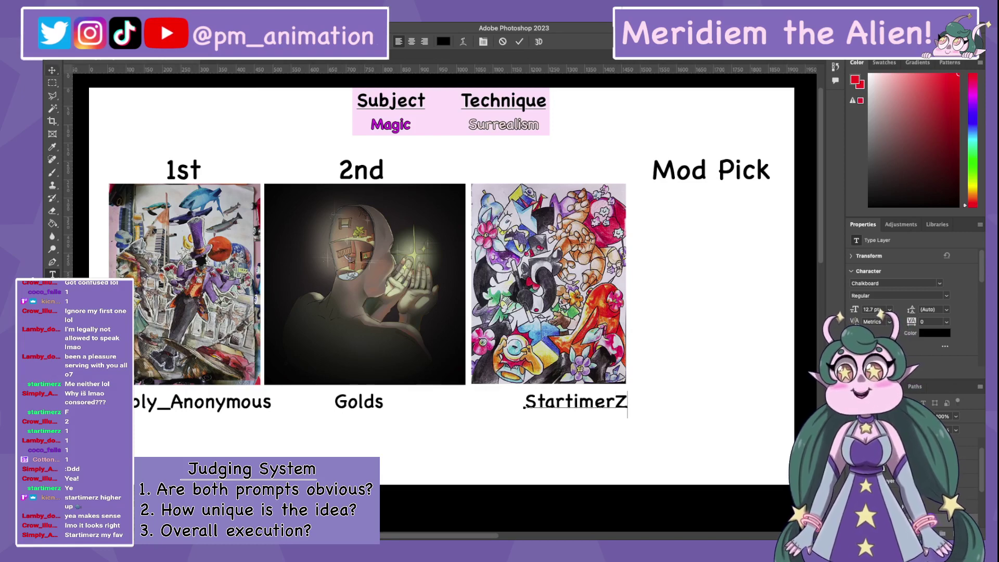
click(52, 71)
drag(607, 402, 581, 402)
Pan to check the labels and select the group containing the winning artworks
scroll(578, 402, left, 3)
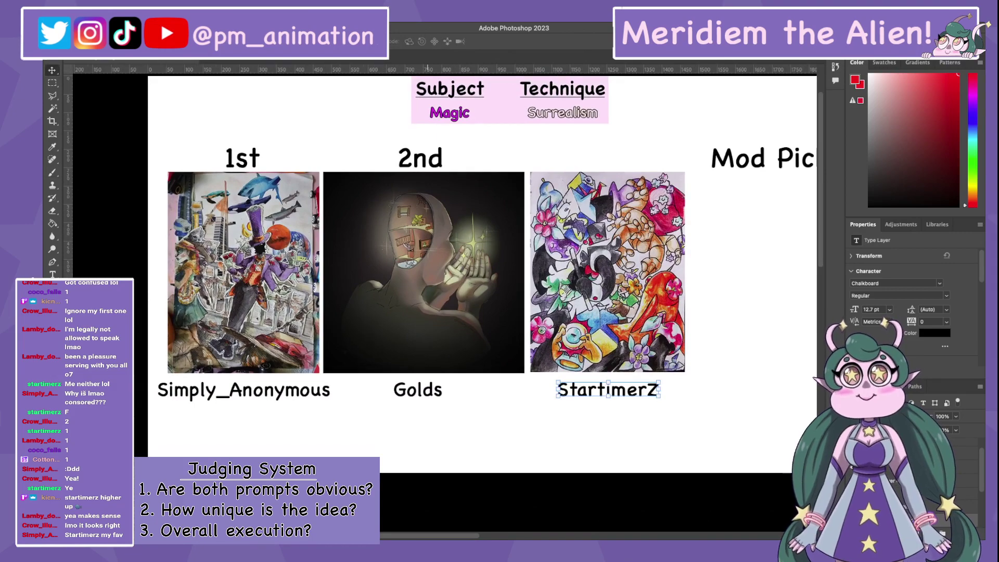
drag(549, 322, 679, 366)
scroll(442, 275, right, 5)
scroll(442, 276, down, 1)
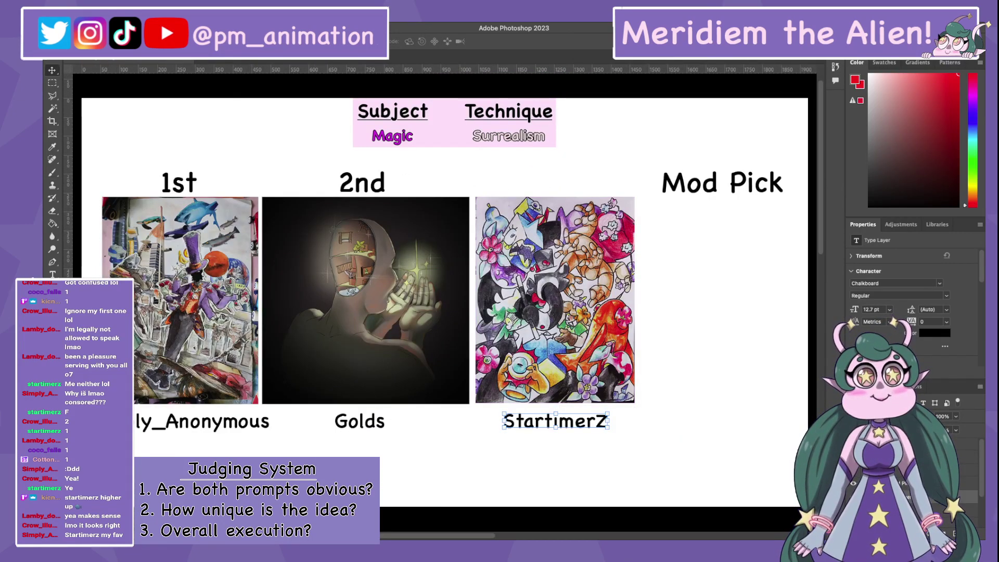
click(447, 125)
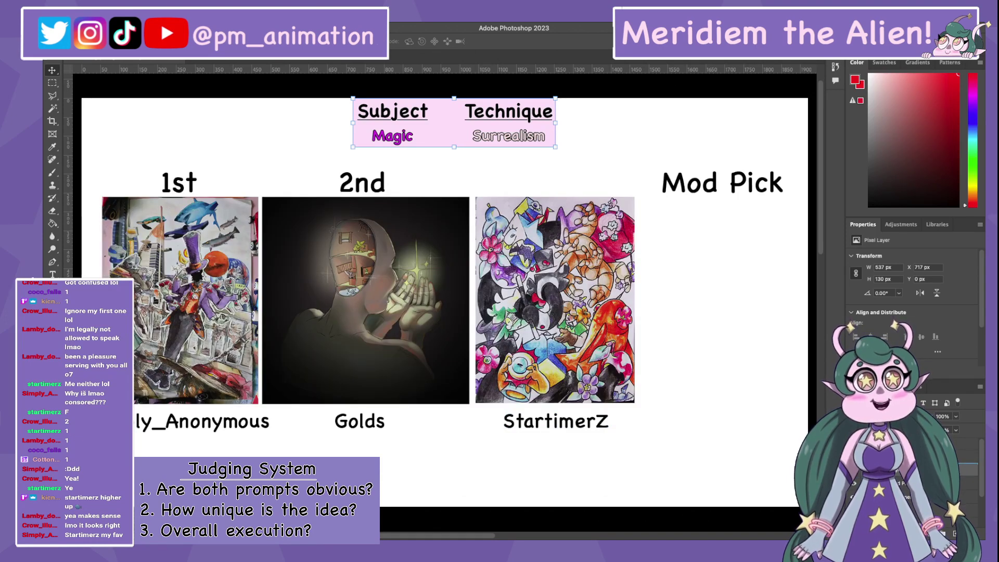
drag(884, 460, 885, 463)
click(885, 444)
key(b)
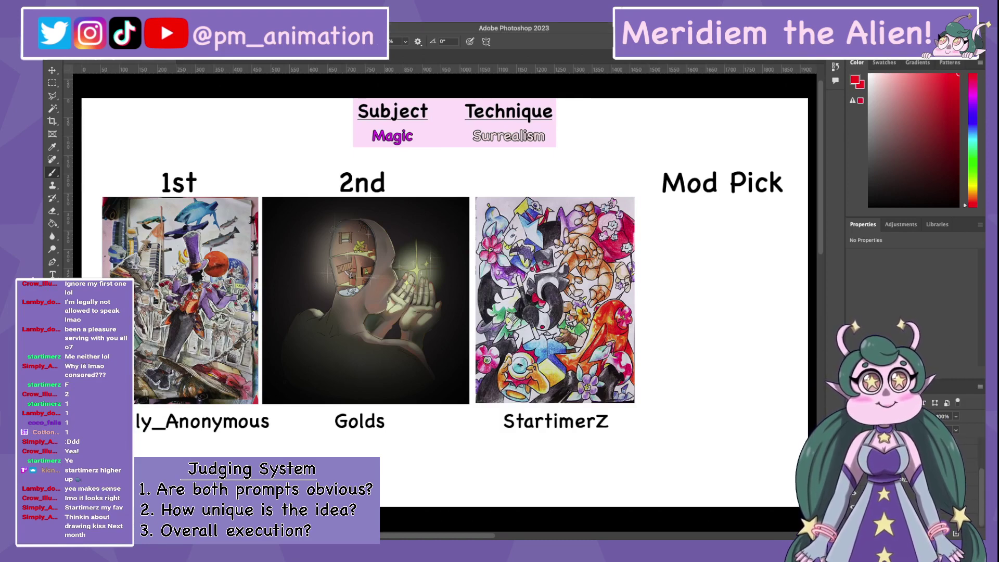
Duplicate the 2nd heading, retype it as '3rd', and centre it above the third image
click(908, 492)
key(v)
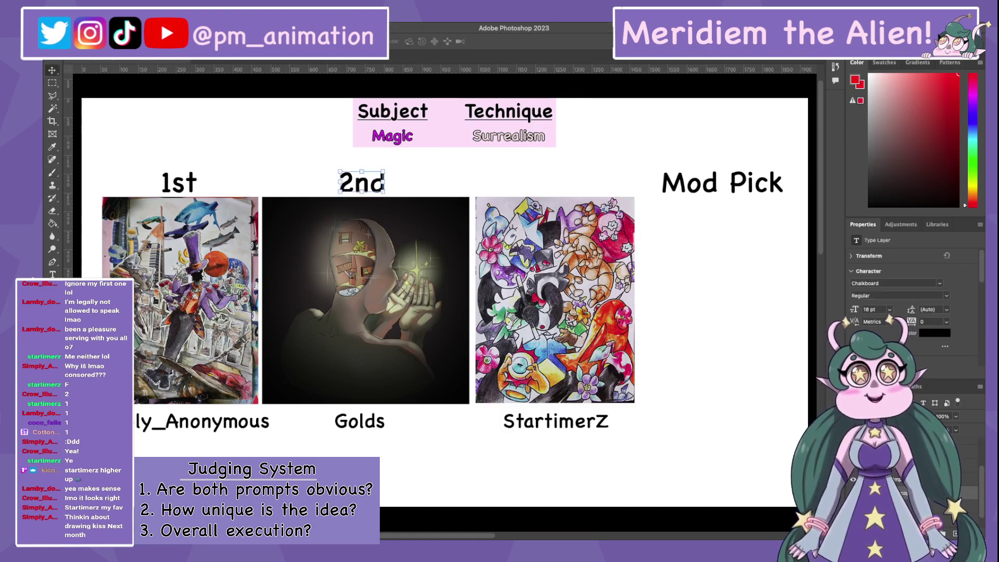
drag(362, 182, 554, 189)
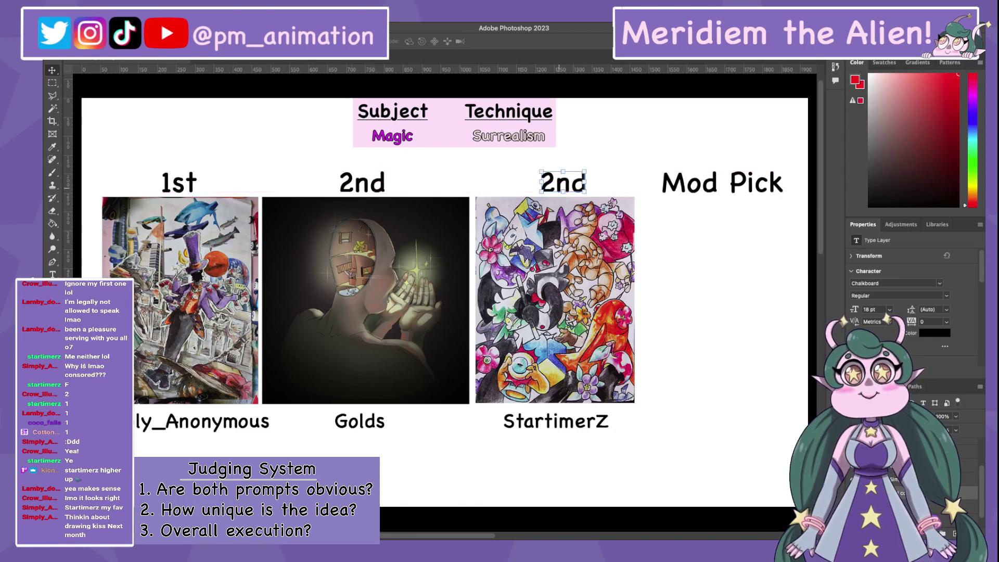
double_click(555, 188)
key(super+a)
text(3rd)
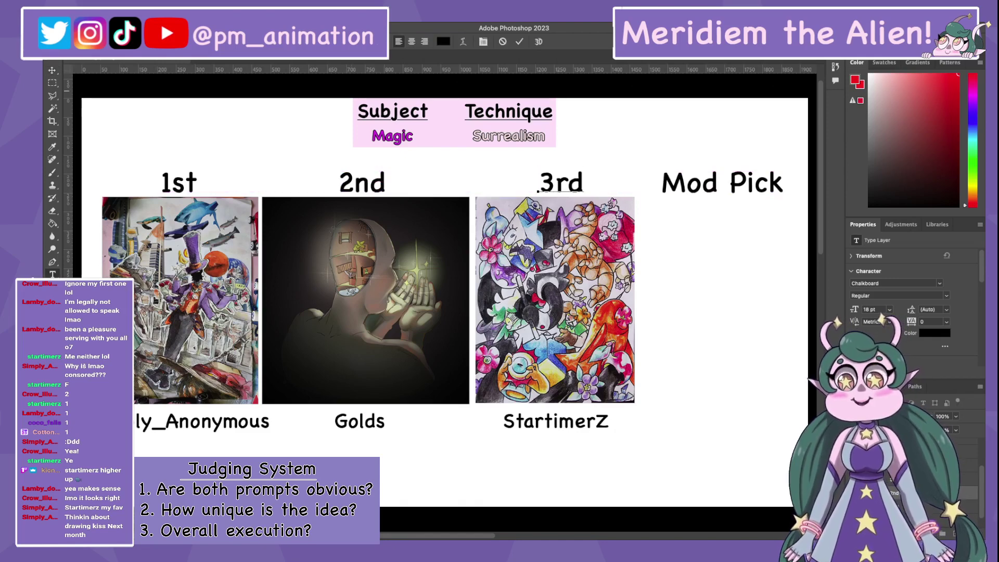
click(52, 70)
drag(565, 190, 556, 190)
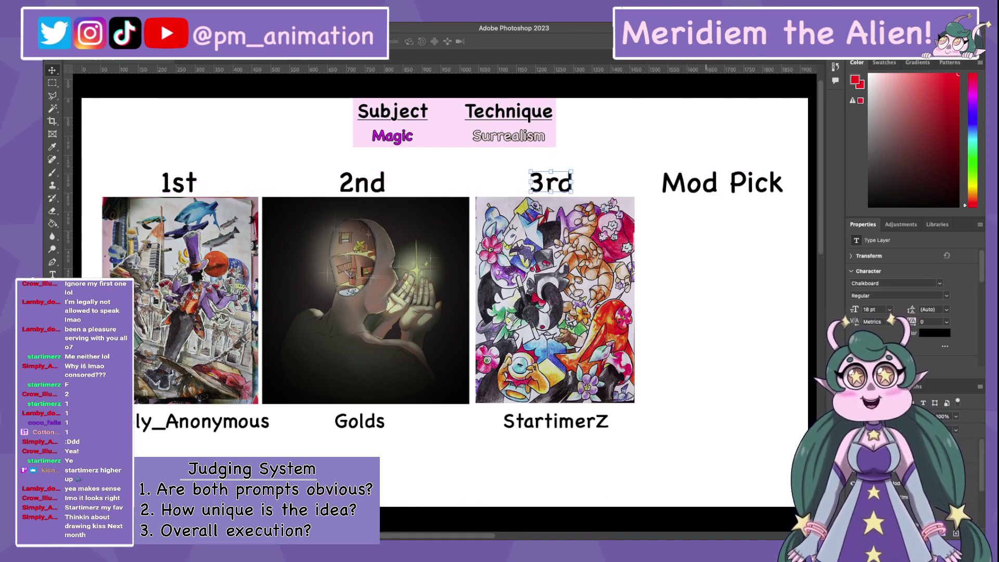
click(708, 291)
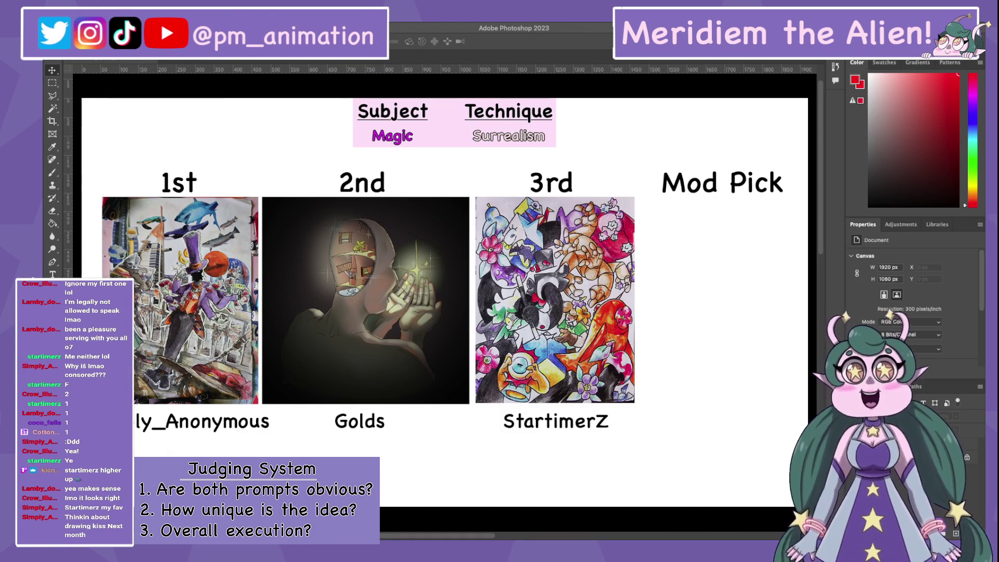
Hide the winners board to show the Moon/Hard Light sheet and paste a black-and-white portrait
key(Return)
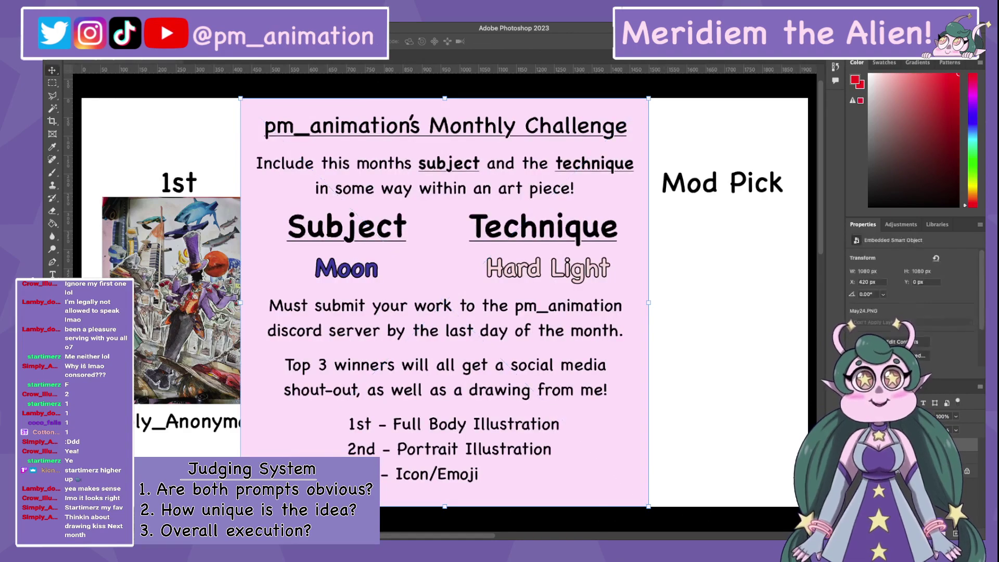
click(854, 458)
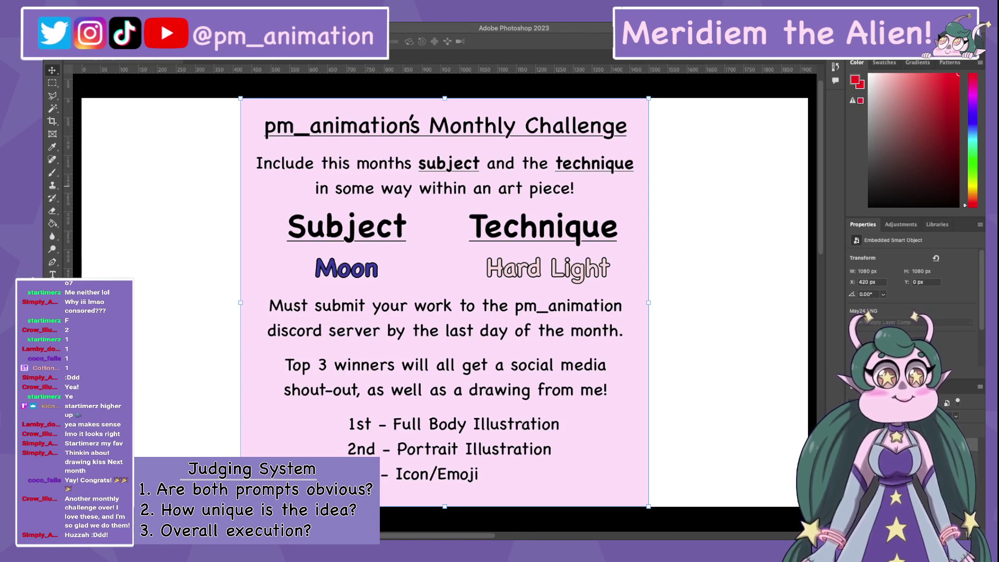
key(ctrl+v)
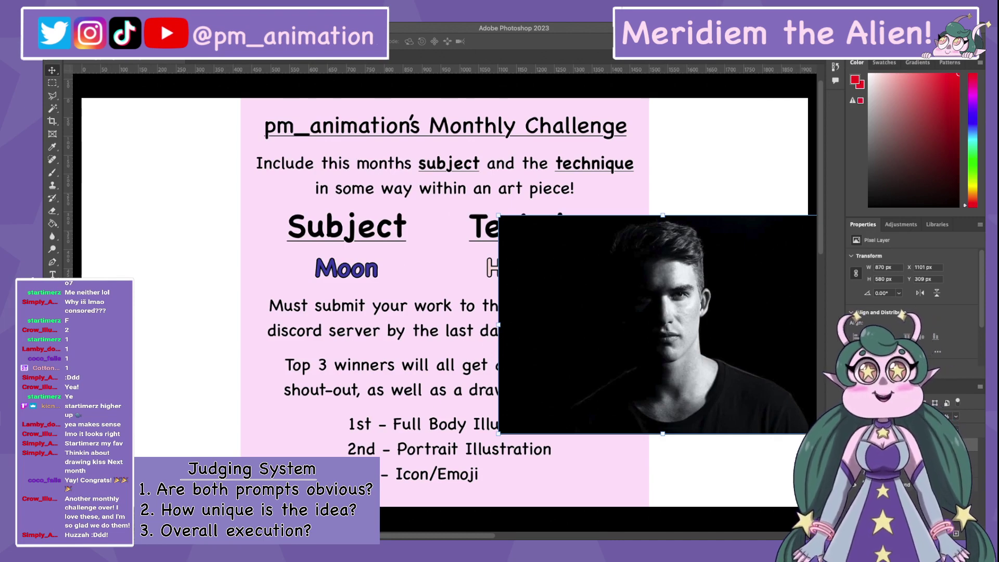
Paste the woman's striped-shadow photo and place it left of the male portrait
key(super+v)
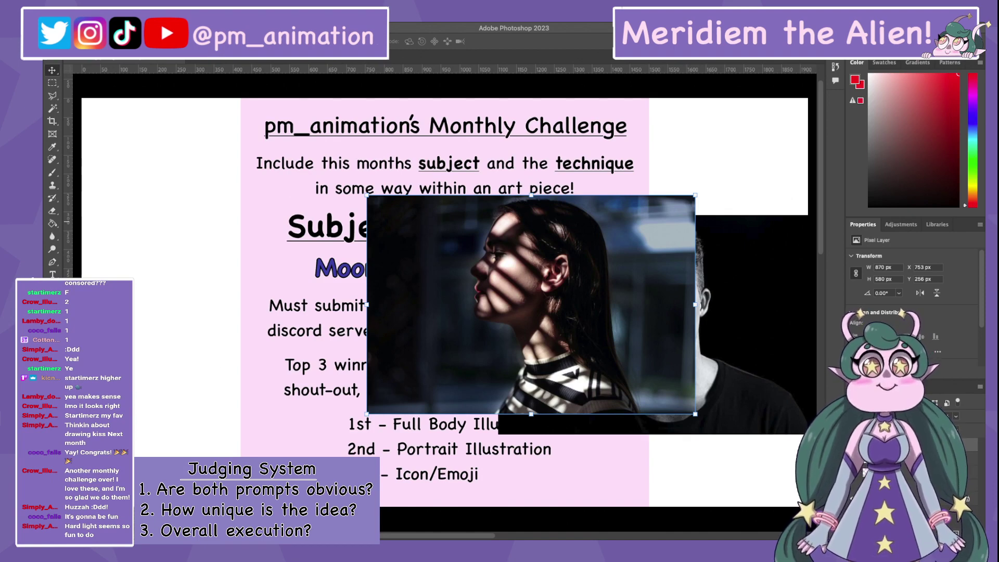
drag(531, 304, 333, 324)
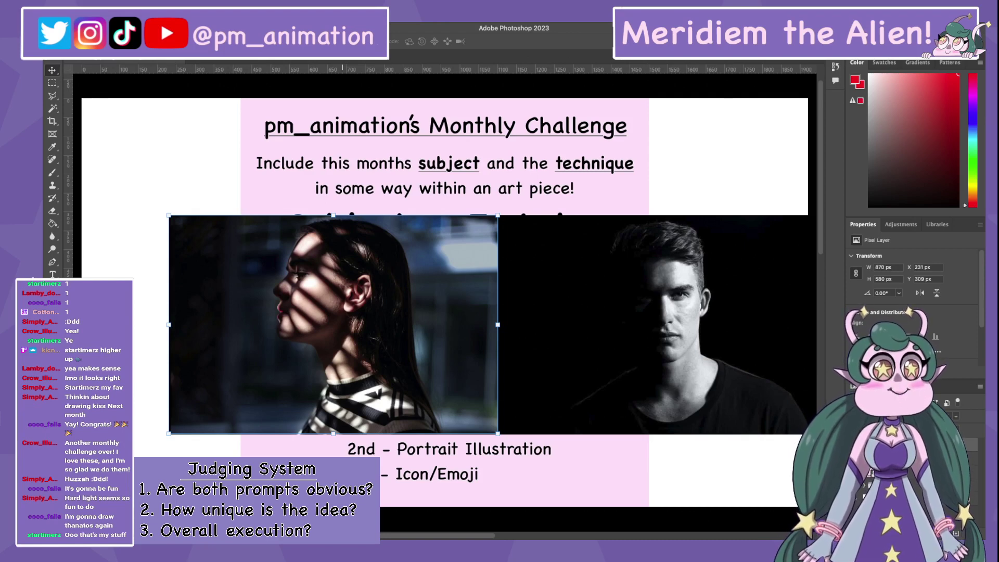
click(573, 325)
click(341, 325)
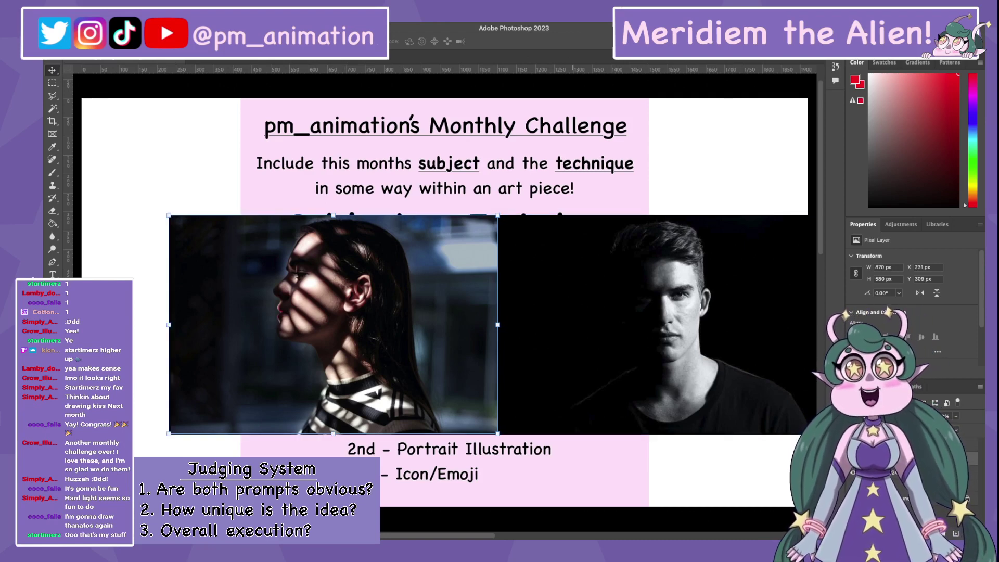
click(573, 325)
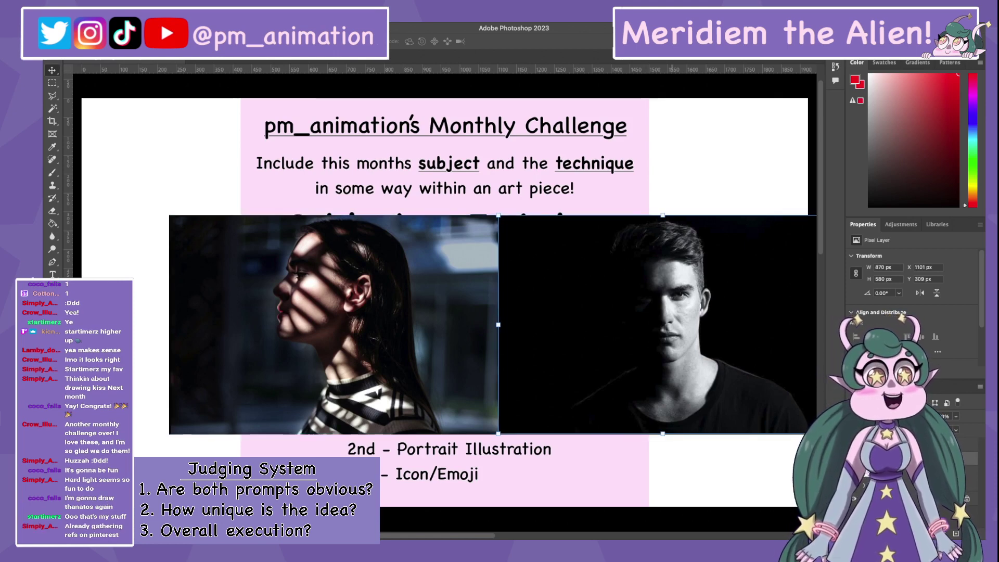
Delete both reference photos, hide the challenge sheet, and show the winners board again
key(Delete)
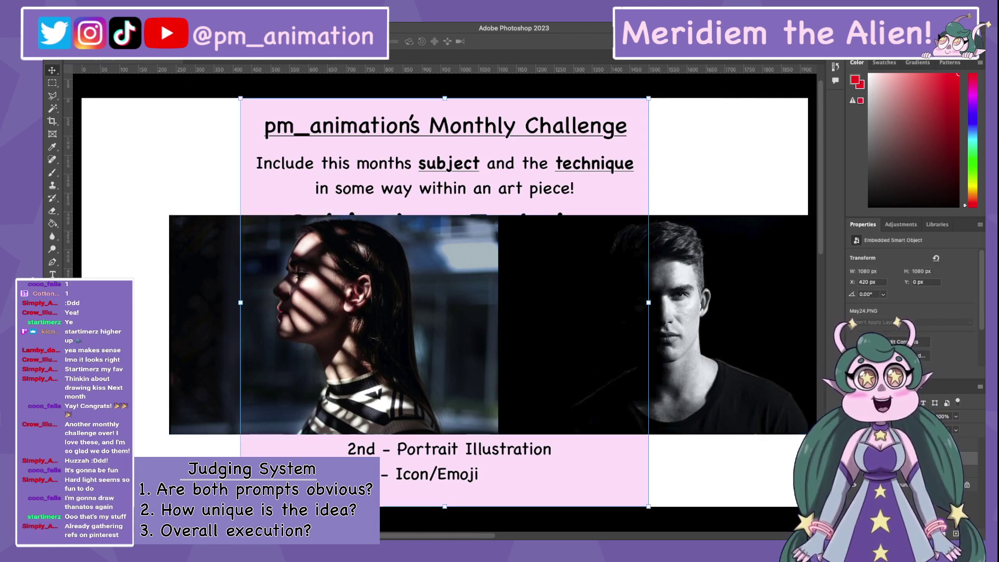
click(468, 312)
key(Delete)
key(b)
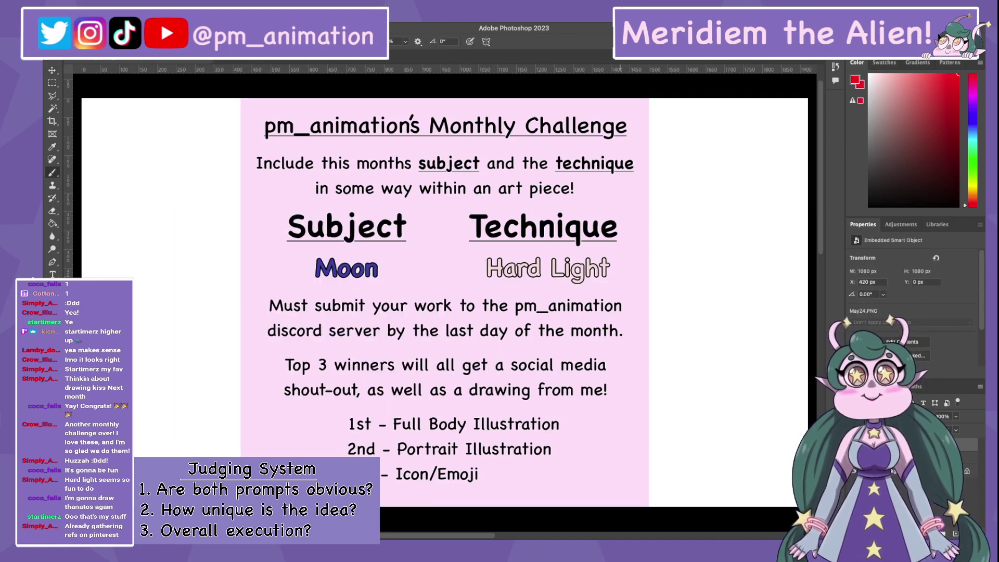
key(Delete)
click(852, 444)
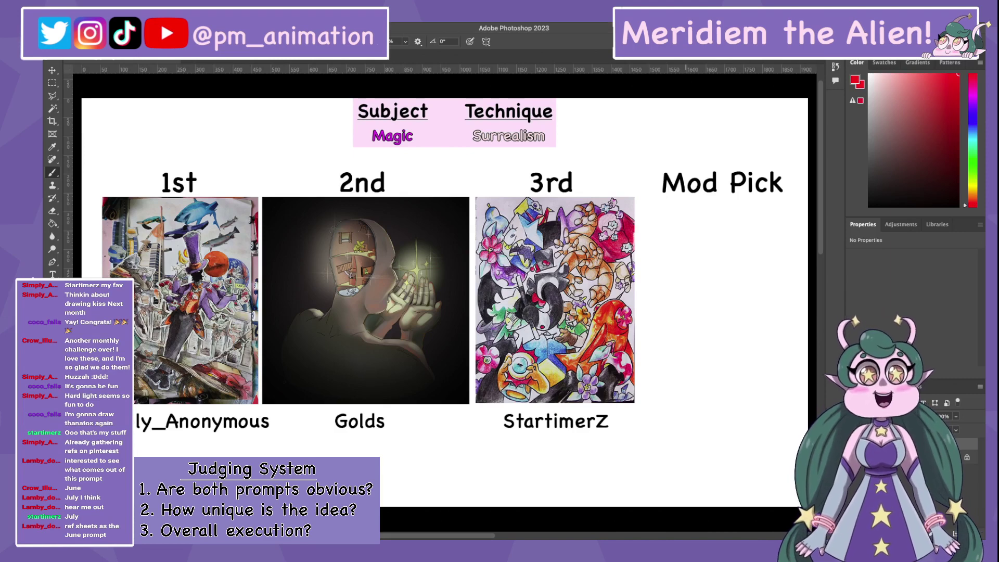
key(v)
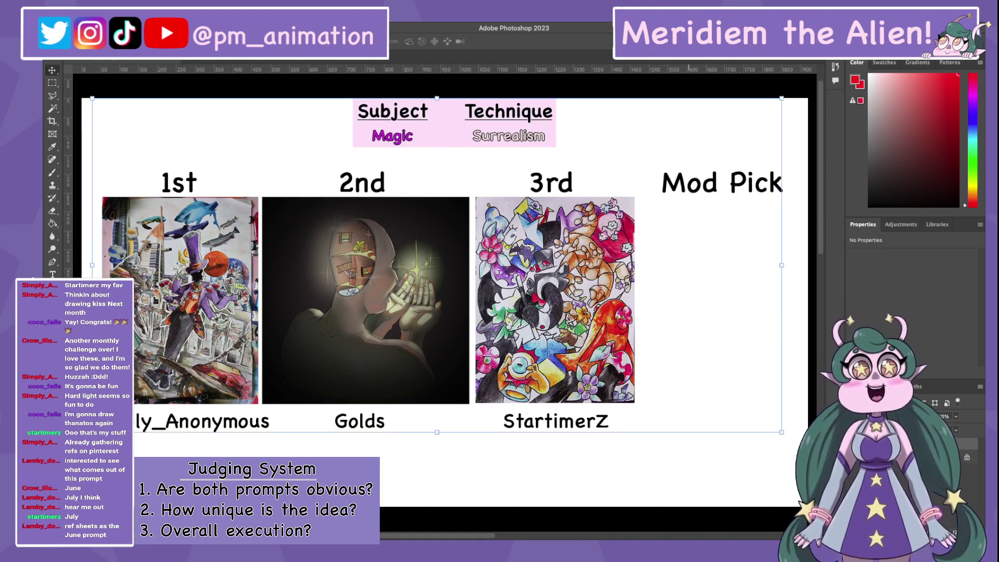
key(b)
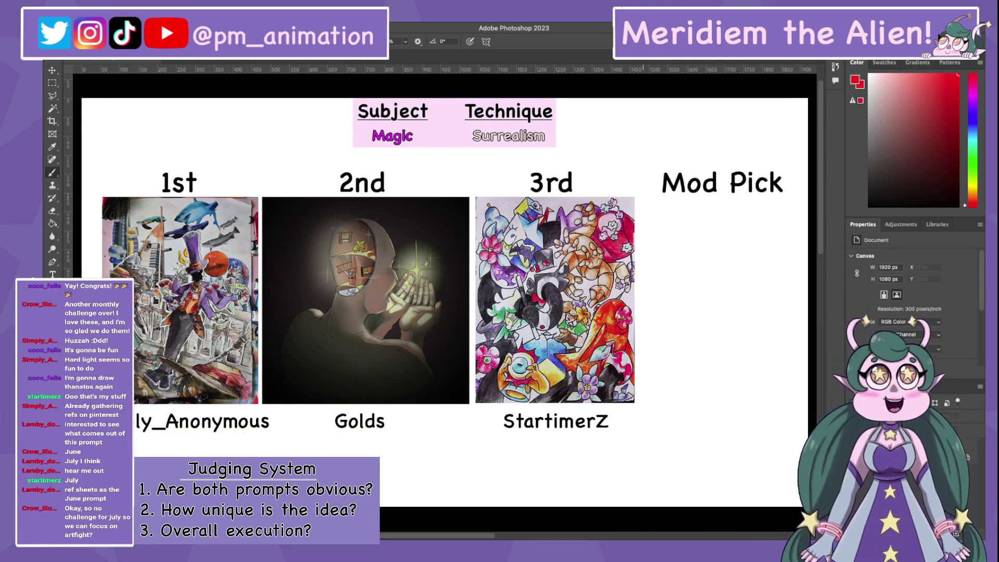
scroll(643, 302, left, 1)
scroll(643, 301, down, 1)
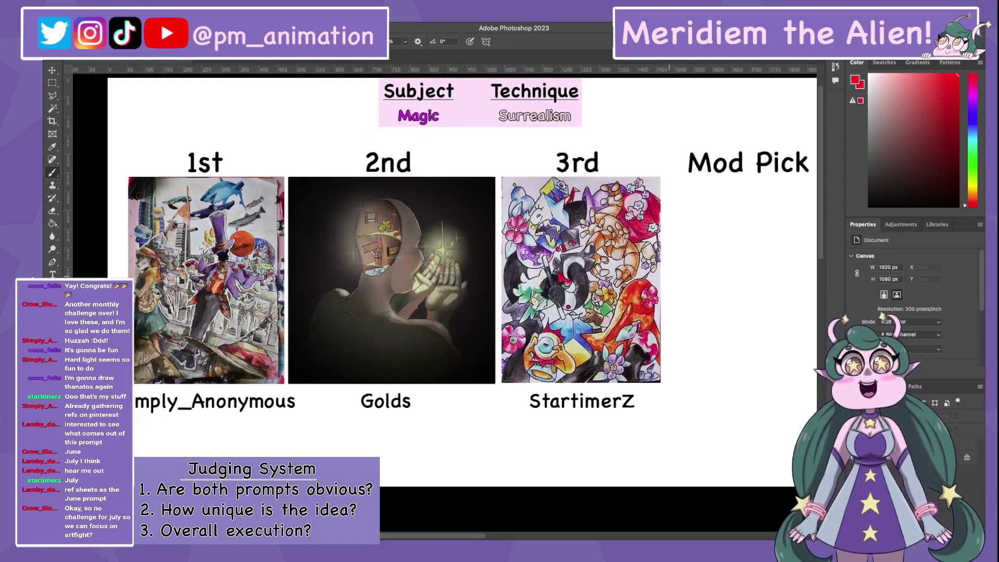